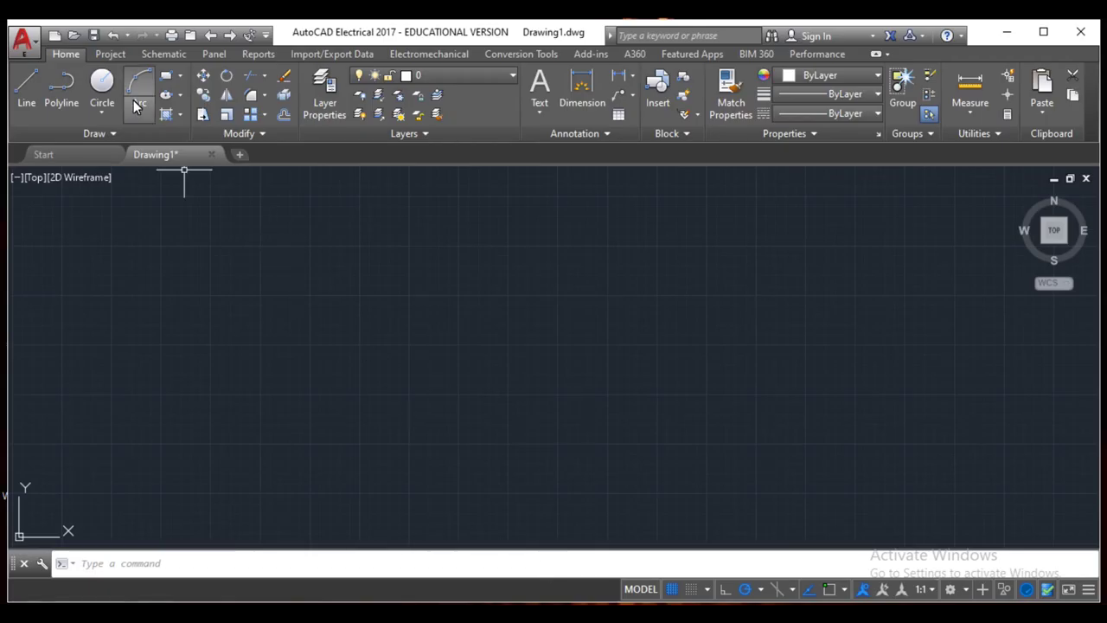
# Draw the first circle with radius 130 at a picked centre point.
pyautogui.click(102, 82)
pyautogui.click(405, 369)
pyautogui.write('130')
pyautogui.press('Return')
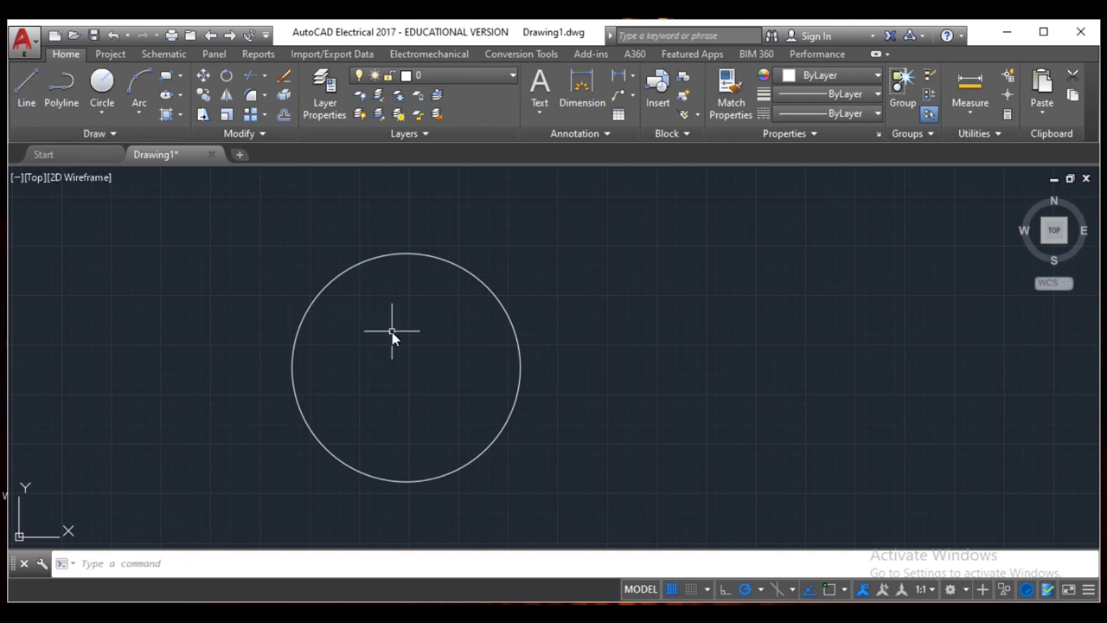
# Draw a concentric circle of radius 125 on the first circle's centre.
pyautogui.click(102, 86)
pyautogui.click(405, 366)
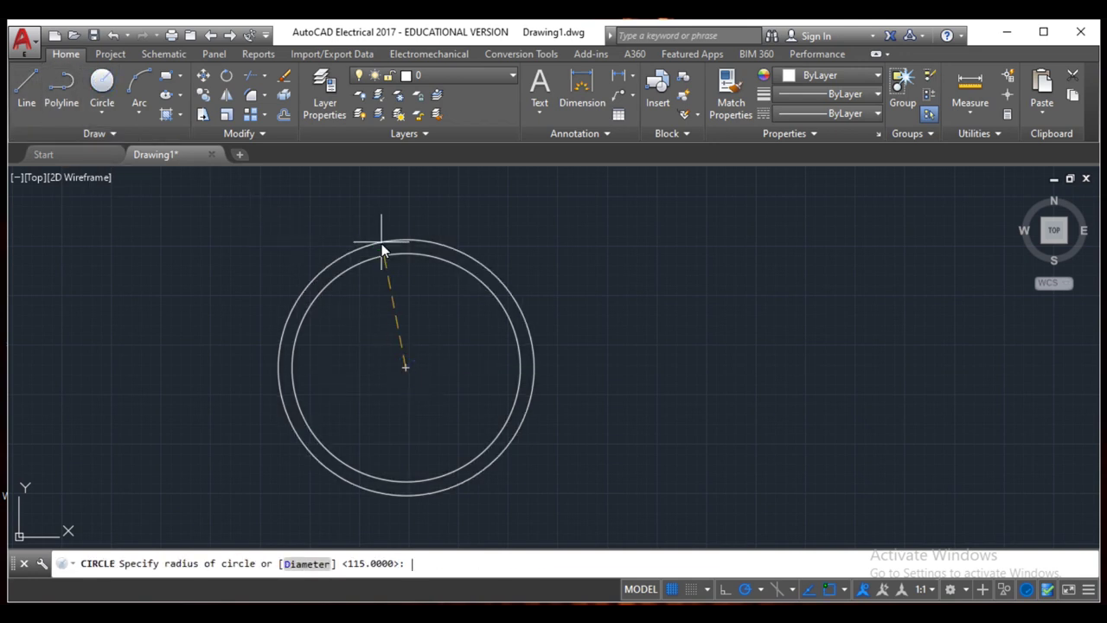
pyautogui.write('125')
pyautogui.press('Return')
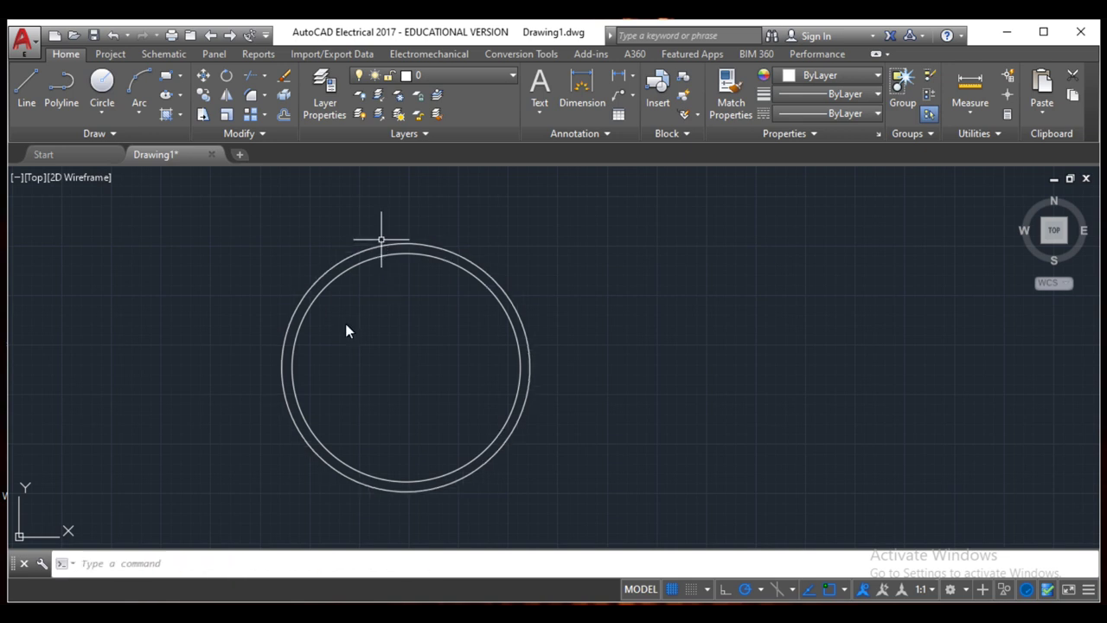
pyautogui.moveTo(26, 90)
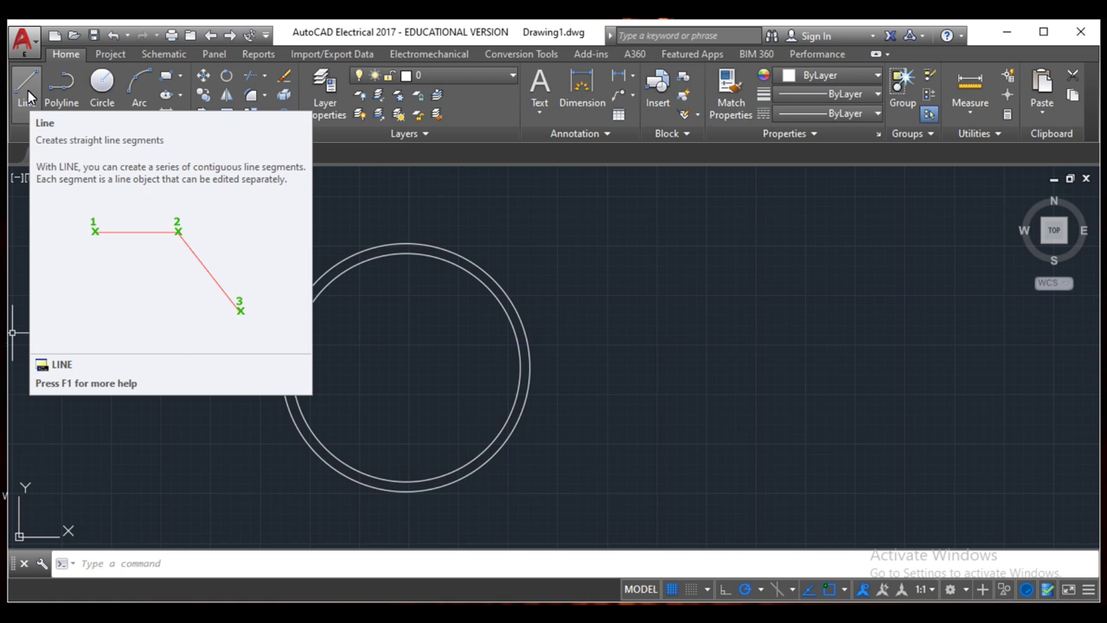
# Check the DC machine design data in Edge and start another circle with C.
pyautogui.click(33, 89)
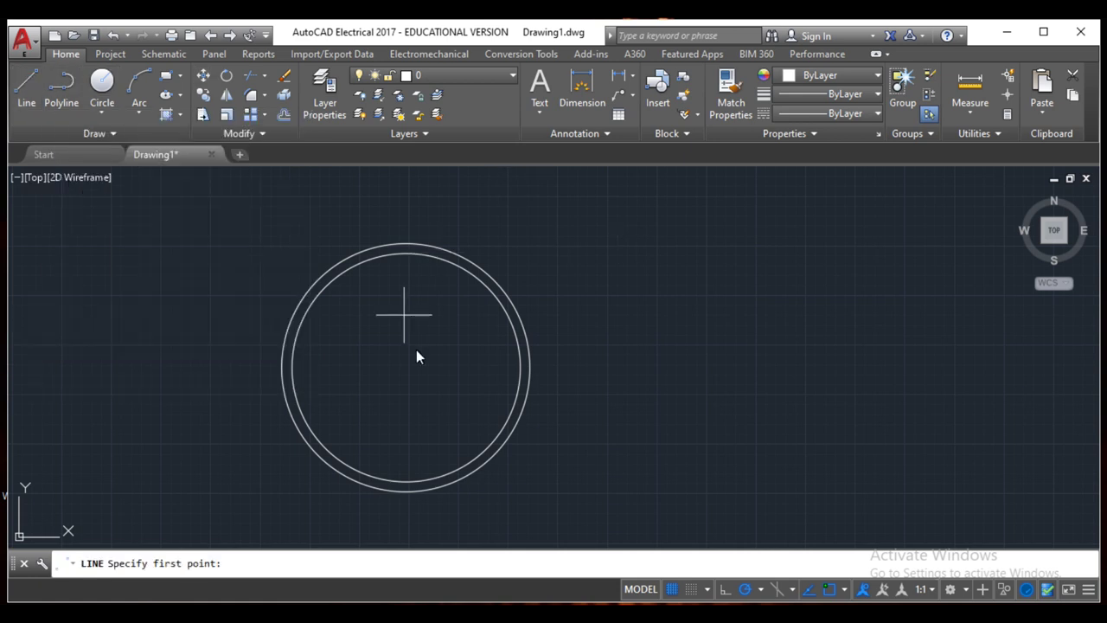
pyautogui.hotkey('alt', 'Tab')
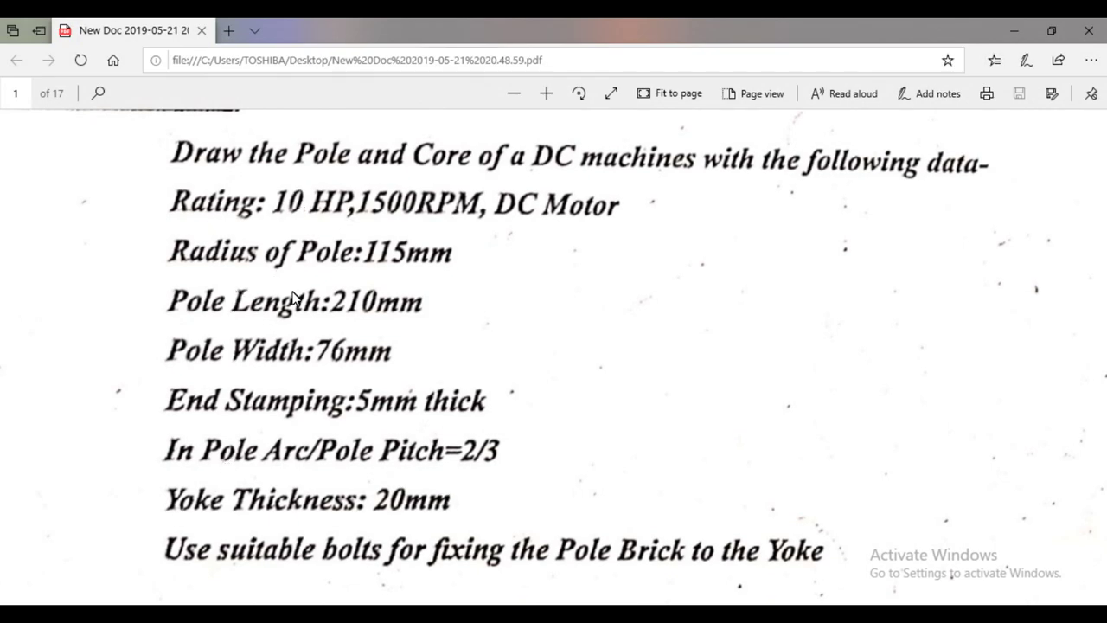
pyautogui.hotkey('alt', 'Tab')
pyautogui.write('c')
pyautogui.press('Return')
pyautogui.hotkey('alt', 'Tab')
pyautogui.hotkey('alt', 'Tab')
# Add the yoke's inner circle of radius 201 on the common centre.
pyautogui.click(405, 368)
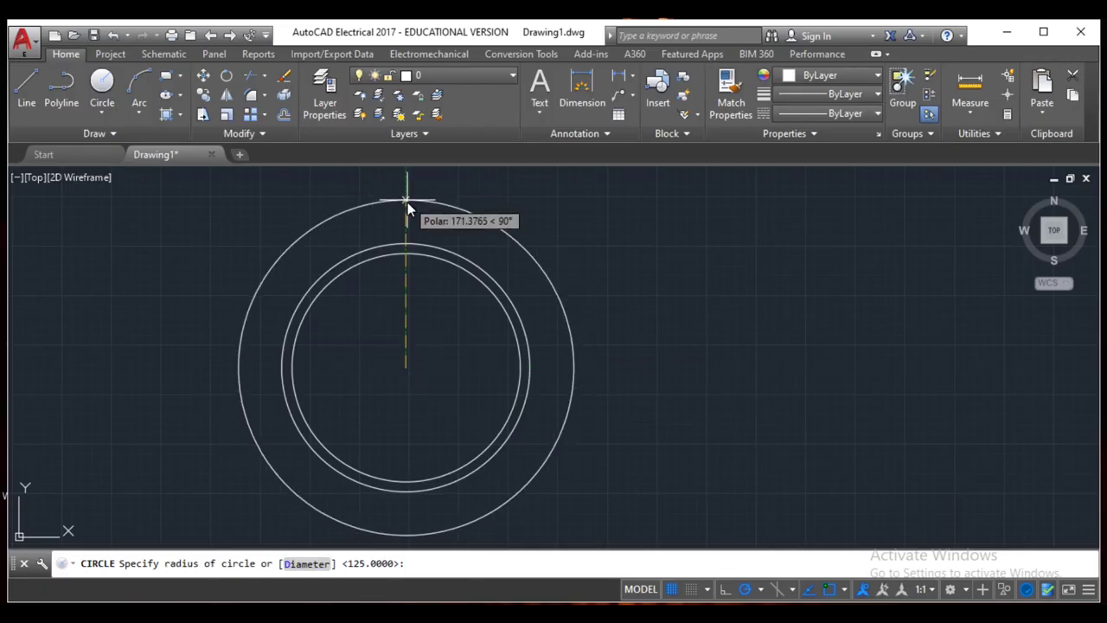
pyautogui.press('Return')
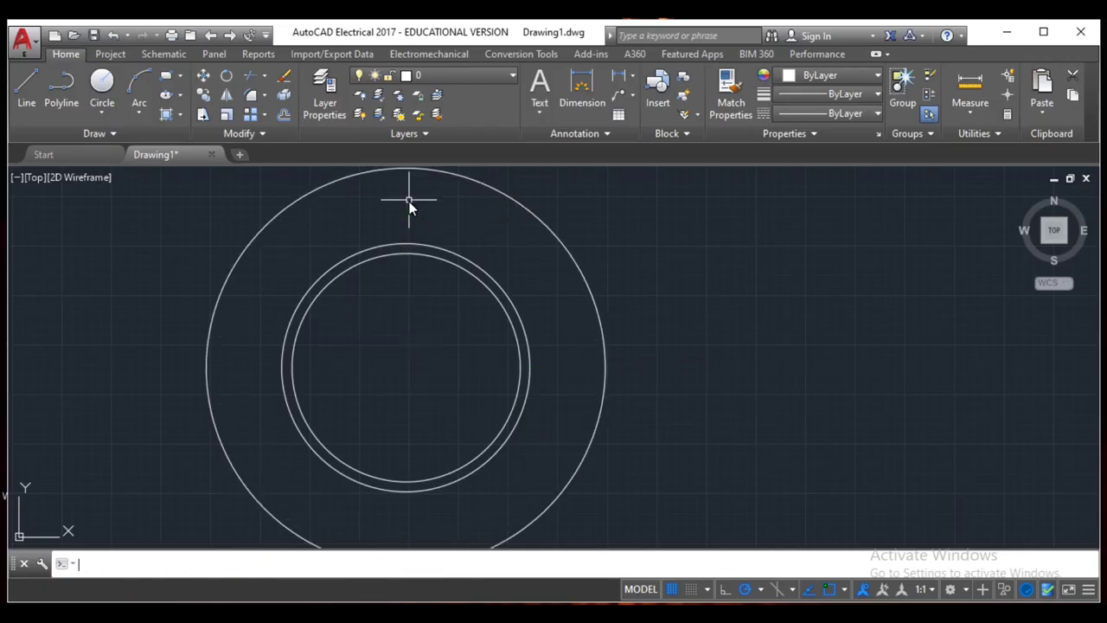
pyautogui.scroll(-3, 407, 204)
pyautogui.scroll(-1, 409, 208)
pyautogui.scroll(-1, 412, 215)
pyautogui.scroll(2, 411, 215)
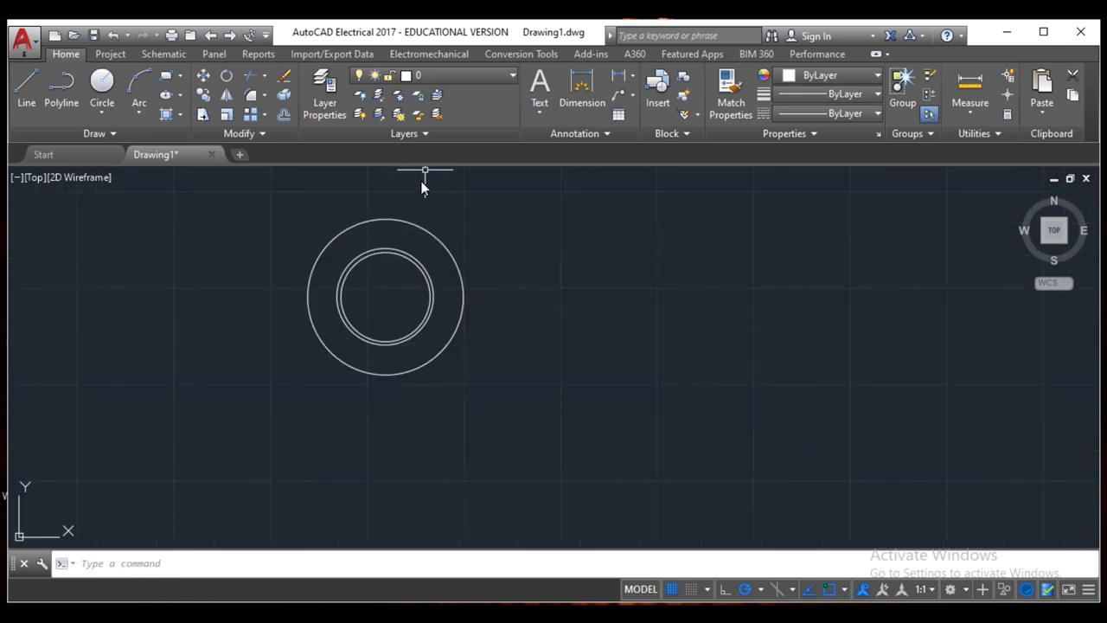
# Add the outer yoke circle of radius 221 on the same centre.
pyautogui.click(102, 82)
pyautogui.click(386, 297)
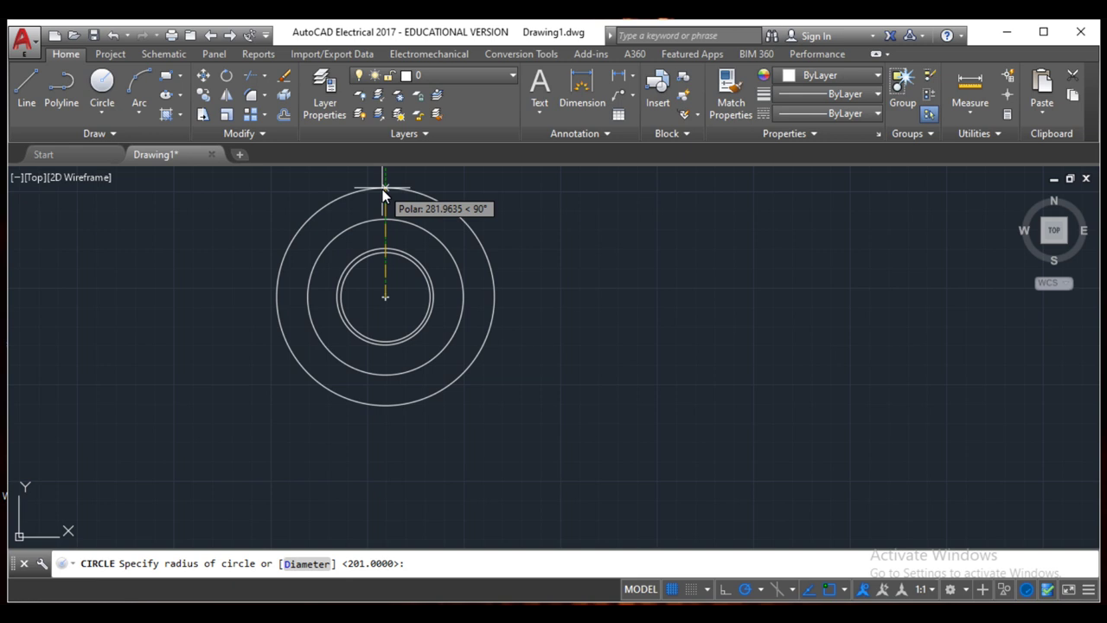
pyautogui.write('221')
pyautogui.press('Return')
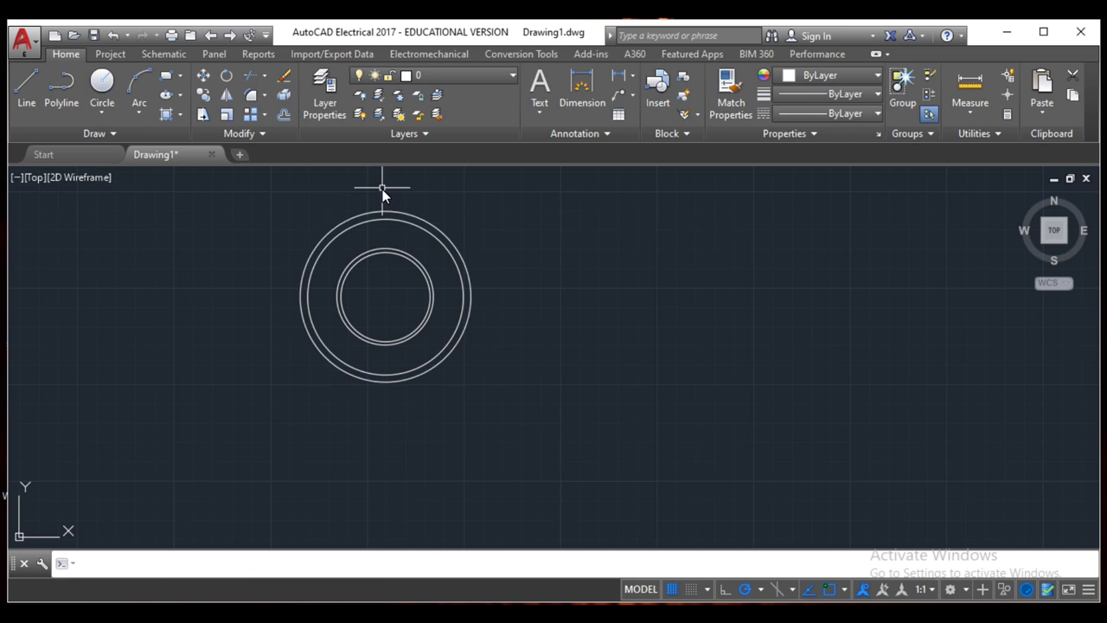
pyautogui.scroll(2, 383, 211)
pyautogui.scroll(2, 379, 289)
pyautogui.scroll(-2, 378, 289)
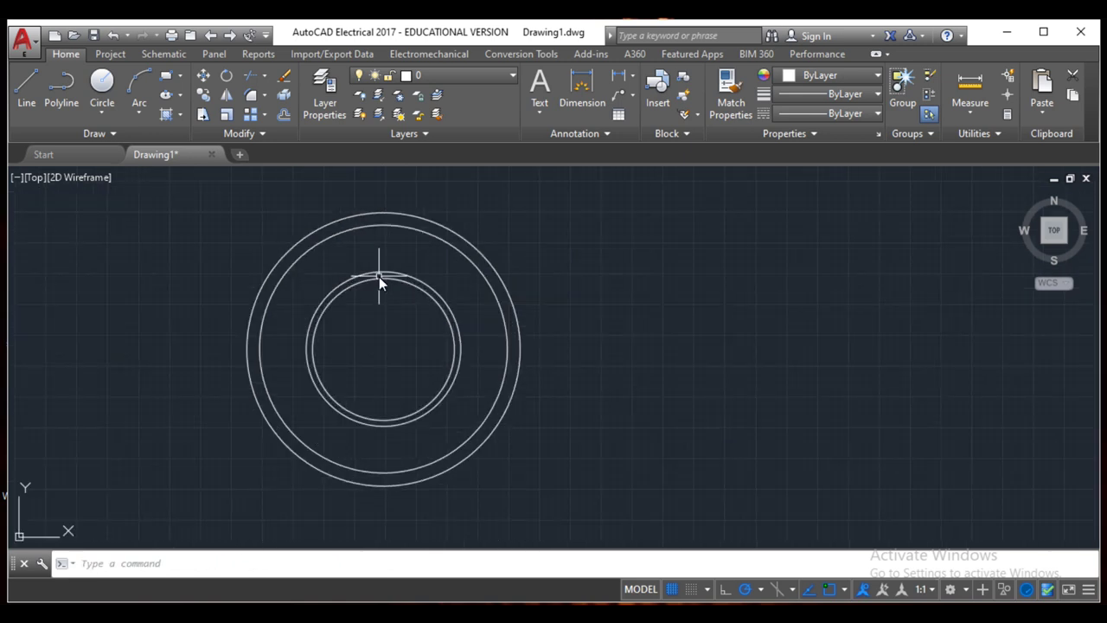
# Draw a vertical centre line from the yoke's top quadrant to its bottom quadrant.
pyautogui.write('l')
pyautogui.press('Return')
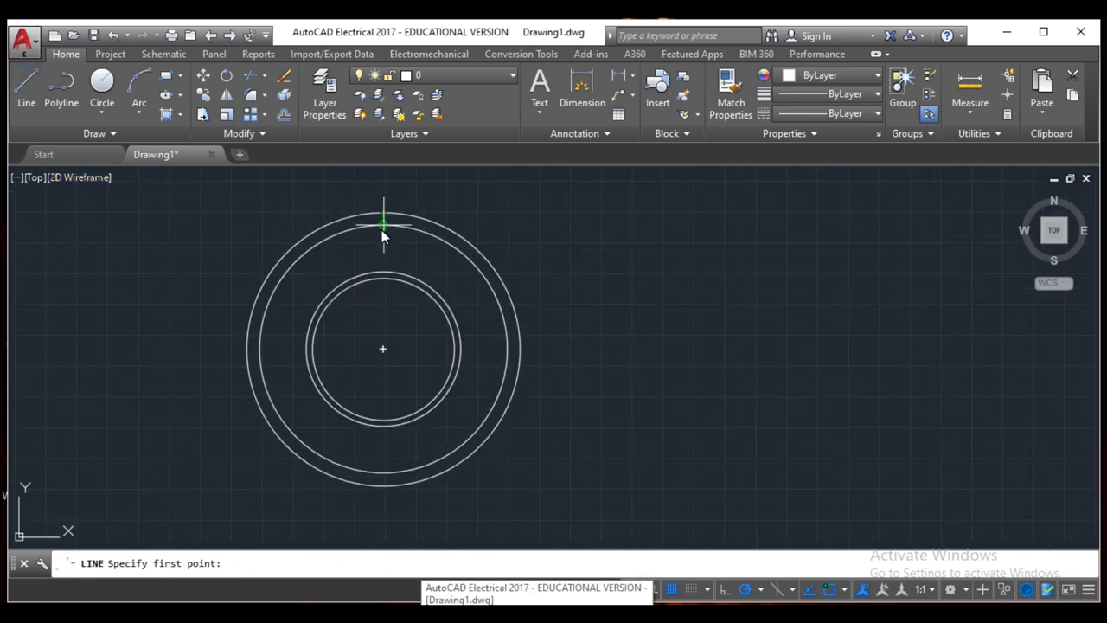
pyautogui.click(384, 226)
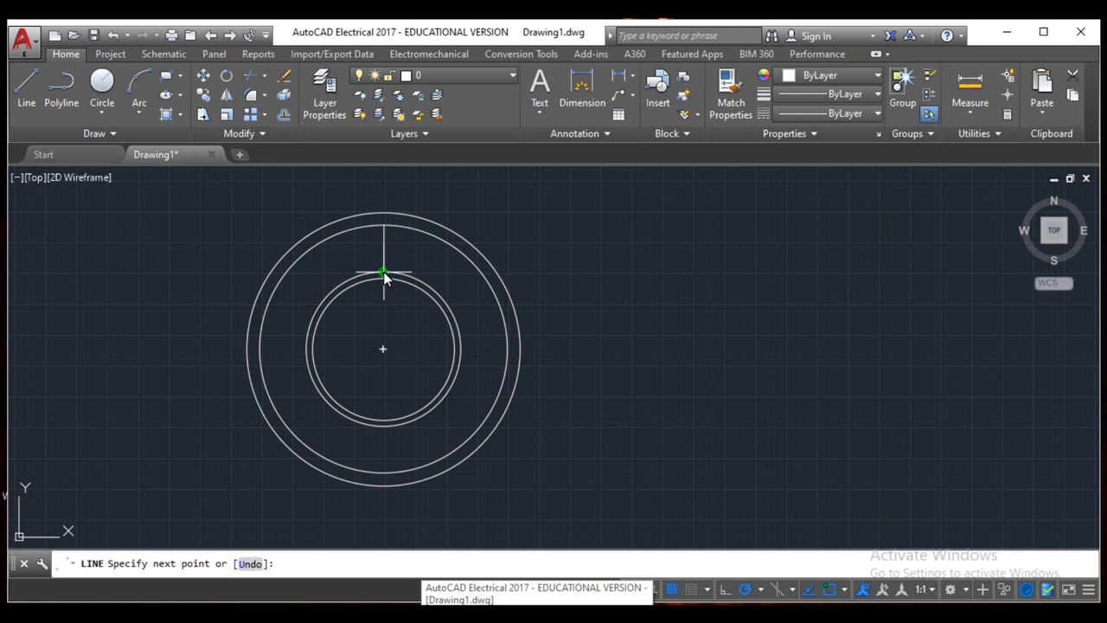
pyautogui.click(383, 486)
pyautogui.press('Escape')
pyautogui.click(383, 223)
pyautogui.click(383, 215)
pyautogui.click(383, 213)
pyautogui.press('Return')
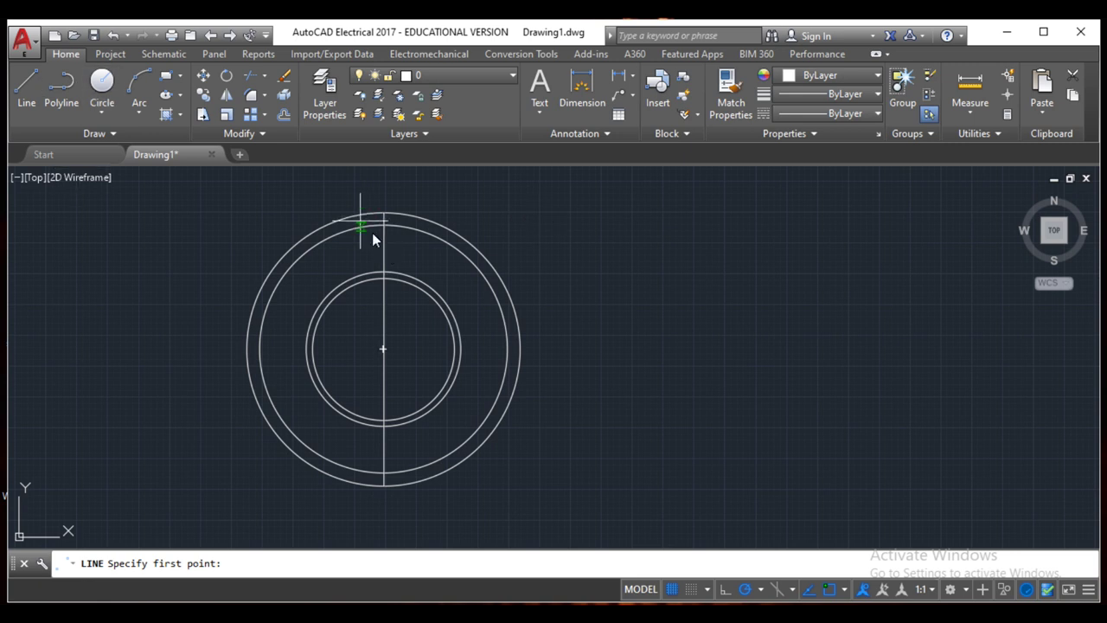
pyautogui.press('Escape')
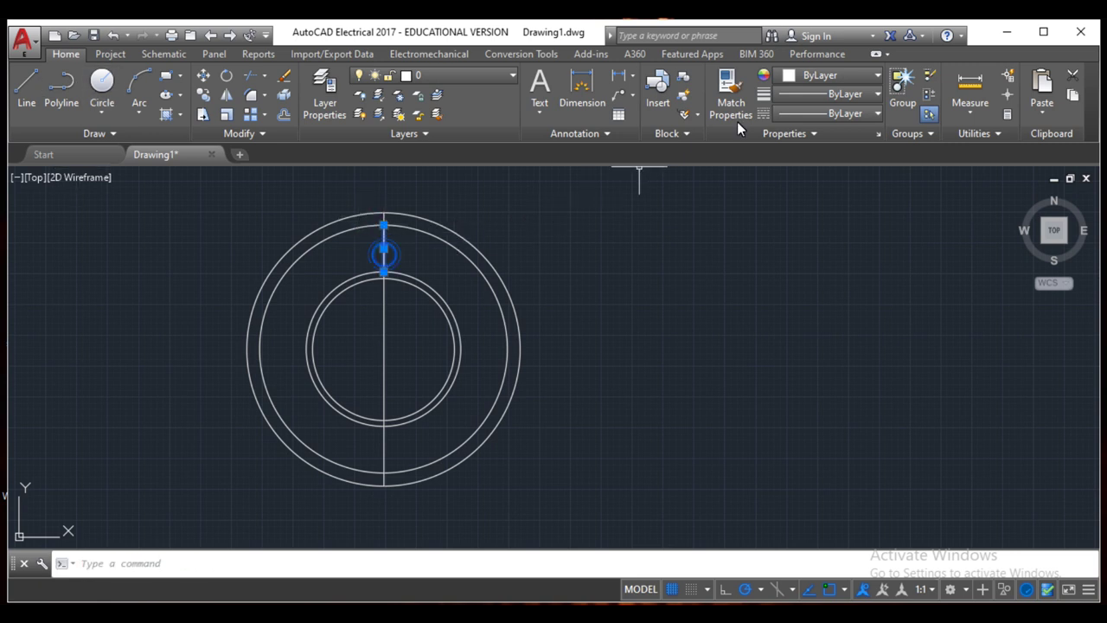
# Review the design data PDF in Edge before returning to the drawing.
pyautogui.hotkey('alt', 'Tab')
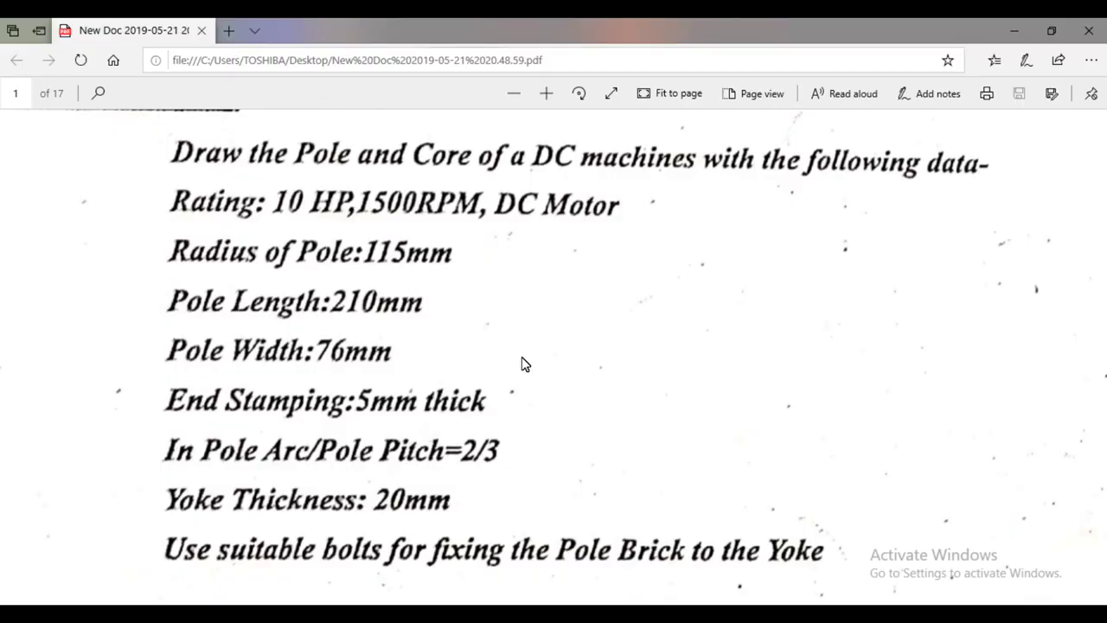
pyautogui.click(531, 560)
pyautogui.hotkey('alt', 'Tab')
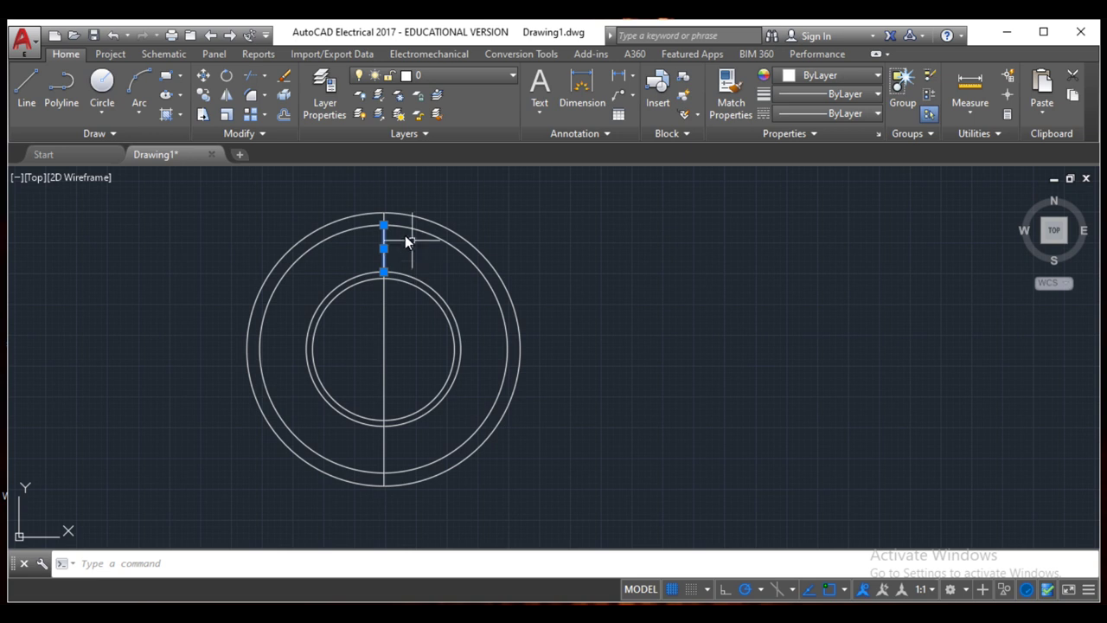
# Offset the vertical centre line 38 to both sides for the pole sides.
pyautogui.click(289, 115)
pyautogui.click(383, 249)
pyautogui.write('38')
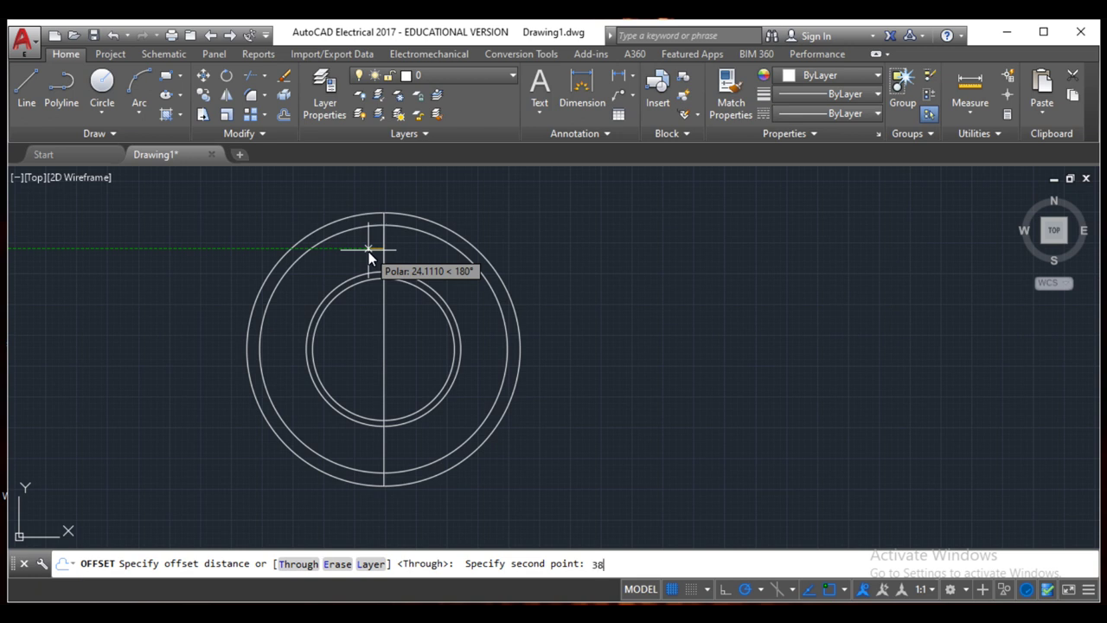
pyautogui.press('Return')
pyautogui.click(368, 252)
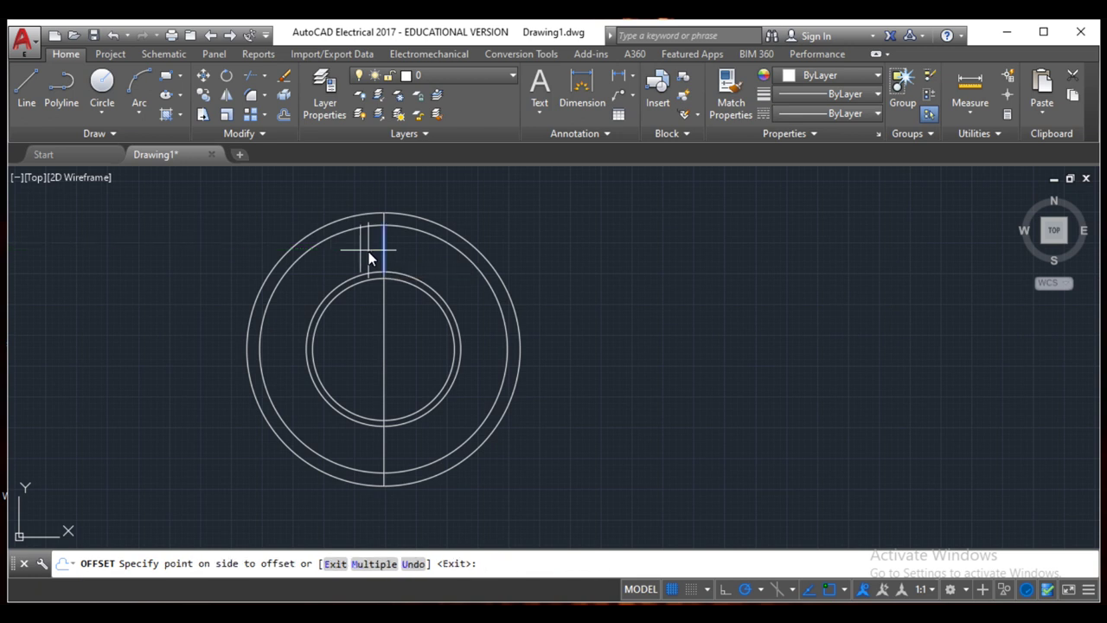
pyautogui.press('Escape')
pyautogui.press('Return')
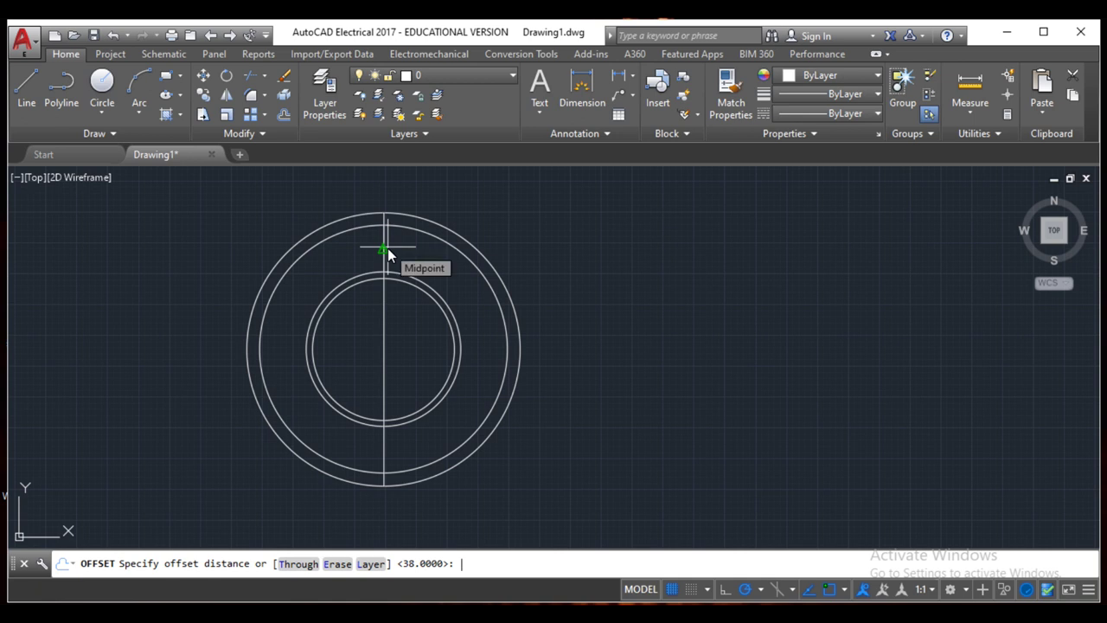
pyautogui.press('Return')
pyautogui.click(383, 248)
pyautogui.click(409, 248)
pyautogui.scroll(3, 368, 246)
pyautogui.scroll(-2, 368, 247)
# Extend both pole side lines down to the pole circle.
pyautogui.click(339, 261)
pyautogui.click(337, 343)
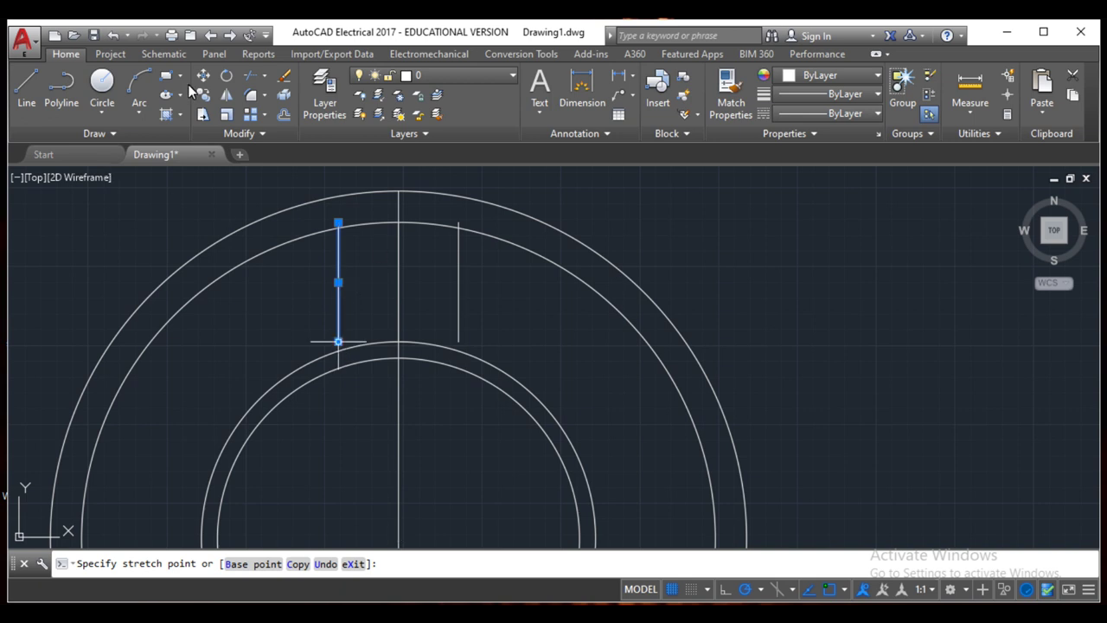
pyautogui.press('Escape')
pyautogui.click(262, 86)
pyautogui.click(271, 147)
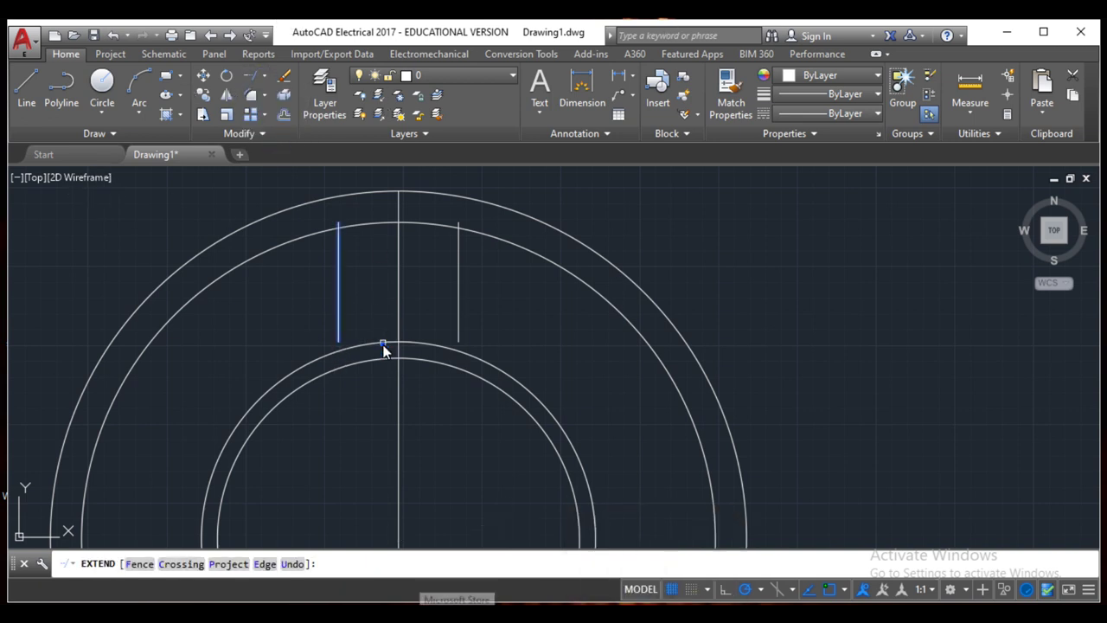
pyautogui.press('Escape')
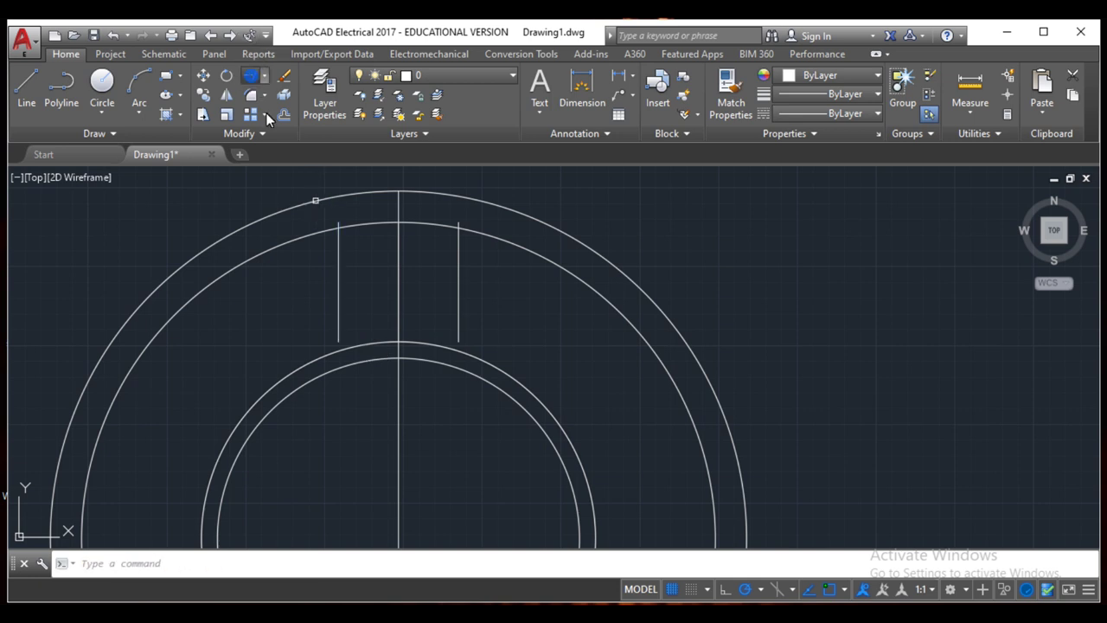
pyautogui.click(246, 78)
pyautogui.click(388, 344)
pyautogui.press('Return')
pyautogui.click(524, 289)
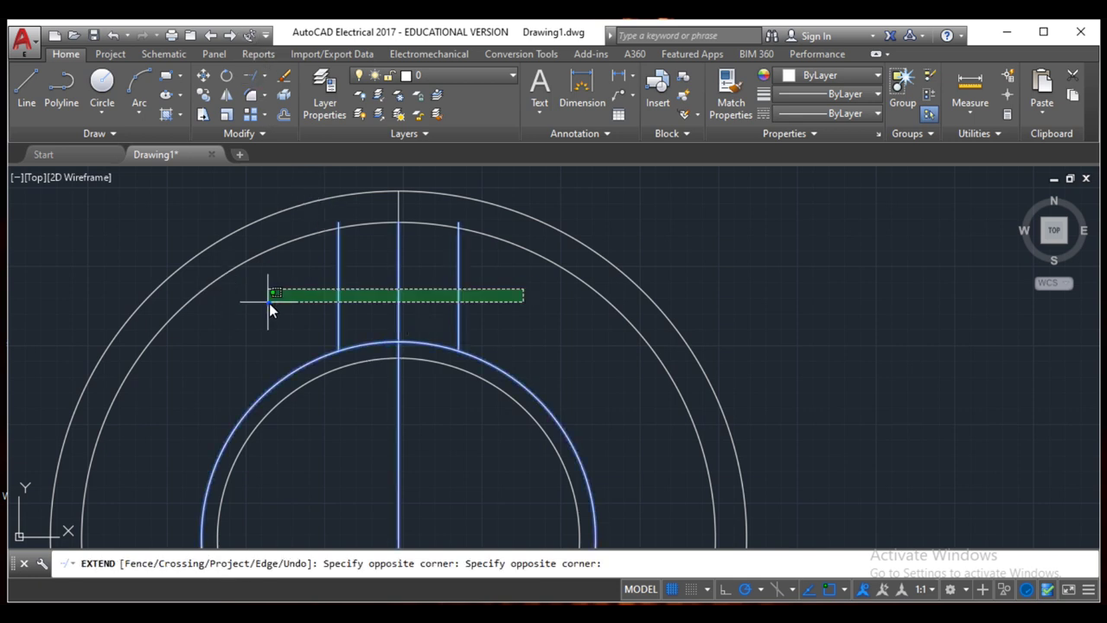
pyautogui.click(269, 303)
pyautogui.scroll(-5, 428, 277)
pyautogui.scroll(5, 427, 272)
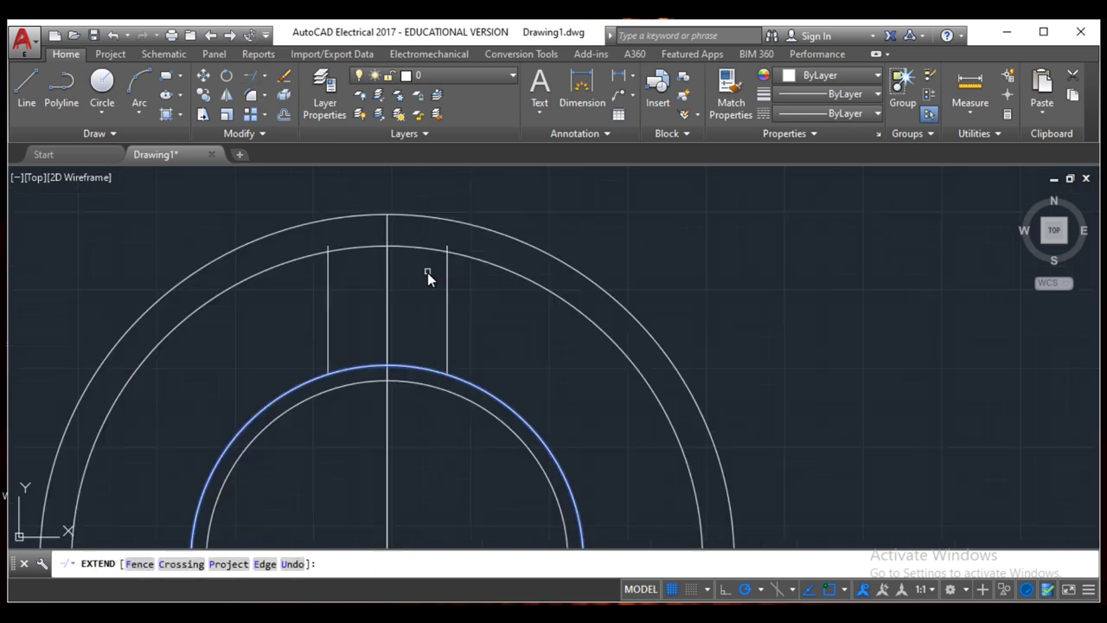
# Trim the pole sides at the yoke's inner circle and bring up the pole arc 60 note.
pyautogui.click(262, 78)
pyautogui.click(330, 249)
pyautogui.press('Return')
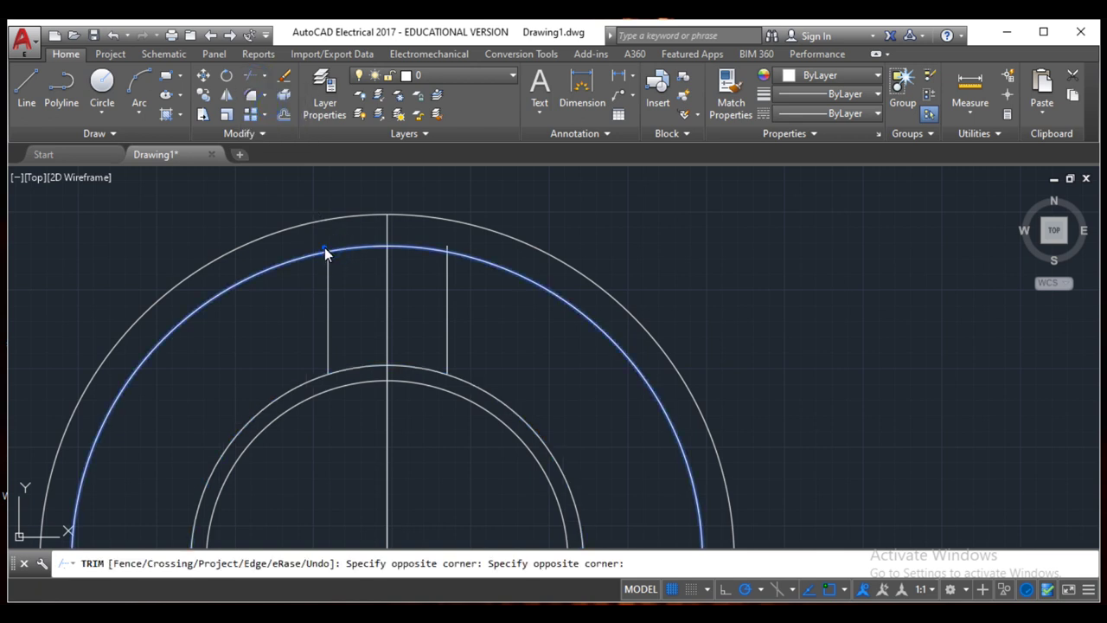
pyautogui.press('Escape')
pyautogui.scroll(-3, 423, 234)
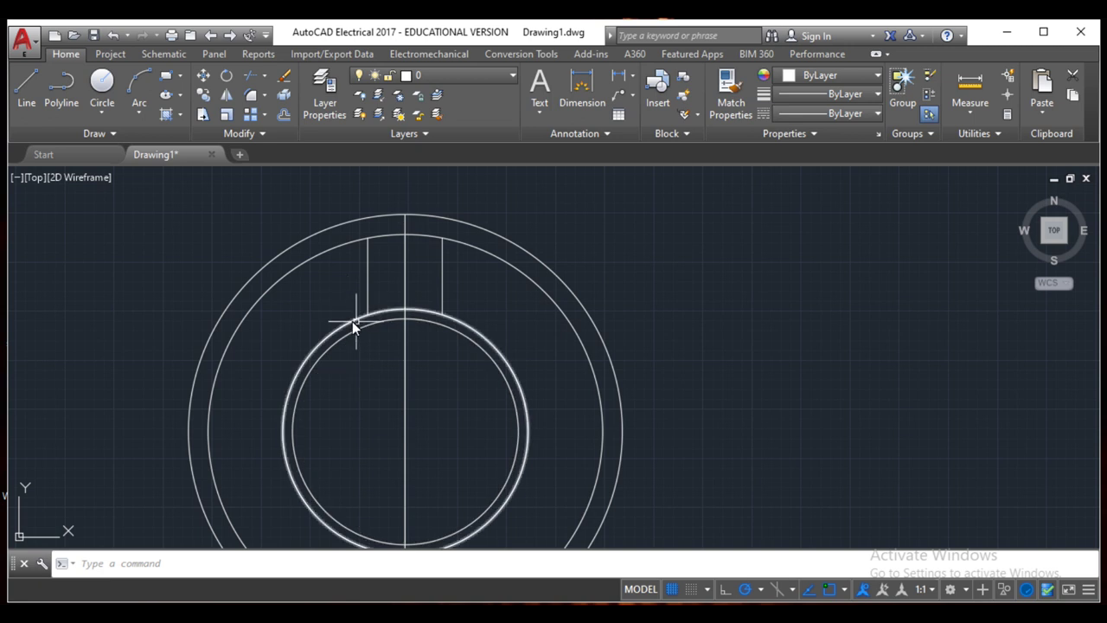
pyautogui.click(1027, 134)
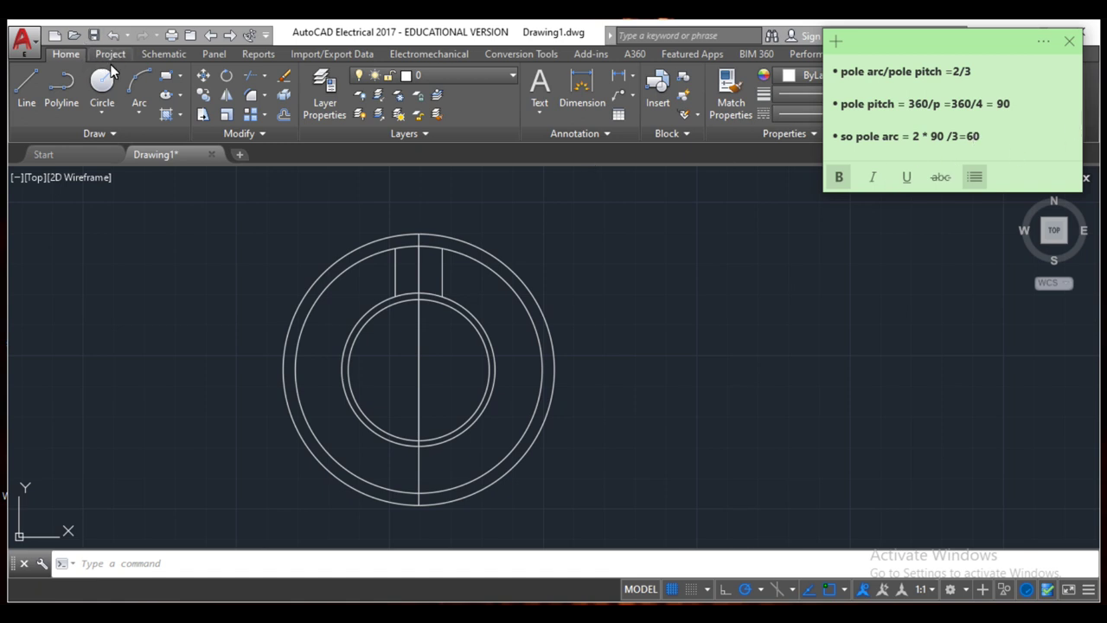
pyautogui.click(102, 91)
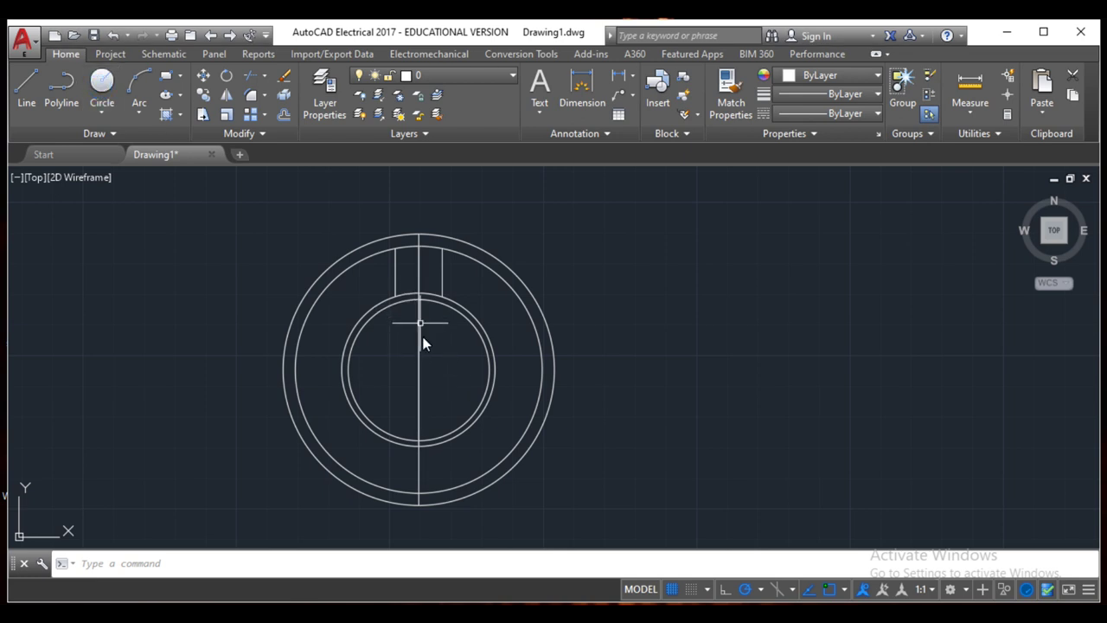
pyautogui.click(26, 90)
# Rotate the centre line about the circles' centre into a slanted radial line.
pyautogui.click(419, 295)
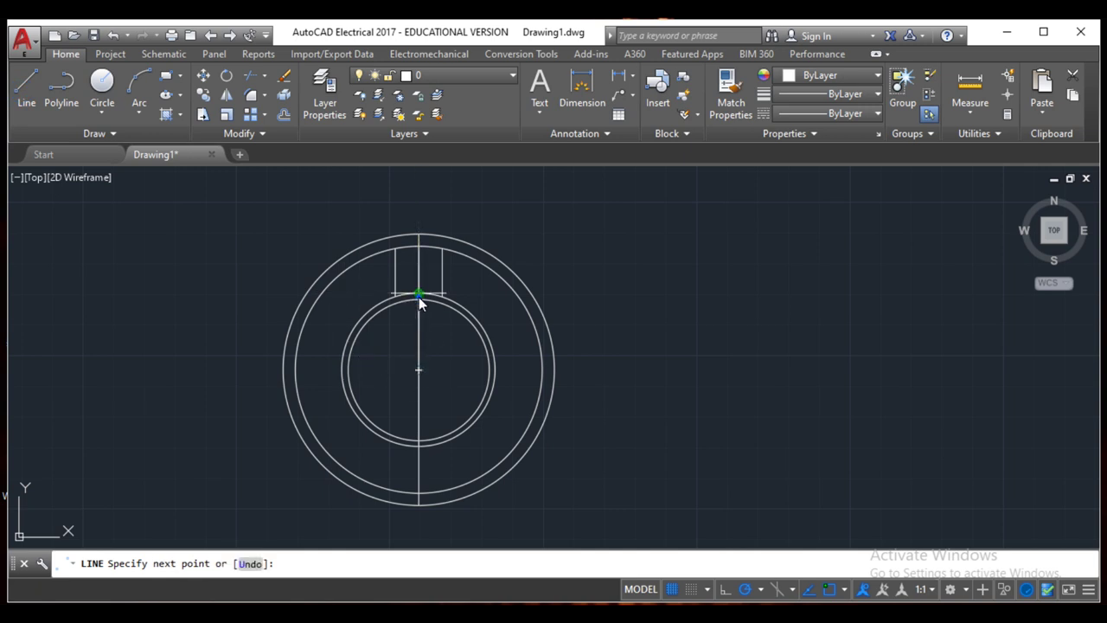
pyautogui.press('Escape')
pyautogui.click(226, 75)
pyautogui.click(418, 341)
pyautogui.press('Return')
pyautogui.click(418, 369)
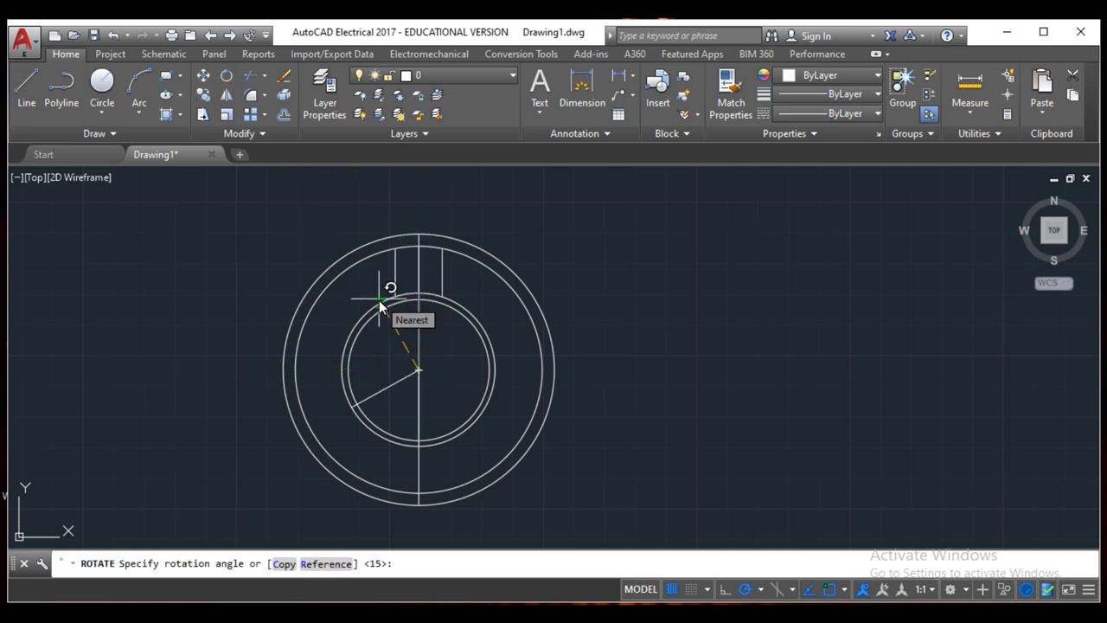
pyautogui.write('30')
pyautogui.press('Return')
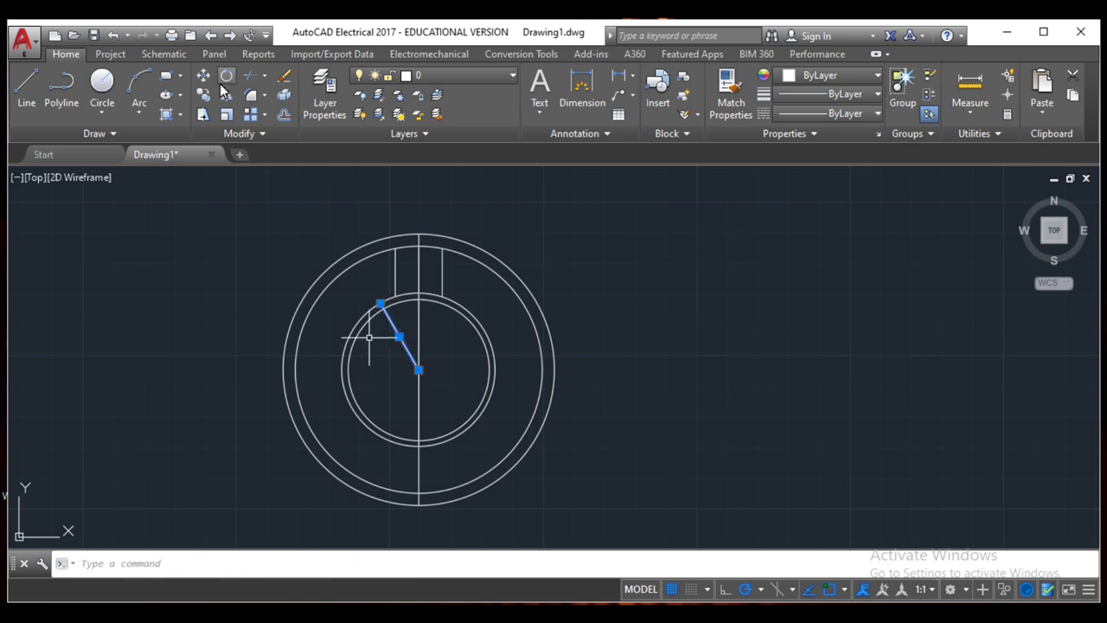
# Mirror the slanted line about the vertical centre line to form a V.
pyautogui.write('mi')
pyautogui.press('Return')
pyautogui.click(418, 370)
pyautogui.click(418, 321)
pyautogui.press('Return')
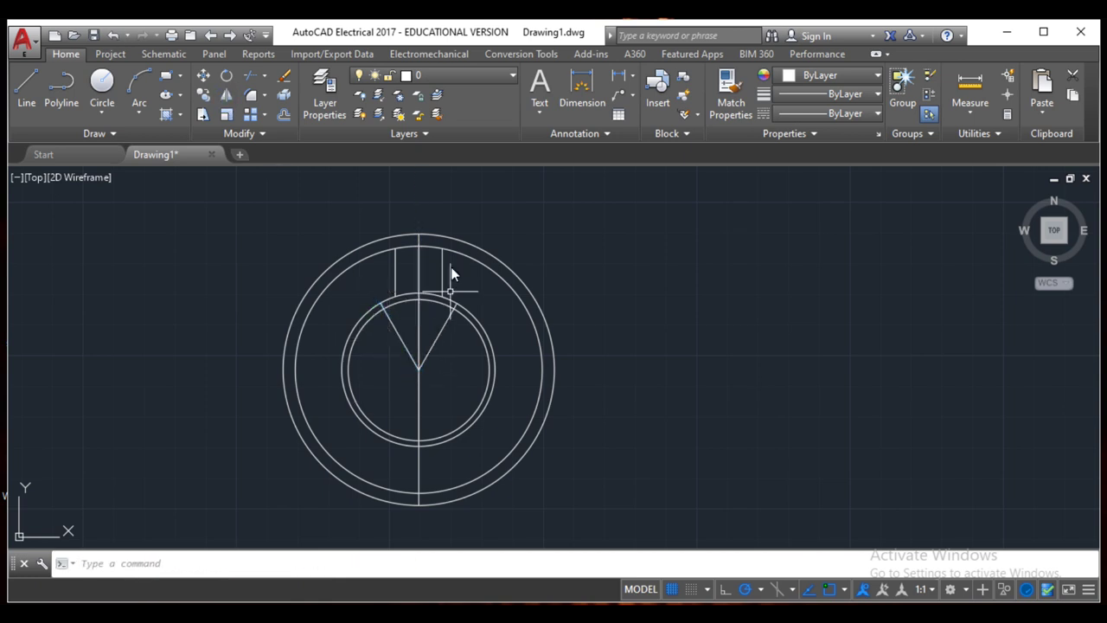
pyautogui.scroll(3, 439, 241)
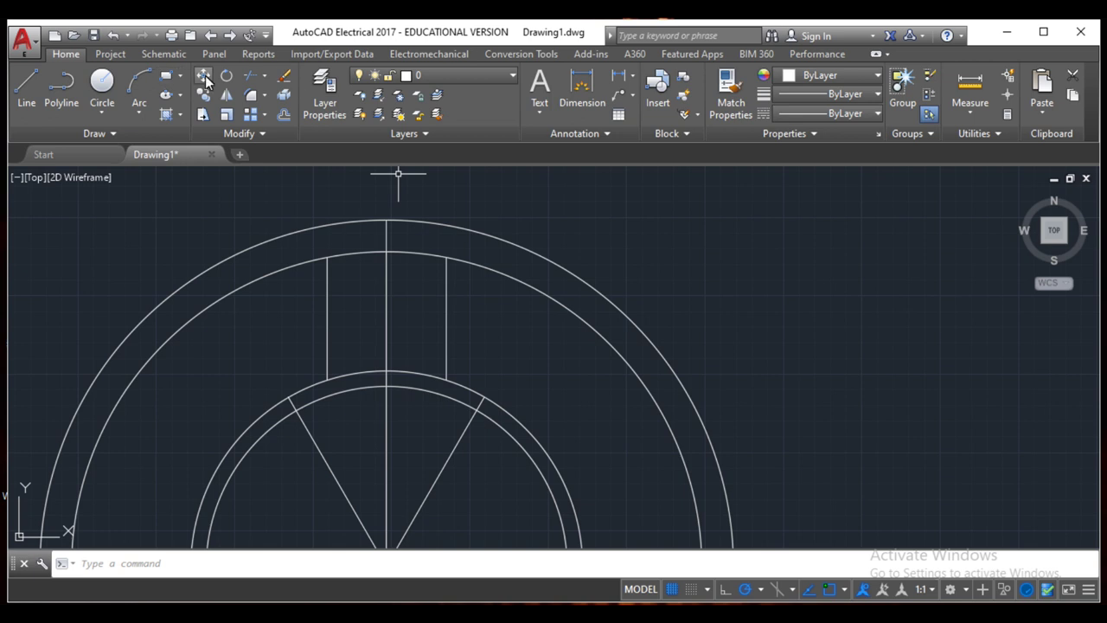
# Trim both pole-shoe circles outside the V lines.
pyautogui.click(256, 74)
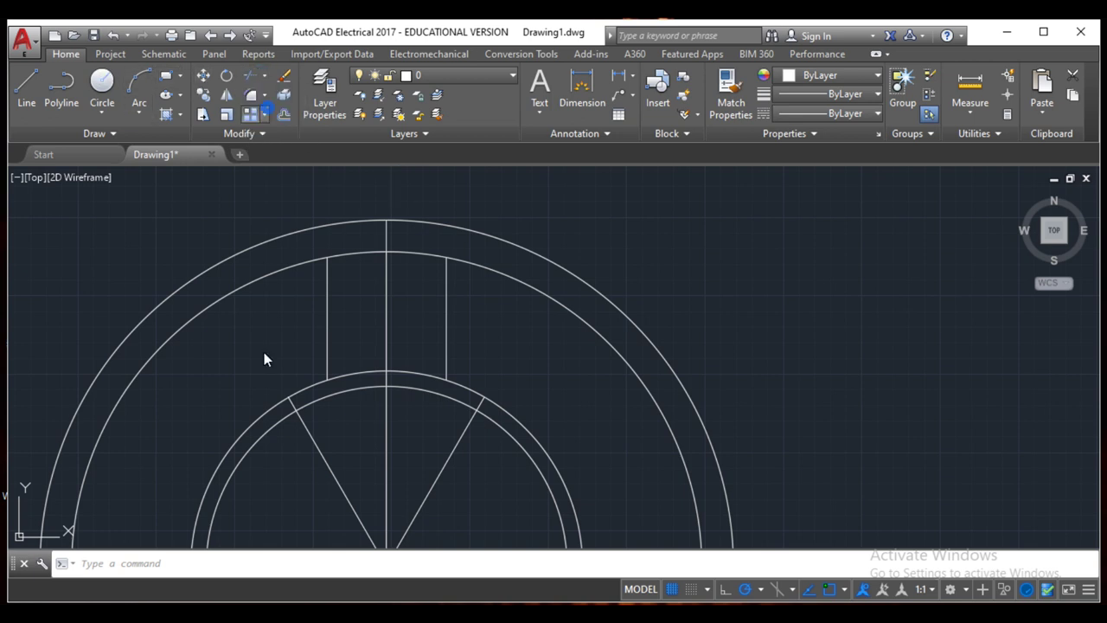
pyautogui.click(465, 436)
pyautogui.press('Return')
pyautogui.click(523, 422)
pyautogui.click(500, 438)
pyautogui.press('Return')
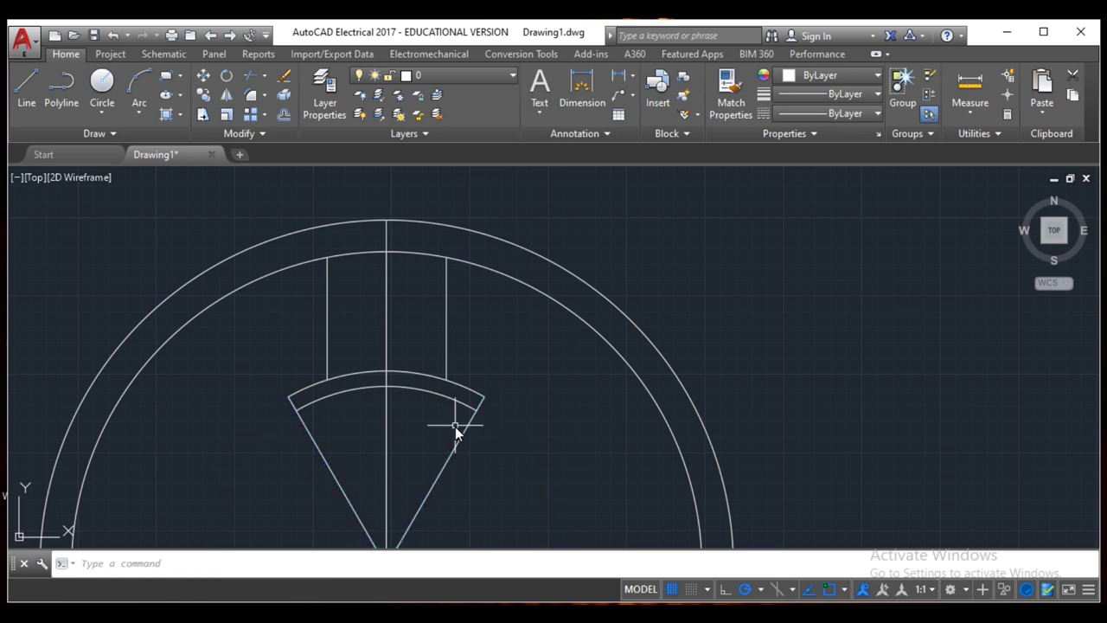
# Trim both V lines below the inner pole-shoe arc.
pyautogui.press('Return')
pyautogui.click(459, 404)
pyautogui.press('Return')
pyautogui.click(460, 443)
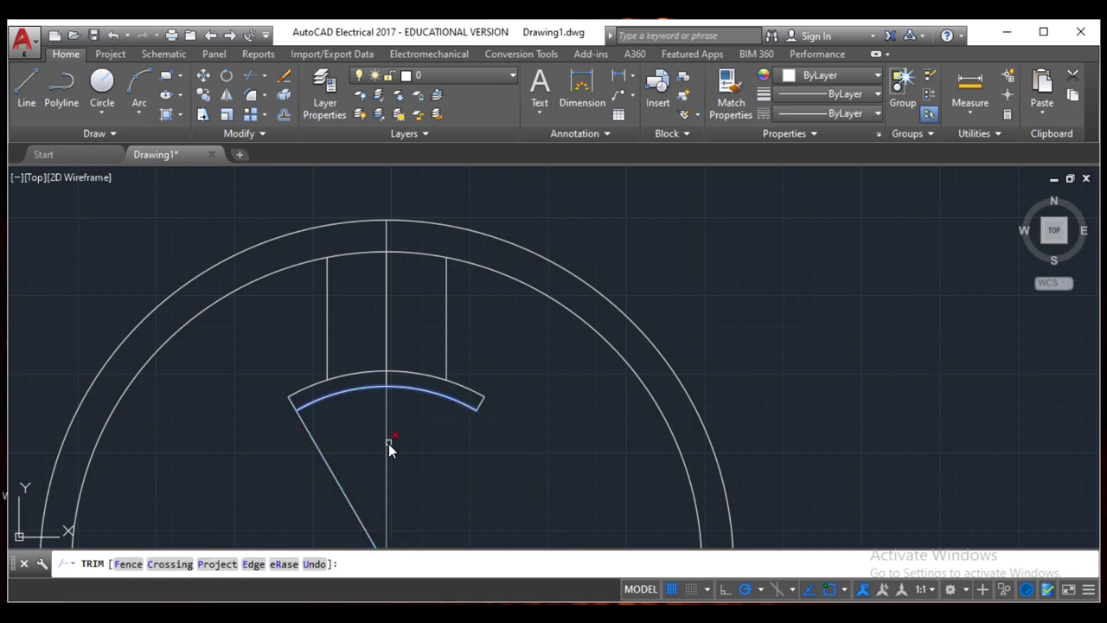
pyautogui.click(322, 458)
pyautogui.press('Return')
pyautogui.scroll(2, 423, 281)
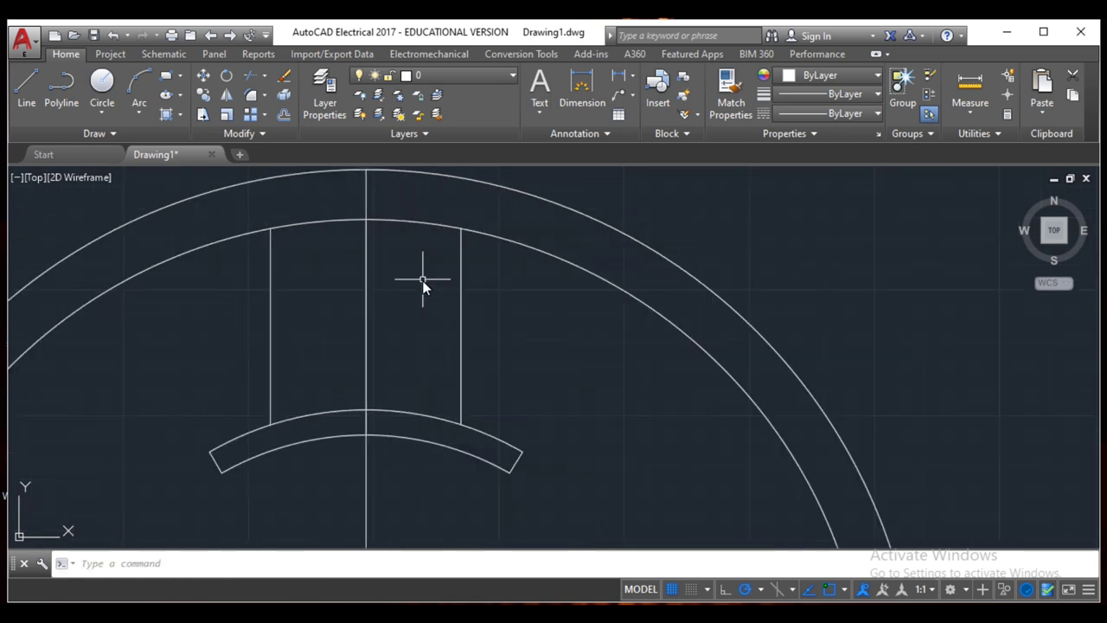
# Draw two vertical lines up from the left and right ends of the band.
pyautogui.write('l')
pyautogui.press('Return')
pyautogui.click(219, 470)
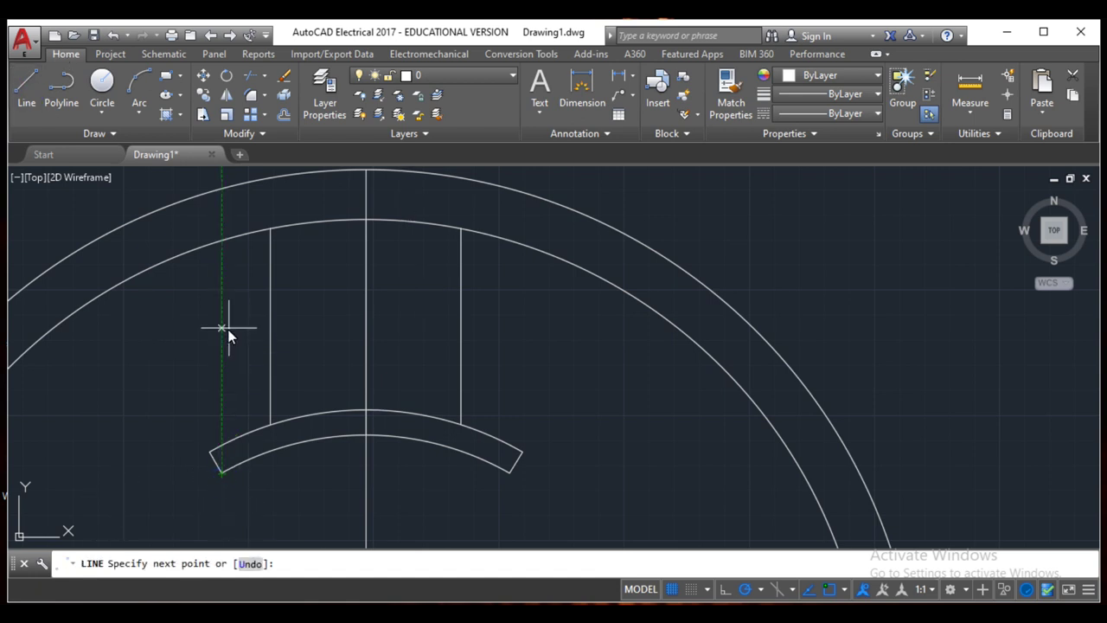
pyautogui.click(221, 360)
pyautogui.press('Return')
pyautogui.press('Return')
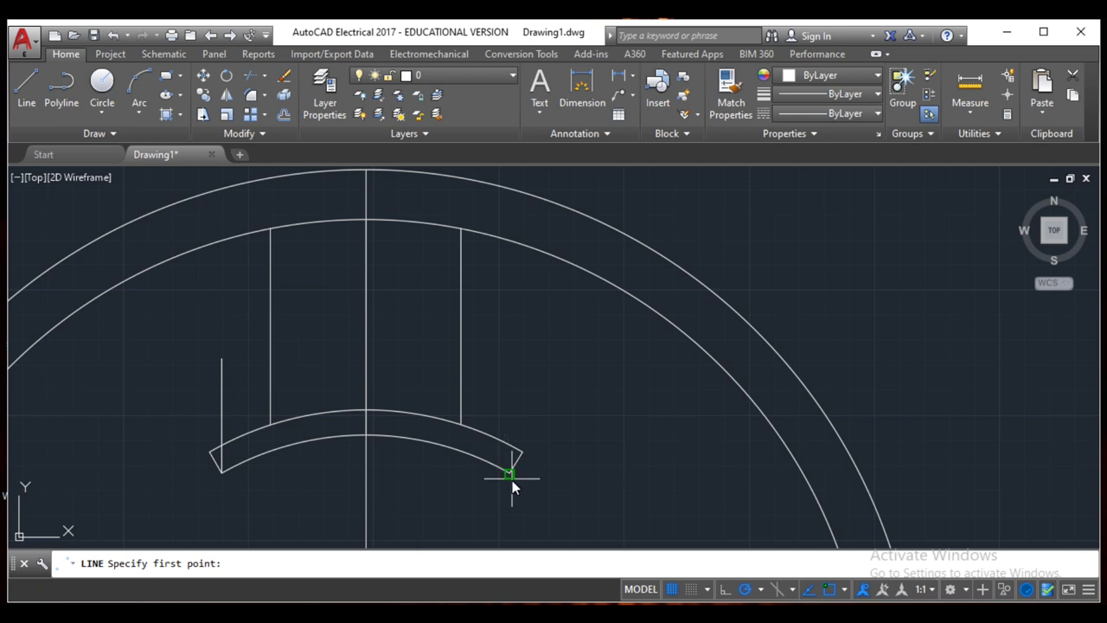
pyautogui.click(511, 472)
pyautogui.click(510, 334)
pyautogui.press('Return')
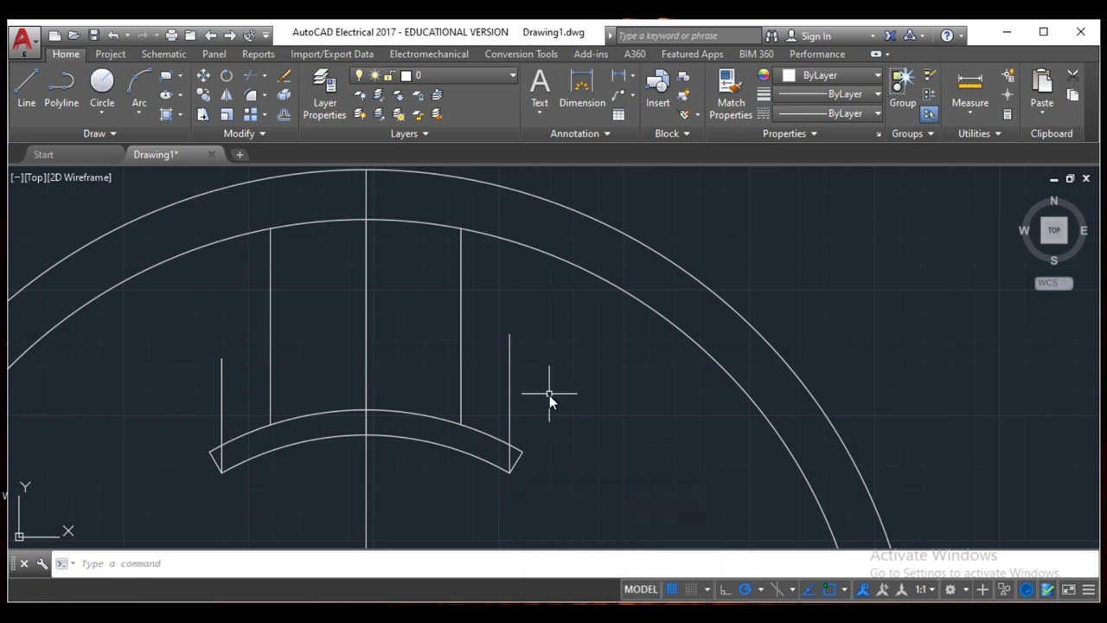
# Trim both vertical lines back to the band's upper arc.
pyautogui.click(251, 81)
pyautogui.click(243, 433)
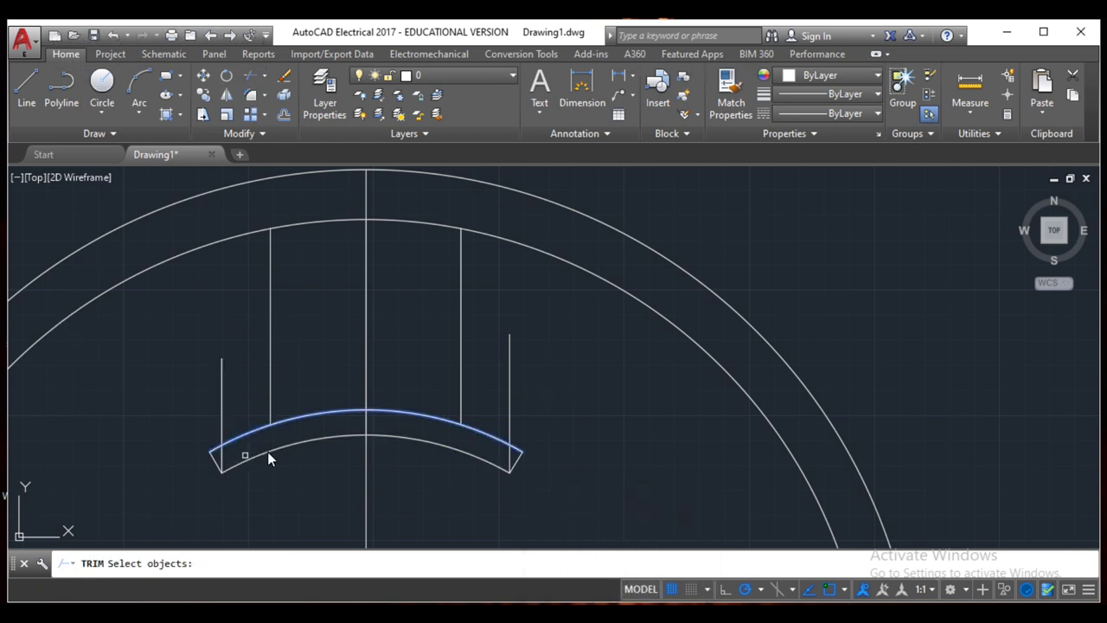
pyautogui.press('Return')
pyautogui.click(221, 428)
pyautogui.click(510, 424)
# Remove the leftover bits at the band's left and right ends.
pyautogui.press('Return')
pyautogui.press('Return')
pyautogui.click(510, 457)
pyautogui.press('Return')
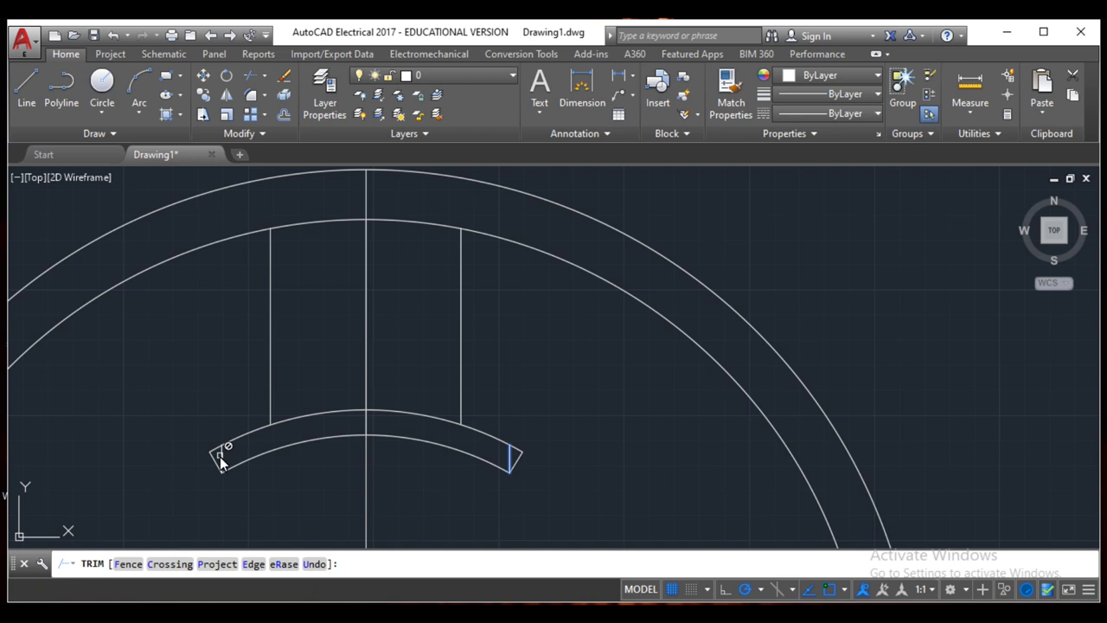
pyautogui.press('Return')
pyautogui.press('Return')
pyautogui.click(216, 454)
pyautogui.press('Return')
pyautogui.click(215, 454)
pyautogui.press('Return')
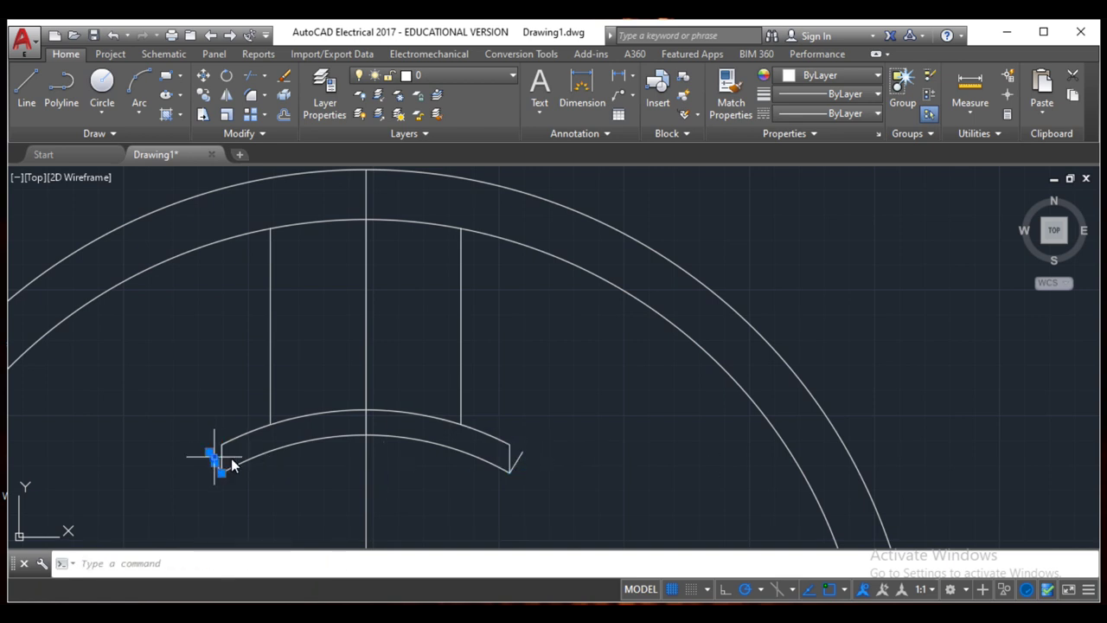
pyautogui.click(512, 458)
pyautogui.press('Delete')
pyautogui.scroll(-2, 568, 458)
# Draw the centre line from the inner arc down to the pole shoe.
pyautogui.click(101, 81)
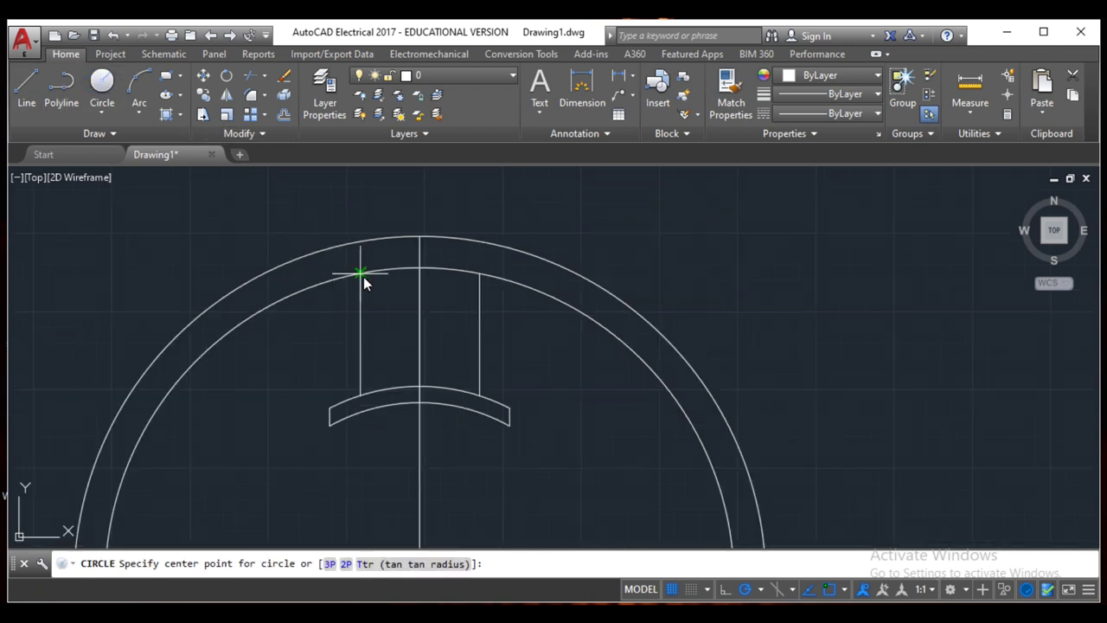
pyautogui.click(420, 267)
pyautogui.press('Escape')
pyautogui.click(27, 86)
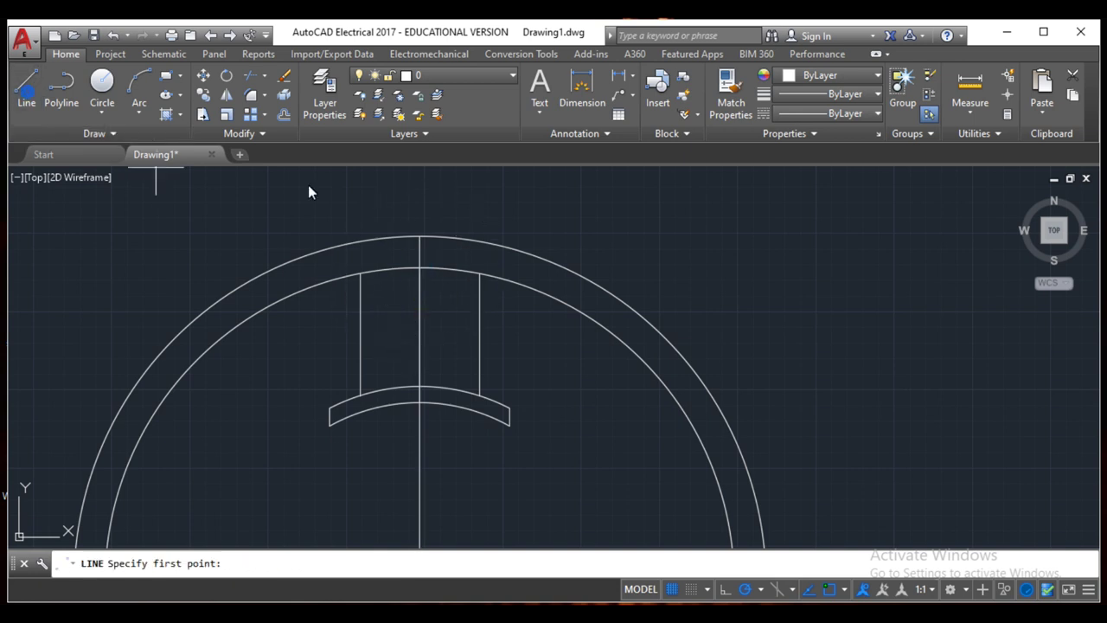
pyautogui.click(420, 268)
pyautogui.click(420, 389)
pyautogui.press('Return')
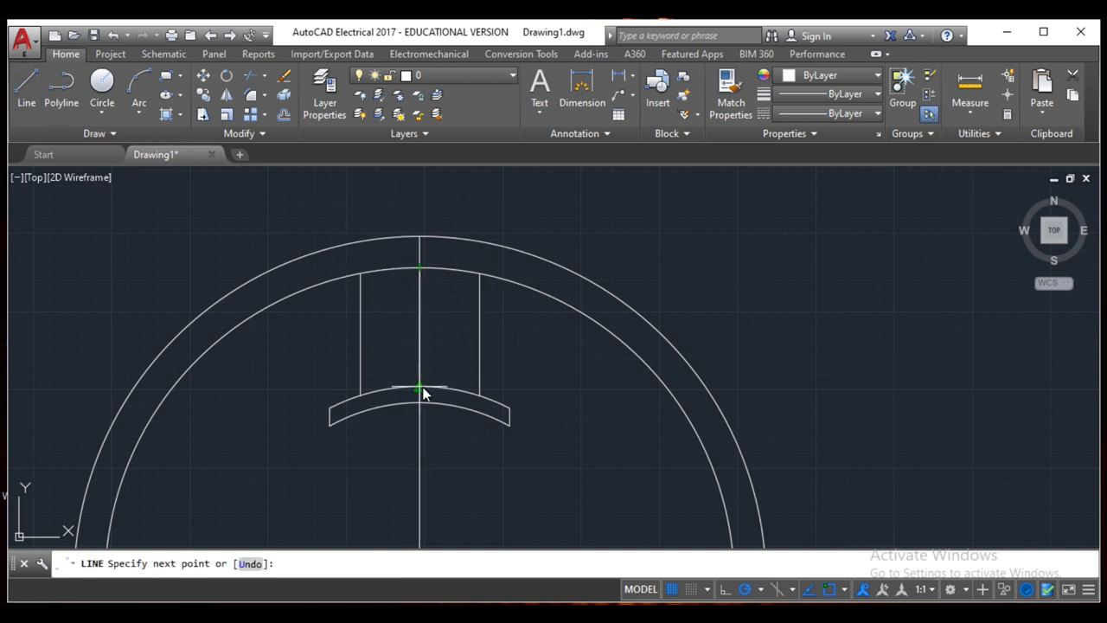
# Draw a horizontal line from the centre line to the pole's left side, plus a diagonal guide.
pyautogui.press('Return')
pyautogui.click(419, 335)
pyautogui.click(360, 335)
pyautogui.press('Return')
pyautogui.press('Return')
pyautogui.click(360, 334)
pyautogui.click(419, 269)
pyautogui.press('Return')
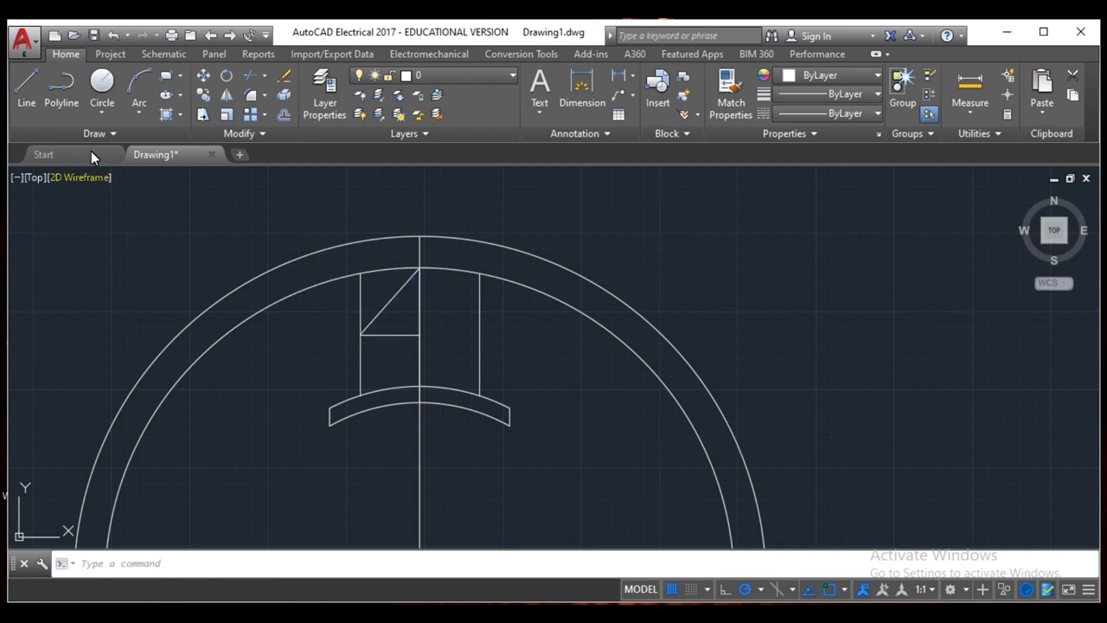
# Place a circle at the diagonal's midpoint and set its diameter to 10 in Quick Properties.
pyautogui.click(101, 87)
pyautogui.click(388, 304)
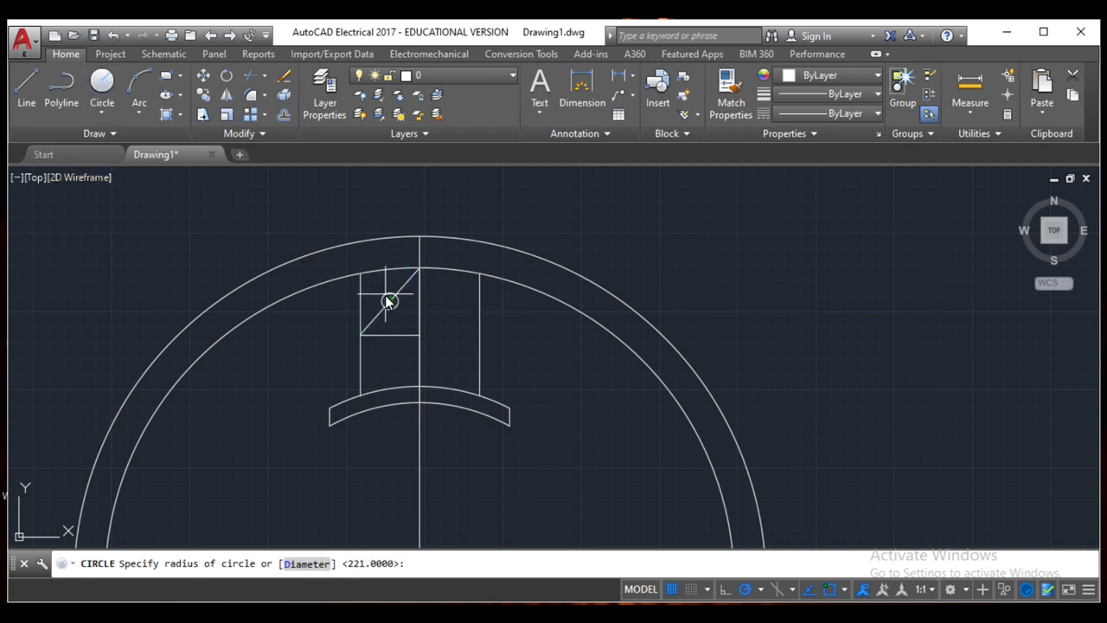
pyautogui.write('2')
pyautogui.press('Return')
pyautogui.scroll(5, 393, 313)
pyautogui.click(402, 368)
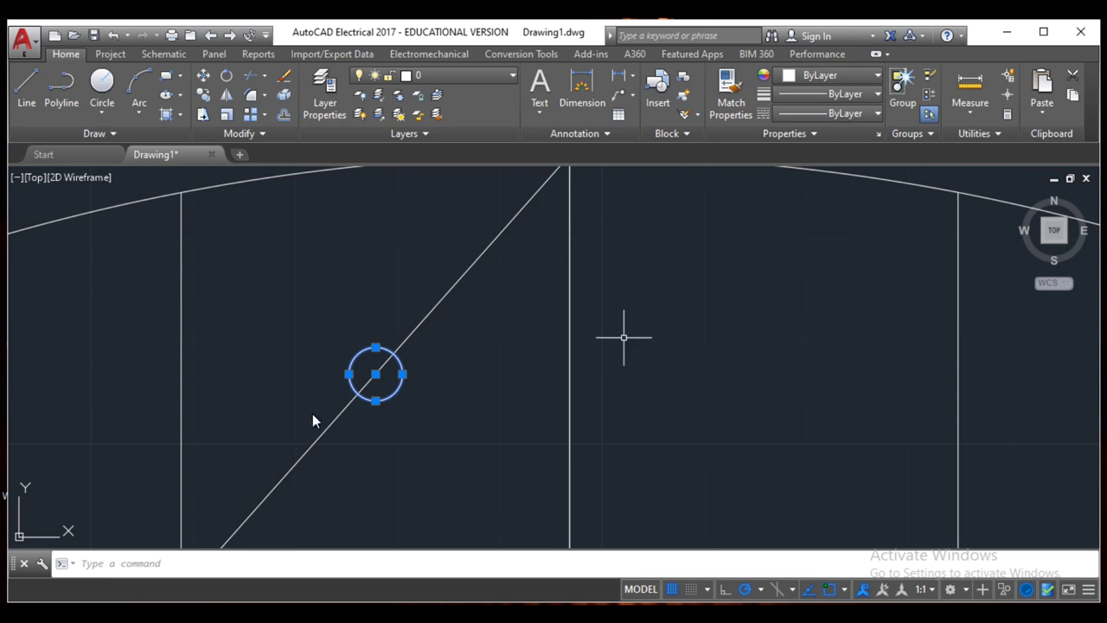
pyautogui.hotkey('ctrl', 'shift', 'p')
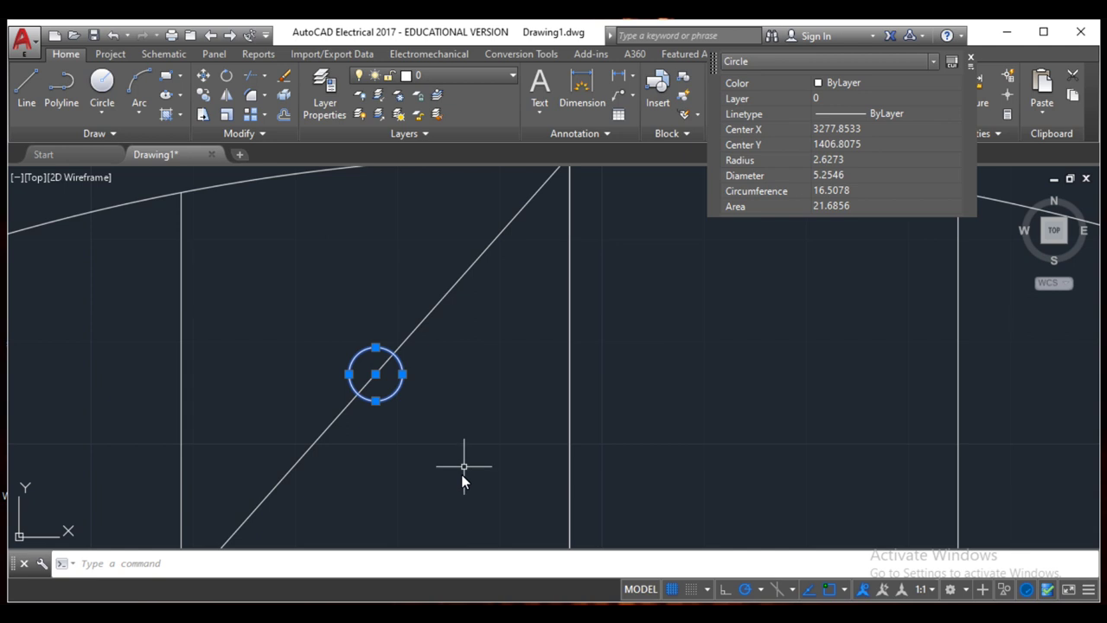
pyautogui.click(837, 176)
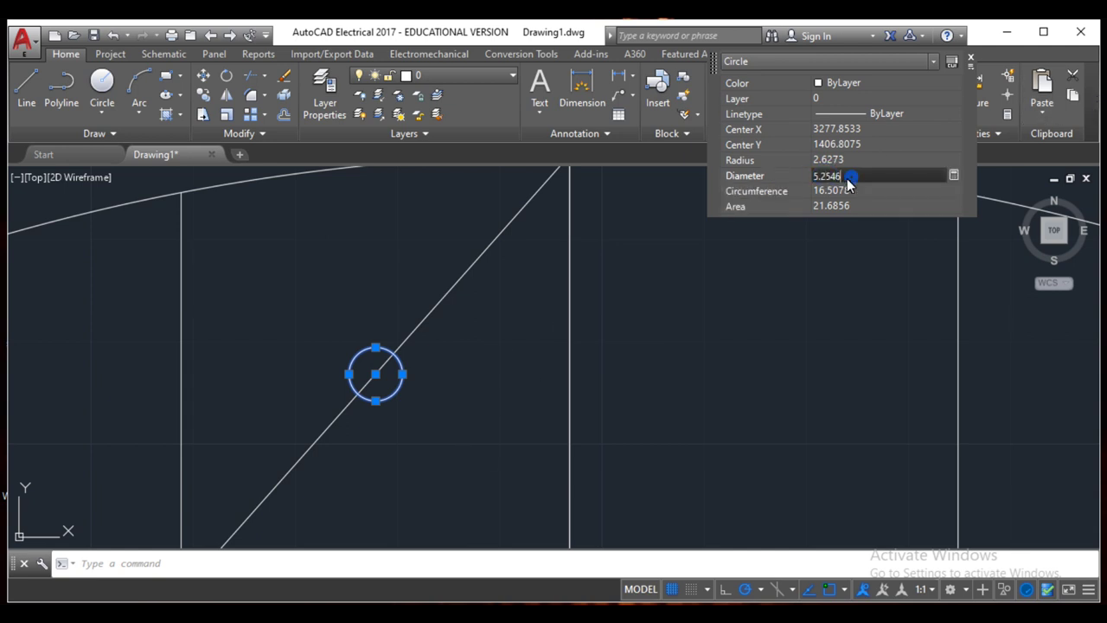
pyautogui.write('10')
pyautogui.press('Return')
pyautogui.scroll(-5, 452, 441)
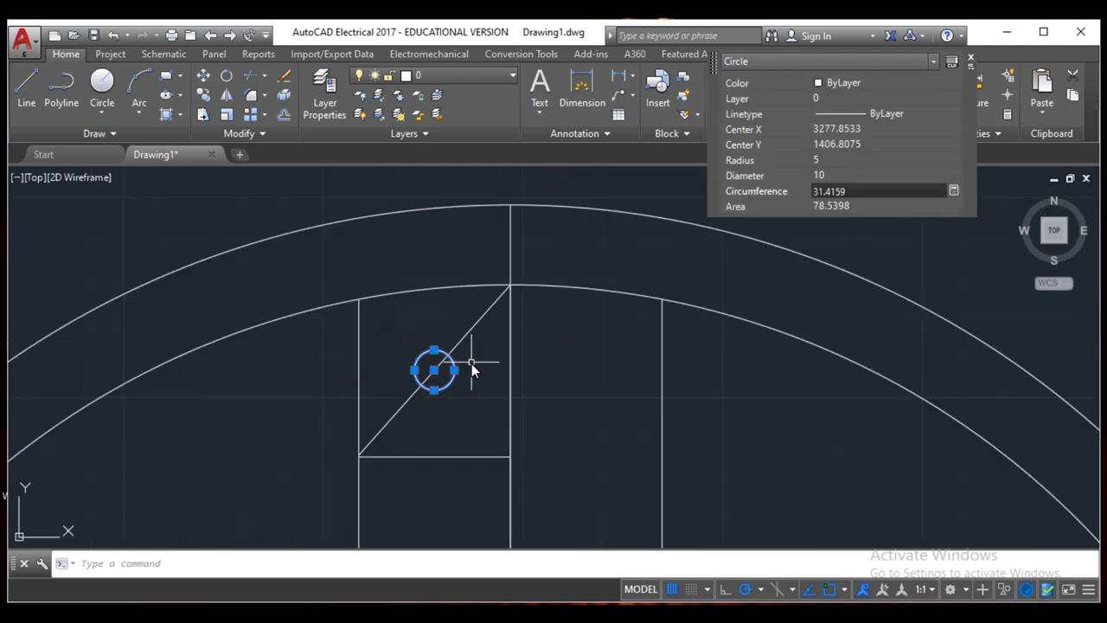
pyautogui.press('Escape')
# Delete the diagonal guide and mirror the bolt hole about the horizontal line.
pyautogui.click(476, 346)
pyautogui.press('Delete')
pyautogui.click(439, 363)
pyautogui.click(225, 96)
pyautogui.click(400, 421)
pyautogui.click(492, 420)
pyautogui.press('Return')
# Mirror both bolt holes across the vertical centre line, keeping the originals.
pyautogui.press('Return')
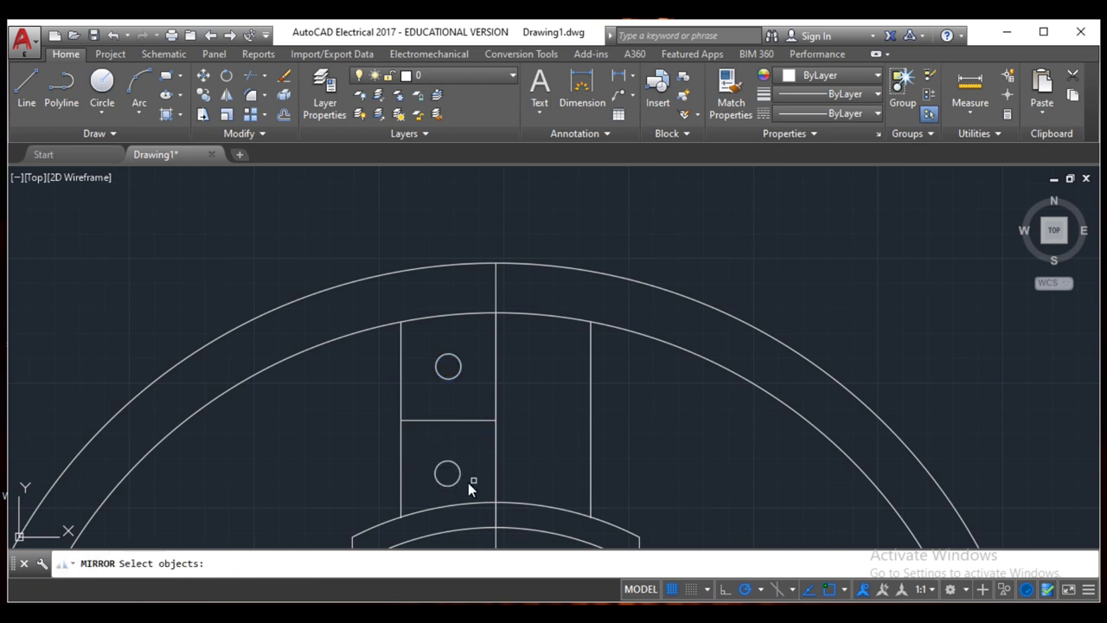
pyautogui.click(419, 343)
pyautogui.click(473, 494)
pyautogui.press('Return')
pyautogui.click(496, 469)
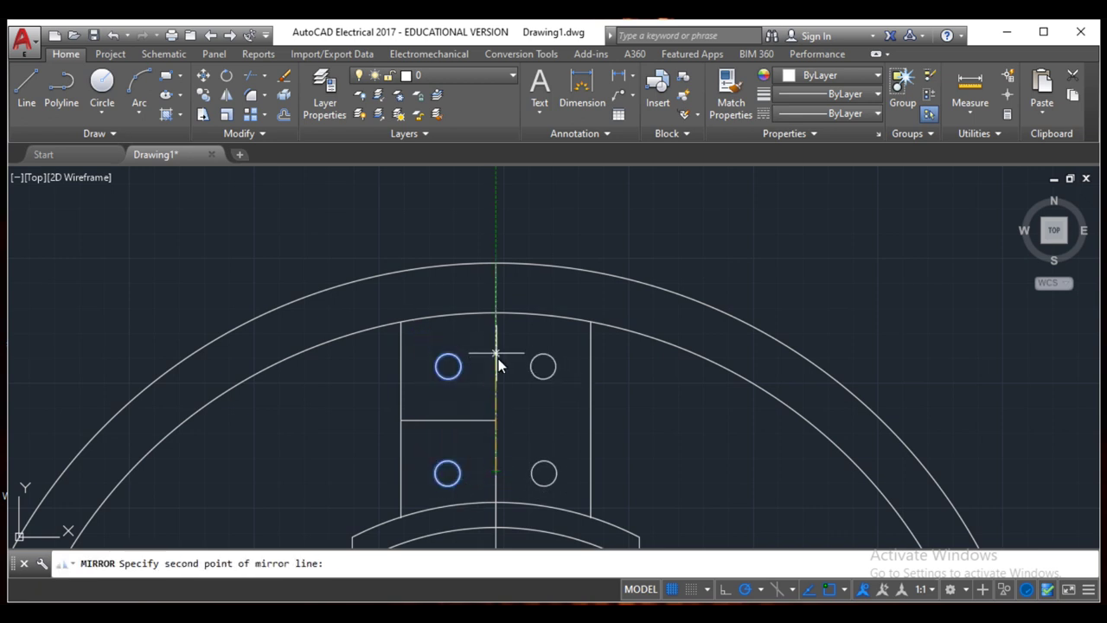
pyautogui.click(495, 368)
pyautogui.press('Return')
pyautogui.scroll(-3, 583, 309)
pyautogui.click(537, 350)
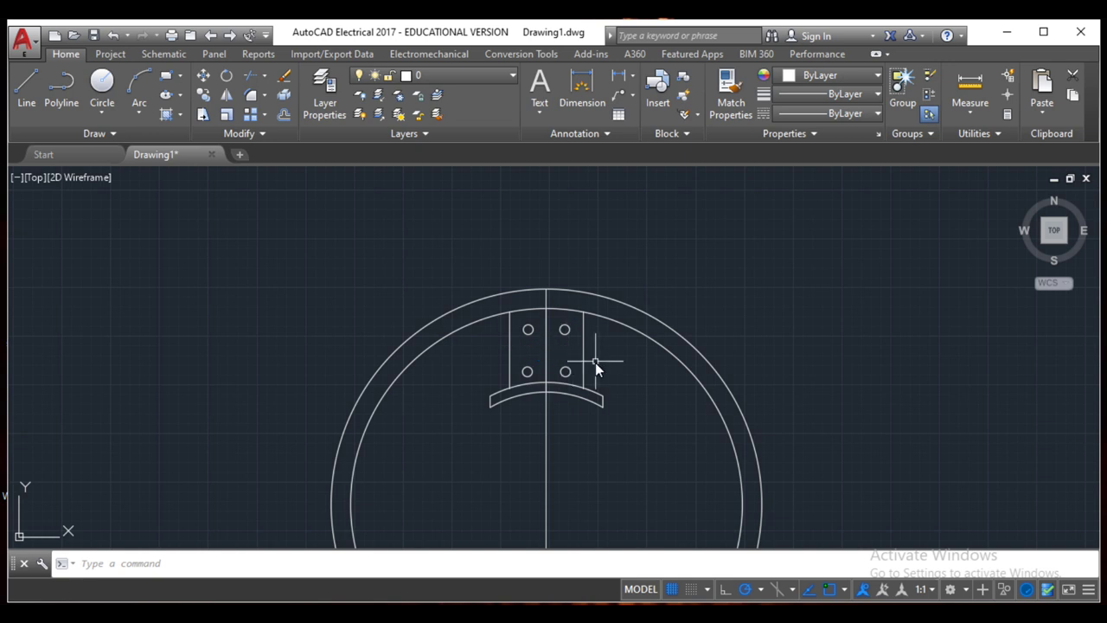
pyautogui.scroll(2, 595, 363)
# Draw a short radial line across the yoke ring and mirror it about the centre line.
pyautogui.click(27, 99)
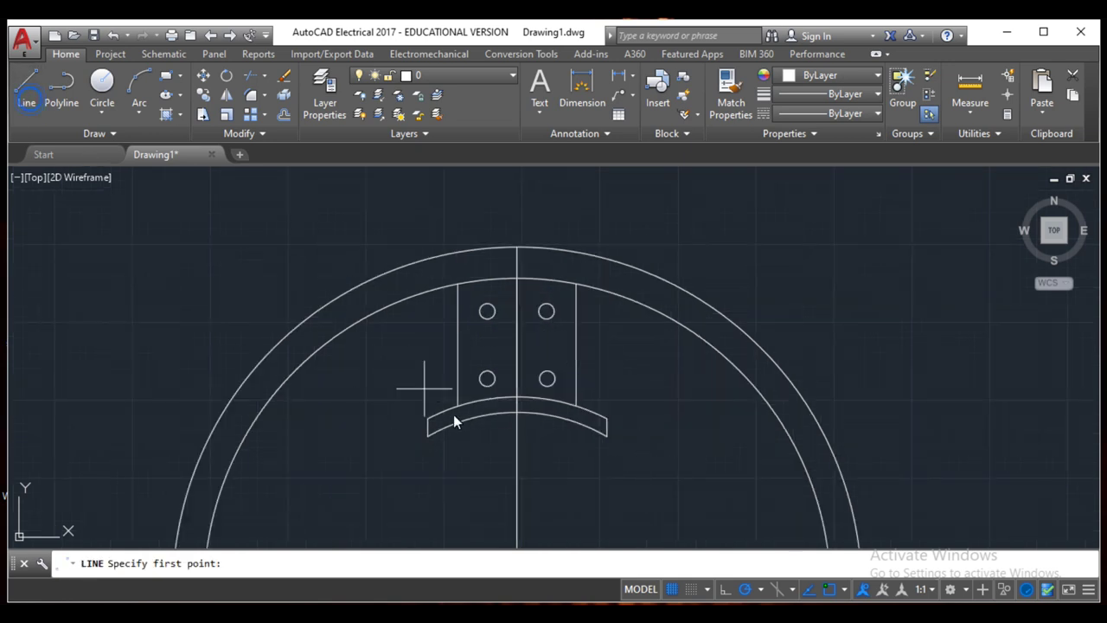
pyautogui.click(398, 302)
pyautogui.click(389, 274)
pyautogui.press('Escape')
pyautogui.press('Return')
pyautogui.press('Escape')
pyautogui.click(395, 287)
pyautogui.click(227, 94)
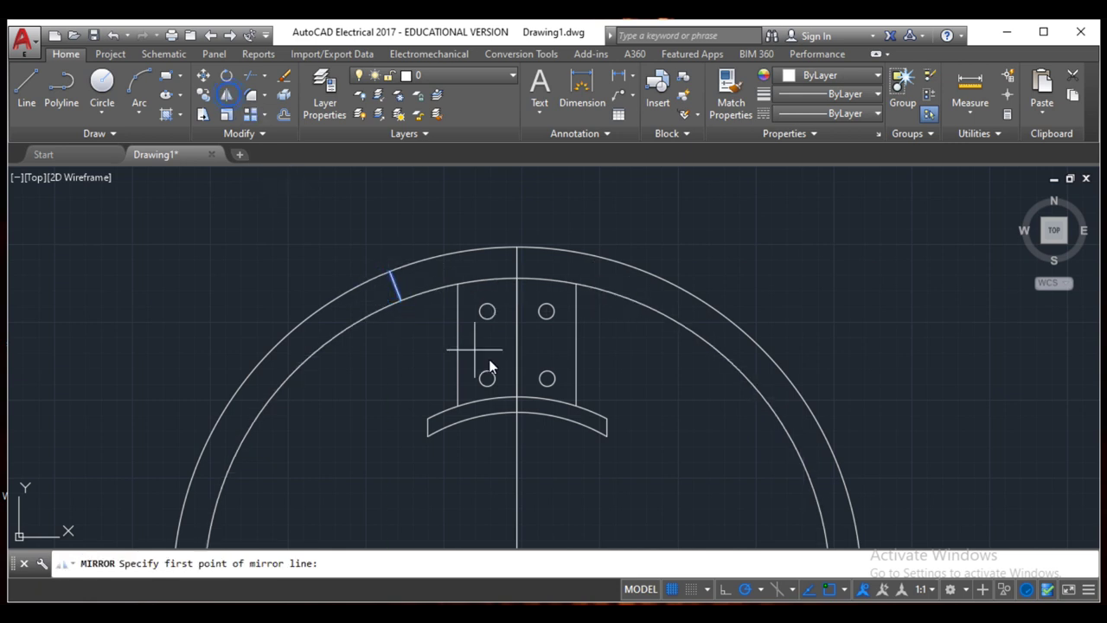
pyautogui.click(521, 367)
pyautogui.click(516, 285)
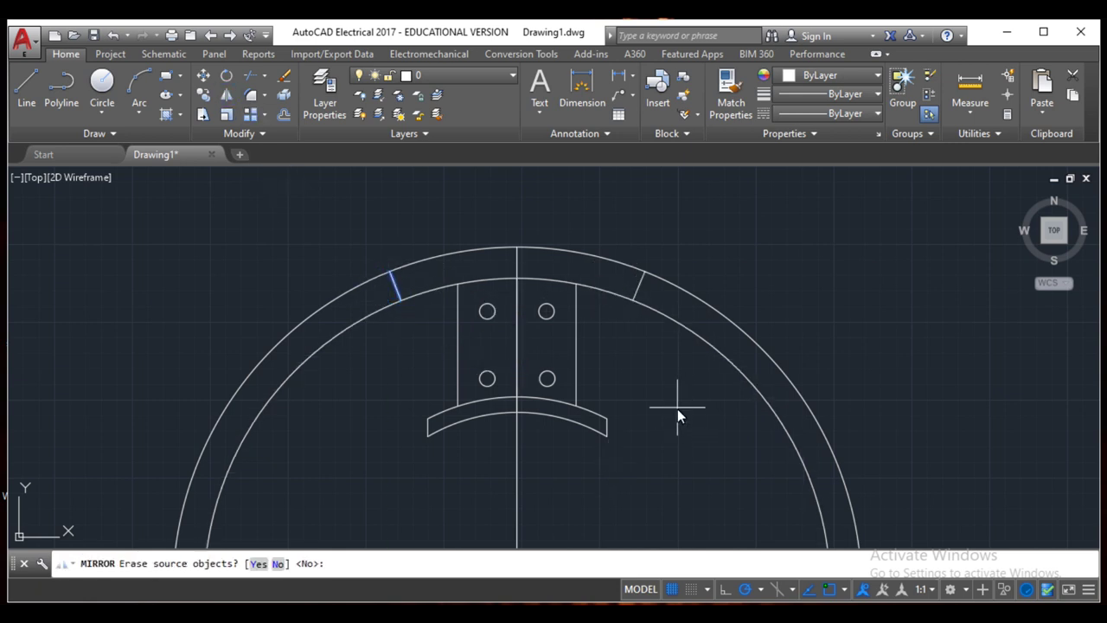
pyautogui.press('Return')
# Trim the yoke ring arcs beyond the two radial cutting lines.
pyautogui.click(265, 76)
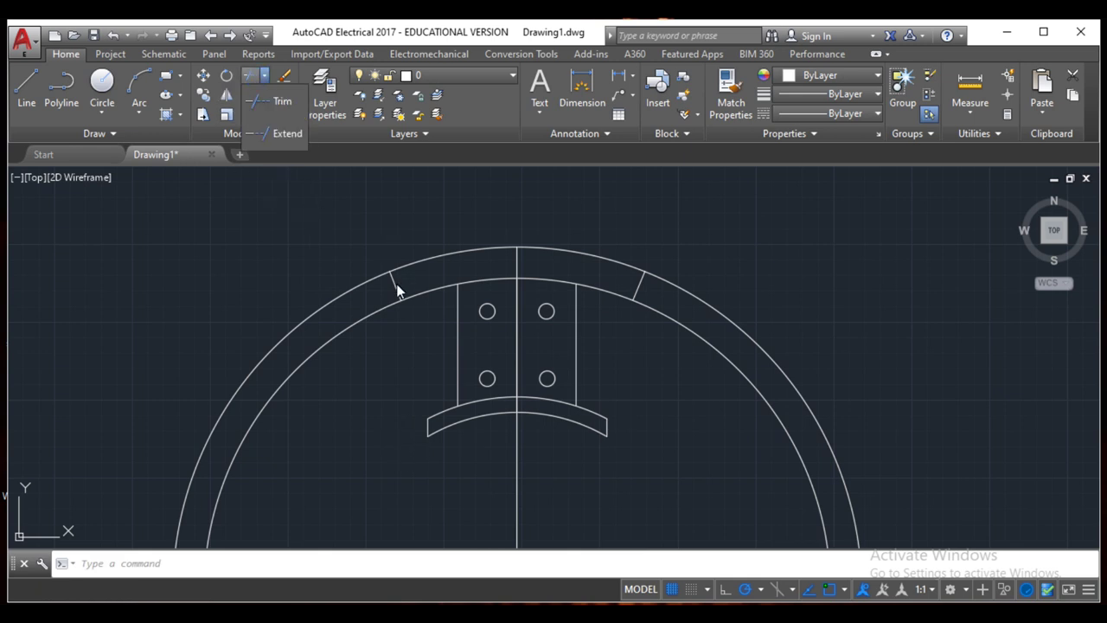
pyautogui.click(267, 102)
pyautogui.click(395, 287)
pyautogui.click(642, 285)
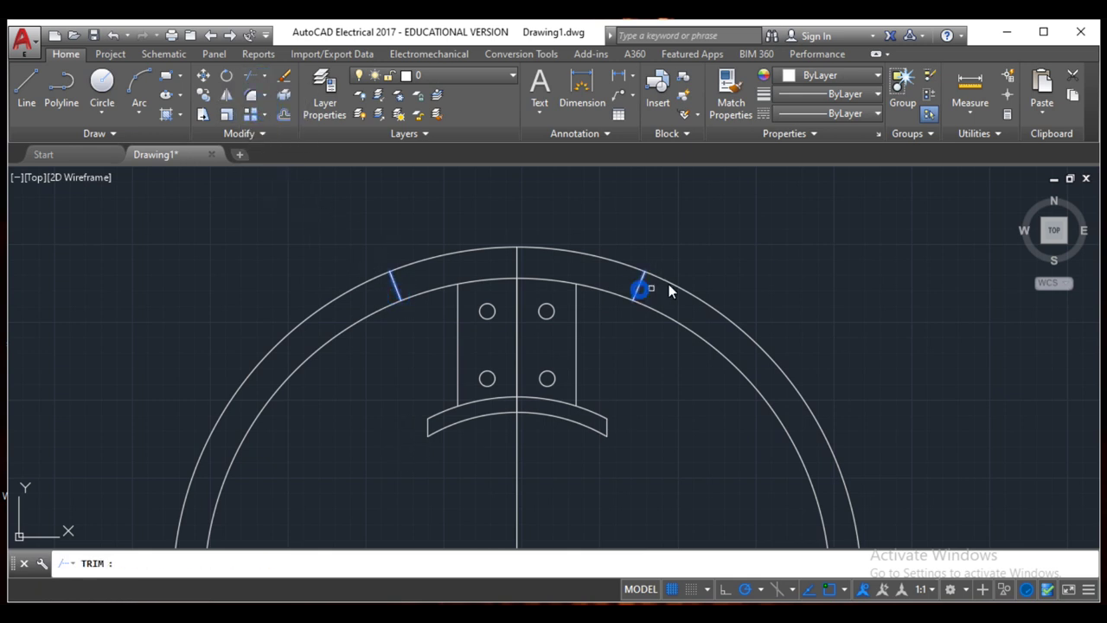
pyautogui.click(649, 332)
pyautogui.press('Return')
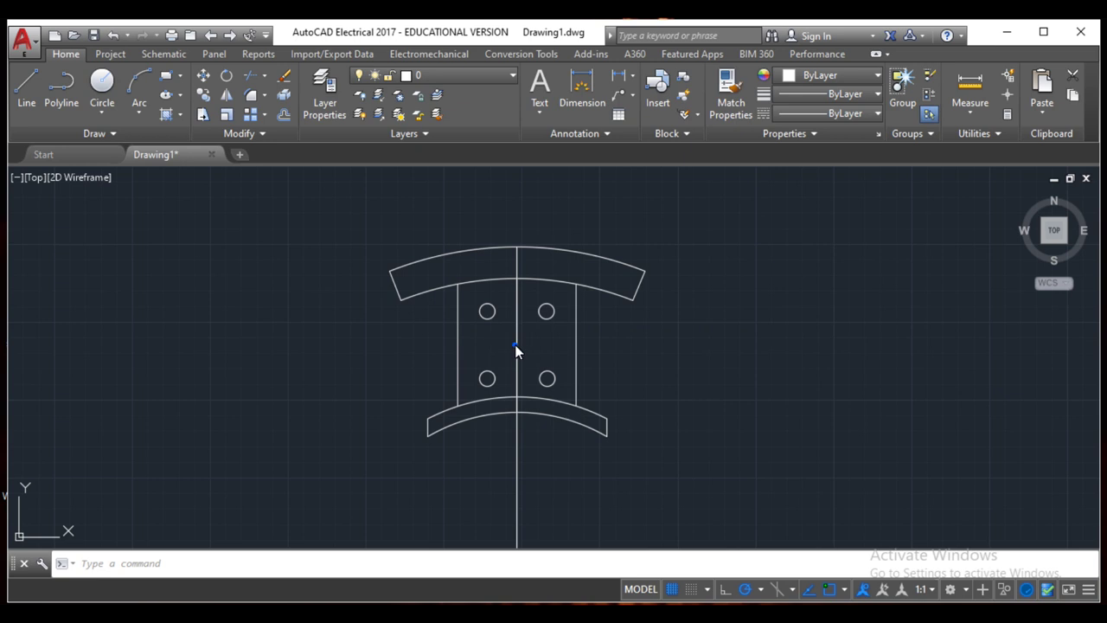
pyautogui.press('Return')
pyautogui.click(515, 347)
pyautogui.press('Escape')
pyautogui.click(516, 347)
# Grip-edit the vertical centre line's ends so it stops just beyond the pole.
pyautogui.click(517, 279)
pyautogui.click(516, 212)
pyautogui.scroll(-4, 517, 432)
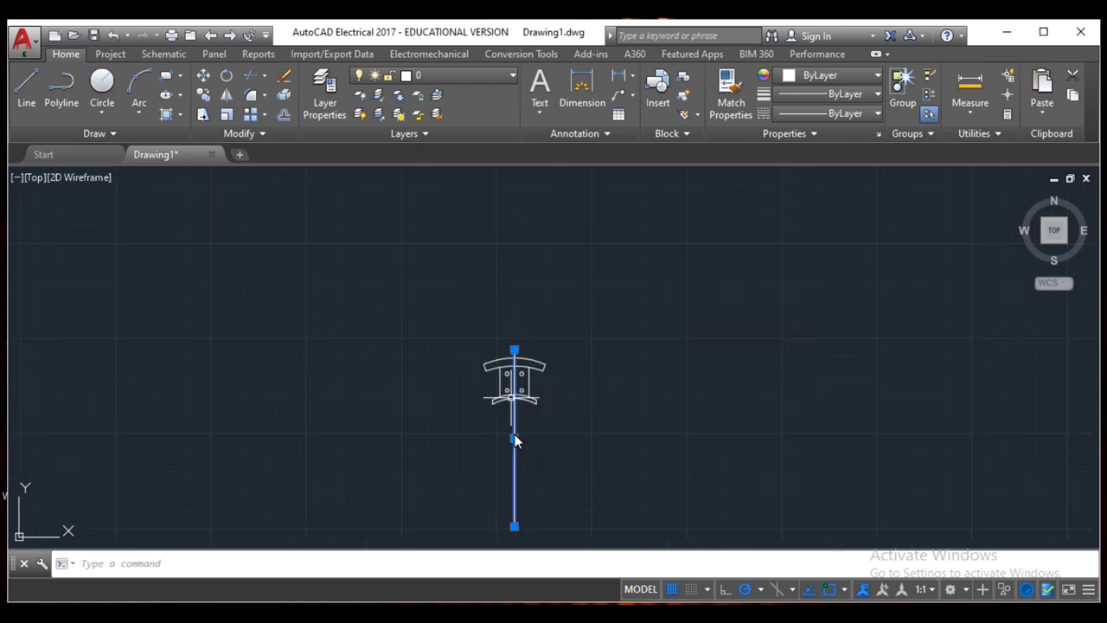
pyautogui.click(515, 527)
pyautogui.click(515, 409)
pyautogui.click(537, 456)
pyautogui.press('space')
pyautogui.click(519, 410)
pyautogui.scroll(8, 515, 384)
pyautogui.scroll(-4, 515, 383)
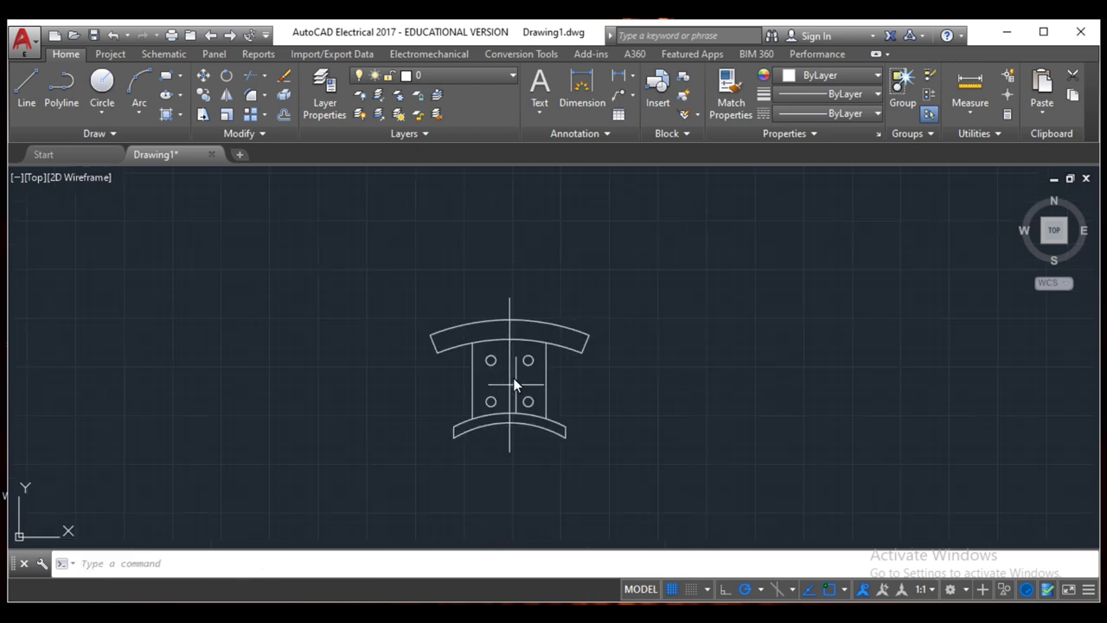
# Load the CENTERX2 linetype and make it the current linetype.
pyautogui.click(822, 93)
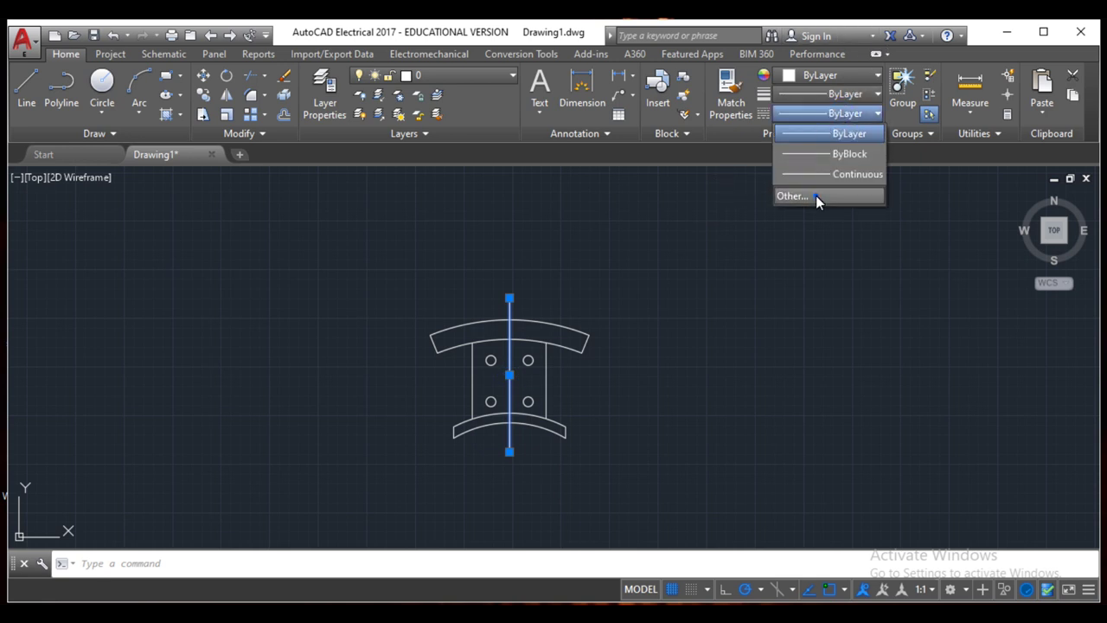
pyautogui.click(815, 197)
pyautogui.click(407, 195)
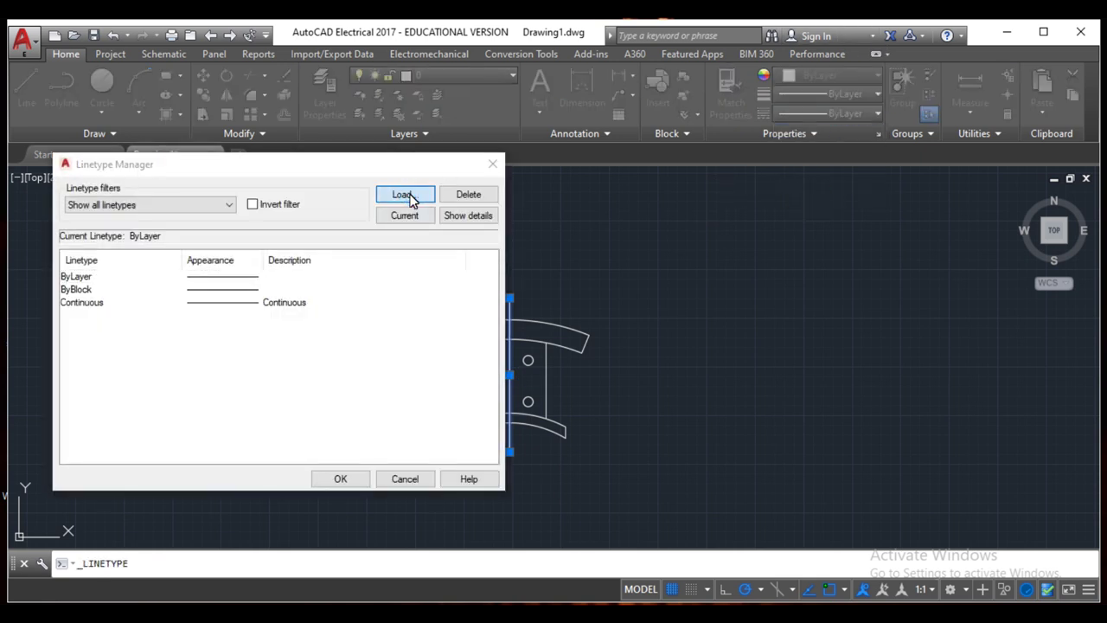
pyautogui.scroll(-2, 595, 346)
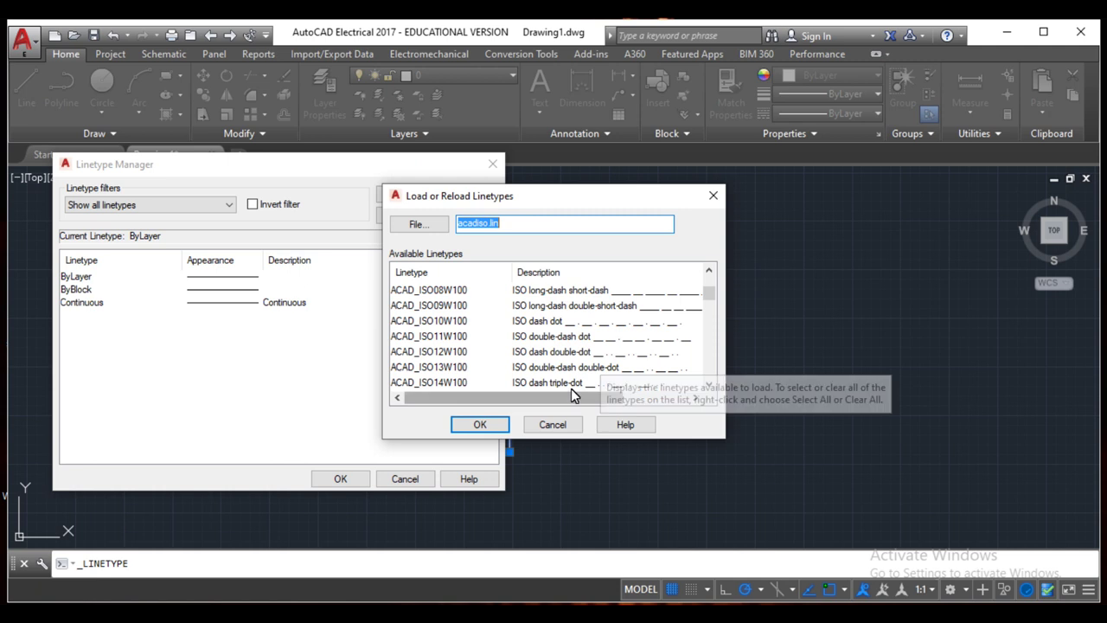
pyautogui.scroll(-2, 589, 346)
pyautogui.scroll(-1, 585, 343)
pyautogui.click(587, 322)
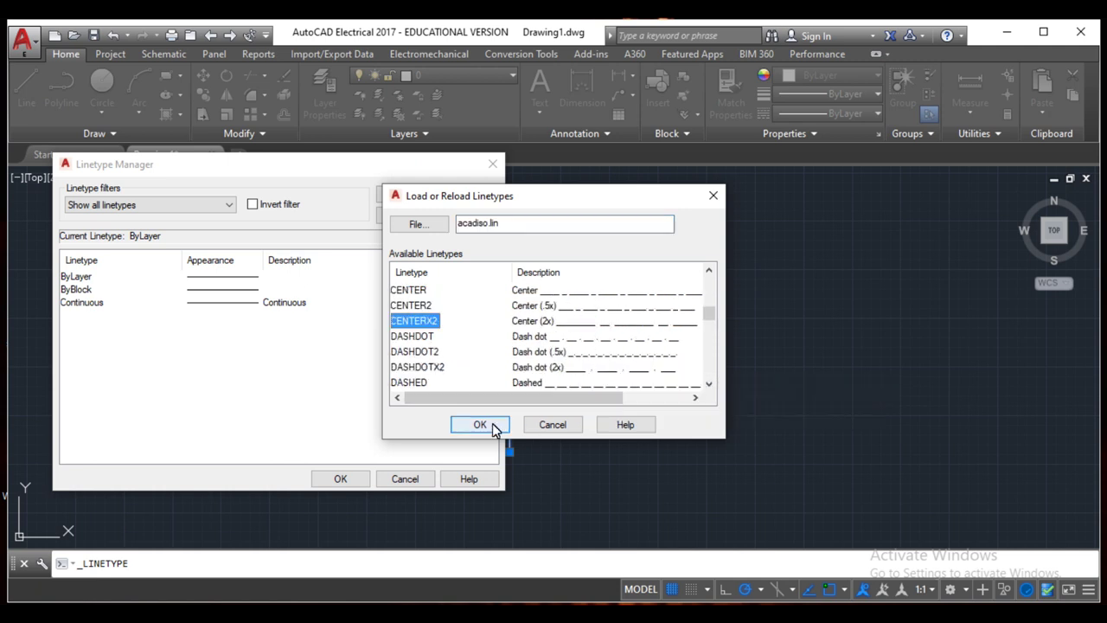
pyautogui.click(493, 424)
pyautogui.click(340, 478)
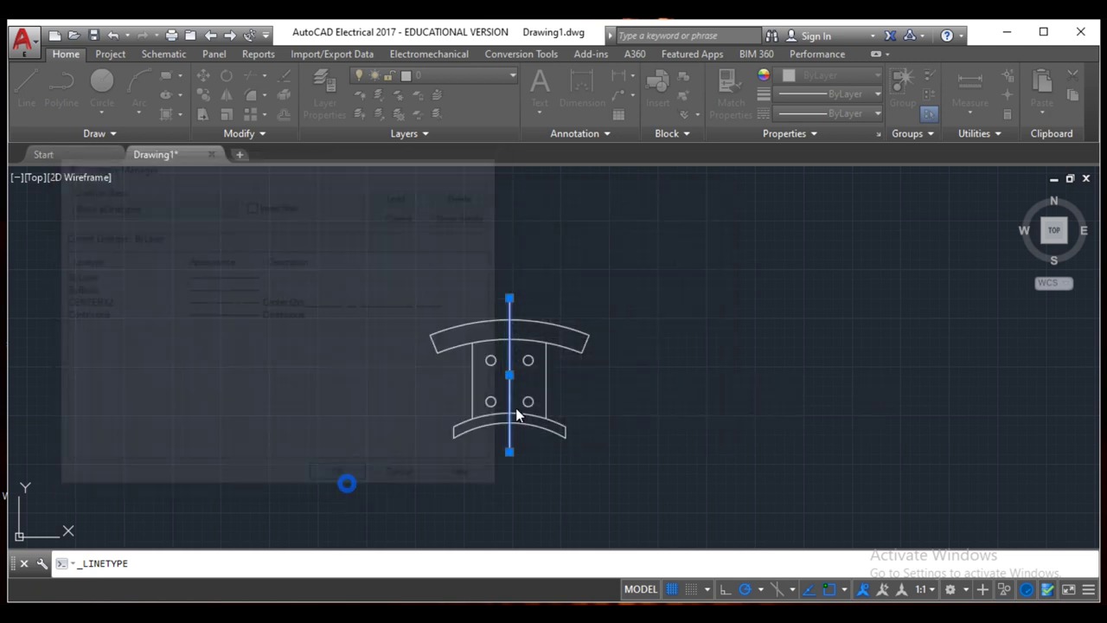
pyautogui.click(808, 114)
pyautogui.click(813, 171)
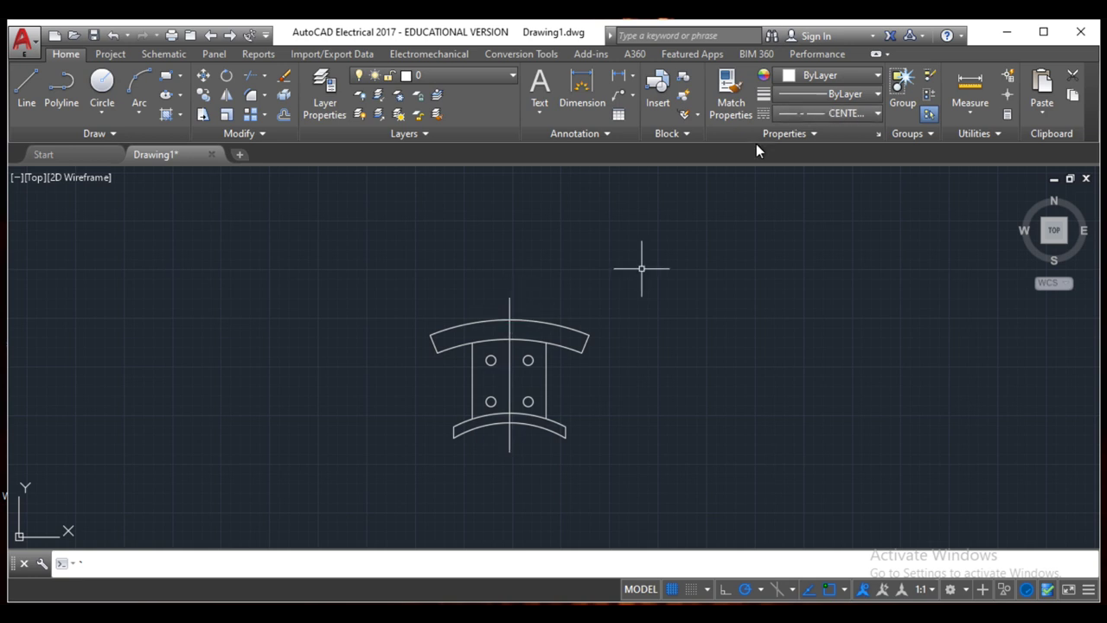
pyautogui.click(510, 307)
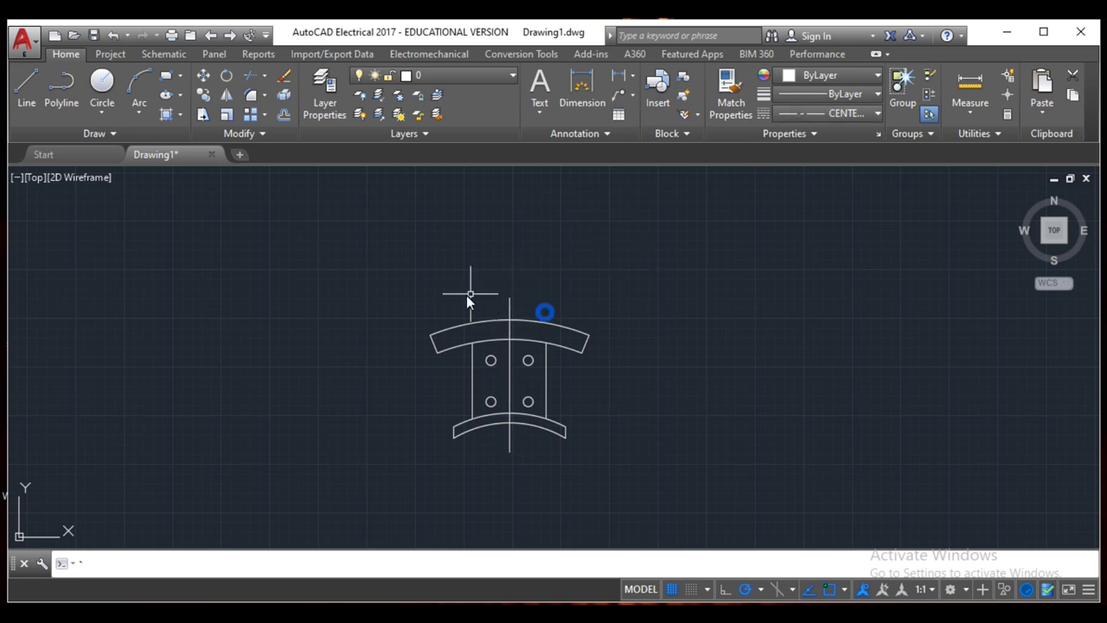
# Give the vertical centre line the dashed centre linetype.
pyautogui.moveTo(531, 316); pyautogui.dragTo(489, 316)
pyautogui.click(487, 307)
pyautogui.click(865, 169)
pyautogui.click(830, 113)
pyautogui.click(811, 179)
pyautogui.press('Escape')
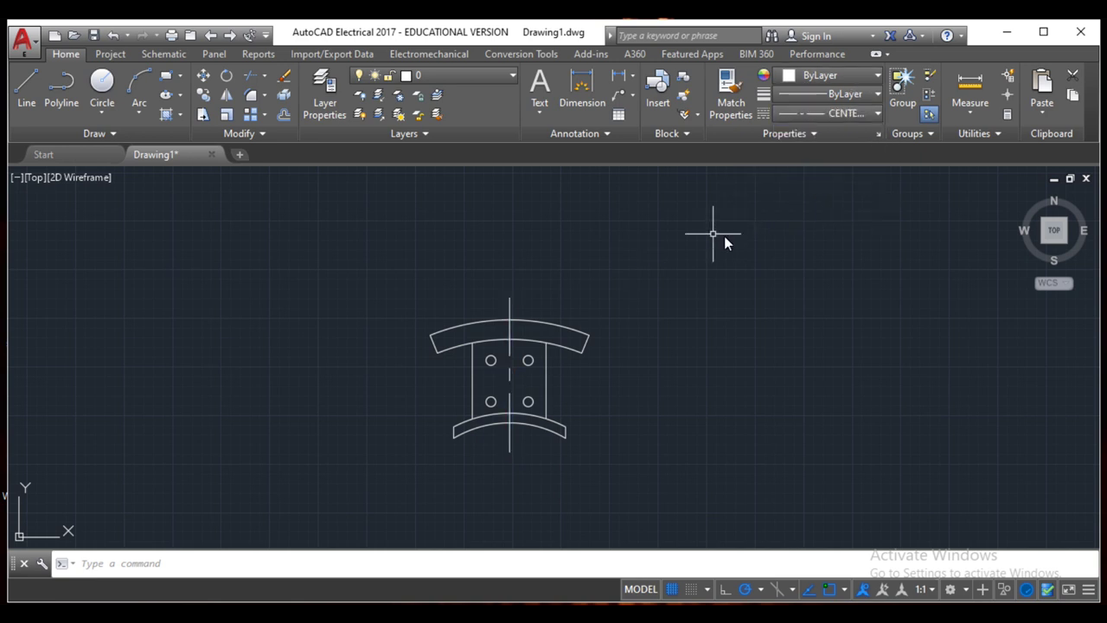
pyautogui.click(805, 135)
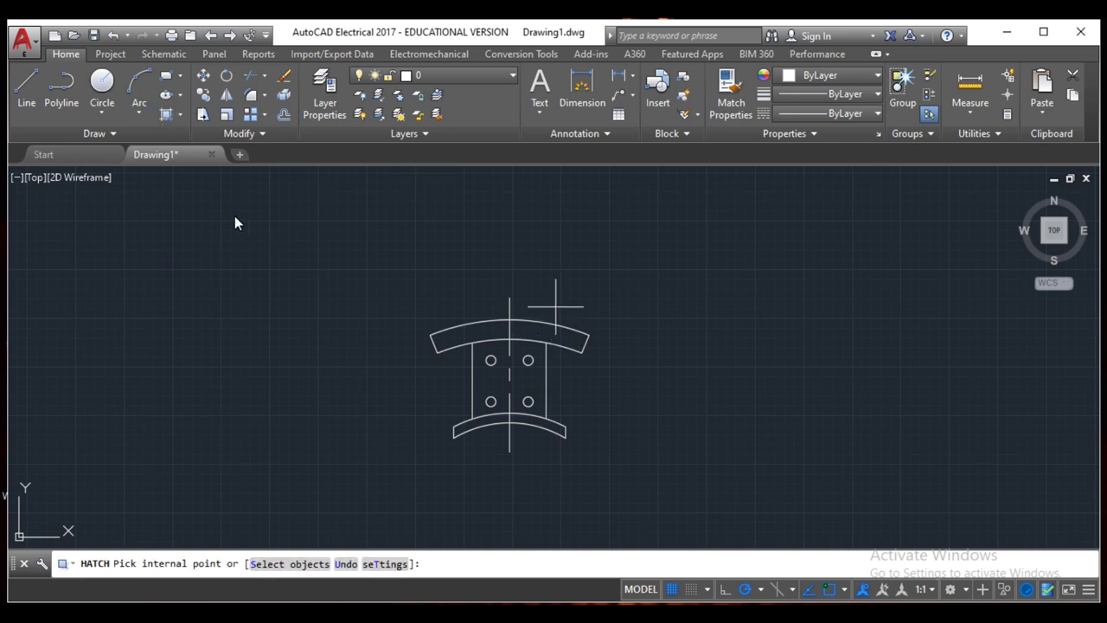
# Hatch both halves of the upper curved yoke with the ANSI31 pattern.
pyautogui.click(278, 91)
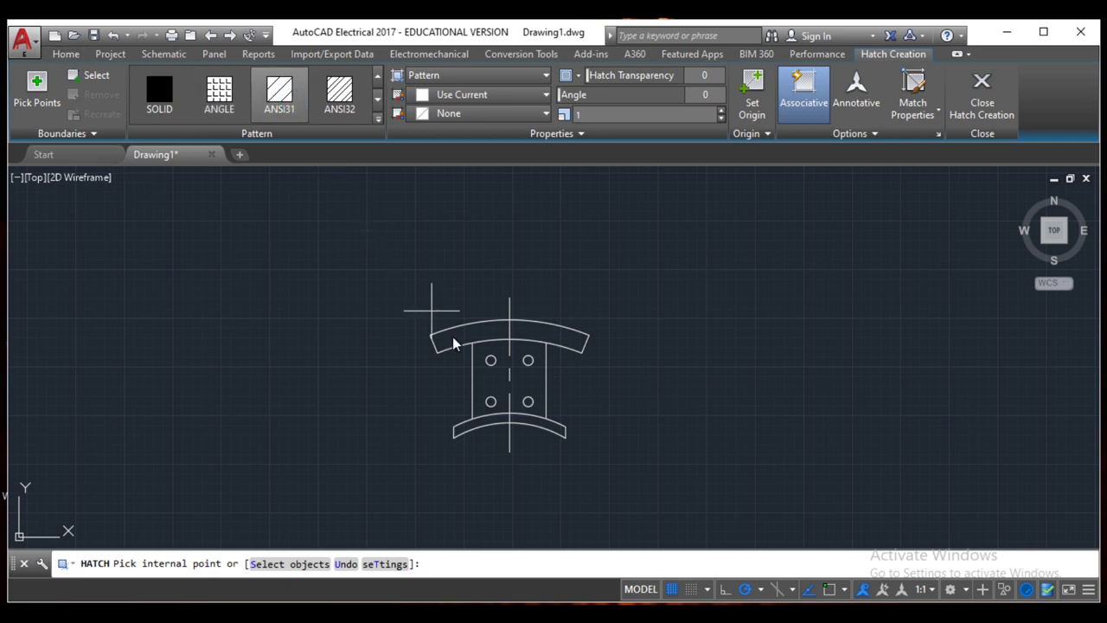
pyautogui.click(464, 342)
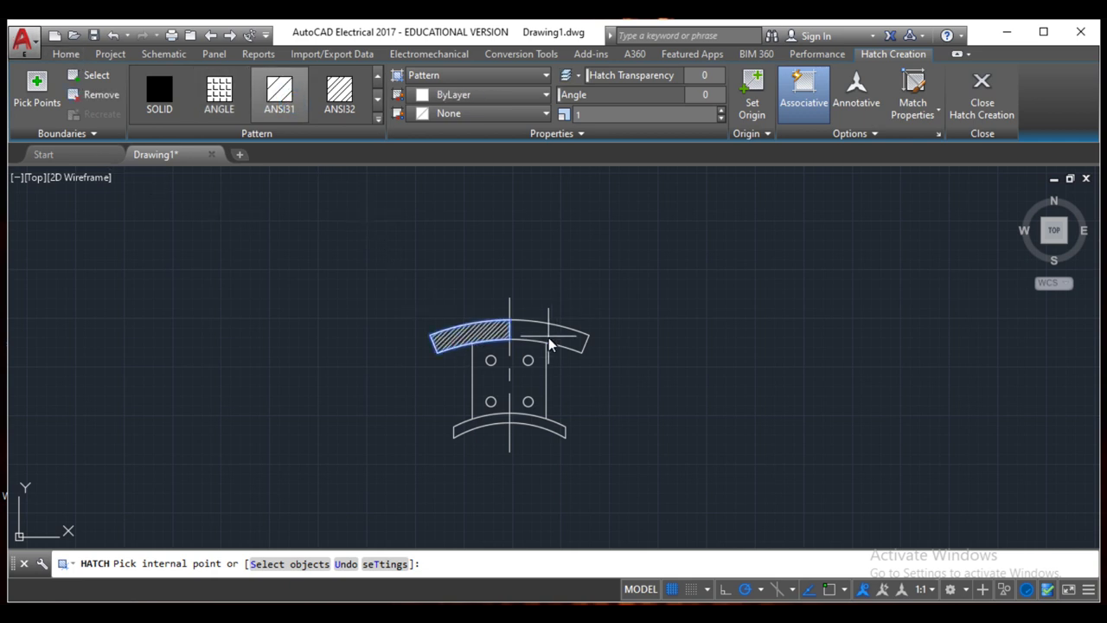
pyautogui.click(549, 337)
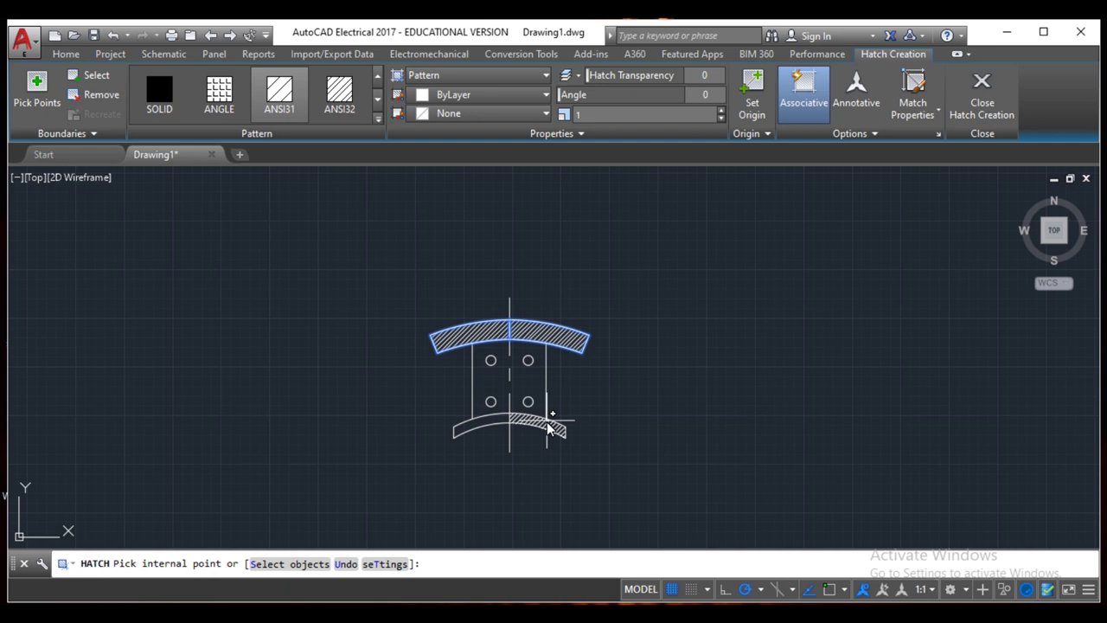
pyautogui.press('Return')
pyautogui.scroll(-5, 534, 254)
pyautogui.scroll(3, 749, 265)
pyautogui.scroll(3, 584, 262)
pyautogui.click(26, 87)
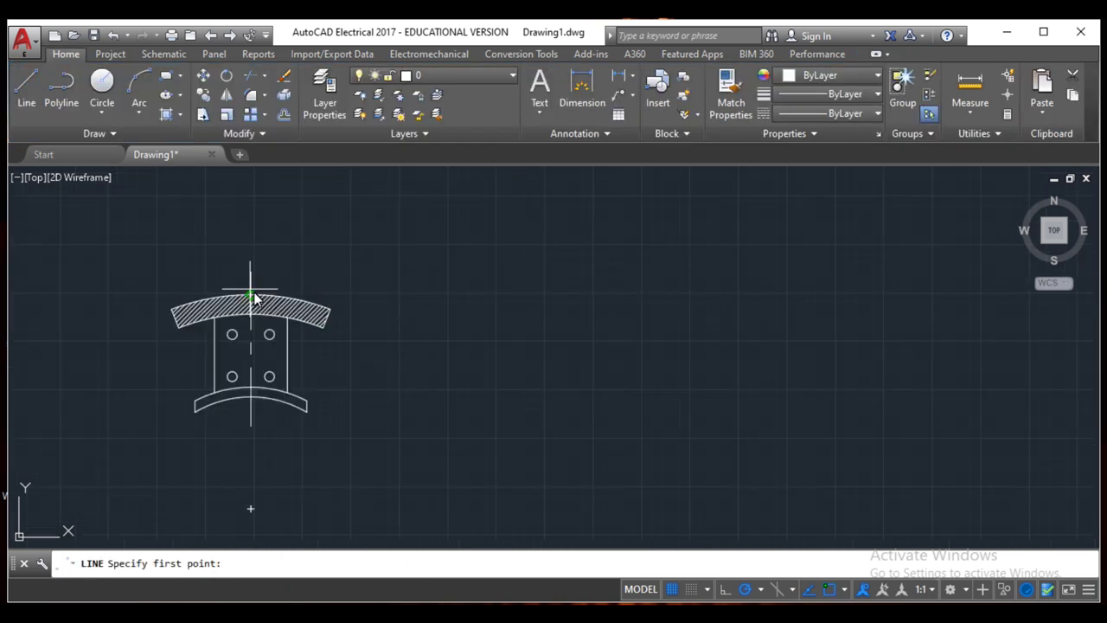
# Project horizontal lines rightward from the yoke's top and lower edges.
pyautogui.click(250, 295)
pyautogui.click(702, 295)
pyautogui.press('Return')
pyautogui.press('Return')
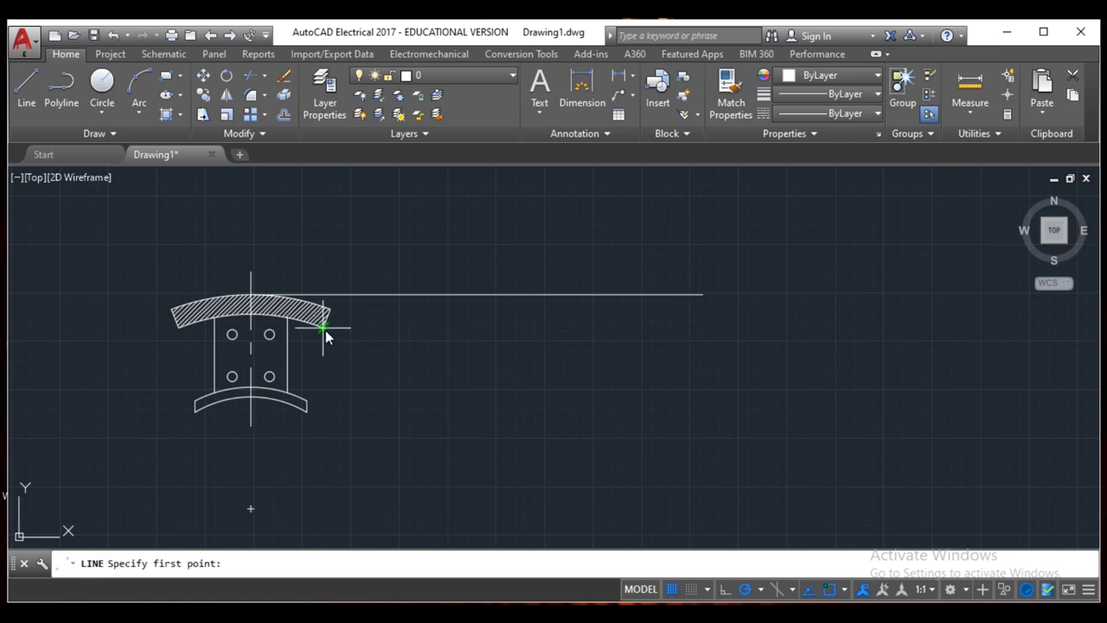
pyautogui.click(324, 328)
pyautogui.click(701, 327)
pyautogui.press('Return')
pyautogui.press('Return')
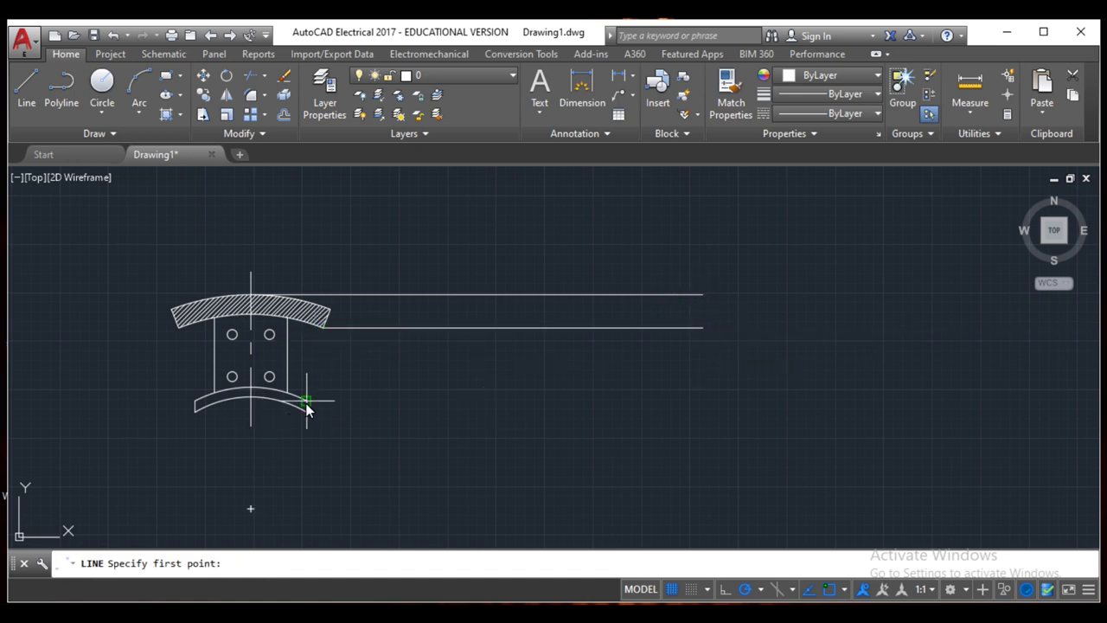
# Project horizontal lines rightward from the pole shoe ends and the pole body's lower edge.
pyautogui.click(307, 411)
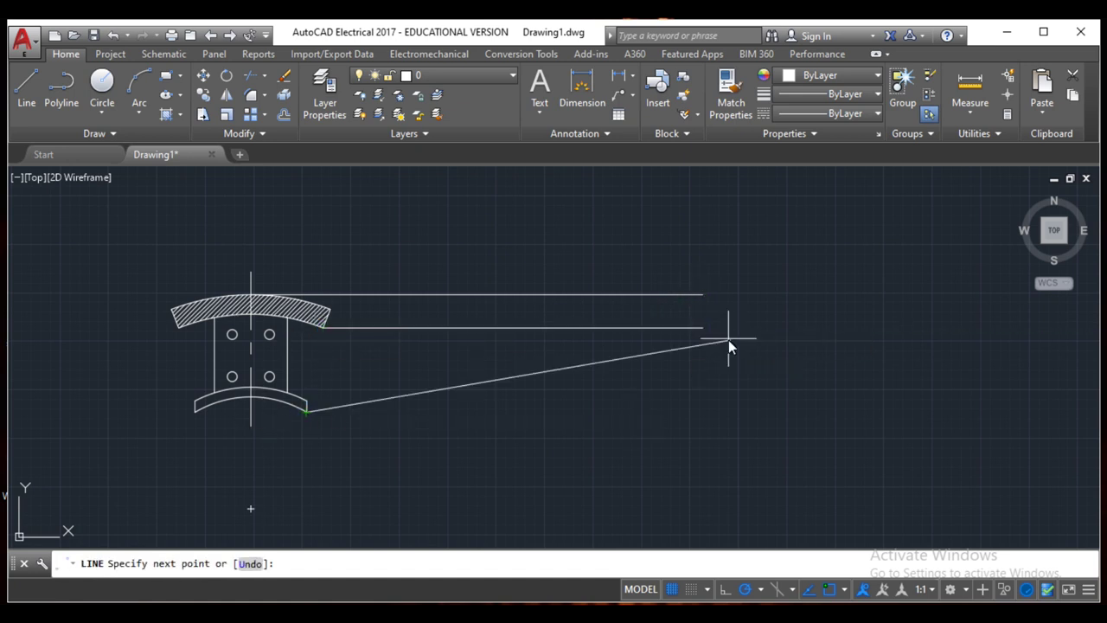
pyautogui.click(702, 411)
pyautogui.press('Return')
pyautogui.press('Return')
pyautogui.click(307, 408)
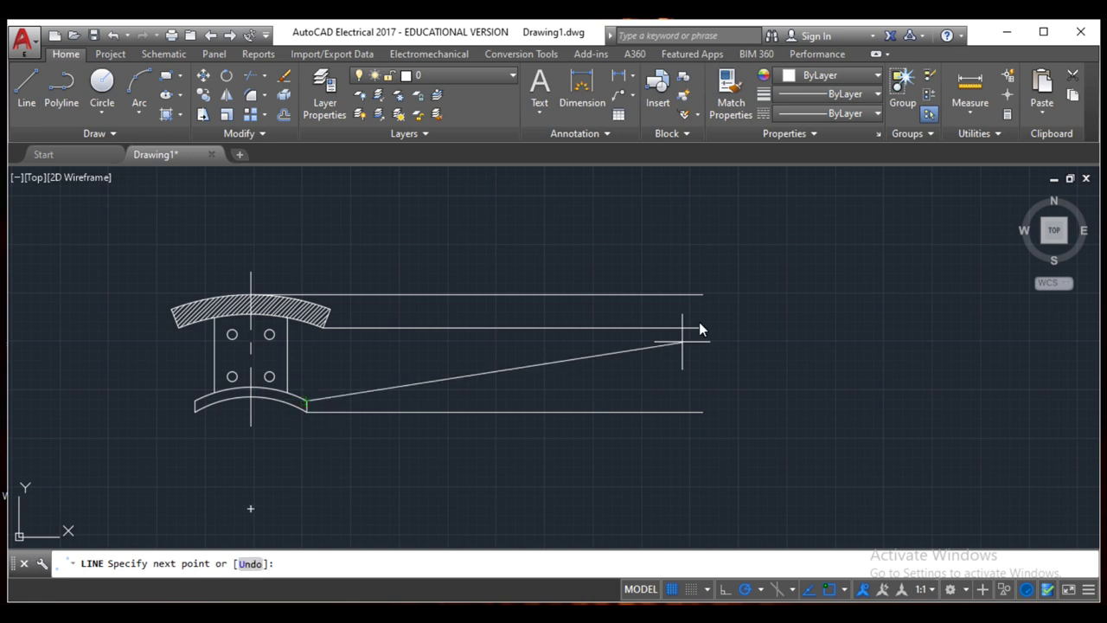
pyautogui.click(702, 399)
pyautogui.press('Return')
pyautogui.press('Return')
pyautogui.click(286, 393)
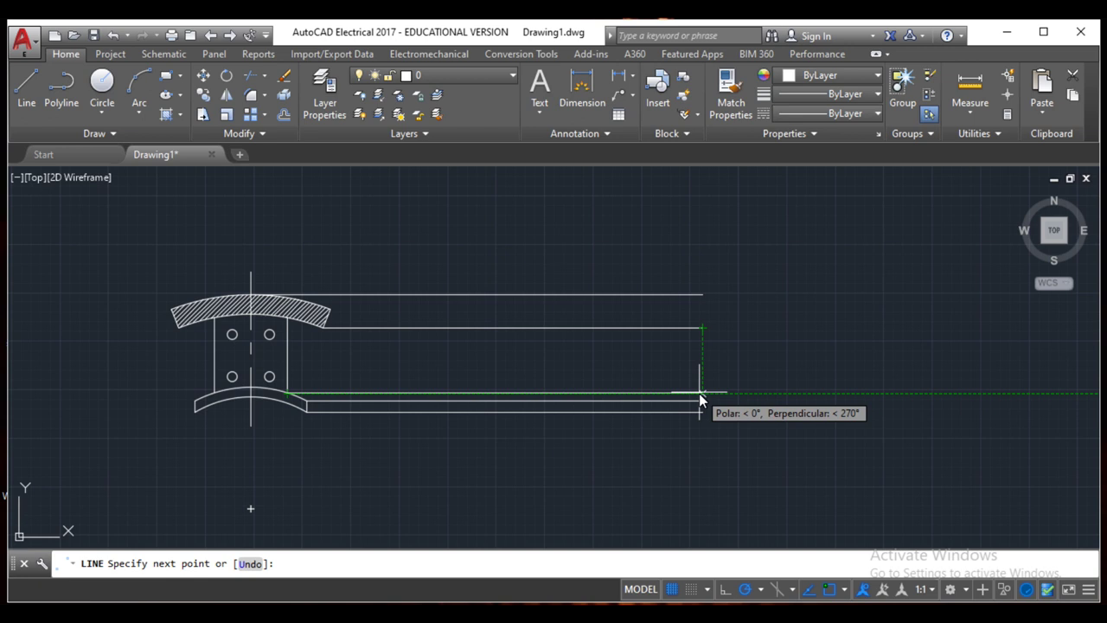
pyautogui.press('Return')
pyautogui.press('Return')
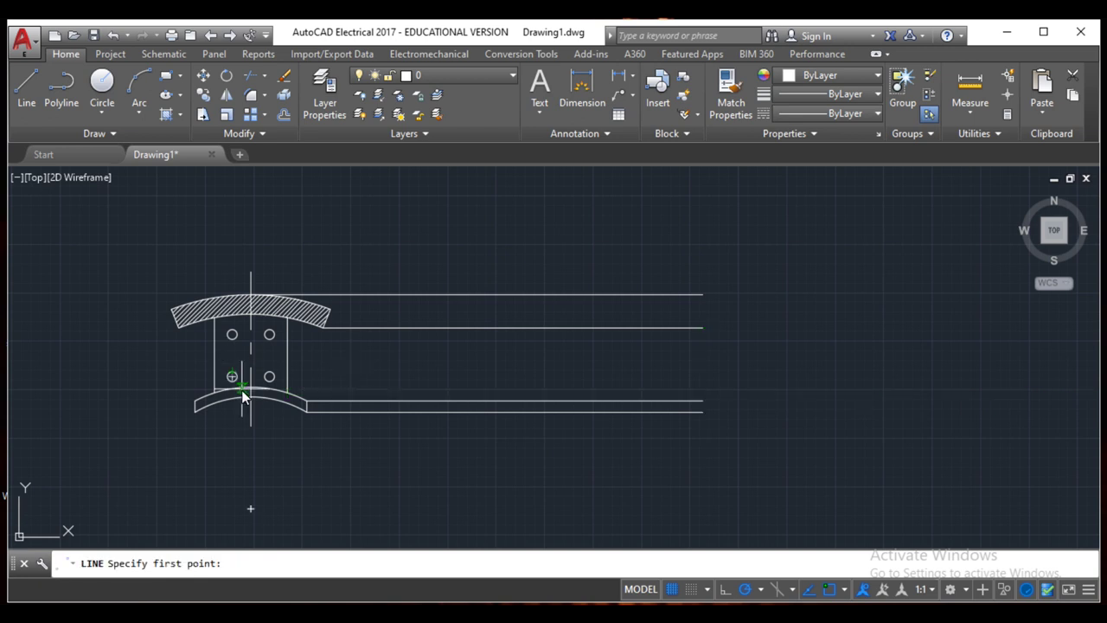
pyautogui.click(269, 376)
pyautogui.click(702, 387)
pyautogui.press('Return')
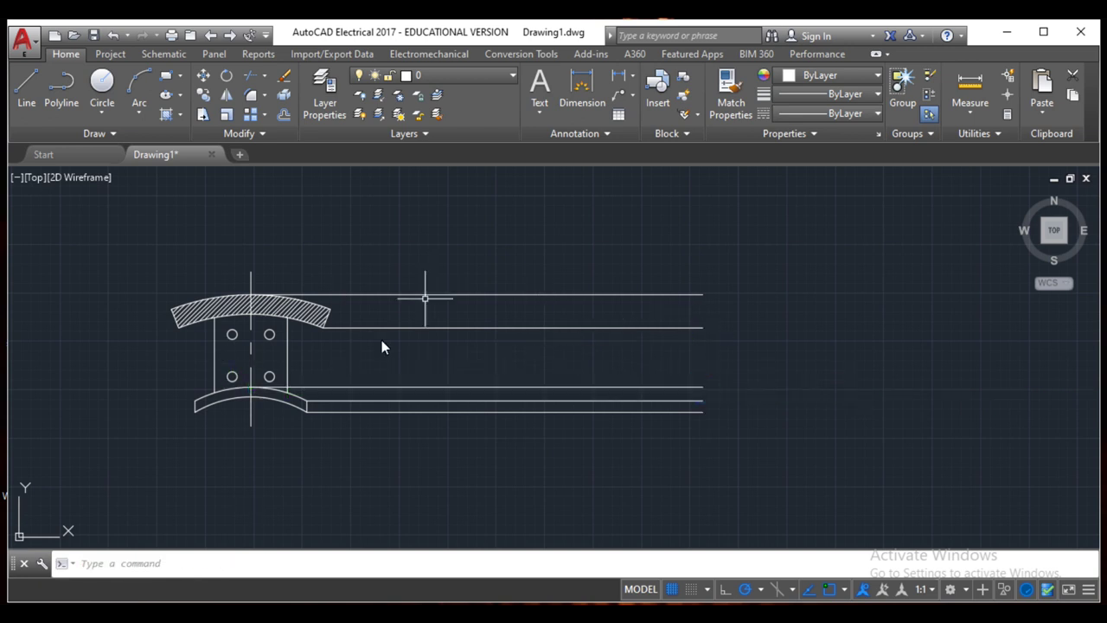
pyautogui.moveTo(576, 597)
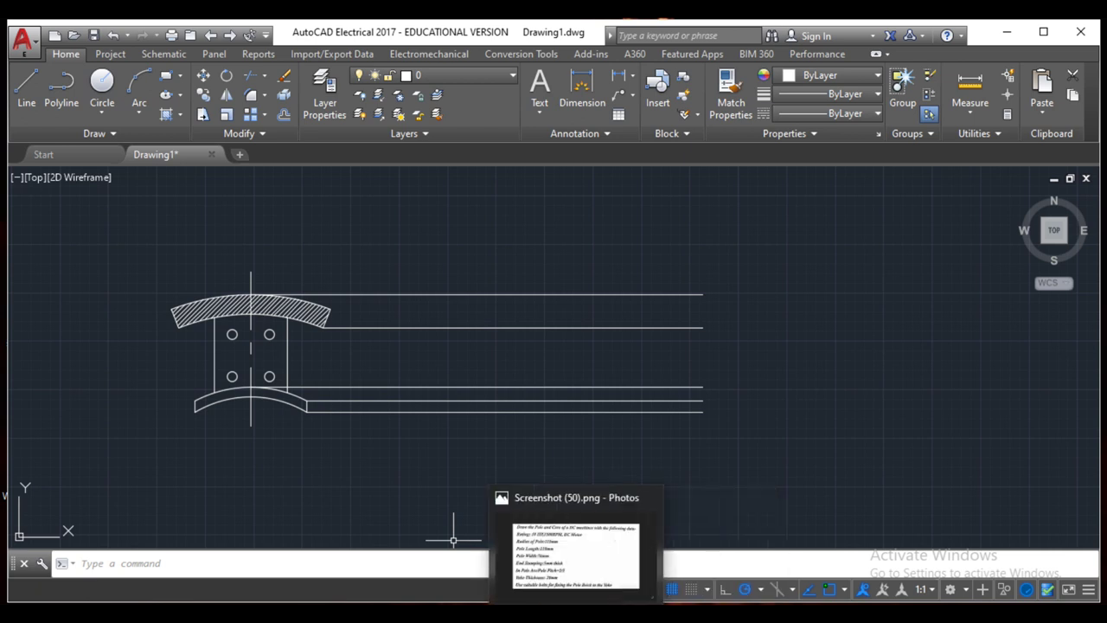
pyautogui.click(575, 554)
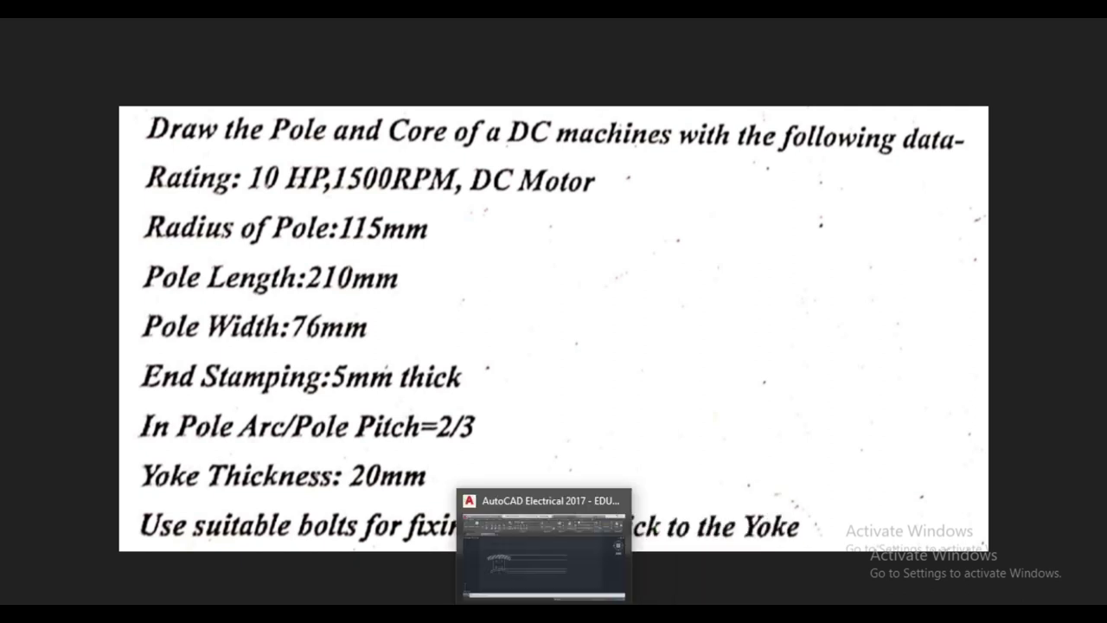
pyautogui.click(544, 545)
pyautogui.click(26, 86)
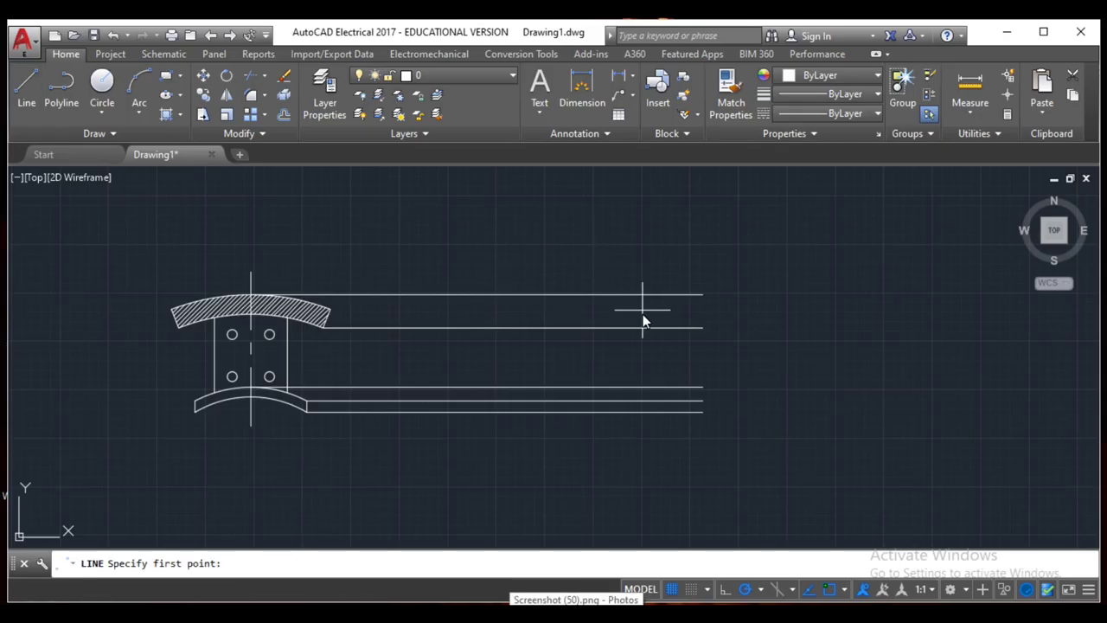
# Draw a 210-long line with vertical ends dropping to the lower projection line.
pyautogui.click(647, 330)
pyautogui.write('210')
pyautogui.press('Return')
pyautogui.click(449, 387)
pyautogui.press('Return')
pyautogui.press('Return')
pyautogui.click(652, 329)
pyautogui.click(653, 386)
pyautogui.press('Return')
# Delete the extra horizontal line and close the pole rectangle's bottom edge.
pyautogui.click(578, 389)
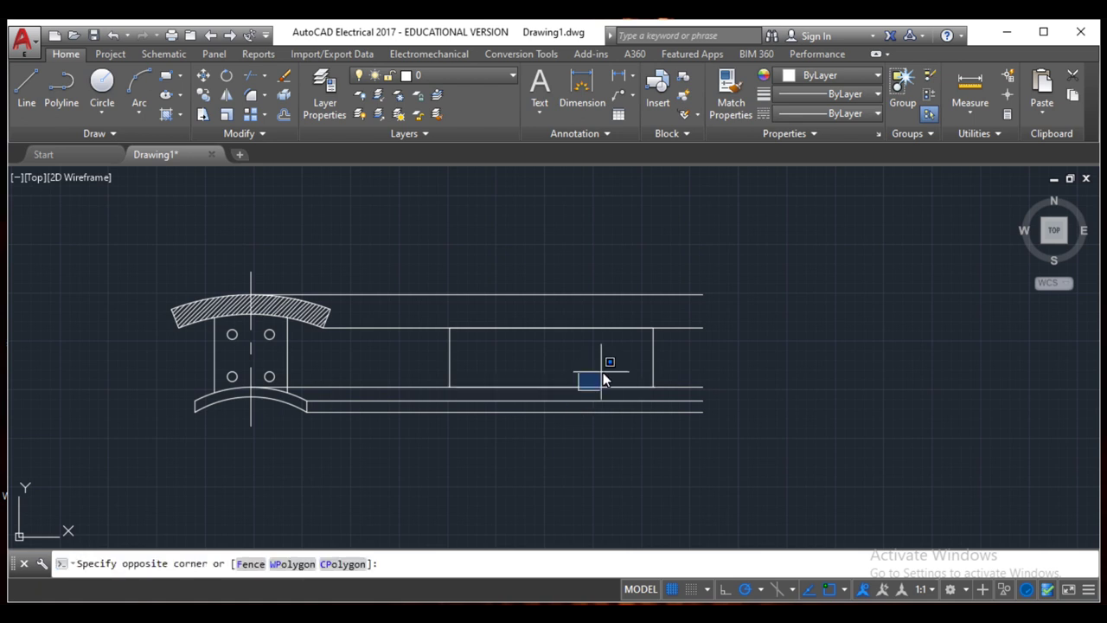
pyautogui.click(529, 368)
pyautogui.press('Delete')
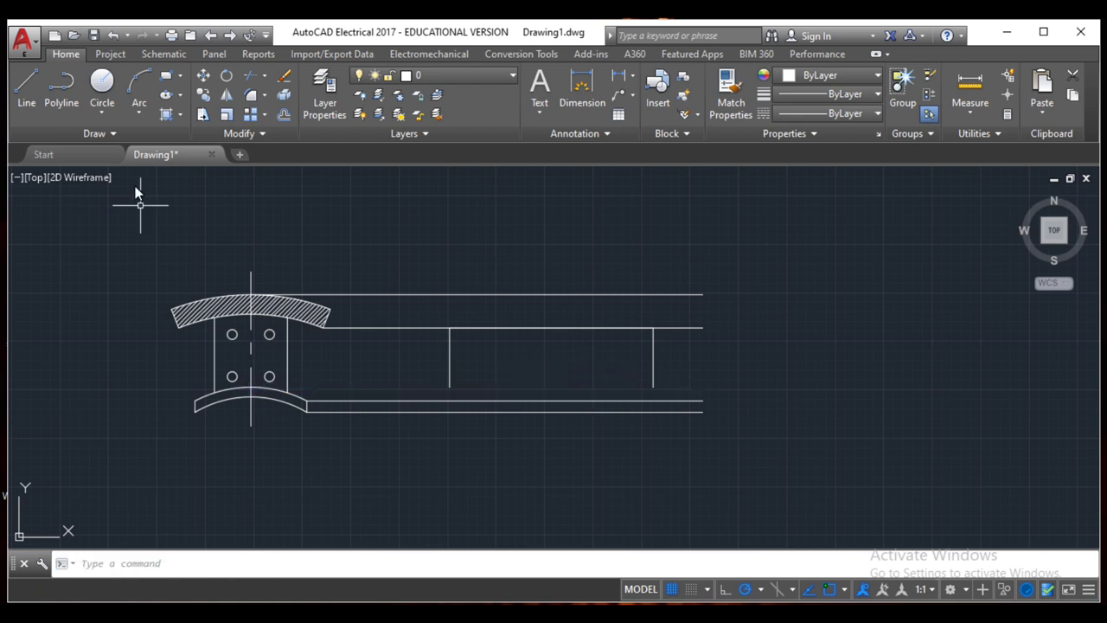
pyautogui.click(27, 98)
pyautogui.click(449, 387)
pyautogui.click(653, 386)
pyautogui.press('Return')
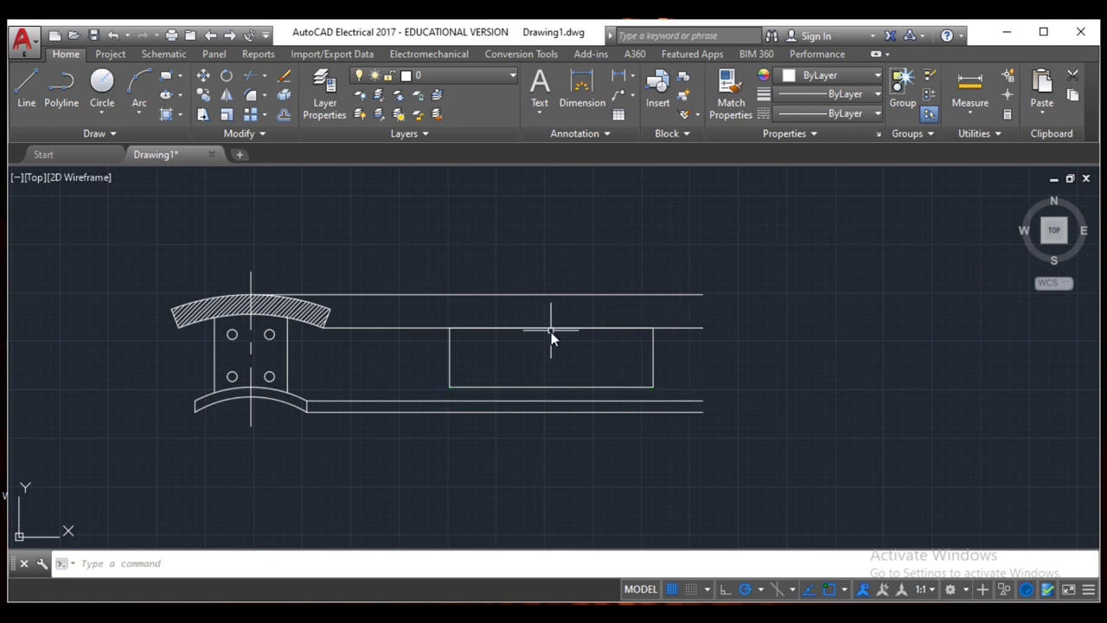
# Project a horizontal line from the hatched yoke's top far to the right.
pyautogui.scroll(4, 428, 406)
pyautogui.scroll(-2, 420, 362)
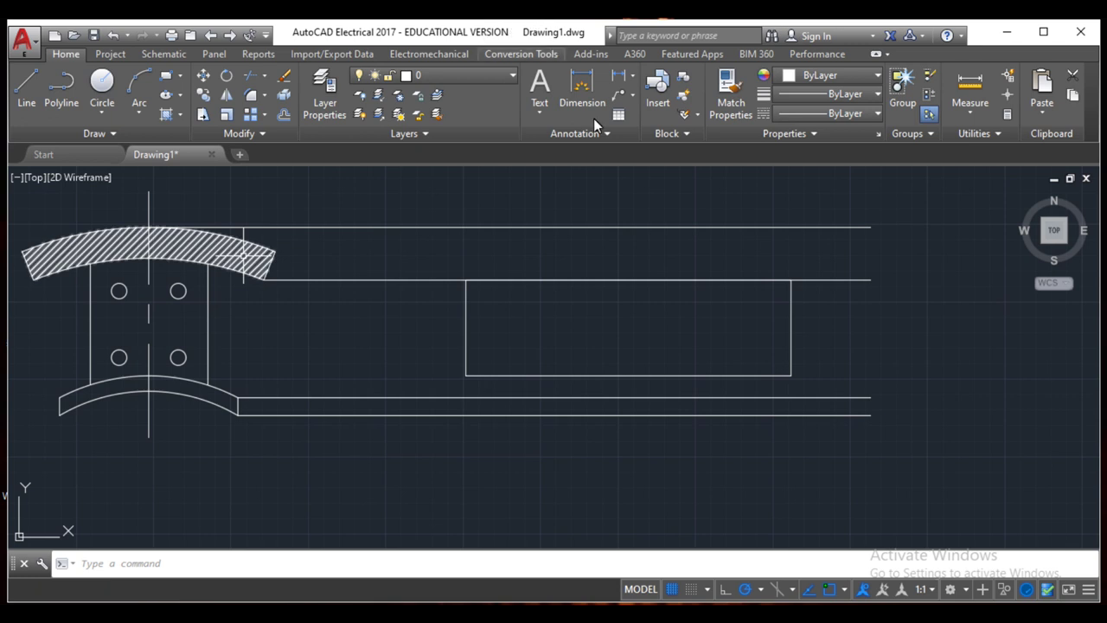
pyautogui.click(27, 86)
pyautogui.click(149, 258)
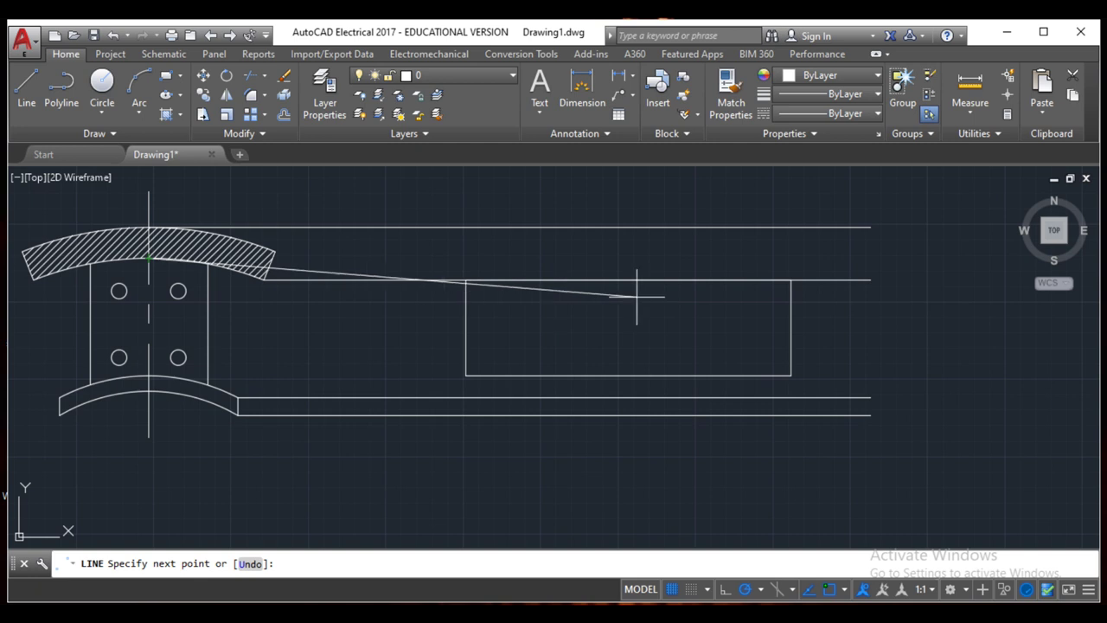
pyautogui.click(870, 258)
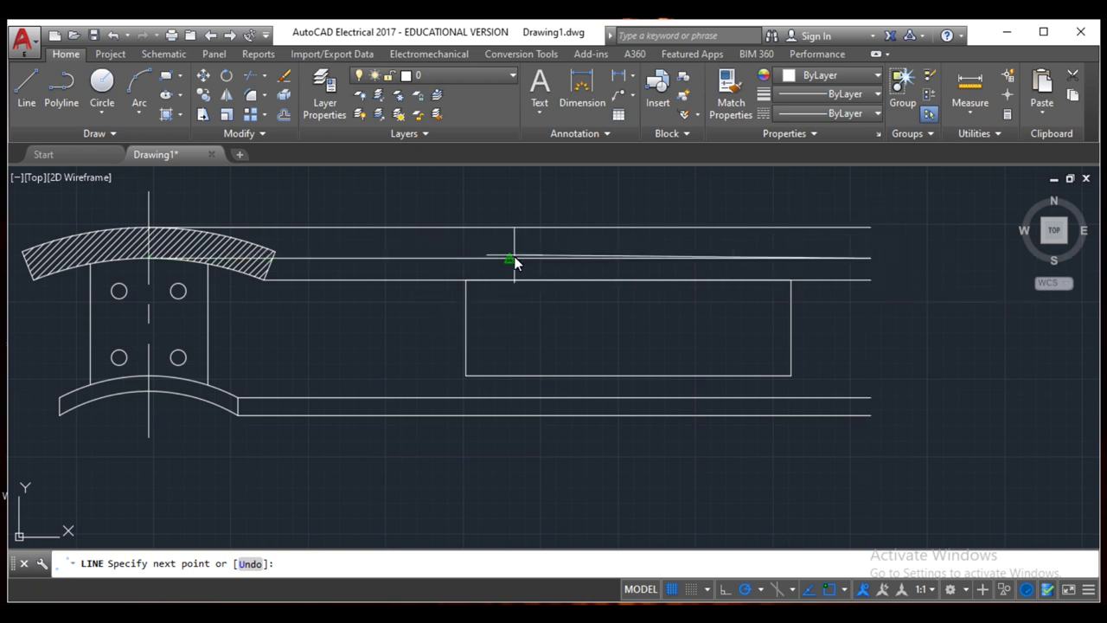
pyautogui.press('Escape')
# Draw a vertical line from the lower yoke line up to the top yoke line.
pyautogui.click(25, 87)
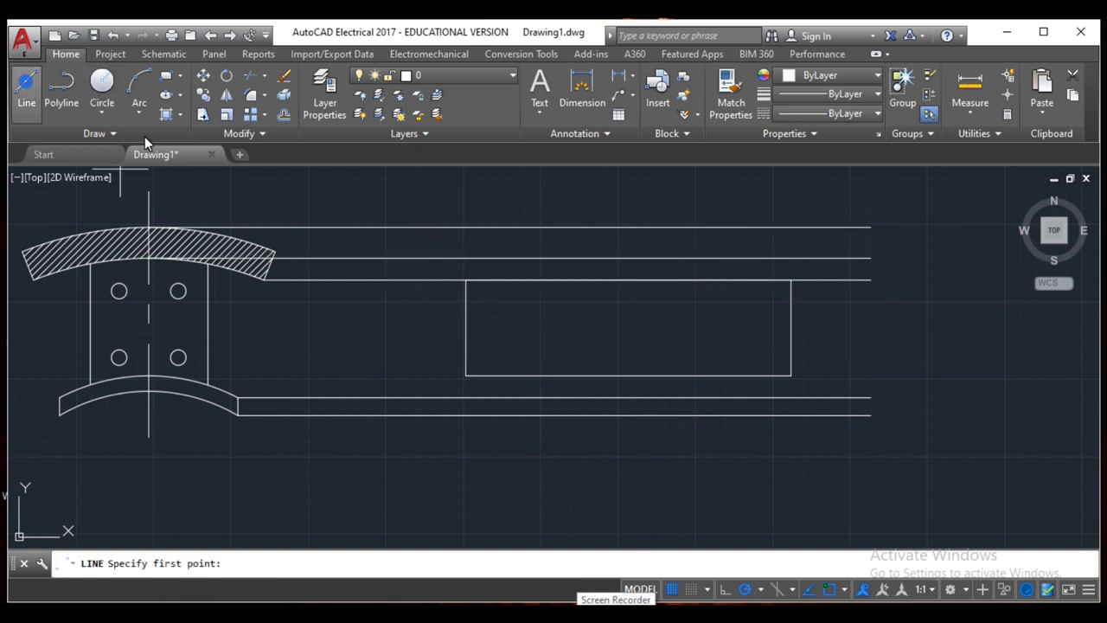
pyautogui.click(458, 279)
pyautogui.click(458, 228)
pyautogui.press('Return')
pyautogui.press('Return')
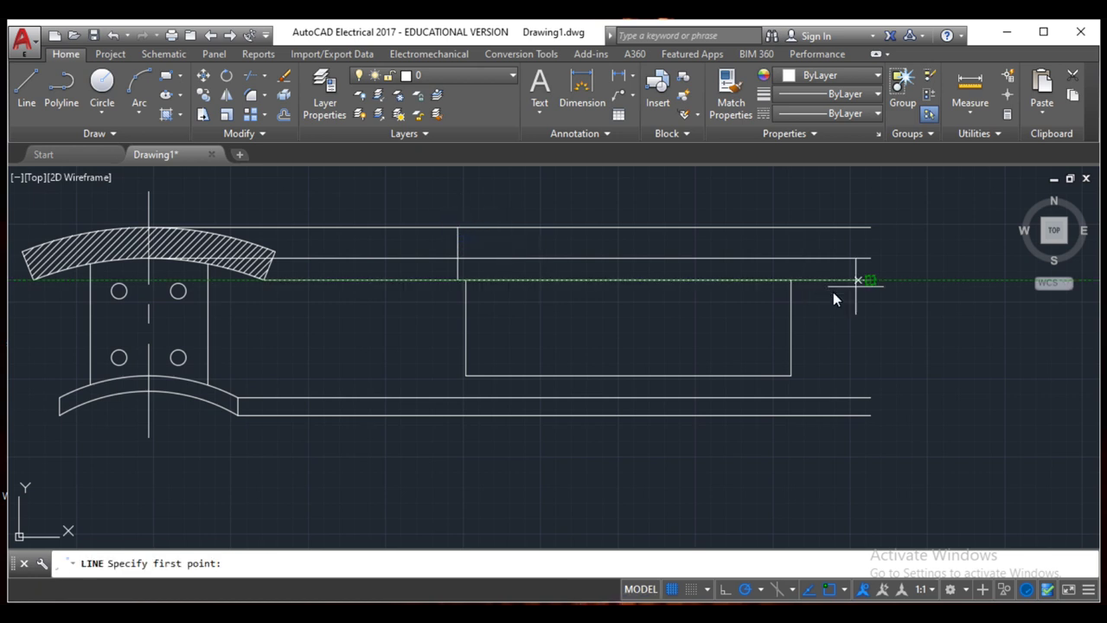
# Close the yoke band's right end with a vertical line to the top yoke line.
pyautogui.click(800, 279)
pyautogui.click(801, 230)
pyautogui.press('Return')
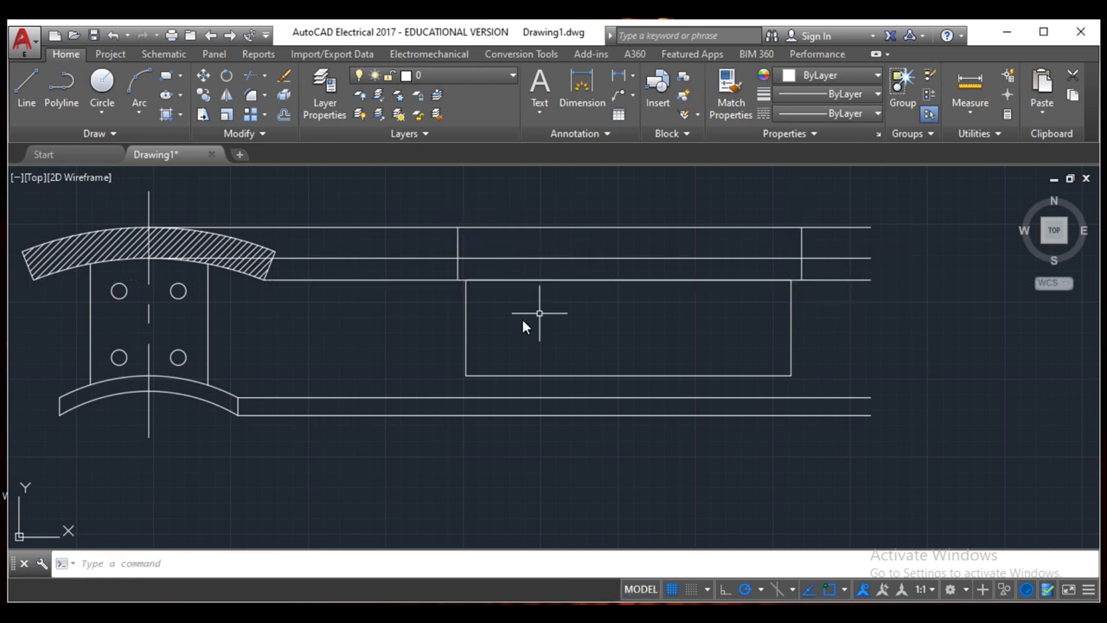
pyautogui.click(107, 286)
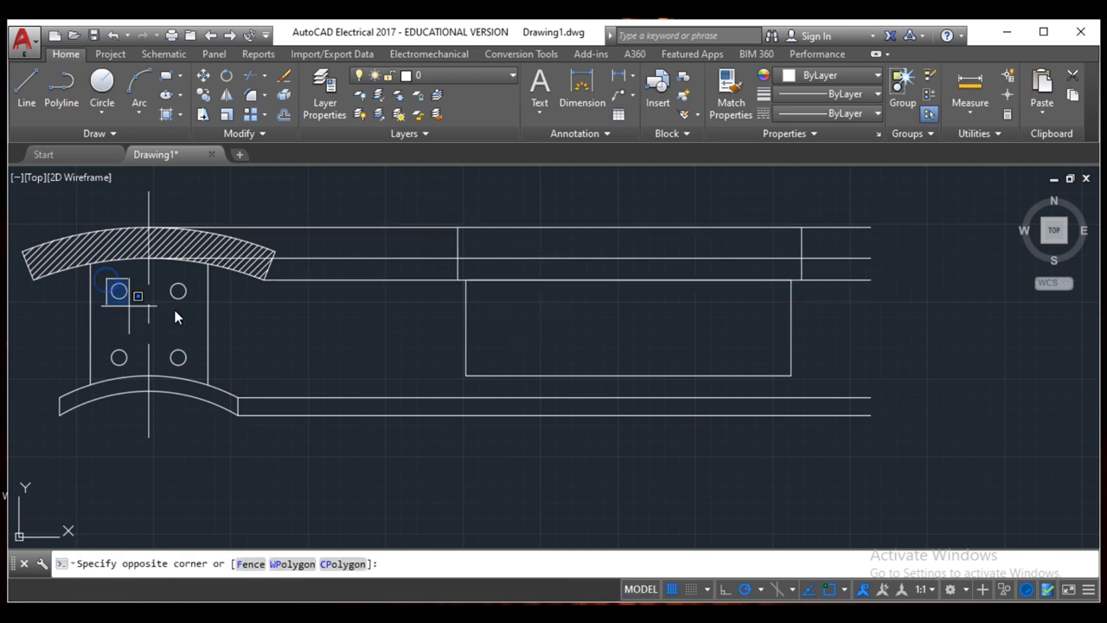
pyautogui.click(195, 310)
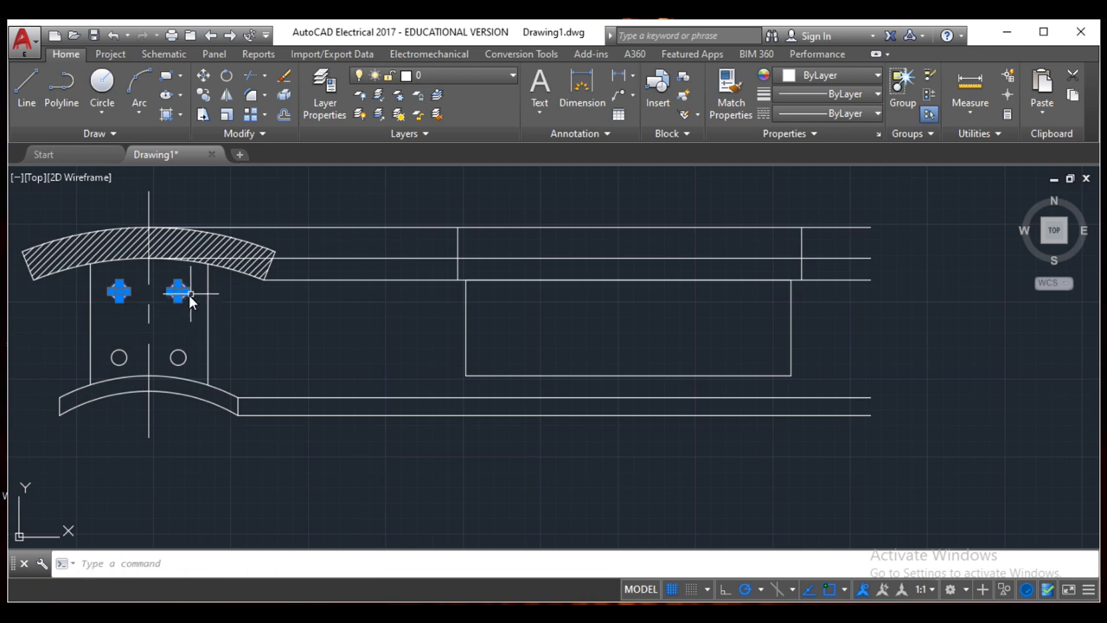
# Carry lines from the upper and lower bolt centres across to the rectangle's right edge.
pyautogui.click(26, 87)
pyautogui.click(177, 290)
pyautogui.click(453, 299)
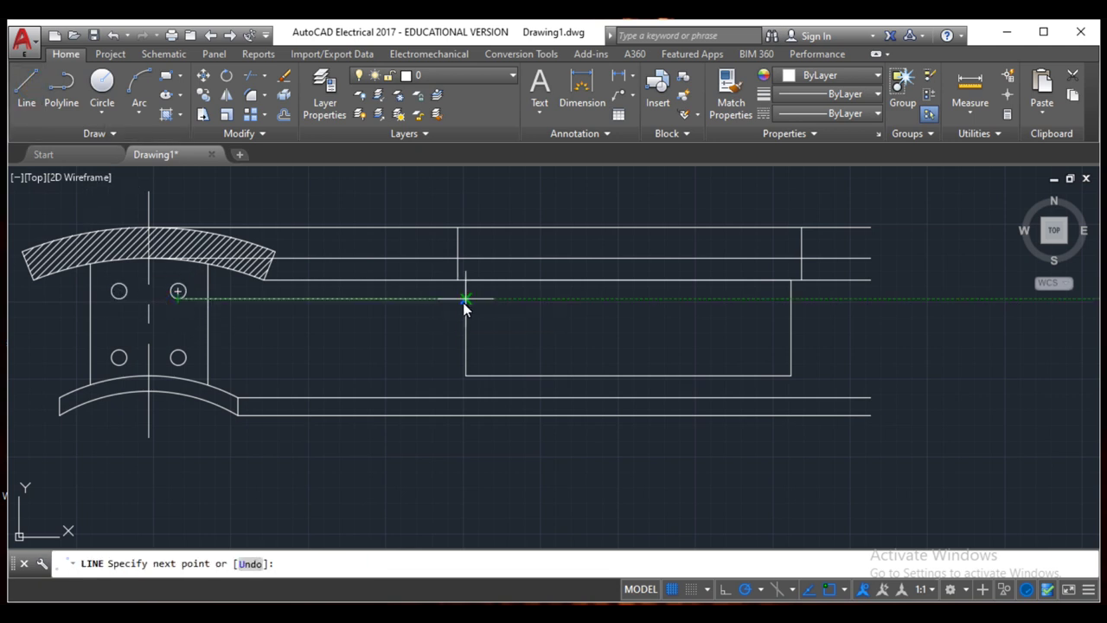
pyautogui.click(790, 298)
pyautogui.press('Return')
pyautogui.press('Return')
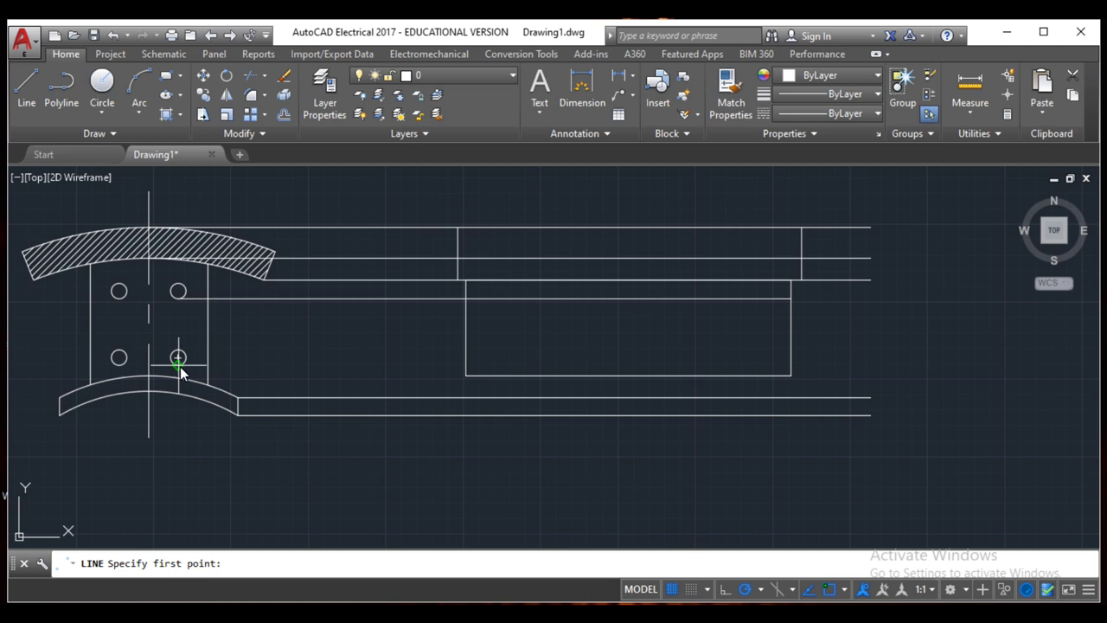
pyautogui.click(178, 364)
pyautogui.click(465, 364)
pyautogui.click(789, 374)
pyautogui.press('Return')
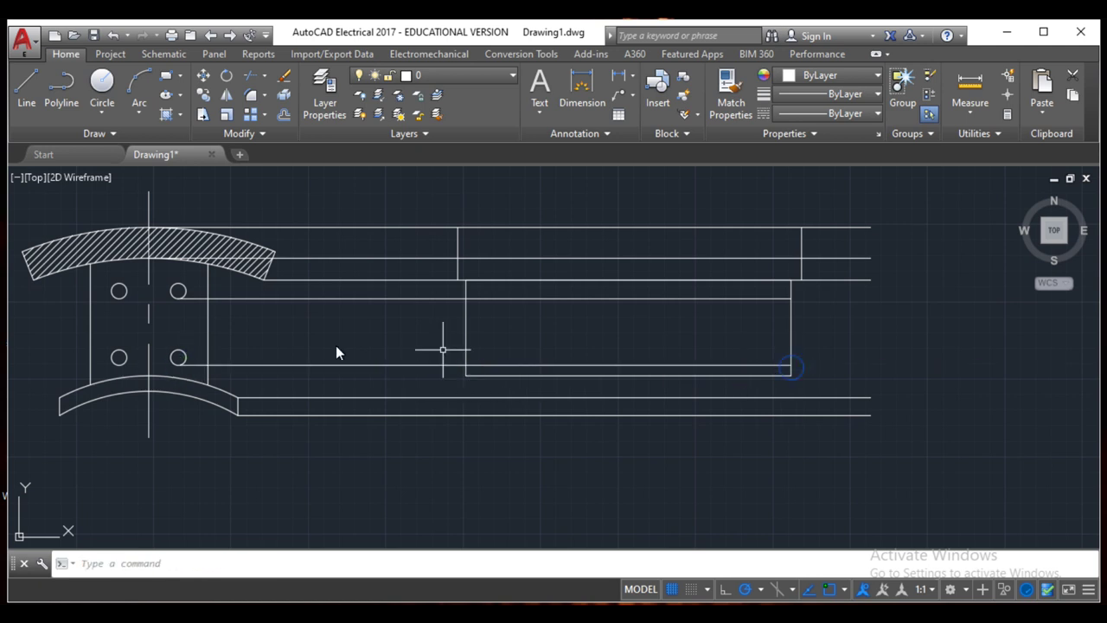
# Copy the two bolt circles onto the rectangle's left and right ends.
pyautogui.click(178, 292)
pyautogui.click(177, 356)
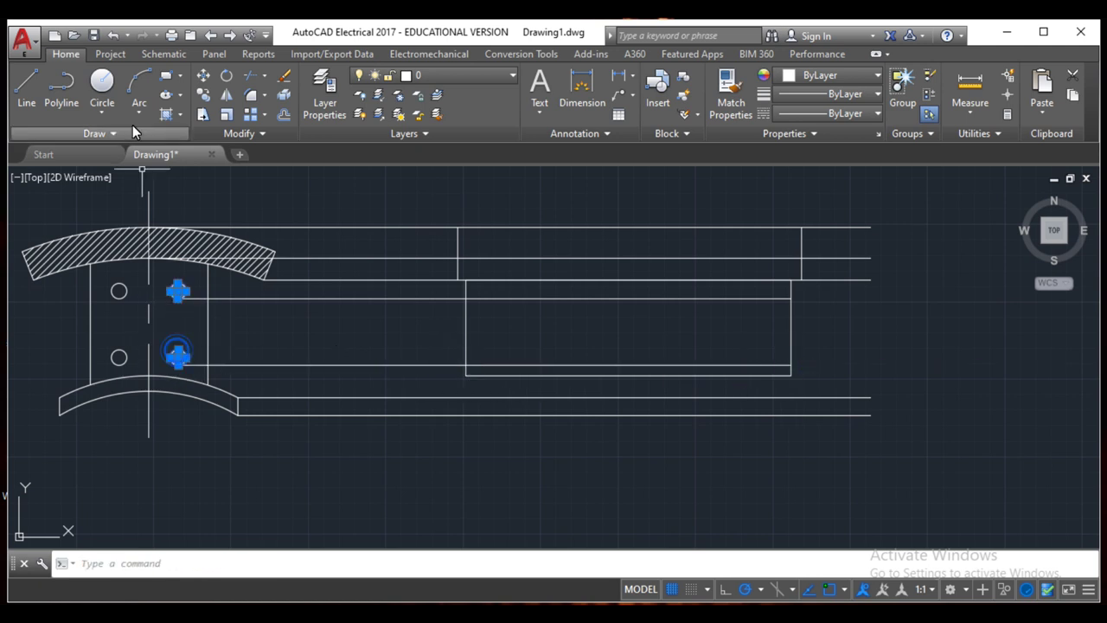
pyautogui.click(203, 94)
pyautogui.click(177, 291)
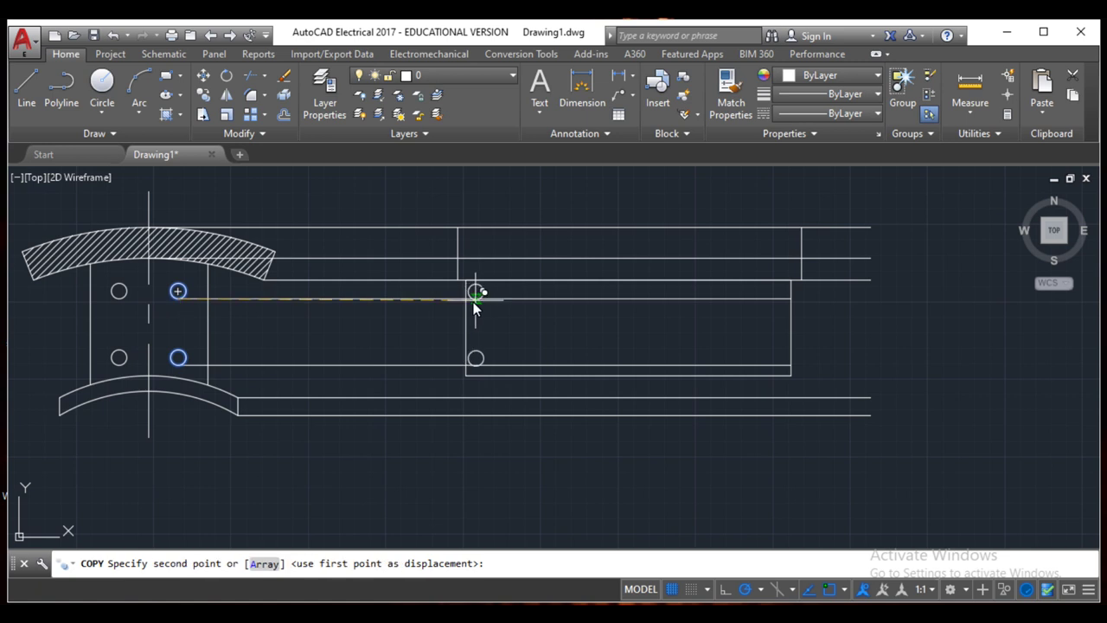
pyautogui.click(466, 292)
pyautogui.click(791, 292)
pyautogui.press('Return')
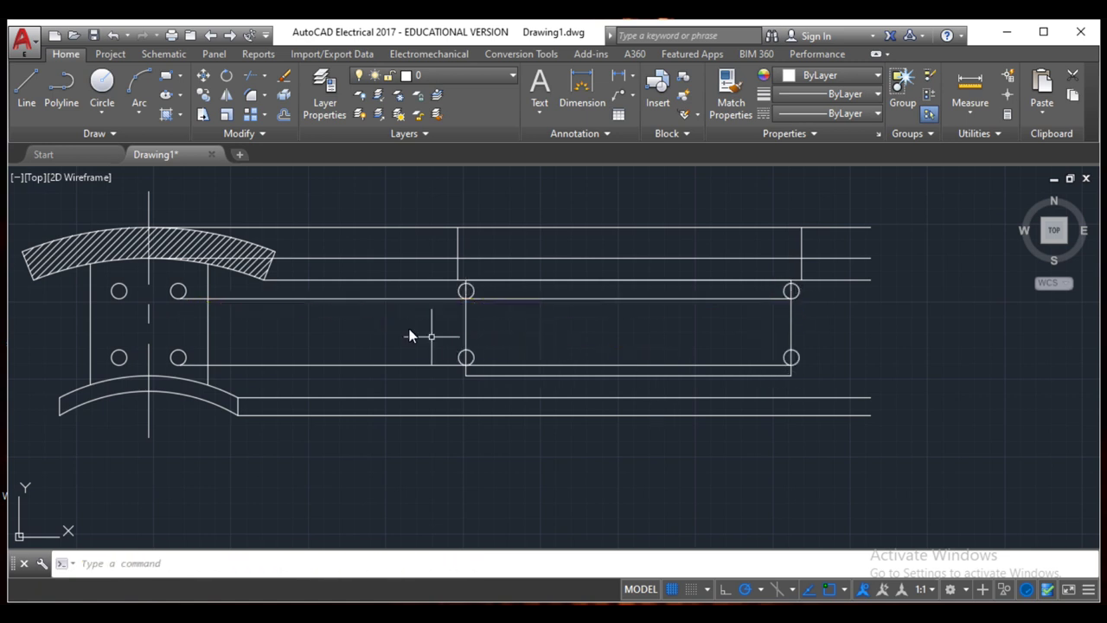
# Trim the inner halves of the bolt circles against the rectangle's end lines.
pyautogui.click(251, 76)
pyautogui.click(465, 342)
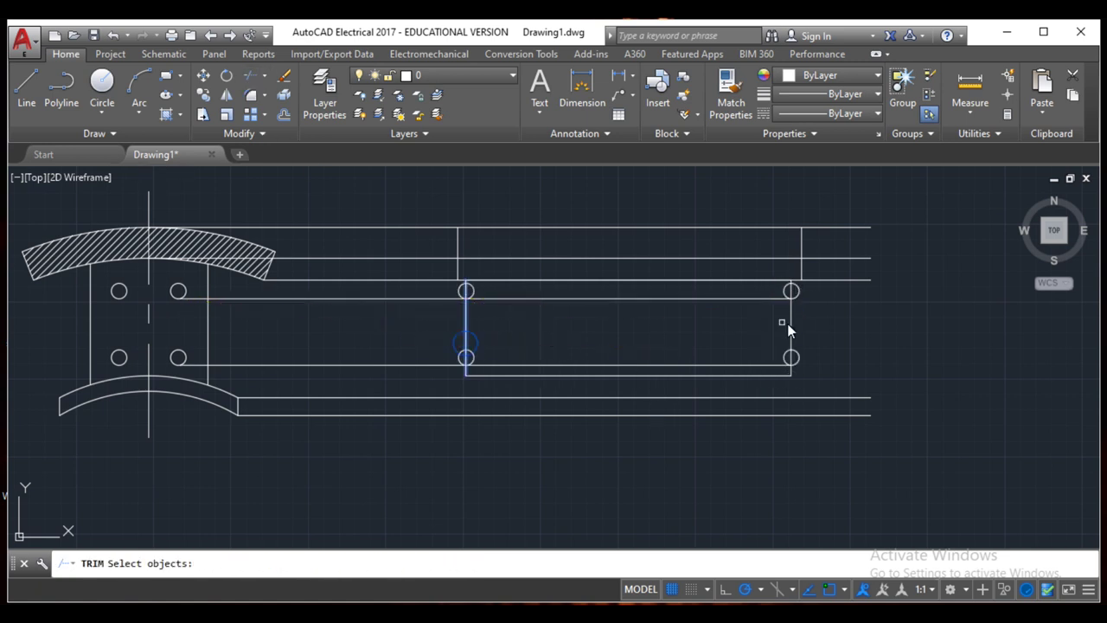
pyautogui.click(790, 338)
pyautogui.press('Return')
pyautogui.click(784, 357)
pyautogui.click(785, 292)
pyautogui.press('Escape')
# Delete the bolt projection lines between the front and side views.
pyautogui.click(724, 373)
pyautogui.click(664, 294)
pyautogui.press('Escape')
pyautogui.click(370, 374)
pyautogui.click(343, 294)
pyautogui.press('Delete')
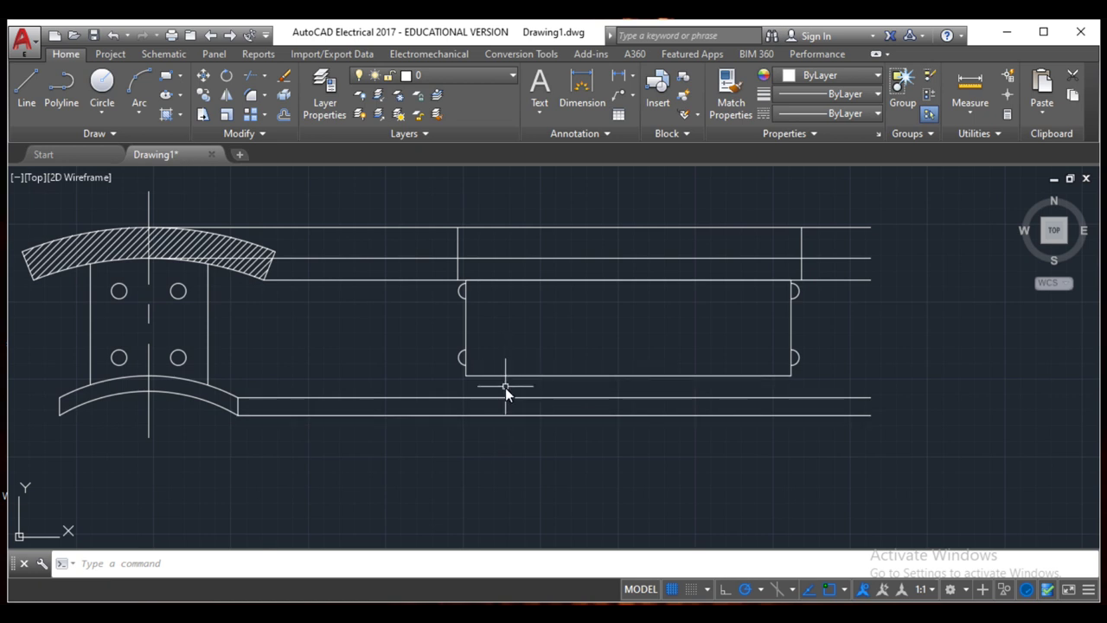
# Move the pole's left end line and its half-circle bolt heads 5 units left.
pyautogui.scroll(2, 504, 247)
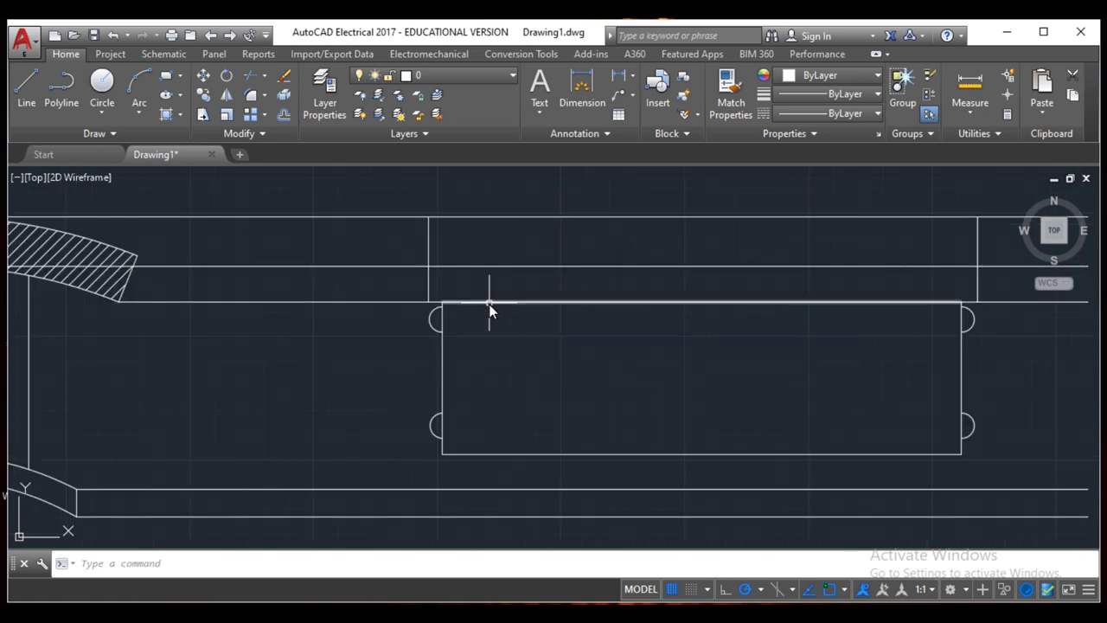
pyautogui.scroll(-2, 489, 303)
pyautogui.click(468, 392)
pyautogui.click(446, 315)
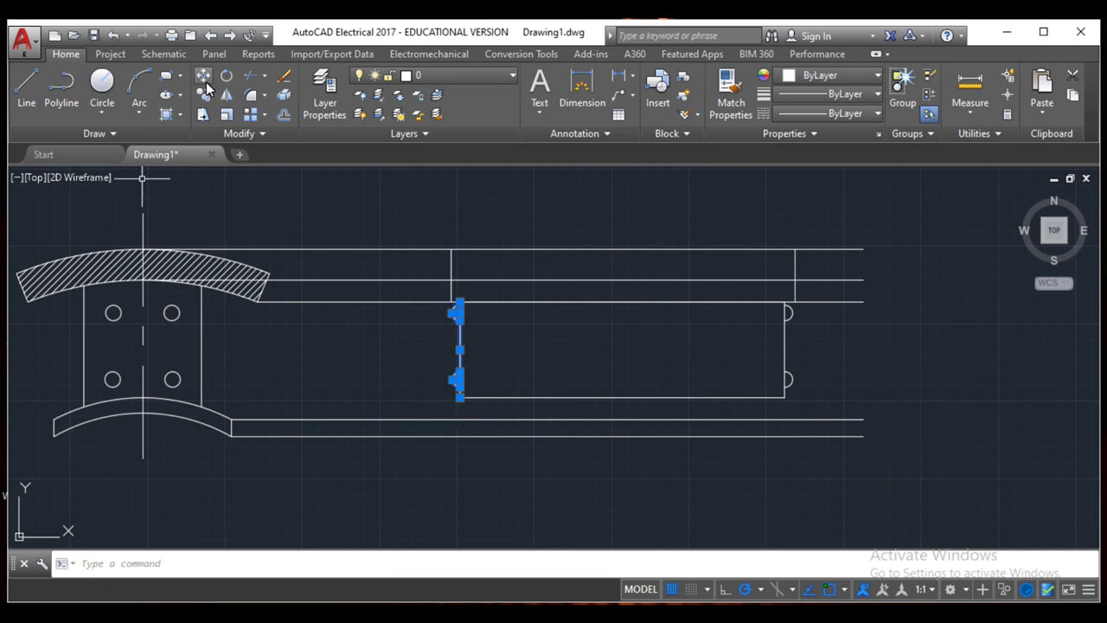
pyautogui.click(204, 76)
pyautogui.click(461, 351)
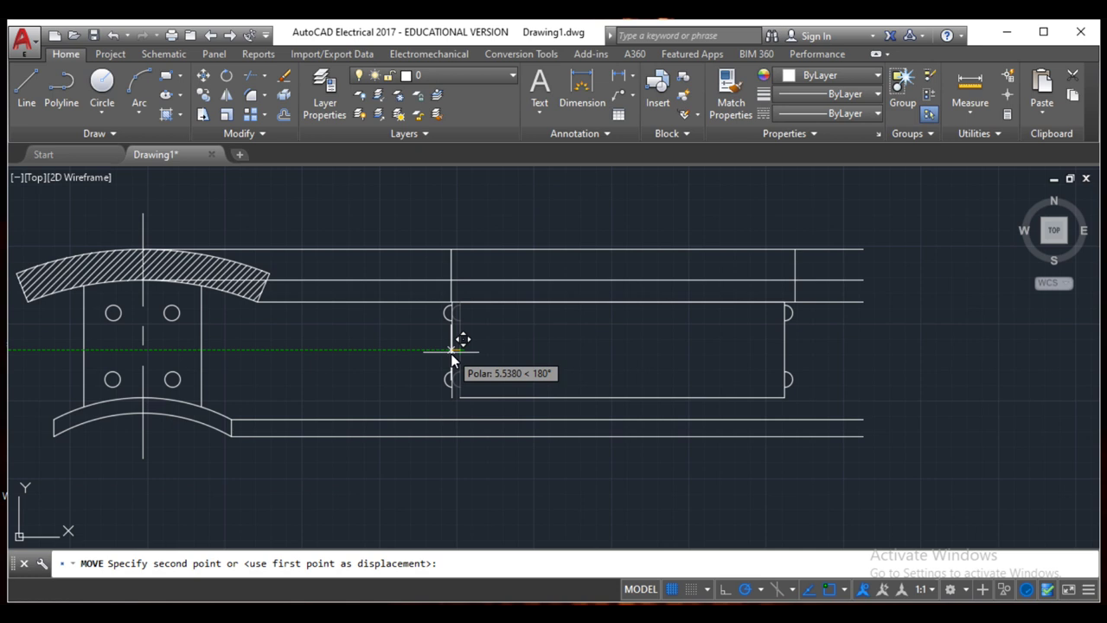
pyautogui.write('5')
pyautogui.press('Return')
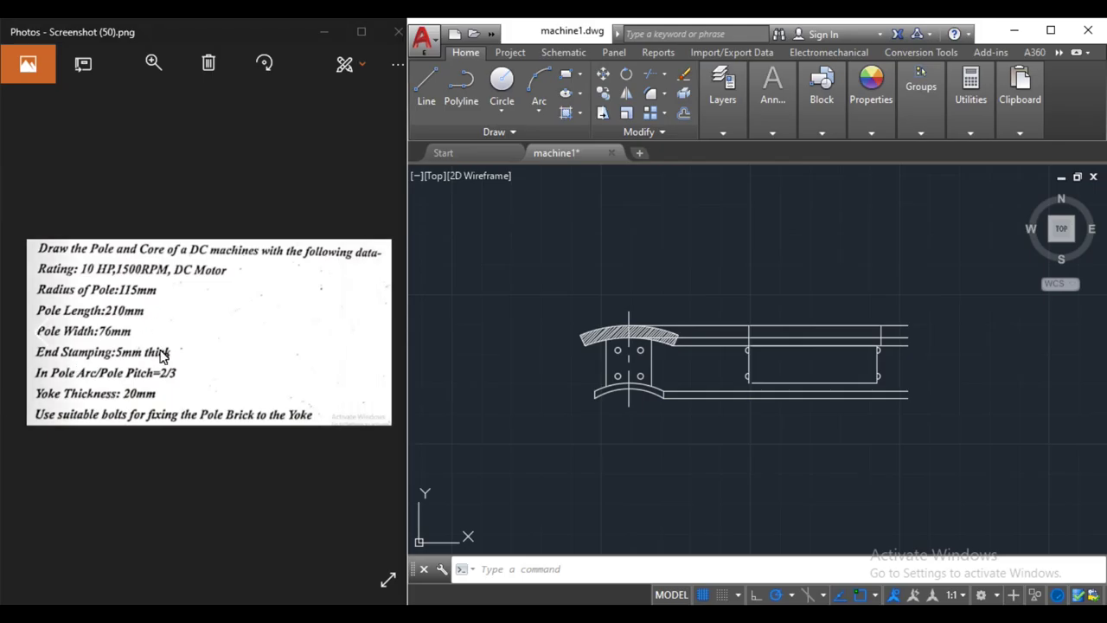
# Move the pole's right end edge 5 units to the right.
pyautogui.scroll(4, 791, 343)
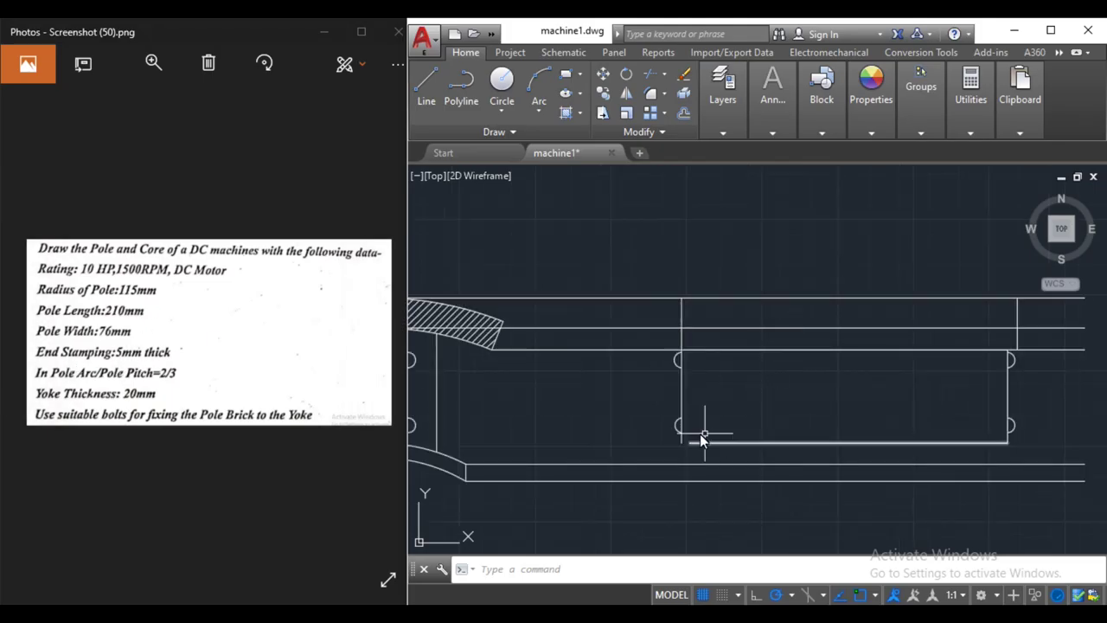
pyautogui.click(1044, 442)
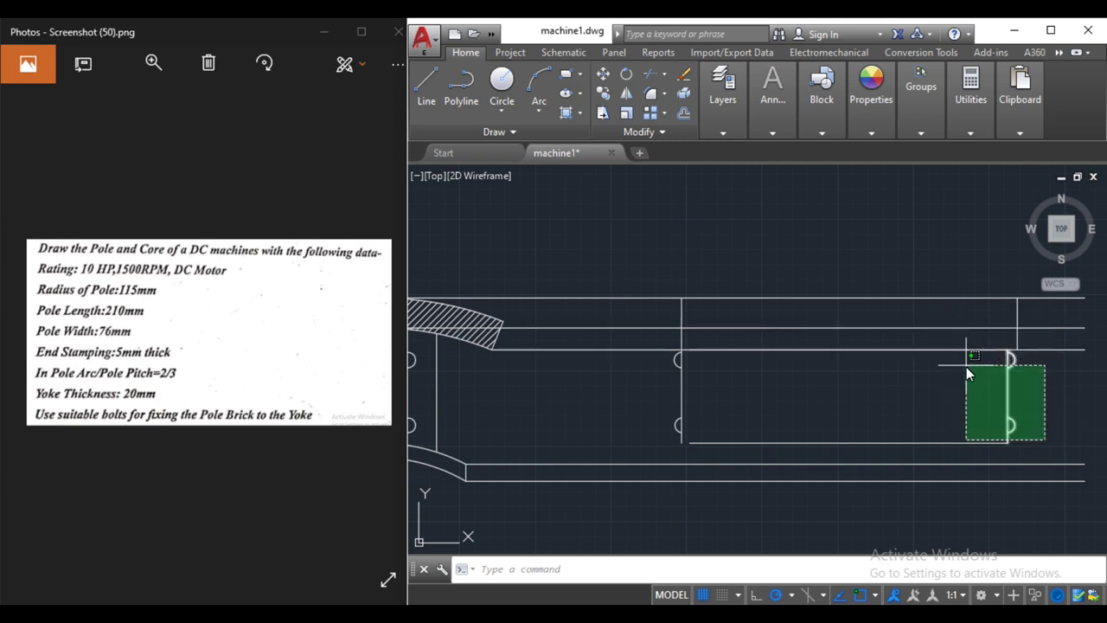
pyautogui.click(966, 367)
pyautogui.click(603, 73)
pyautogui.click(1008, 396)
pyautogui.write('5')
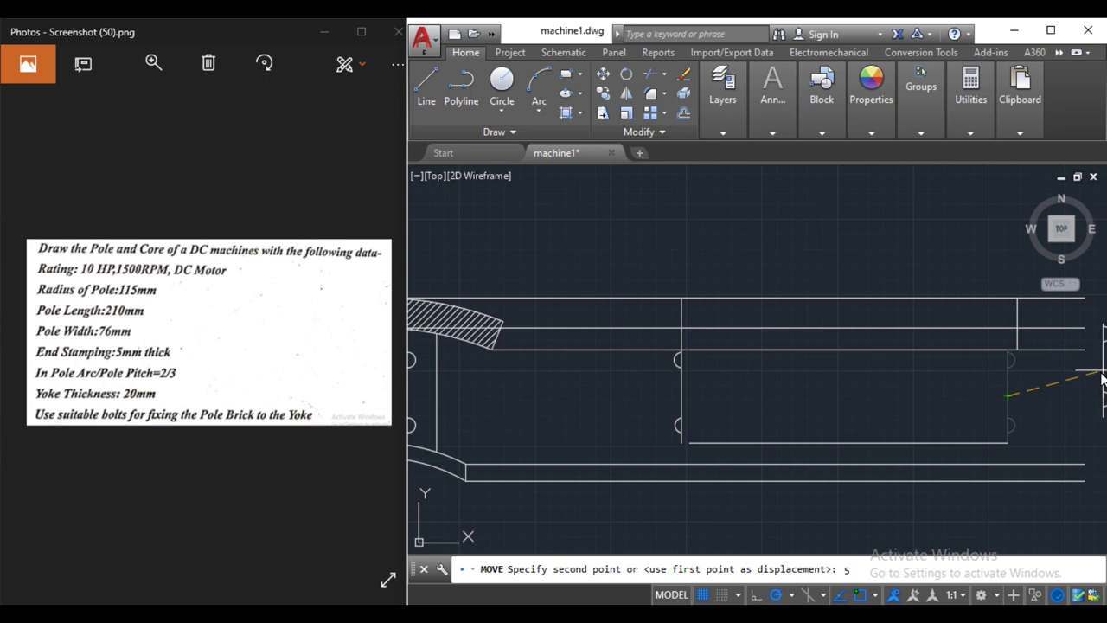
pyautogui.press('Return')
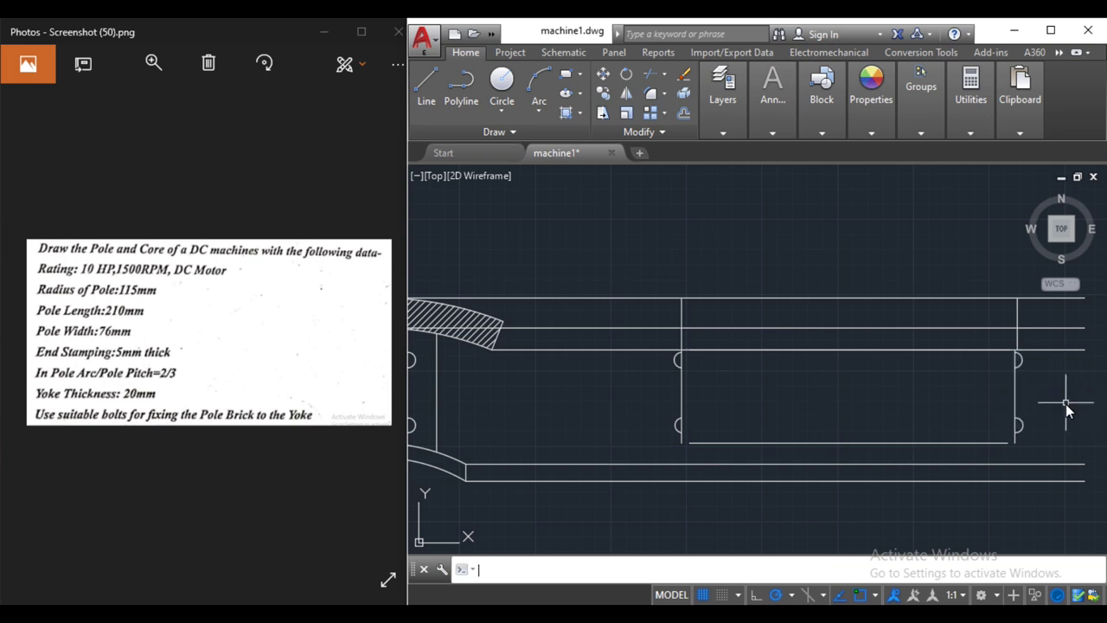
# Draw the left and right inner stamping lines up to the pole top.
pyautogui.click(426, 87)
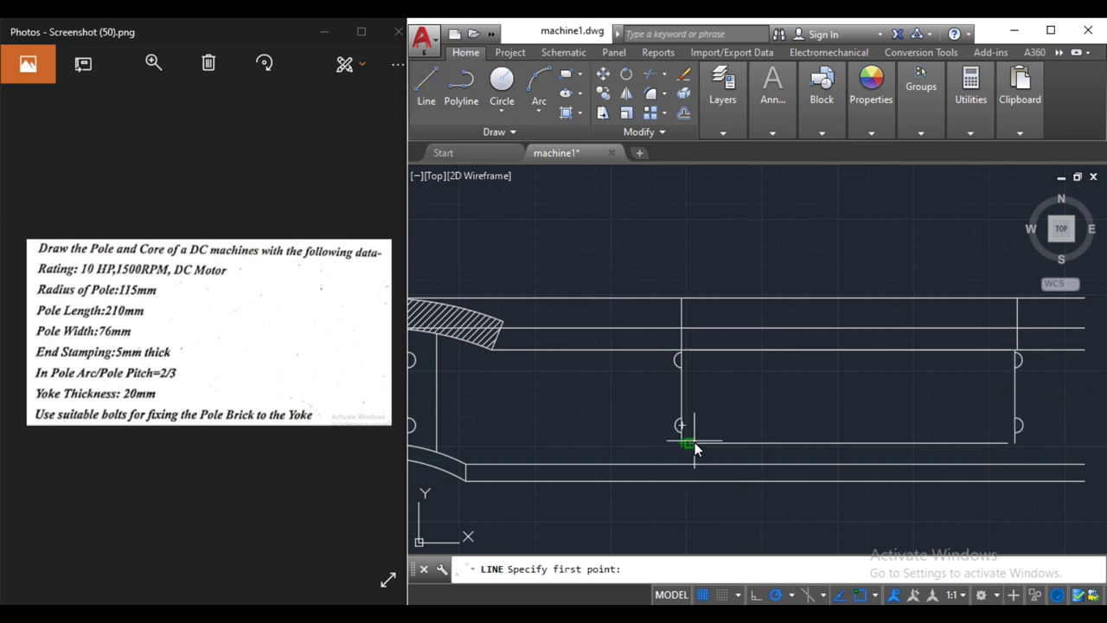
pyautogui.click(689, 443)
pyautogui.click(690, 351)
pyautogui.press('Return')
pyautogui.press('Return')
pyautogui.click(1007, 443)
pyautogui.click(1008, 350)
pyautogui.press('Return')
# Draw the pole's bottom line from the left end to the right stamping line.
pyautogui.press('Return')
pyautogui.click(682, 443)
pyautogui.click(1008, 443)
pyautogui.press('Return')
pyautogui.press('Return')
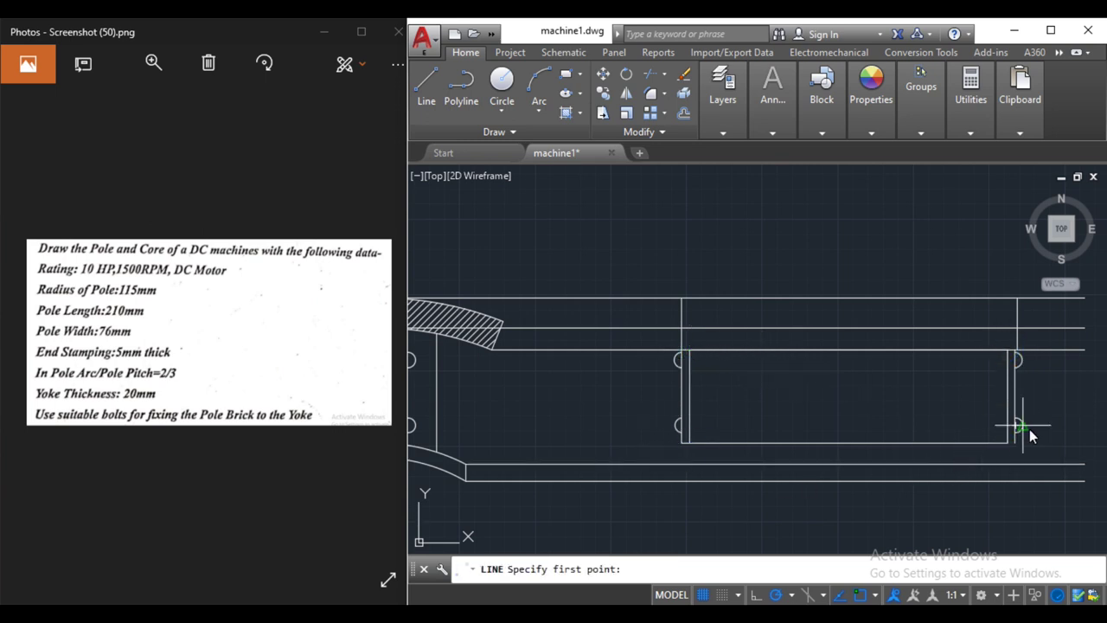
pyautogui.click(1007, 442)
# Extend both end lines and the left stamping line down to the bottom outline.
pyautogui.press('Return')
pyautogui.press('Return')
pyautogui.click(680, 442)
pyautogui.click(681, 480)
pyautogui.press('Return')
pyautogui.press('Return')
pyautogui.click(1014, 442)
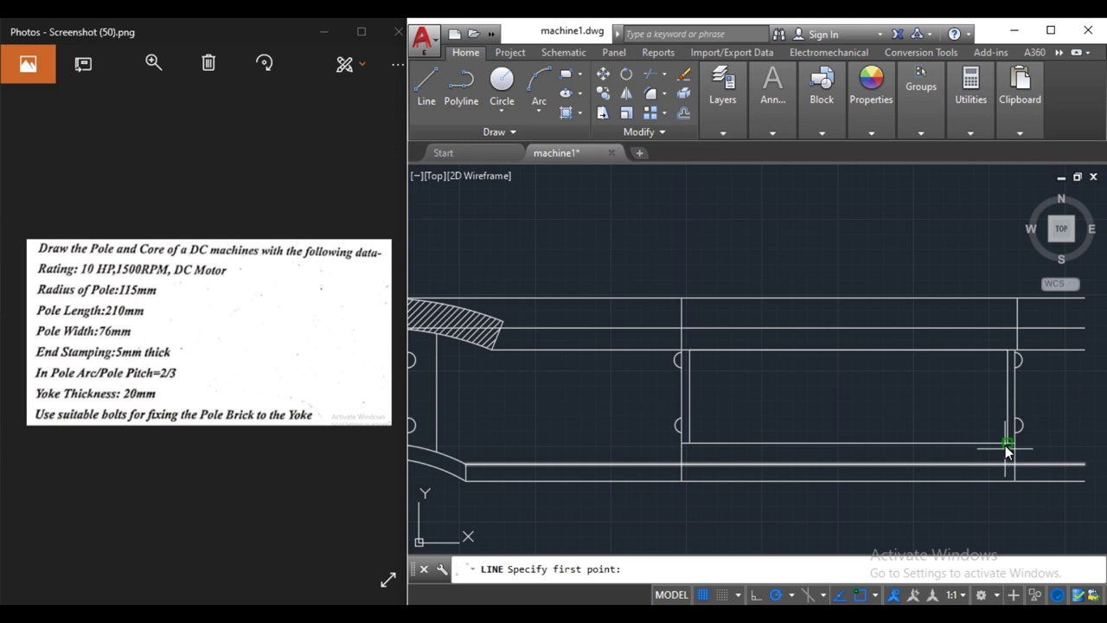
pyautogui.click(1007, 480)
pyautogui.press('Return')
pyautogui.press('Return')
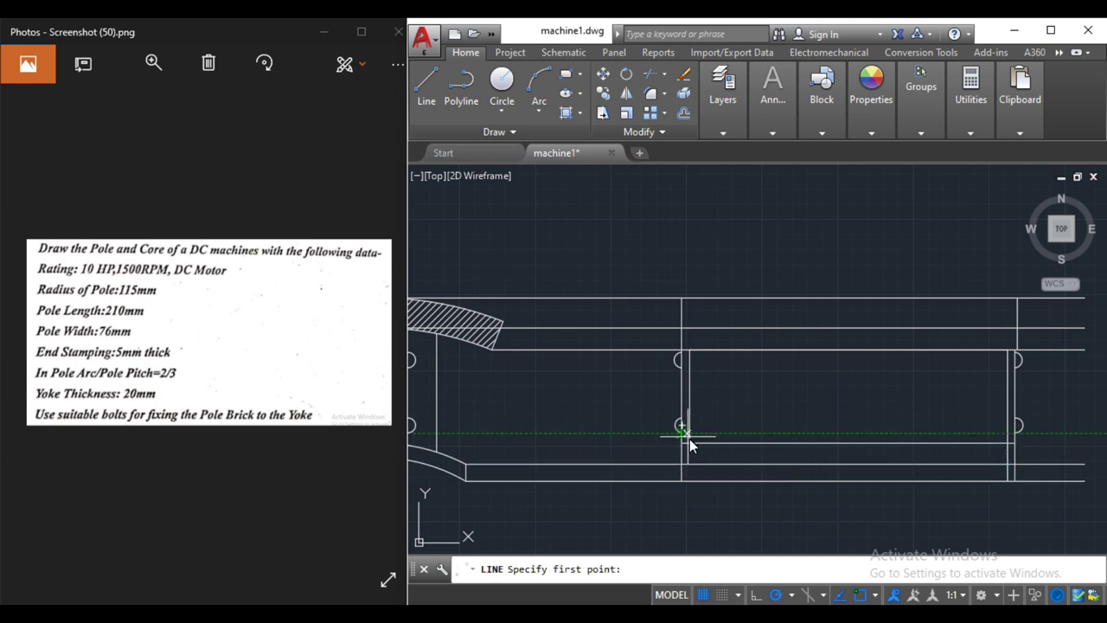
pyautogui.click(689, 442)
pyautogui.click(688, 481)
pyautogui.press('Return')
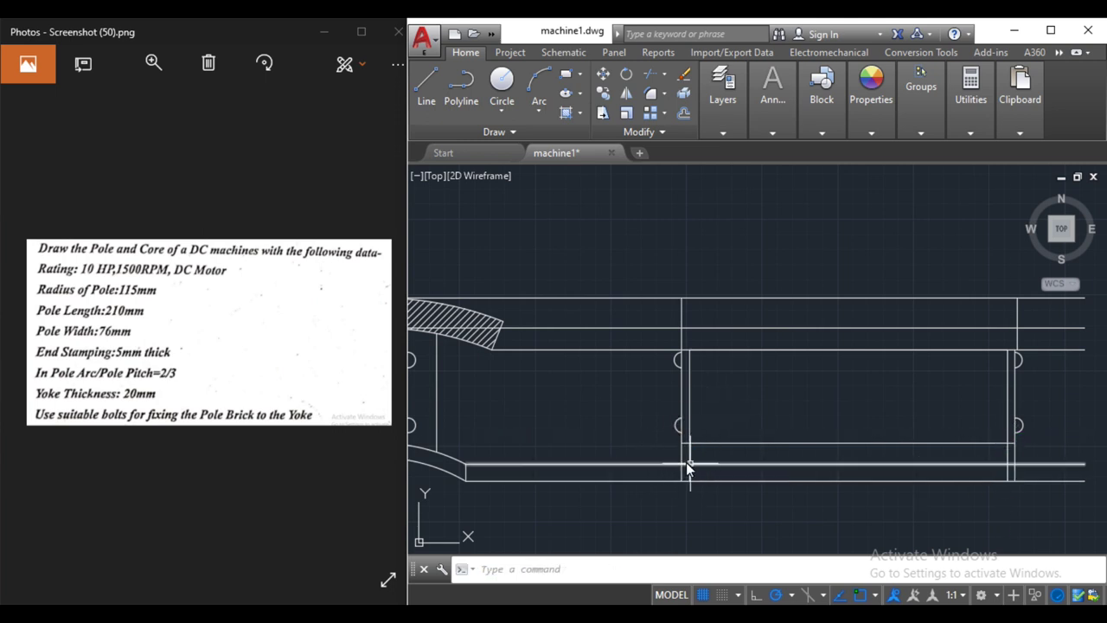
# Trim the horizontal overhangs left and right of the pole against its end lines.
pyautogui.click(682, 461)
pyautogui.click(1015, 461)
pyautogui.click(1017, 313)
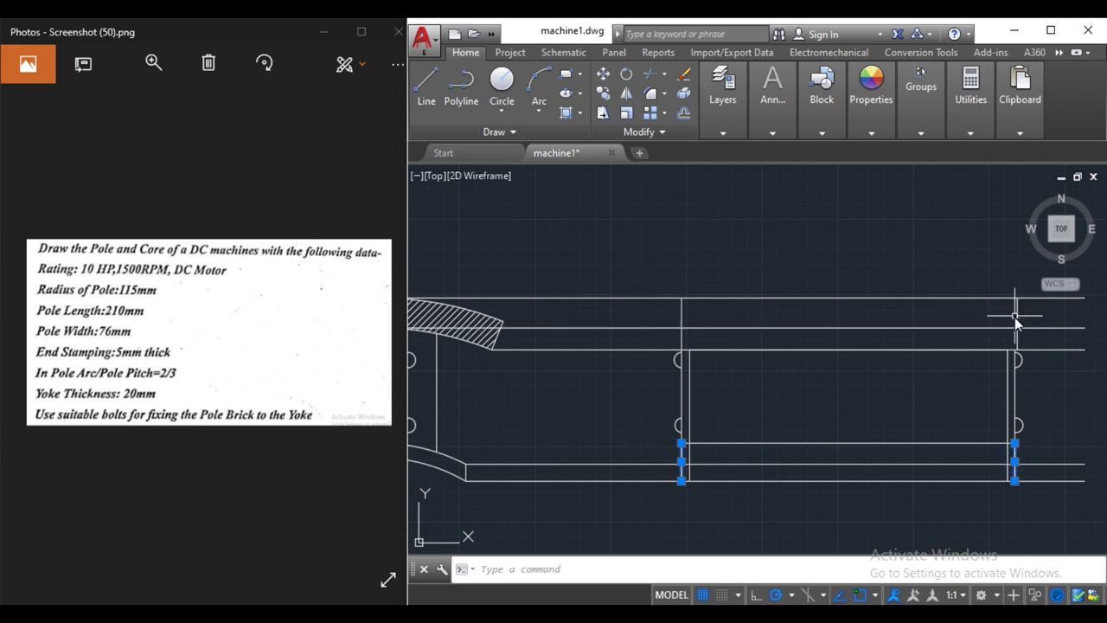
pyautogui.click(682, 321)
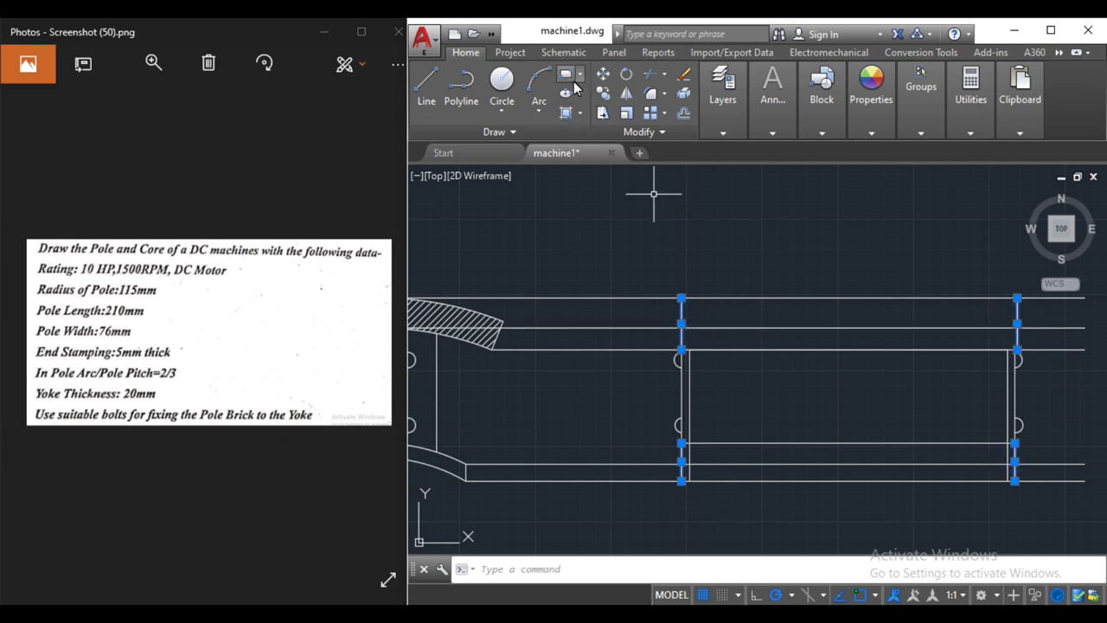
pyautogui.click(653, 79)
pyautogui.click(602, 251)
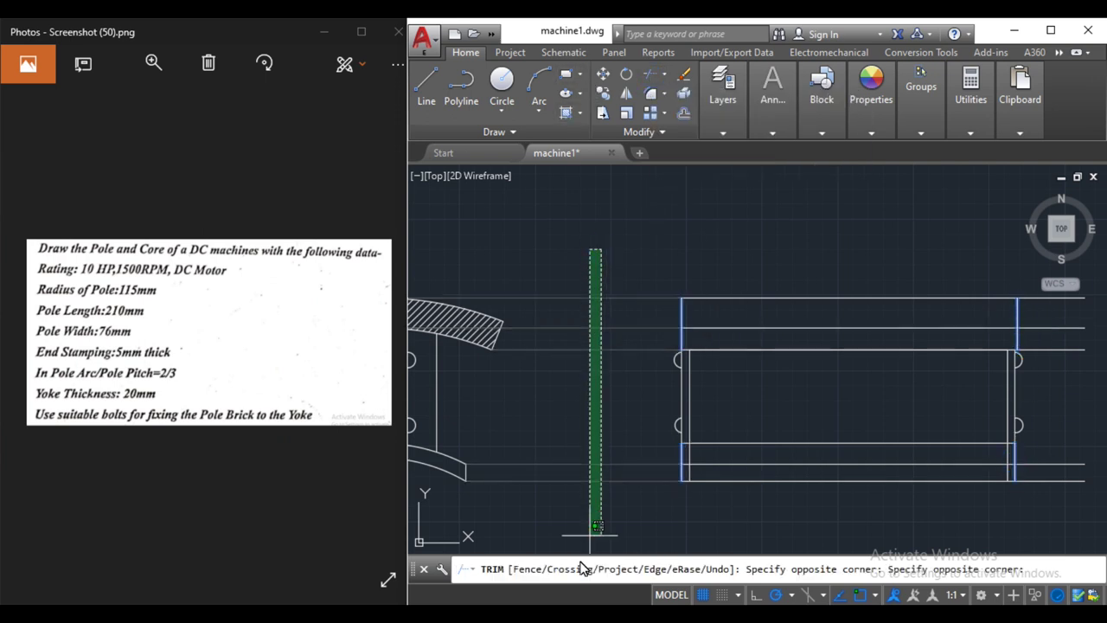
pyautogui.click(603, 535)
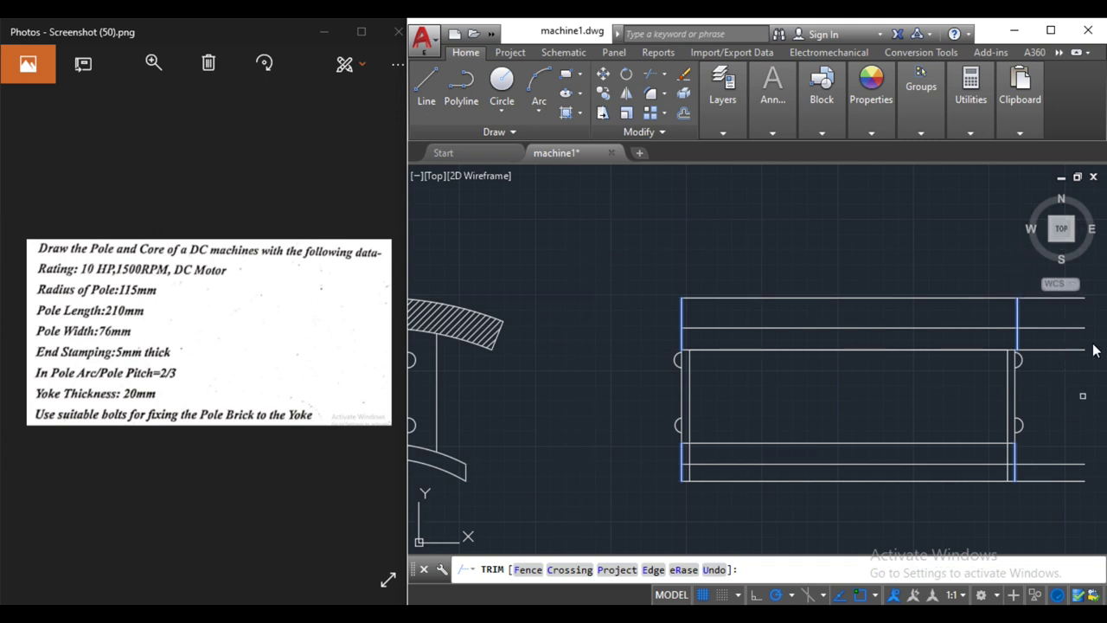
pyautogui.click(1097, 304)
pyautogui.click(1082, 513)
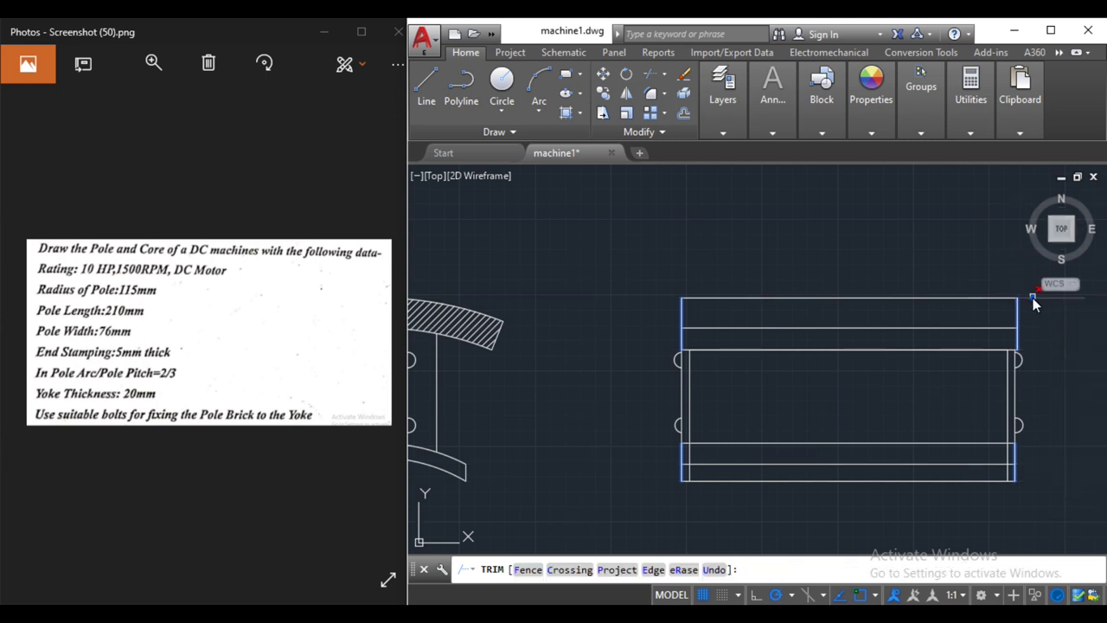
pyautogui.press('Escape')
pyautogui.scroll(-3, 1019, 485)
pyautogui.scroll(1, 1021, 419)
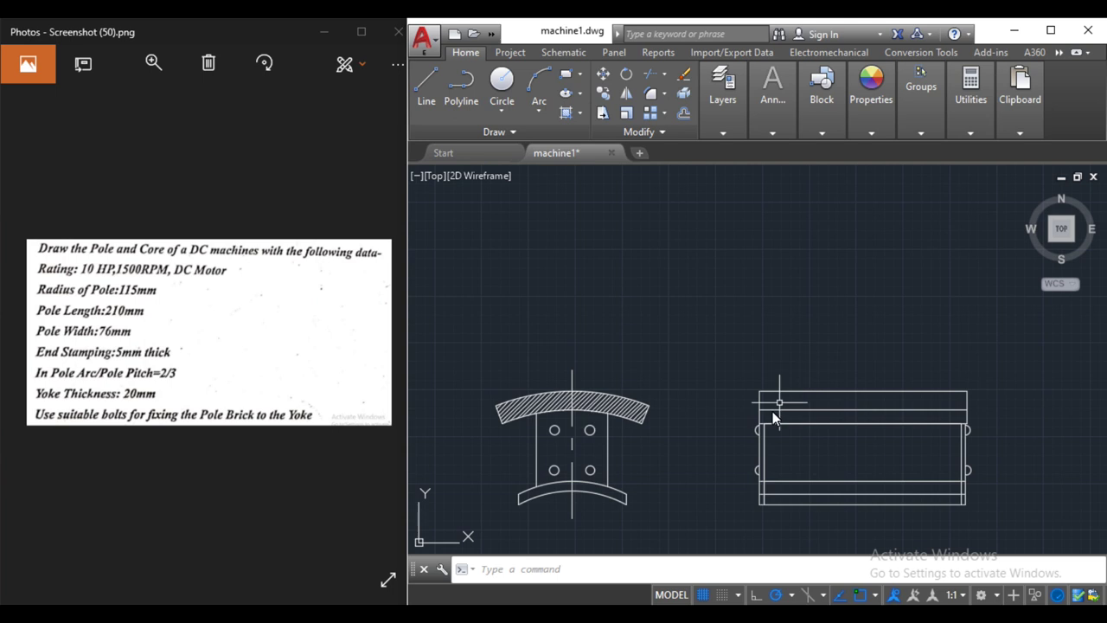
# Delete the hatch pattern from the yoke.
pyautogui.scroll(4, 559, 377)
pyautogui.click(568, 454)
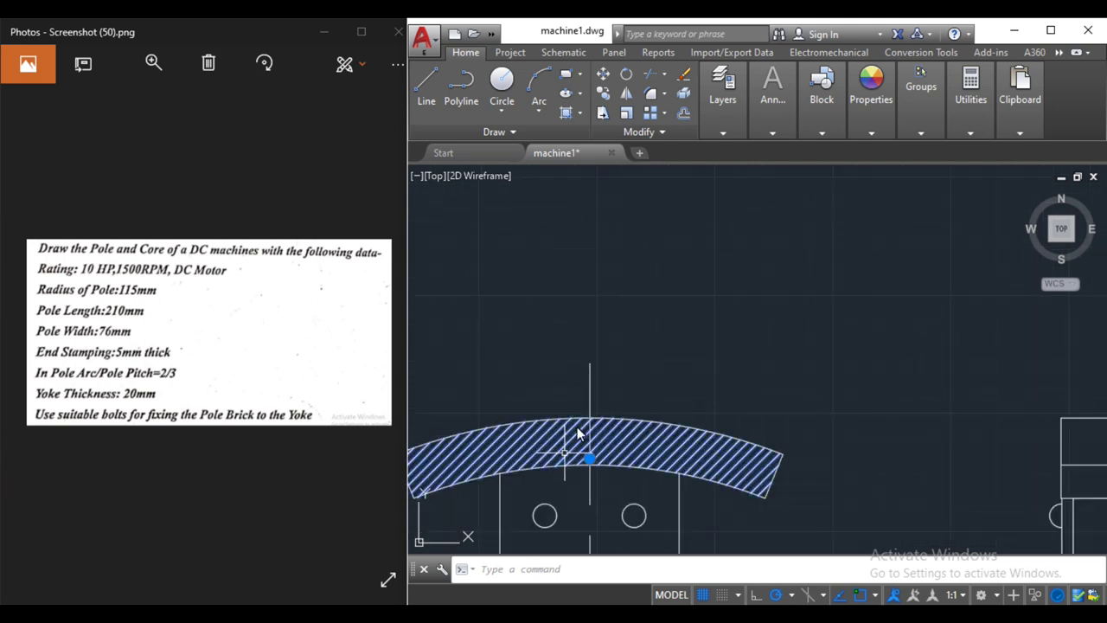
pyautogui.press('Delete')
# Draw a short centre line on the axis from the upper yoke arc to the lower arc.
pyautogui.click(426, 87)
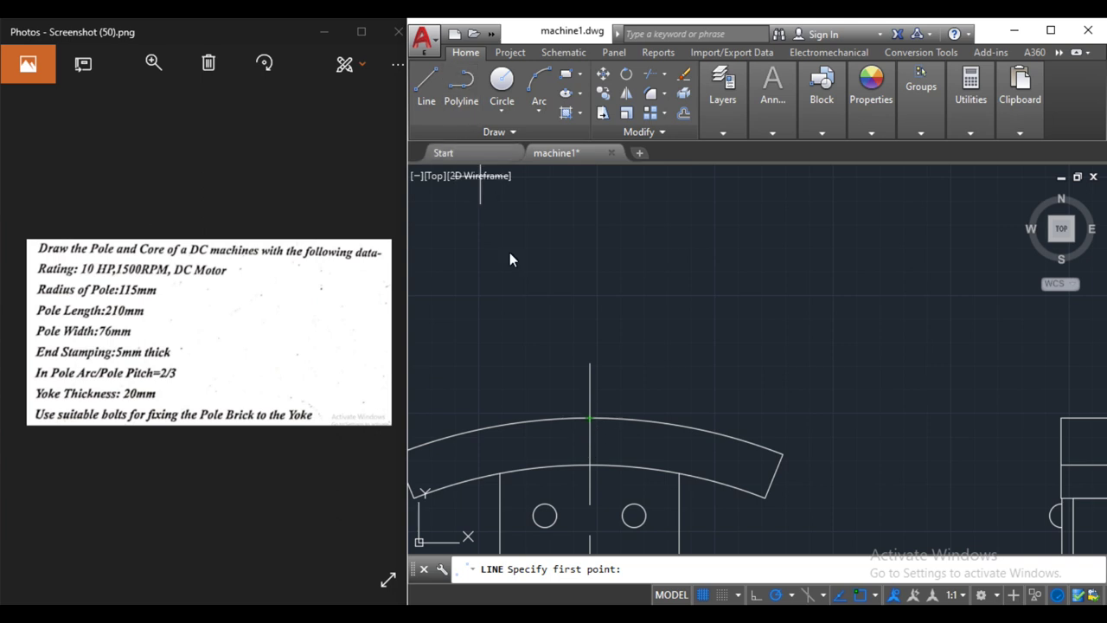
pyautogui.click(590, 422)
pyautogui.click(590, 467)
pyautogui.press('Escape')
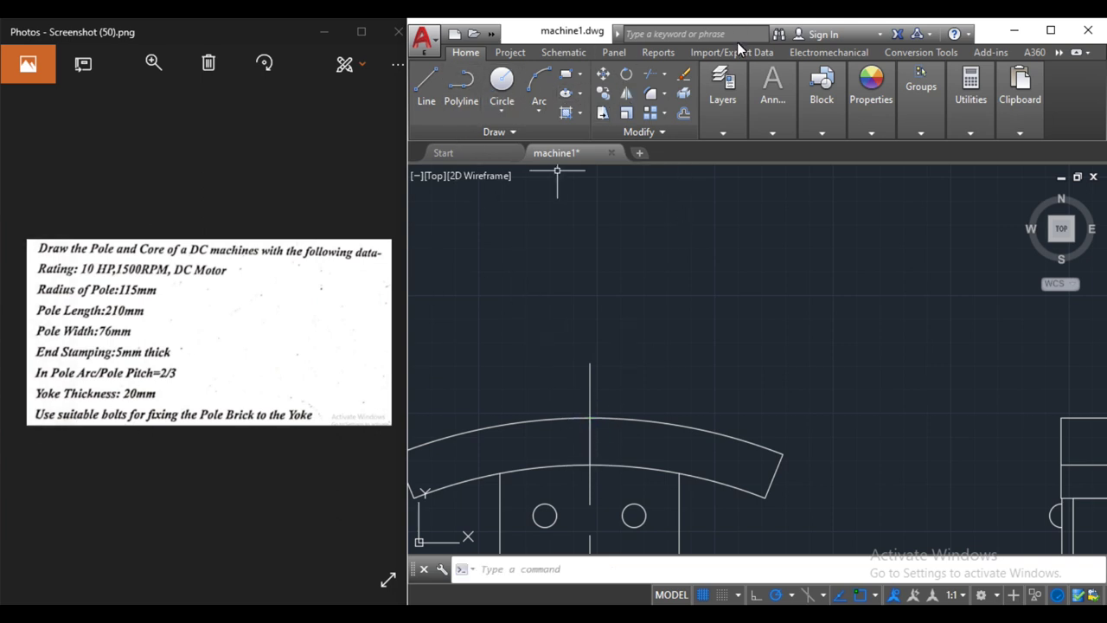
# Offset the centre line 5 to each side to form the bolt shank edges.
pyautogui.click(588, 451)
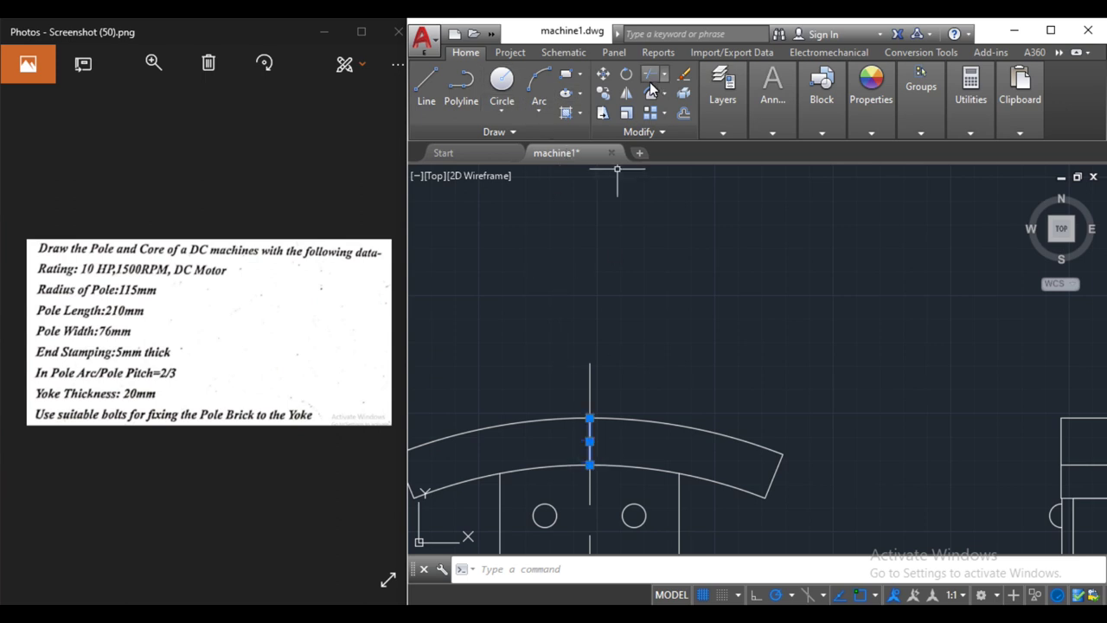
pyautogui.click(681, 114)
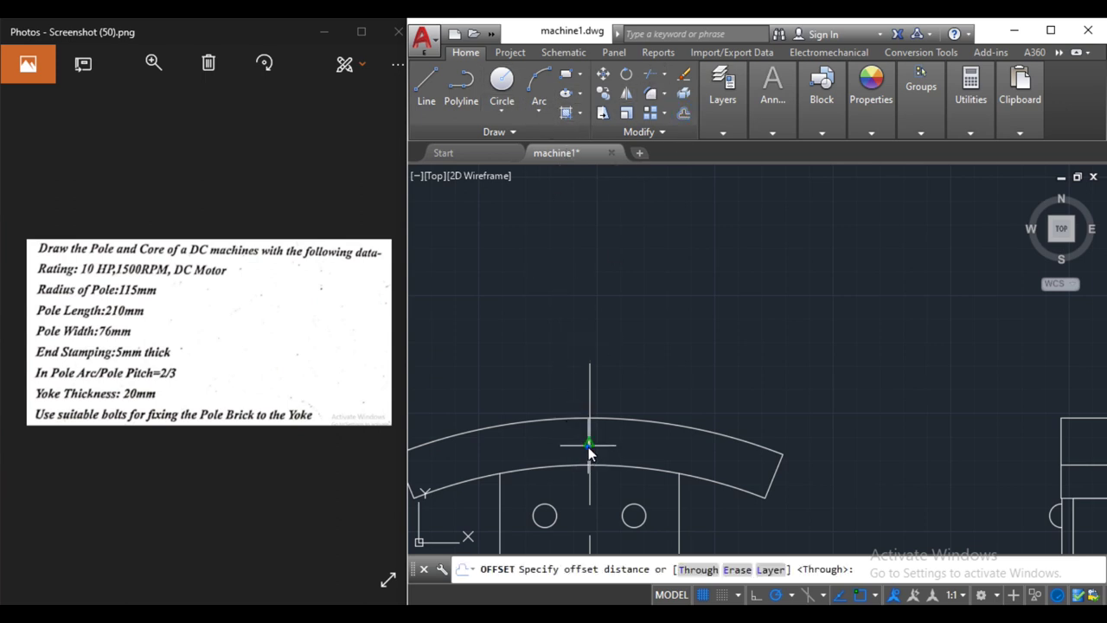
pyautogui.click(588, 446)
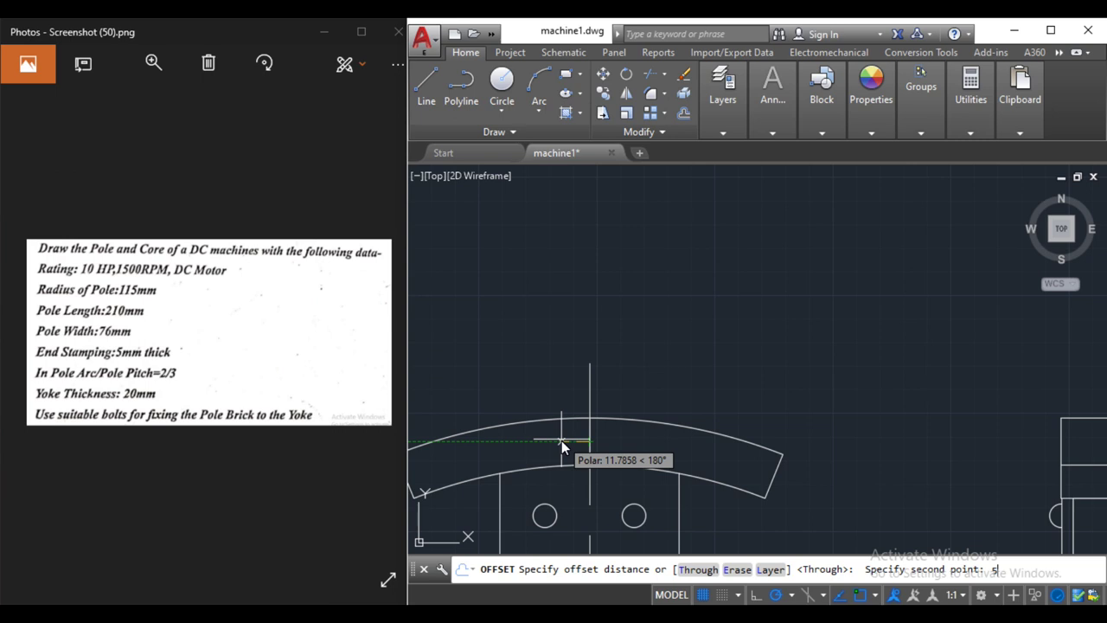
pyautogui.click(561, 441)
pyautogui.click(588, 443)
pyautogui.click(578, 440)
pyautogui.click(588, 441)
pyautogui.click(609, 445)
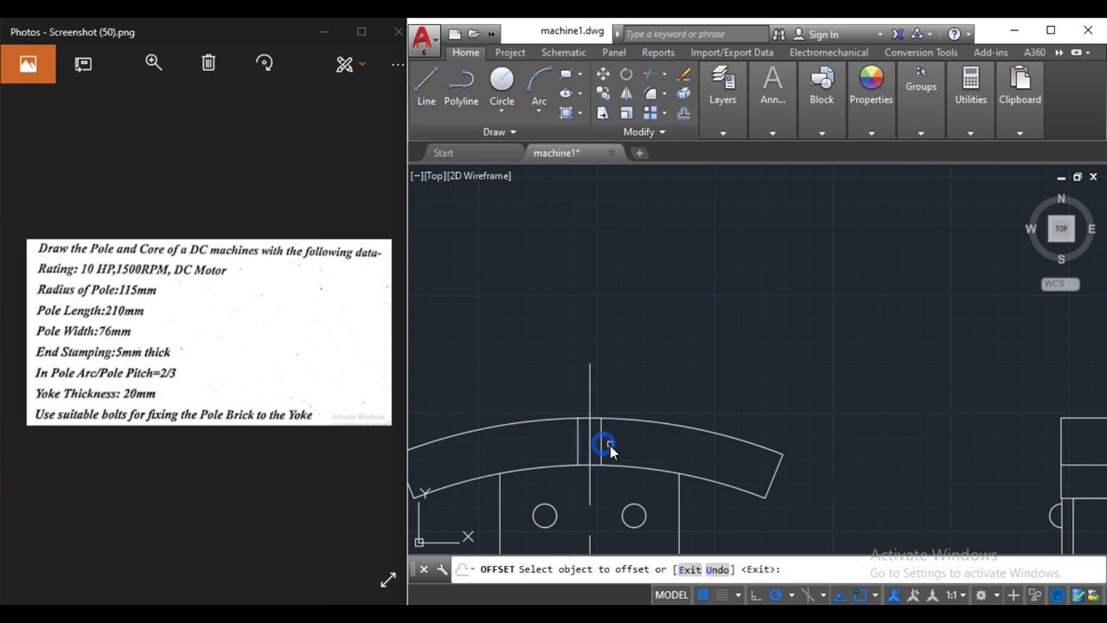
pyautogui.press('Return')
pyautogui.click(580, 417)
pyautogui.click(606, 467)
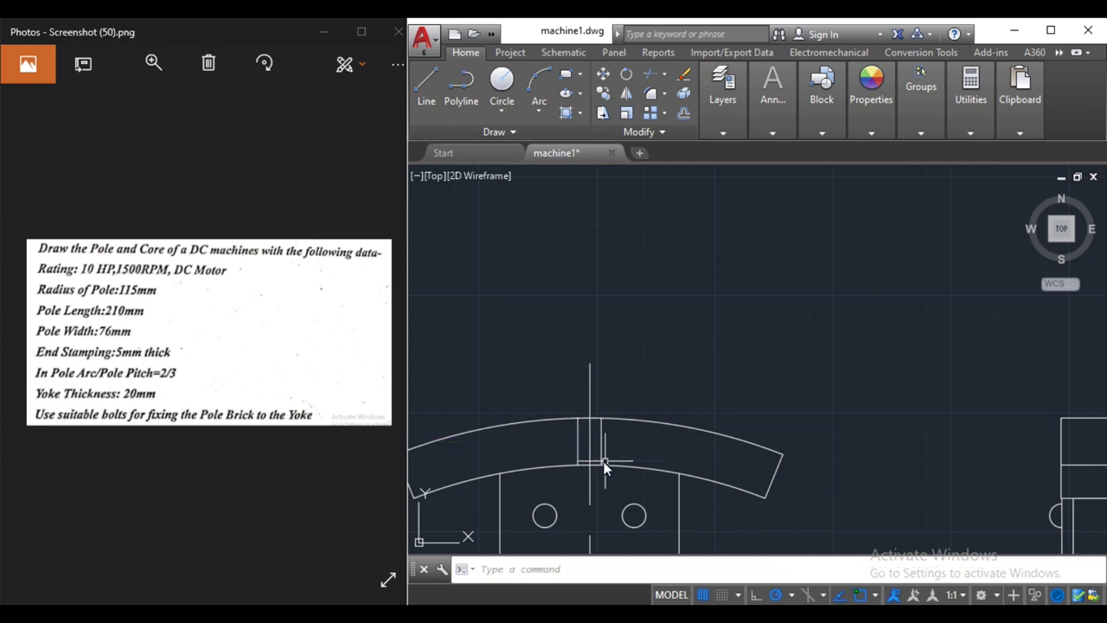
pyautogui.click(591, 443)
pyautogui.press('Escape')
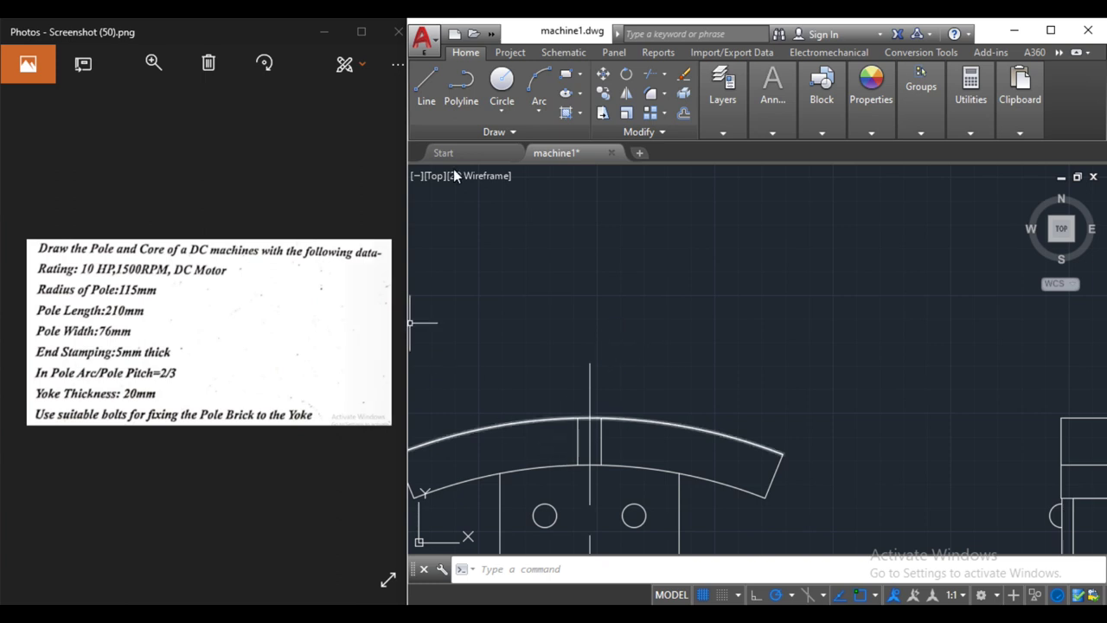
pyautogui.click(566, 74)
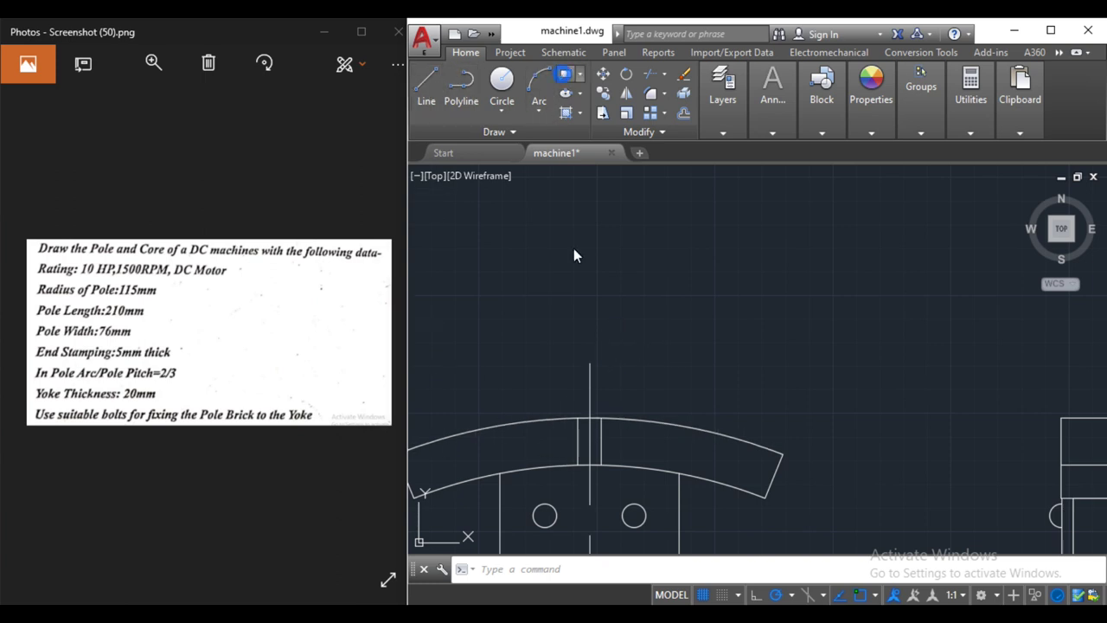
# Draw the bolt head rectangle above the upper arc and move it to centre on the axis.
pyautogui.click(590, 417)
pyautogui.click(631, 398)
pyautogui.press('Return')
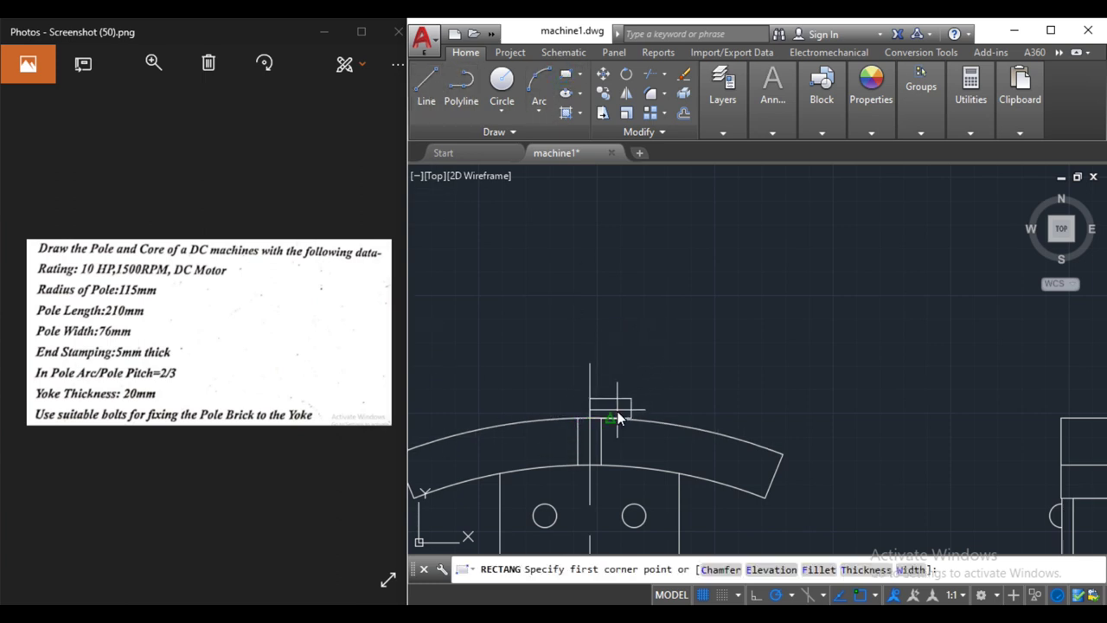
pyautogui.press('Escape')
pyautogui.click(610, 399)
pyautogui.click(603, 75)
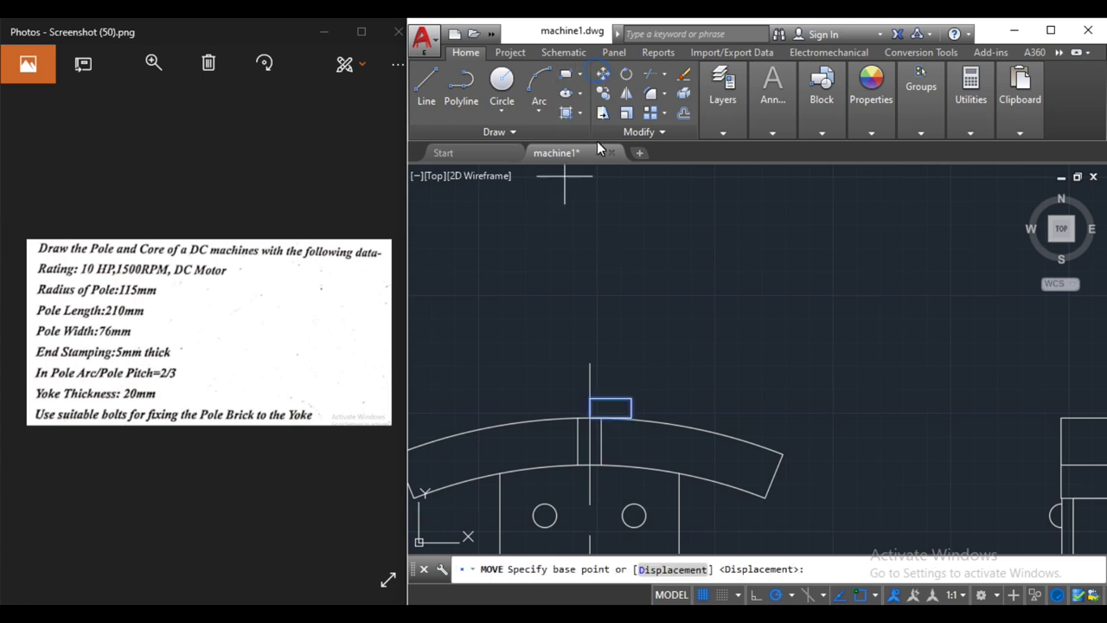
pyautogui.click(609, 417)
pyautogui.click(589, 419)
# Abandon a misplaced line near the bolt head and zoom in on the shank.
pyautogui.click(426, 86)
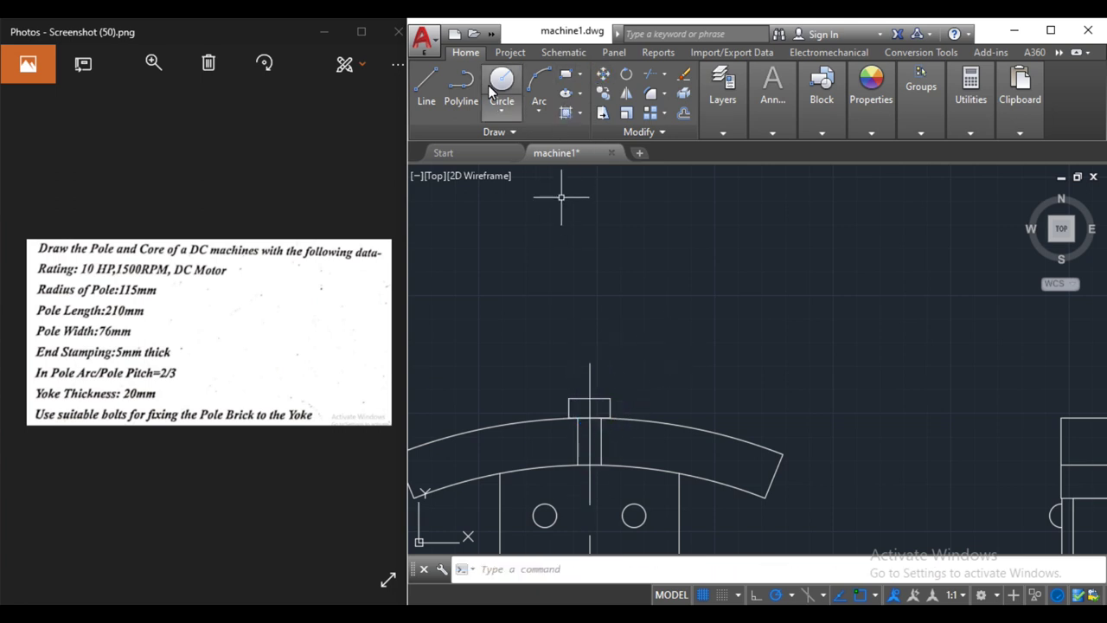
pyautogui.click(583, 405)
pyautogui.press('Escape')
pyautogui.press('Return')
pyautogui.click(599, 417)
pyautogui.press('Escape')
pyautogui.scroll(4, 591, 424)
pyautogui.scroll(2, 573, 519)
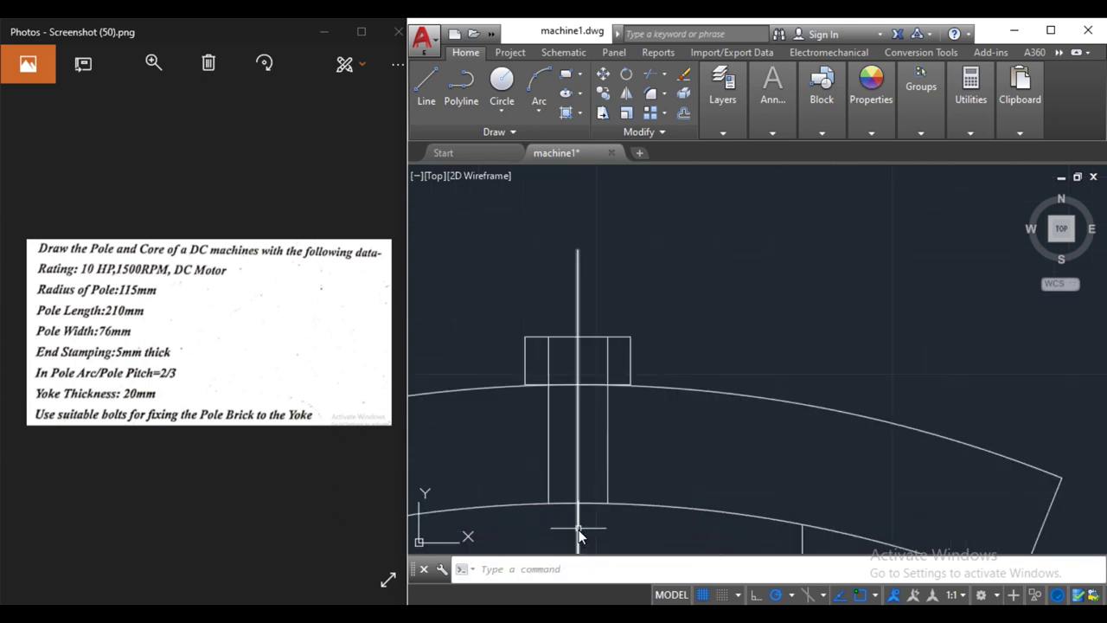
pyautogui.scroll(1, 583, 485)
# Draw two slanted thread lines across the top of the shank, right edge to left edge.
pyautogui.click(431, 83)
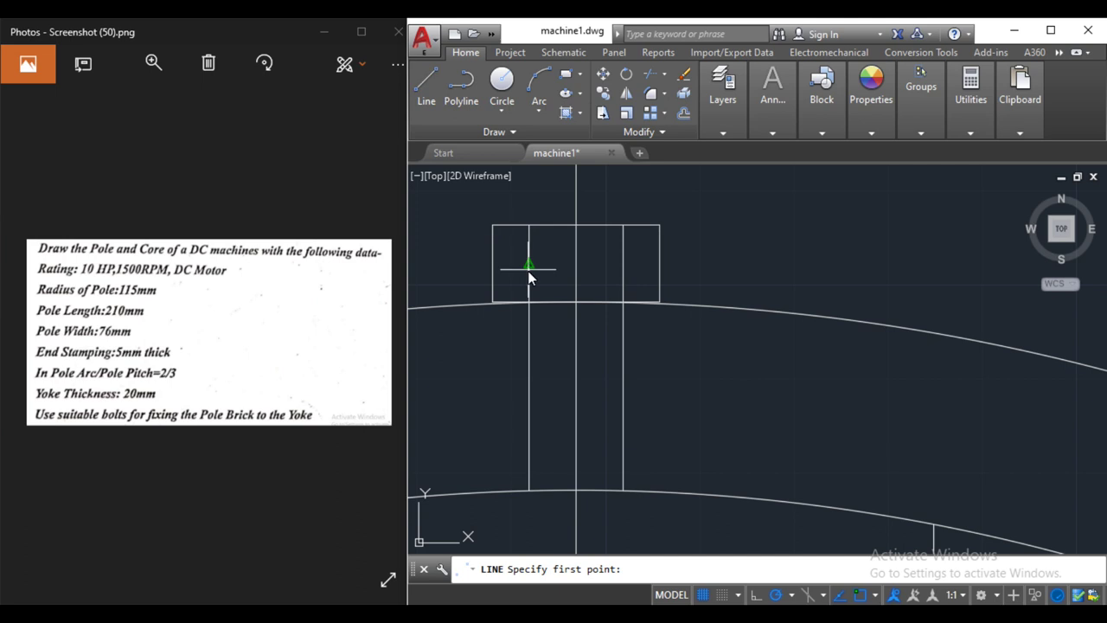
pyautogui.click(574, 302)
pyautogui.click(531, 320)
pyautogui.press('Return')
pyautogui.press('Return')
pyautogui.click(621, 301)
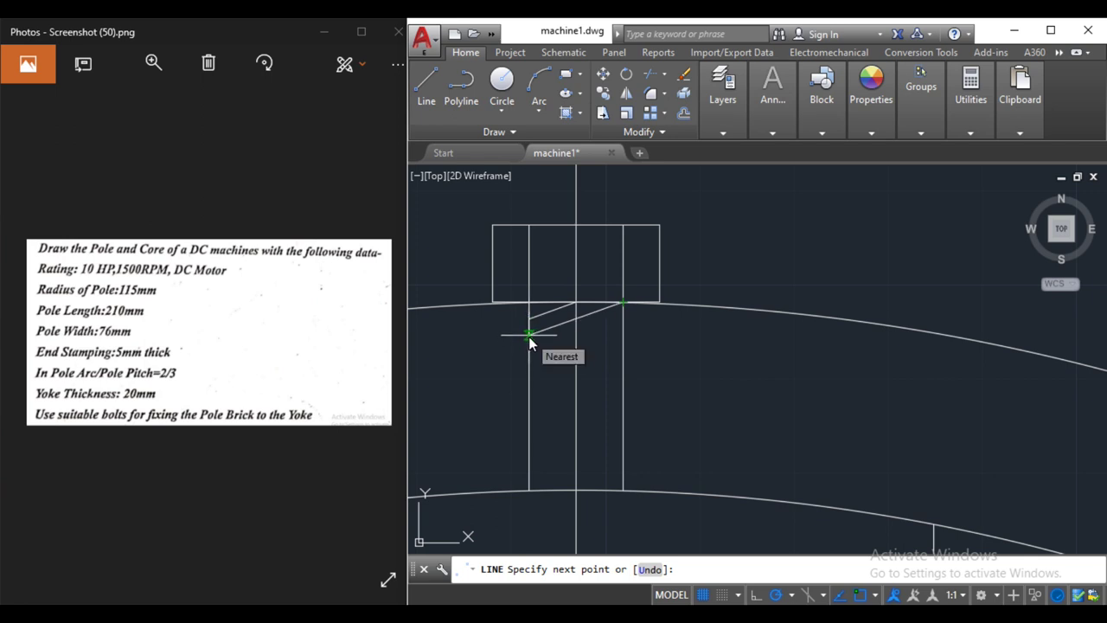
pyautogui.click(529, 330)
pyautogui.press('Return')
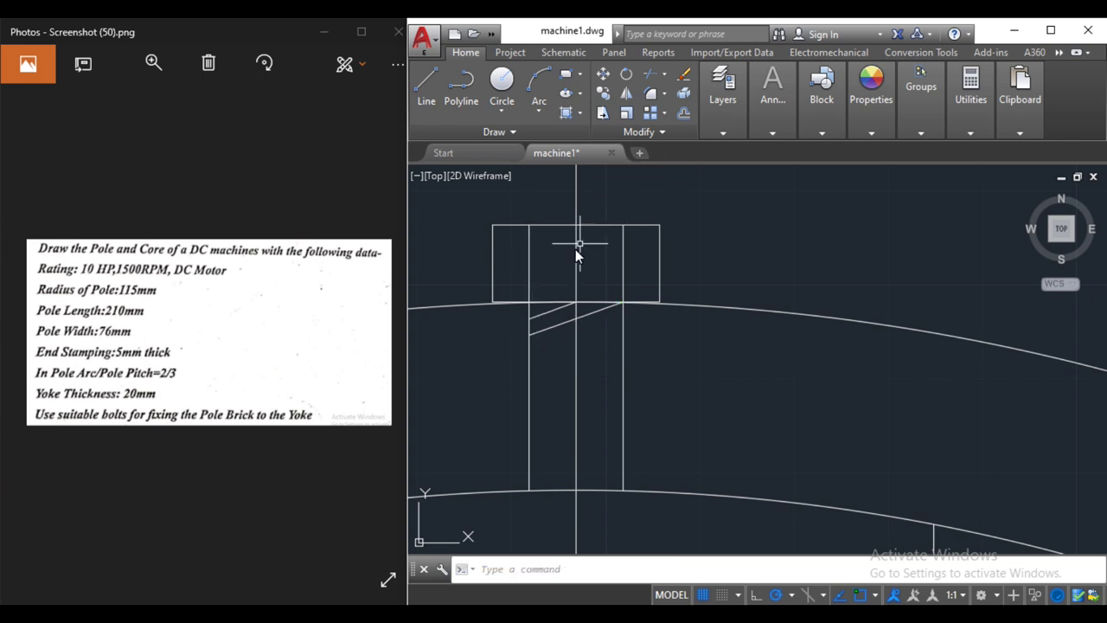
pyautogui.write('arrayrect')
pyautogui.press('Return')
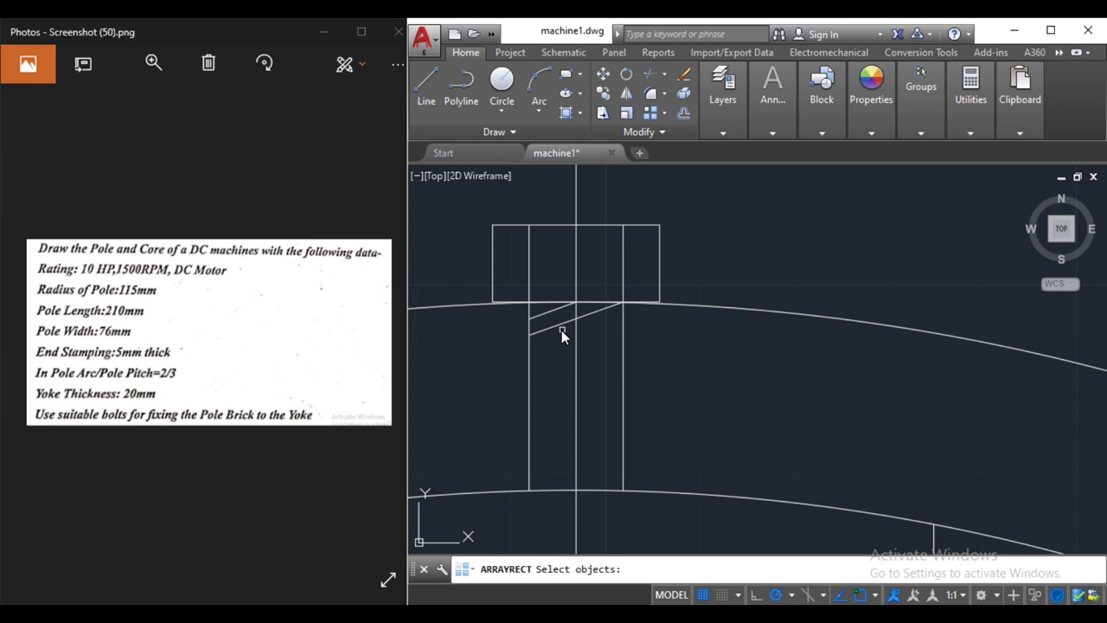
# Array the slanted thread line in 1 column, row spacing 1 and 15 rows.
pyautogui.click(560, 329)
pyautogui.press('Return')
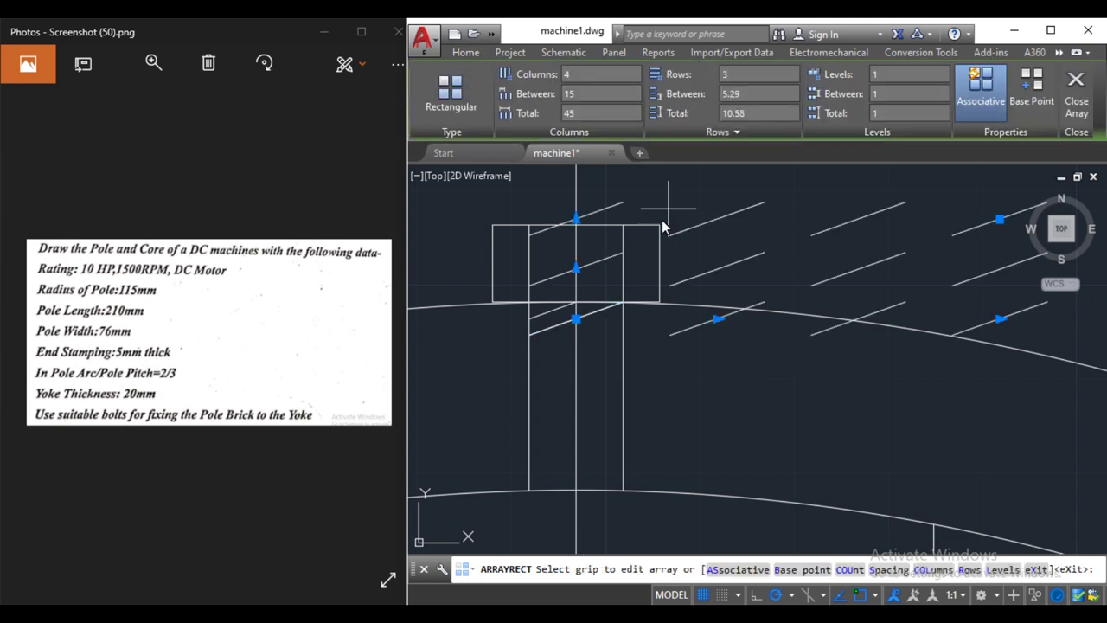
pyautogui.doubleClick(605, 74)
pyautogui.write('1')
pyautogui.click(738, 78)
pyautogui.doubleClick(601, 93)
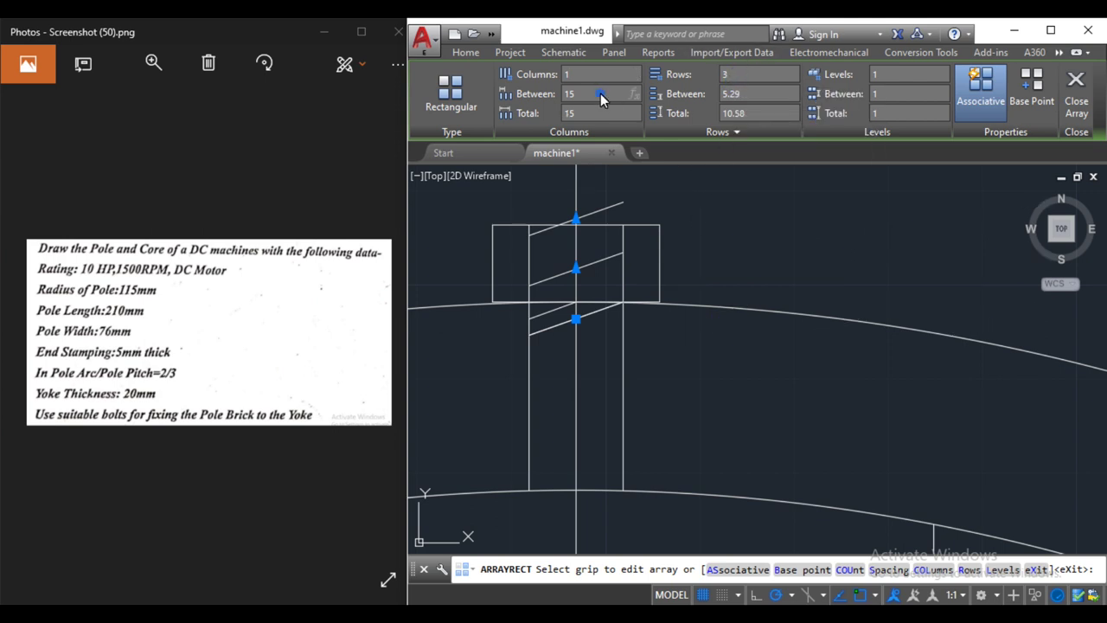
pyautogui.write('1')
pyautogui.press('Return')
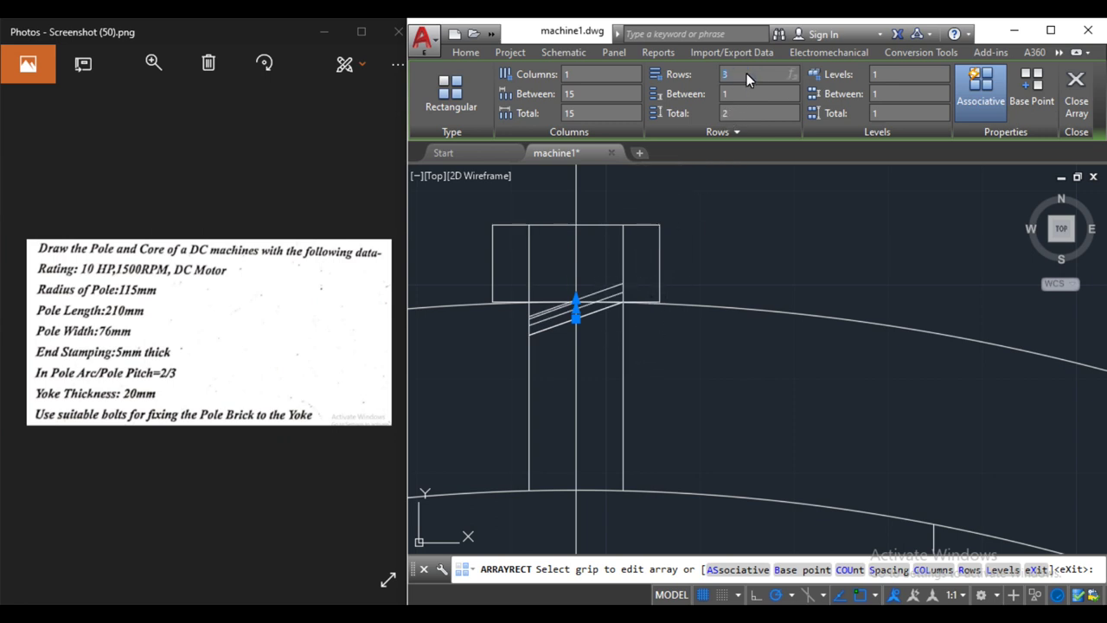
pyautogui.write('15')
pyautogui.press('Return')
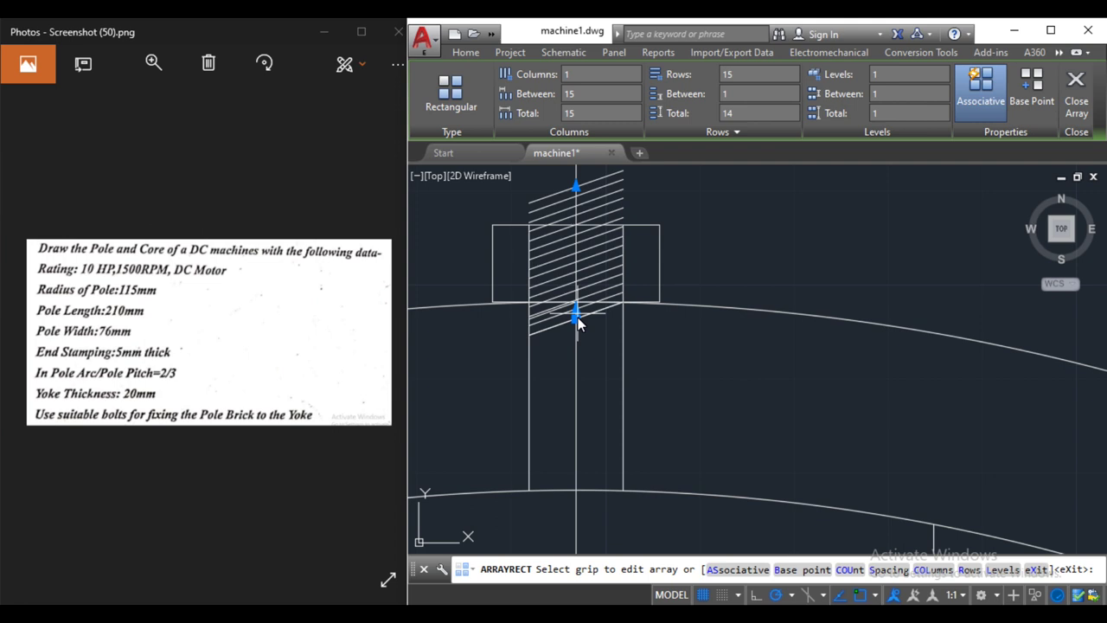
# Move the array's base grip down to the lower yoke arc and reduce it to 10 rows.
pyautogui.click(576, 320)
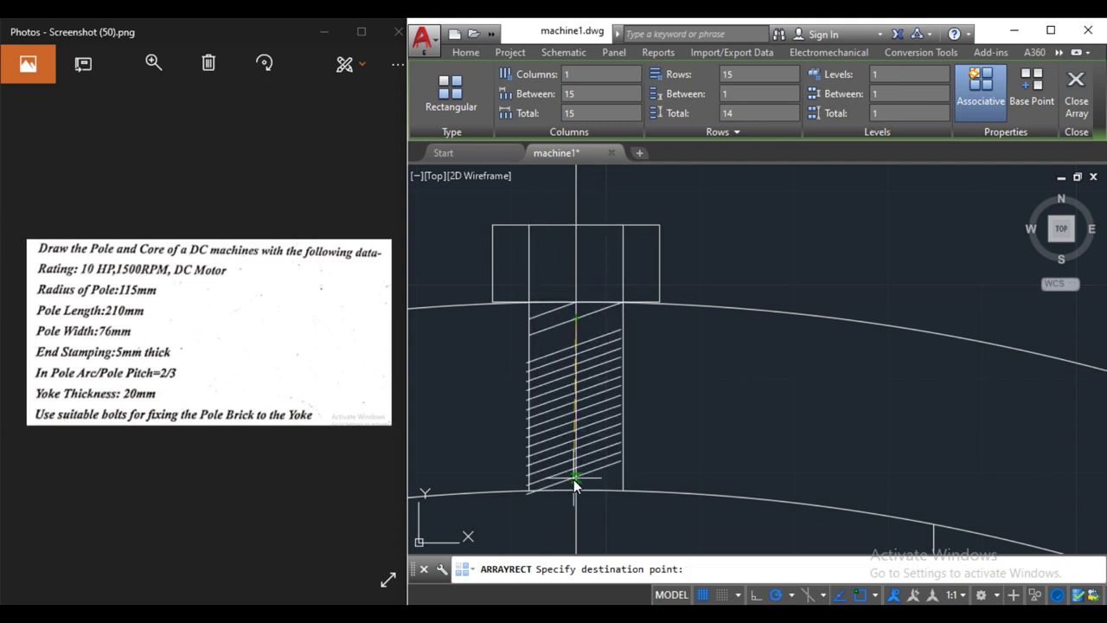
pyautogui.click(576, 474)
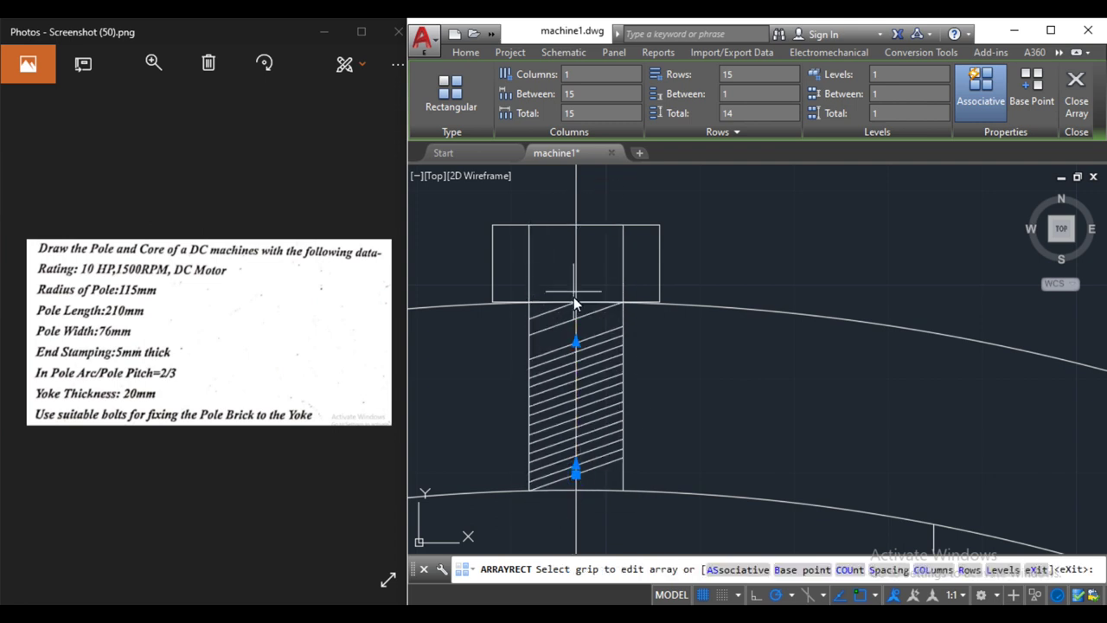
pyautogui.click(733, 75)
pyautogui.write('10')
pyautogui.press('Return')
pyautogui.press('Return')
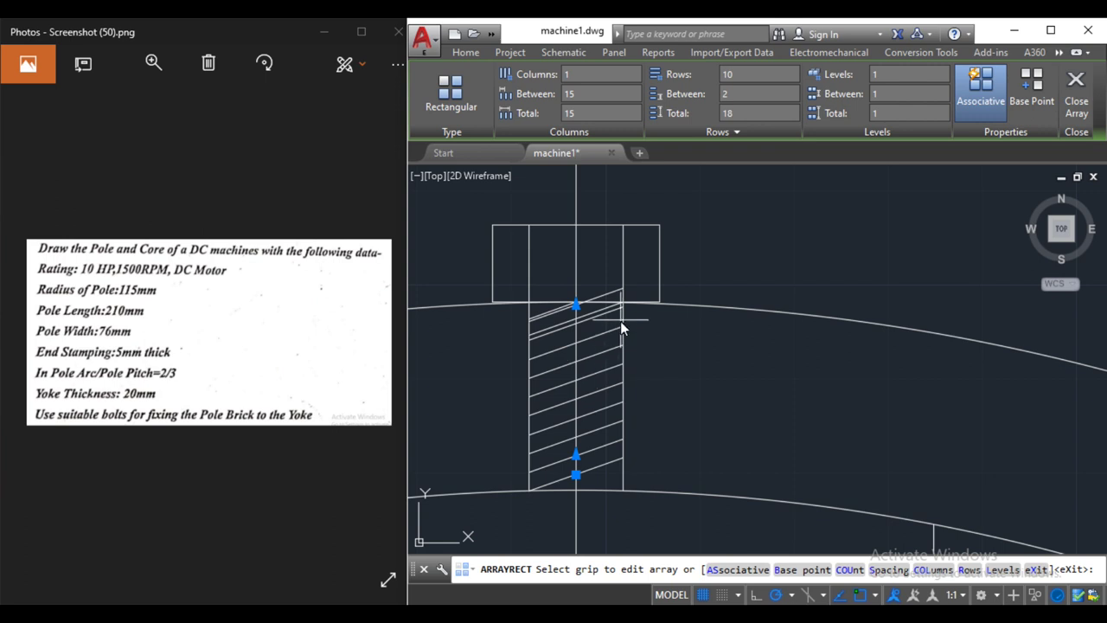
pyautogui.click(576, 474)
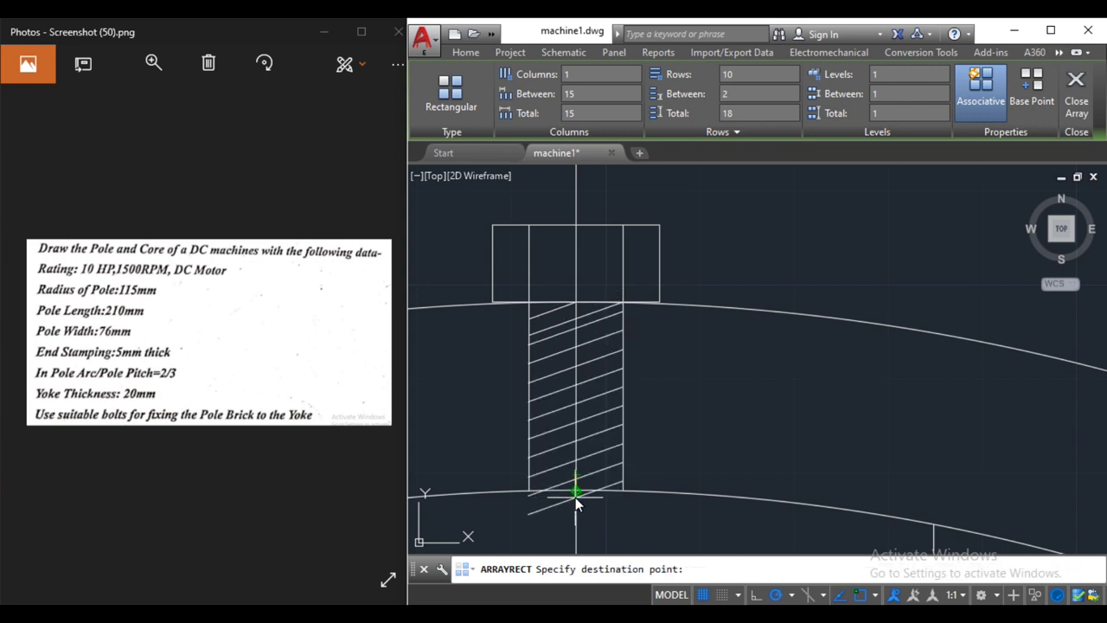
pyautogui.click(576, 491)
pyautogui.click(576, 491)
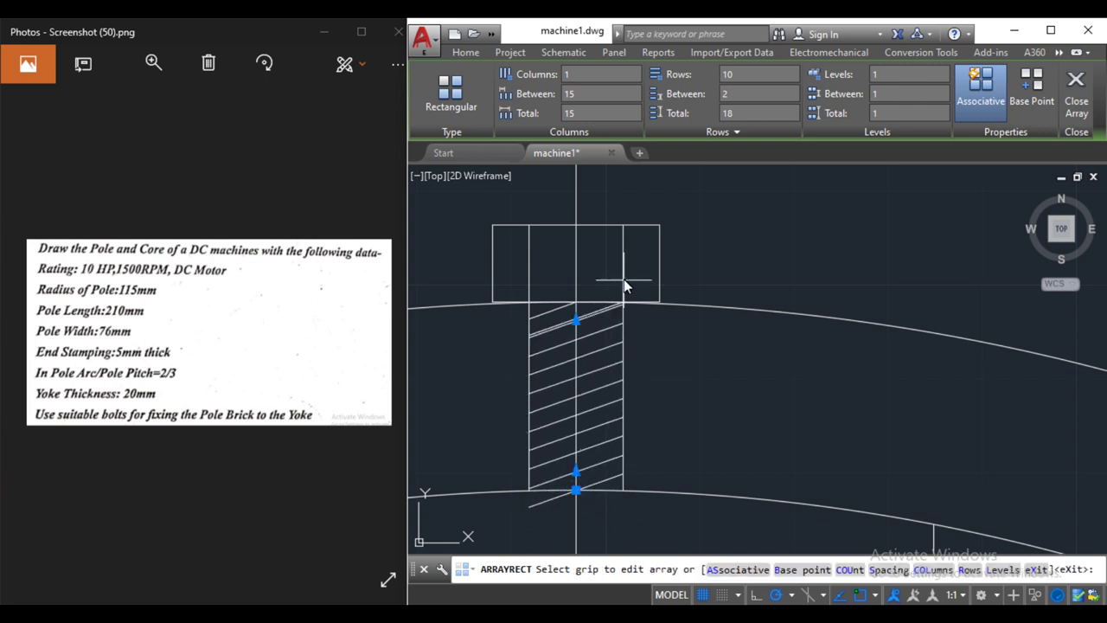
pyautogui.write('1')
pyautogui.press('Return')
pyautogui.press('Return')
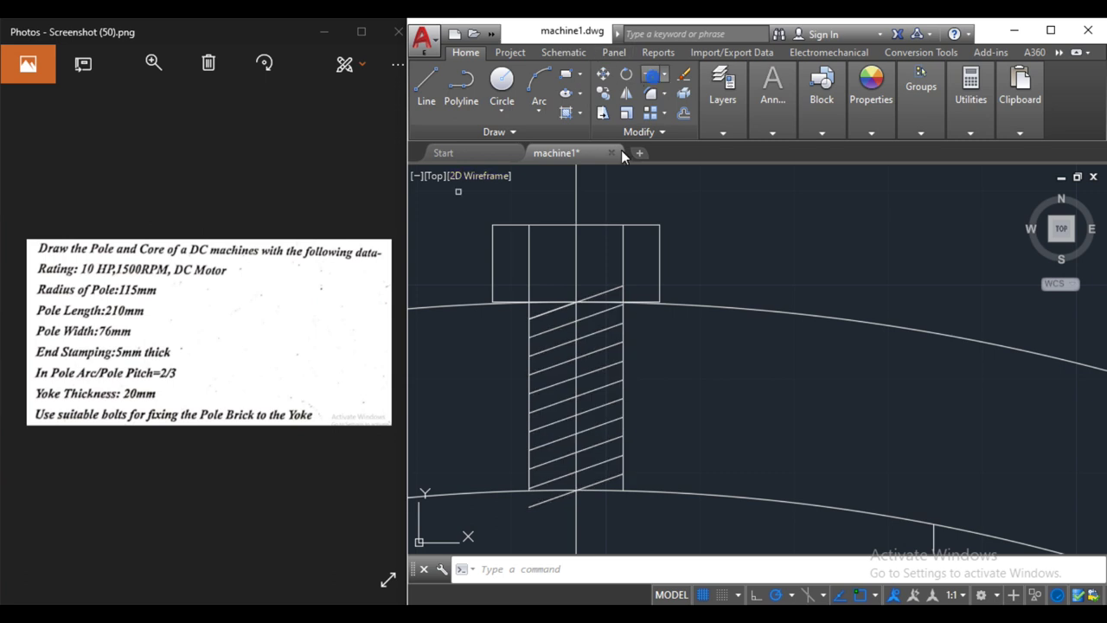
# Pick the bolt head and lower arc as trim edges, then explode the thread array into lines.
pyautogui.write('tr')
pyautogui.press('Return')
pyautogui.click(540, 302)
pyautogui.click(559, 492)
pyautogui.press('Return')
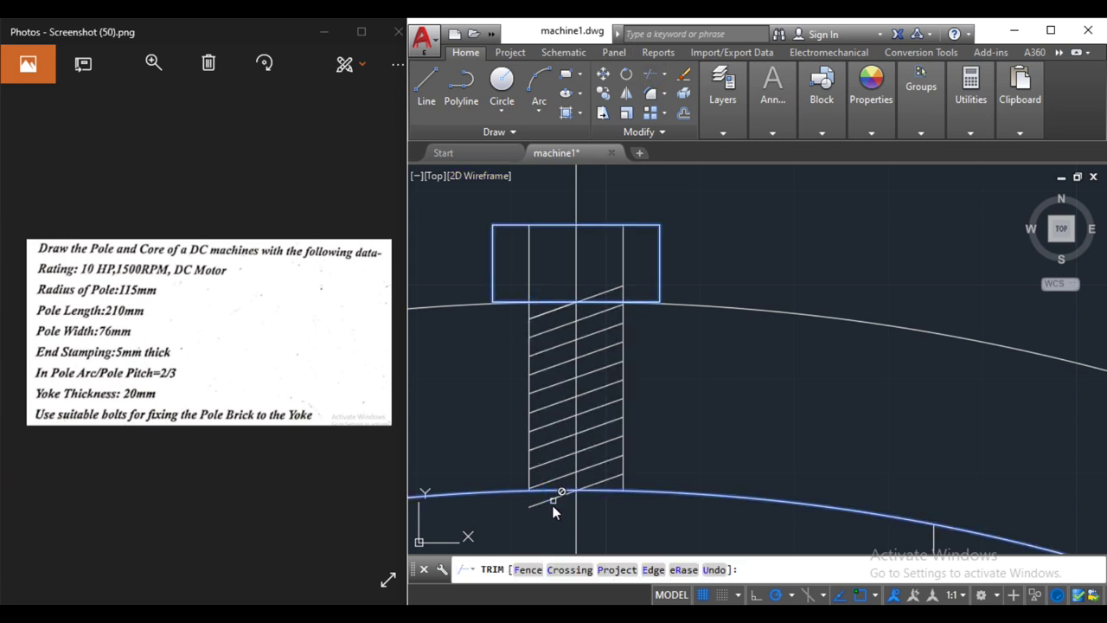
pyautogui.click(683, 93)
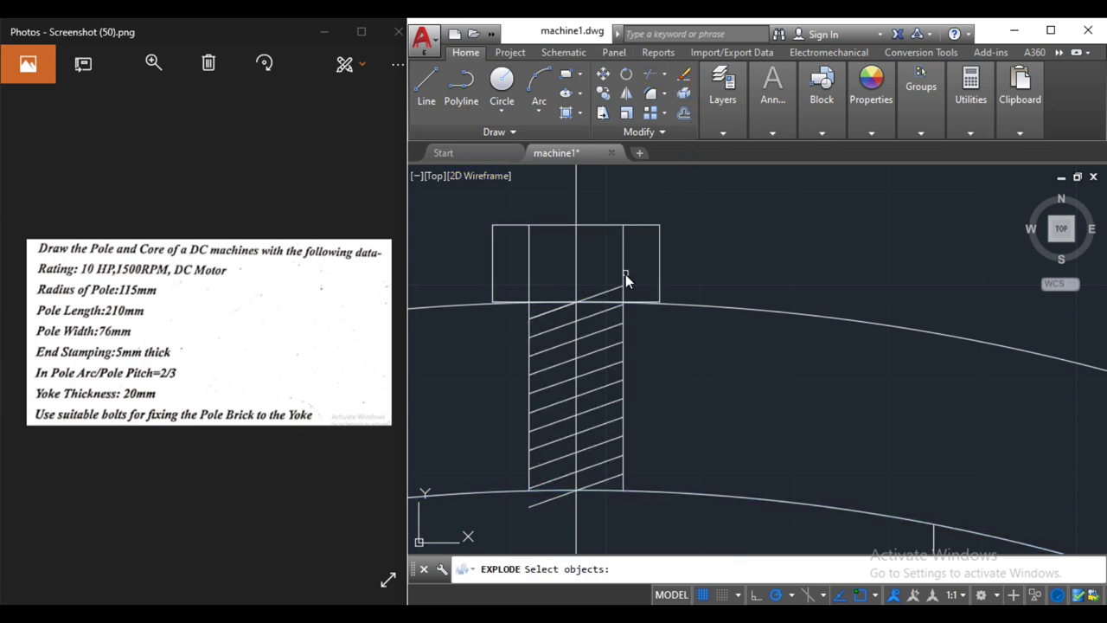
pyautogui.click(609, 325)
pyautogui.press('Return')
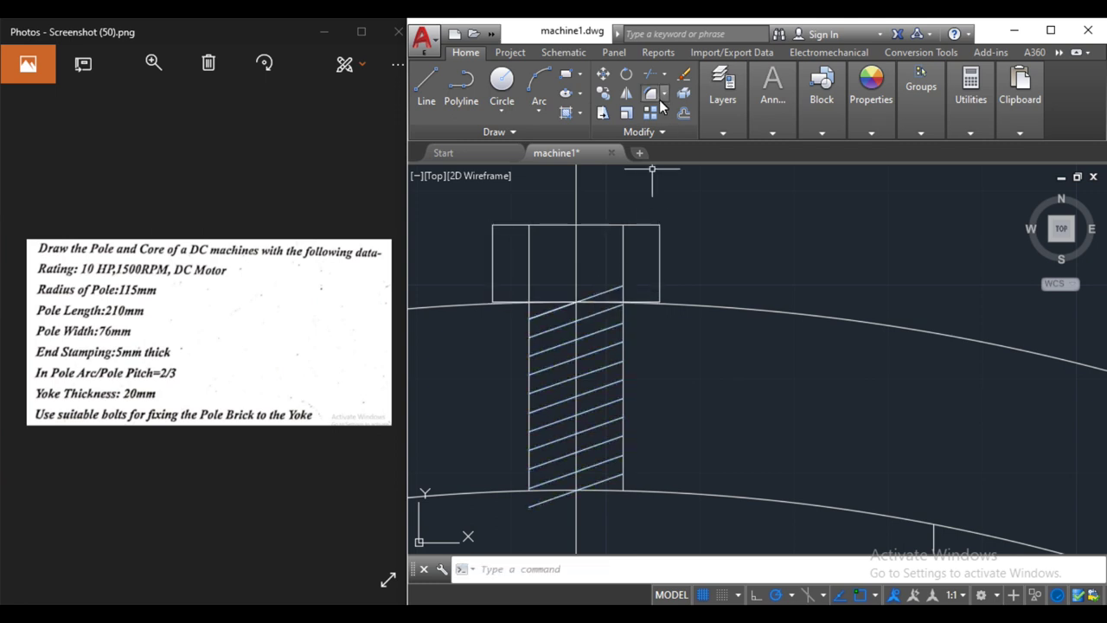
# Trim the thread line protruding above the arc back to the bolt head outline.
pyautogui.click(651, 74)
pyautogui.click(594, 303)
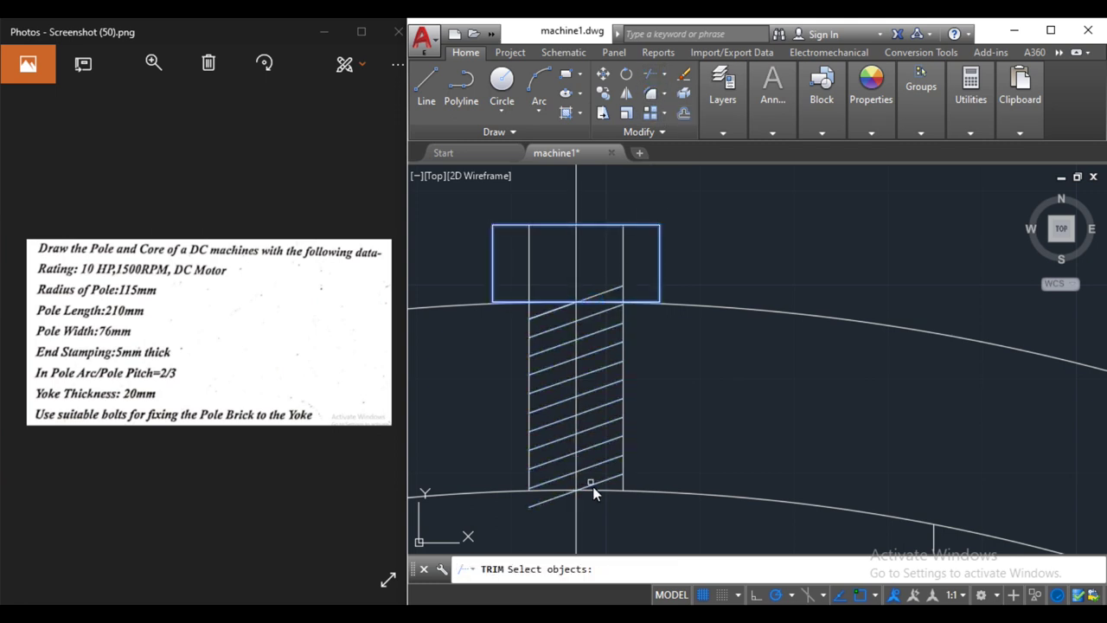
pyautogui.press('Return')
pyautogui.click(597, 296)
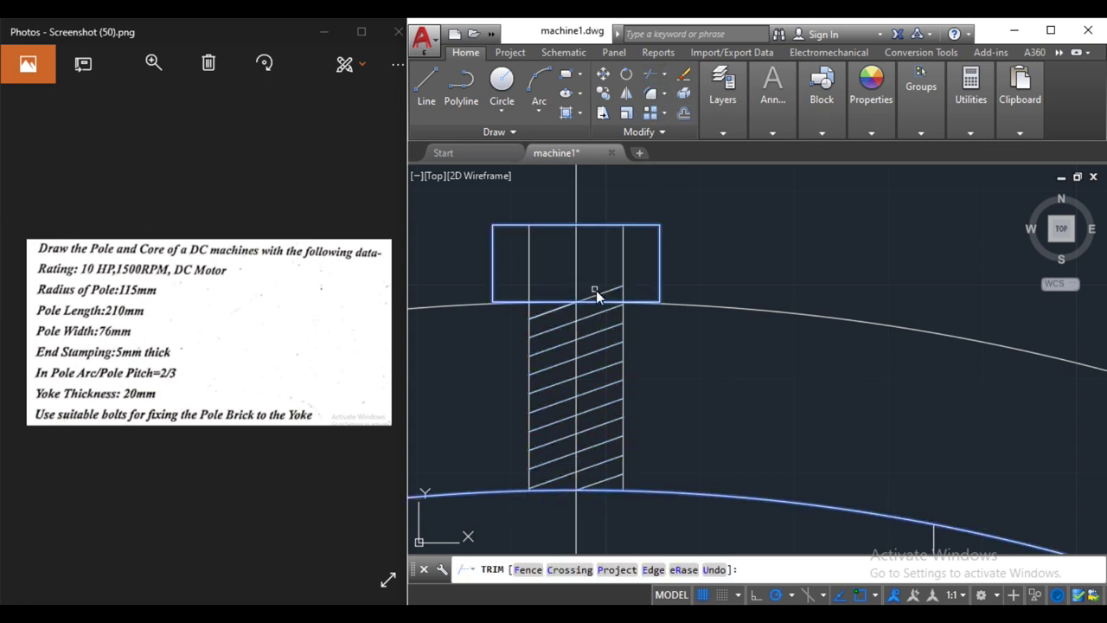
pyautogui.press('Return')
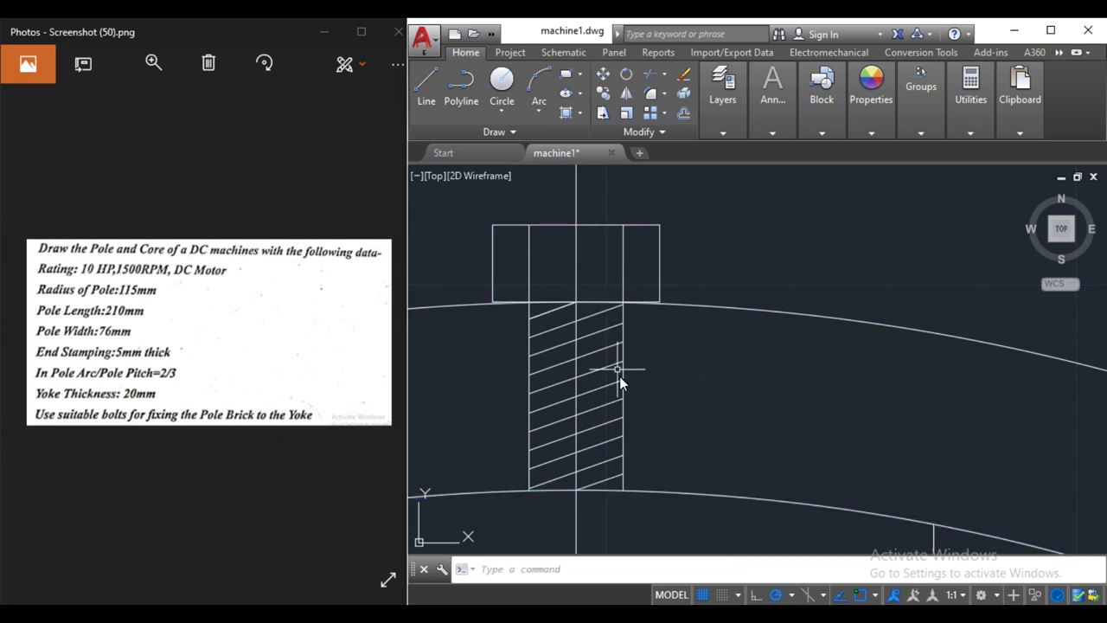
pyautogui.click(426, 87)
pyautogui.click(611, 327)
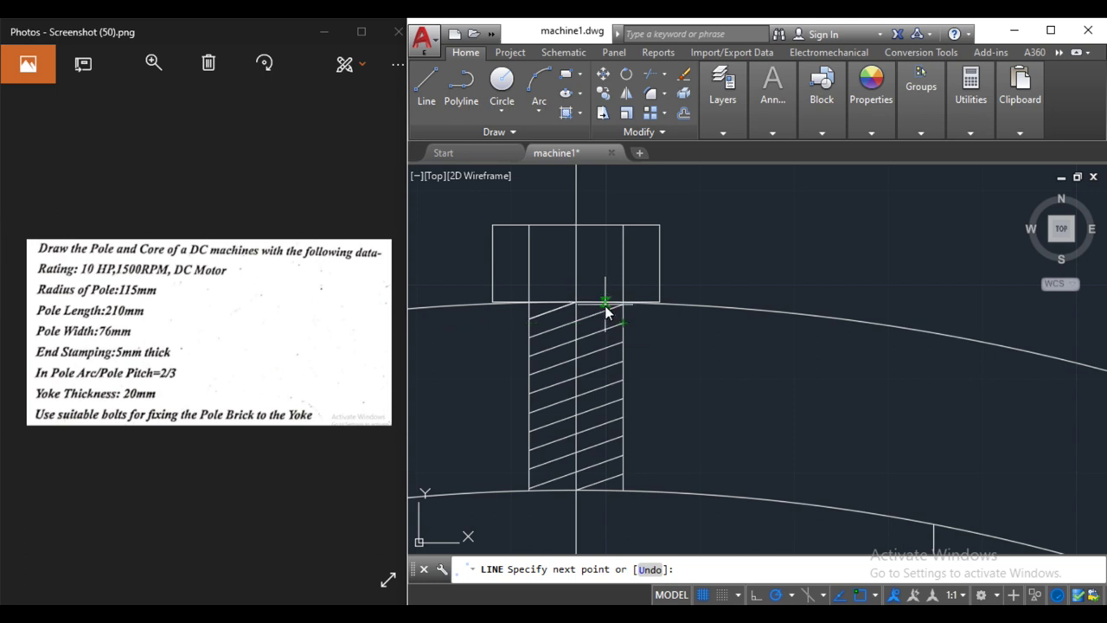
pyautogui.press('Escape')
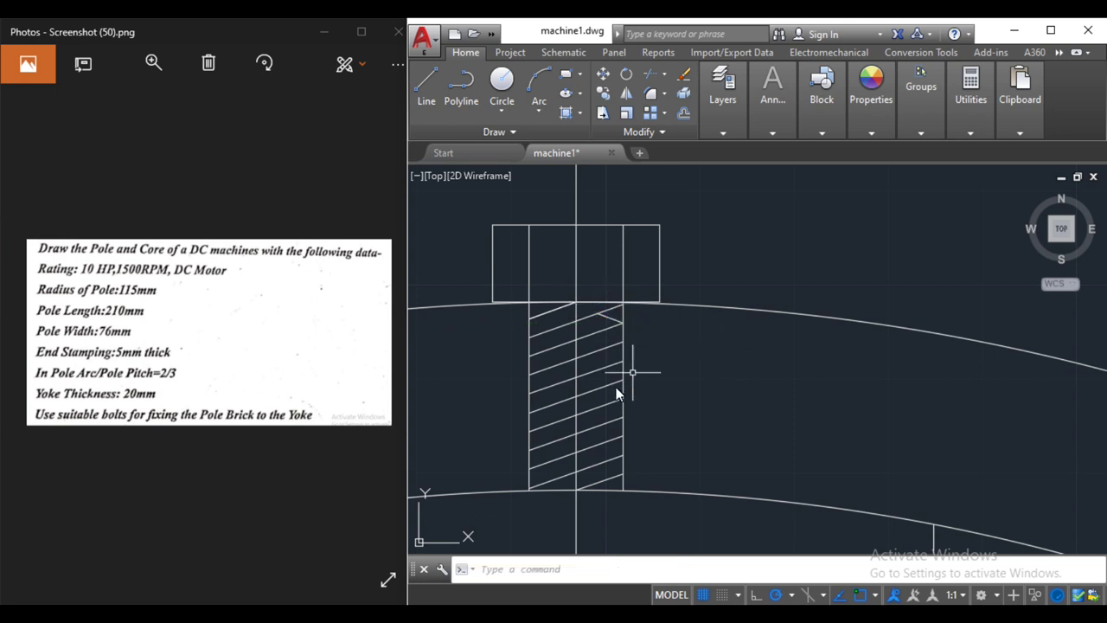
# Stretch the hatch line's upper endpoint onto the yoke arc.
pyautogui.click(596, 310)
pyautogui.click(612, 307)
pyautogui.write('l')
pyautogui.press('Return')
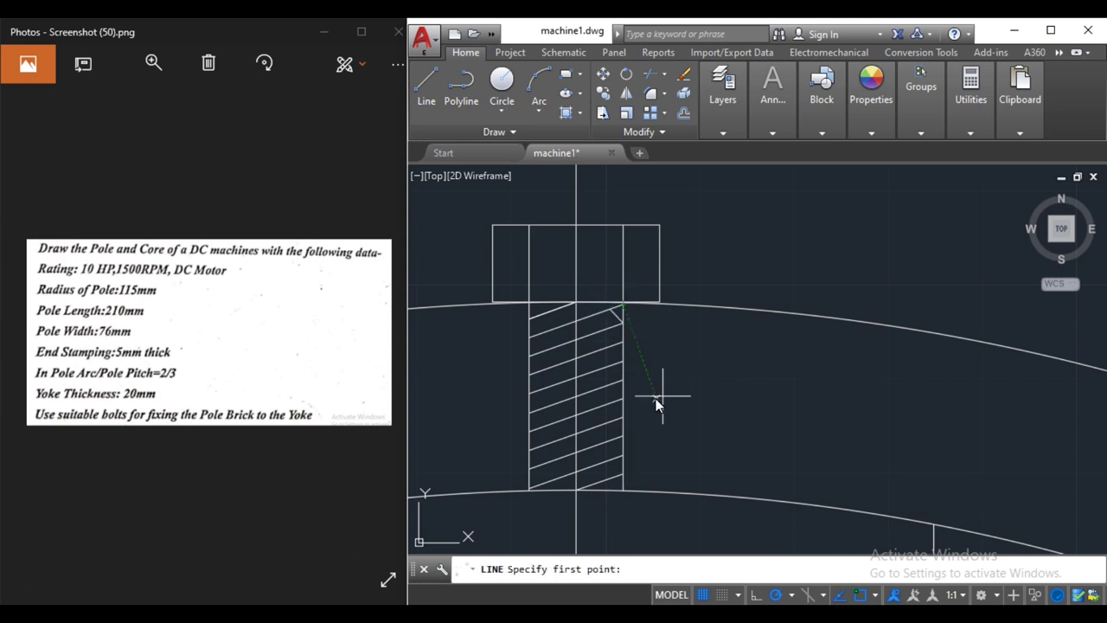
pyautogui.click(637, 337)
pyautogui.press('Escape')
# Copy the short slanted line into the gaps along the shank edge.
pyautogui.click(617, 316)
pyautogui.write('co')
pyautogui.press('Return')
pyautogui.click(619, 324)
pyautogui.click(621, 344)
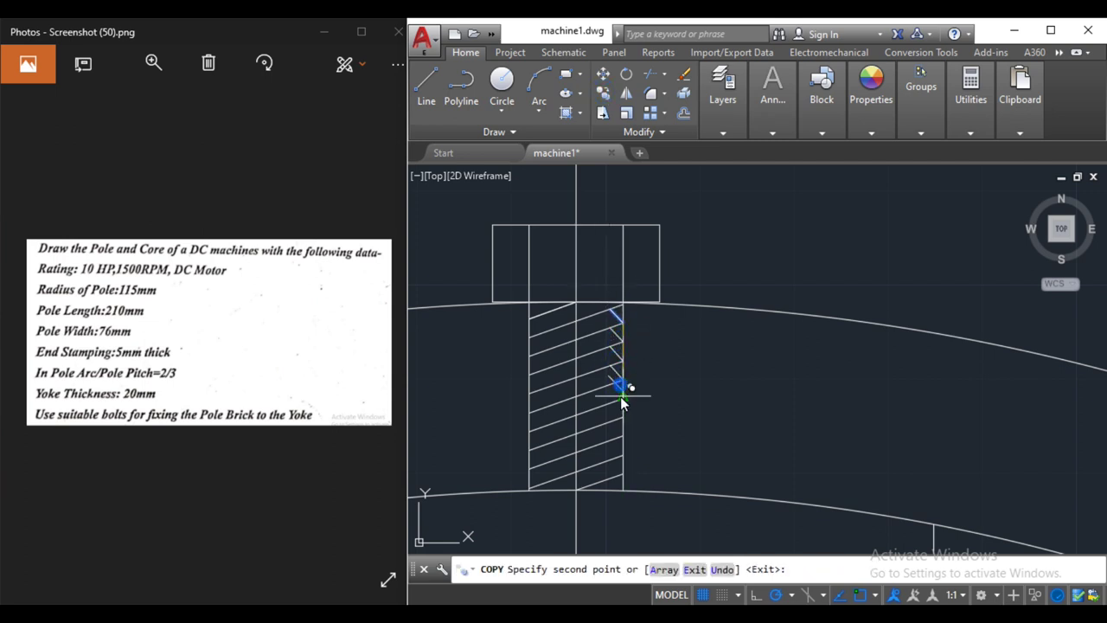
pyautogui.click(620, 458)
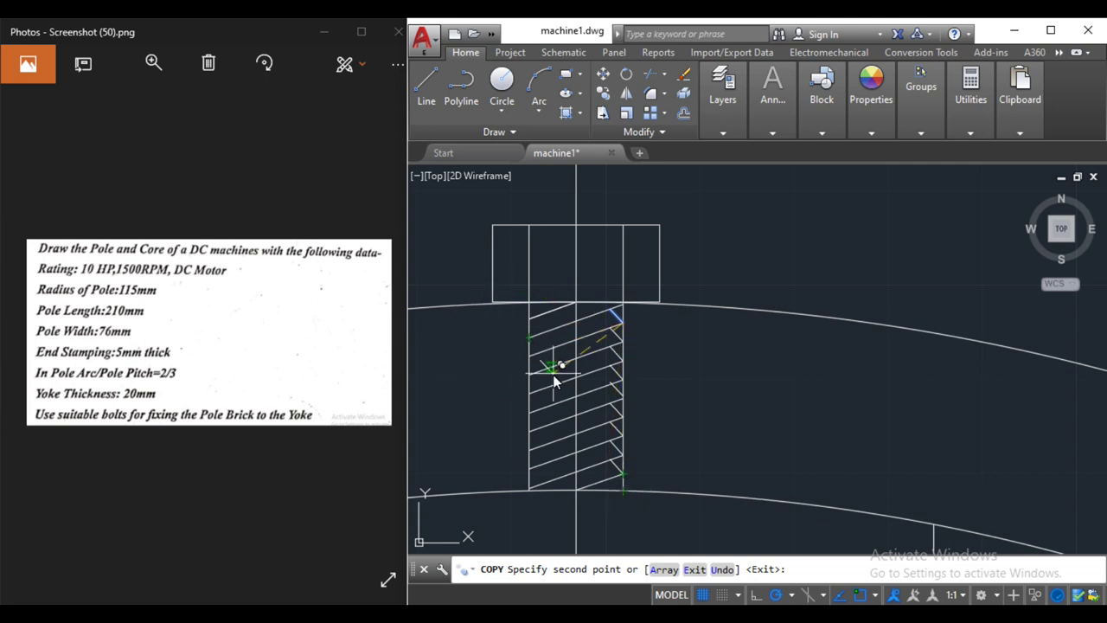
pyautogui.press('Return')
pyautogui.press('Return')
# Copy the short slanted line down to the hatch's lower-left corner at the lower arc.
pyautogui.click(604, 318)
pyautogui.press('Return')
pyautogui.click(606, 313)
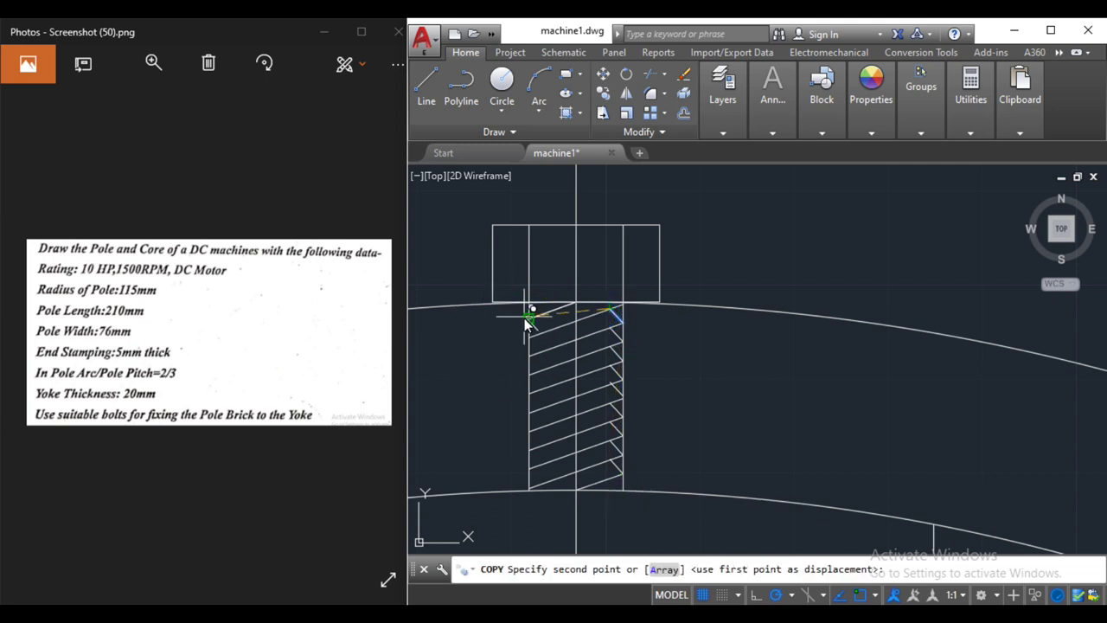
pyautogui.click(525, 318)
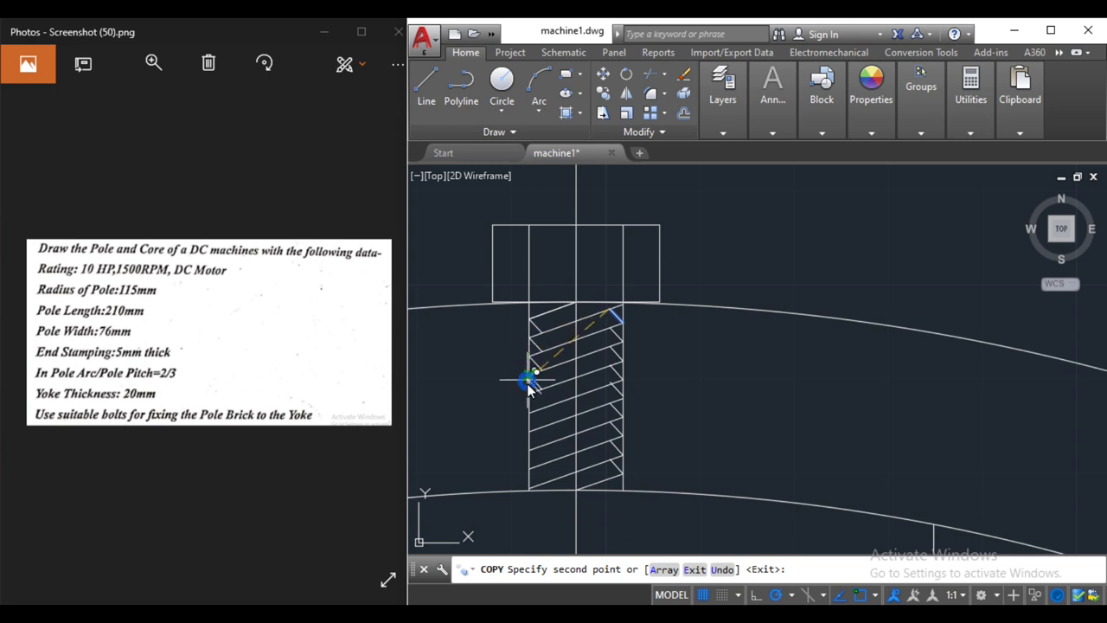
pyautogui.scroll(4, 532, 368)
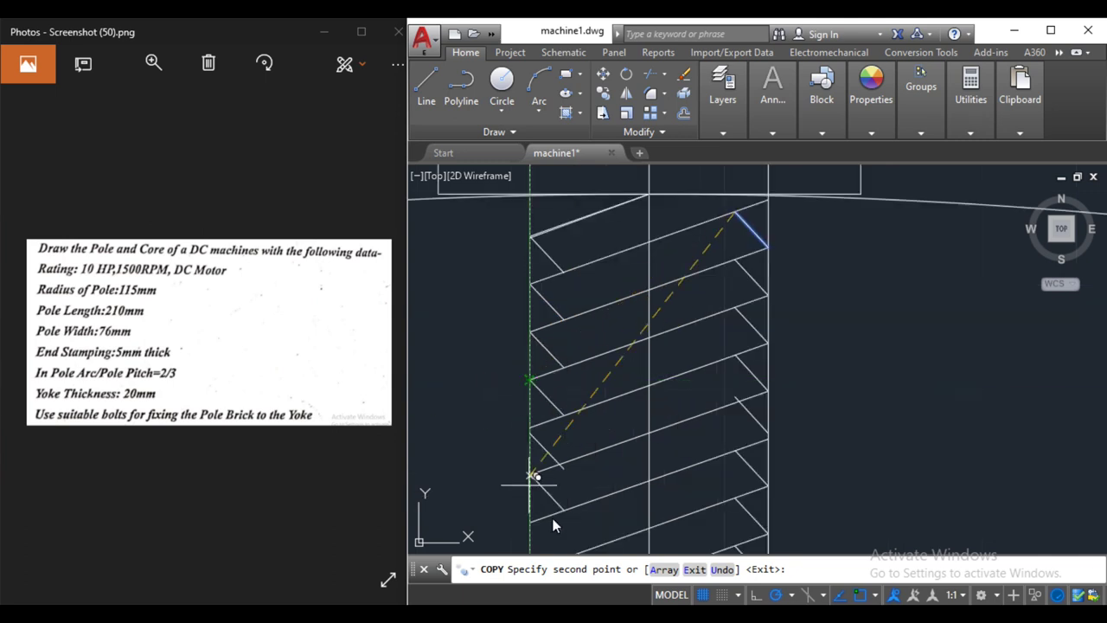
pyautogui.scroll(-2, 531, 424)
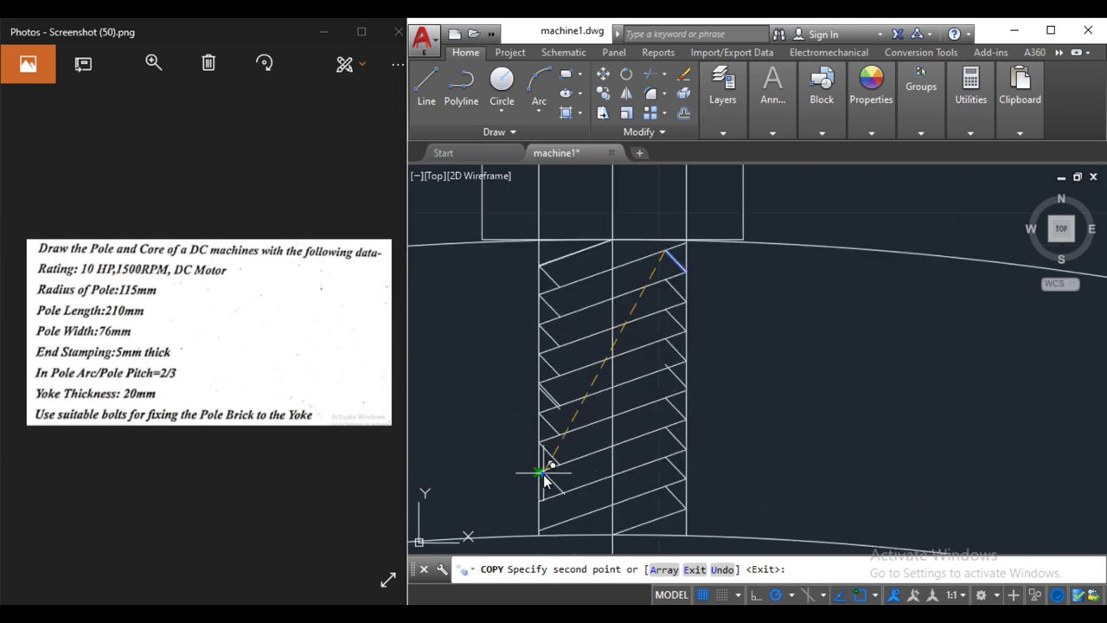
pyautogui.scroll(-2, 545, 500)
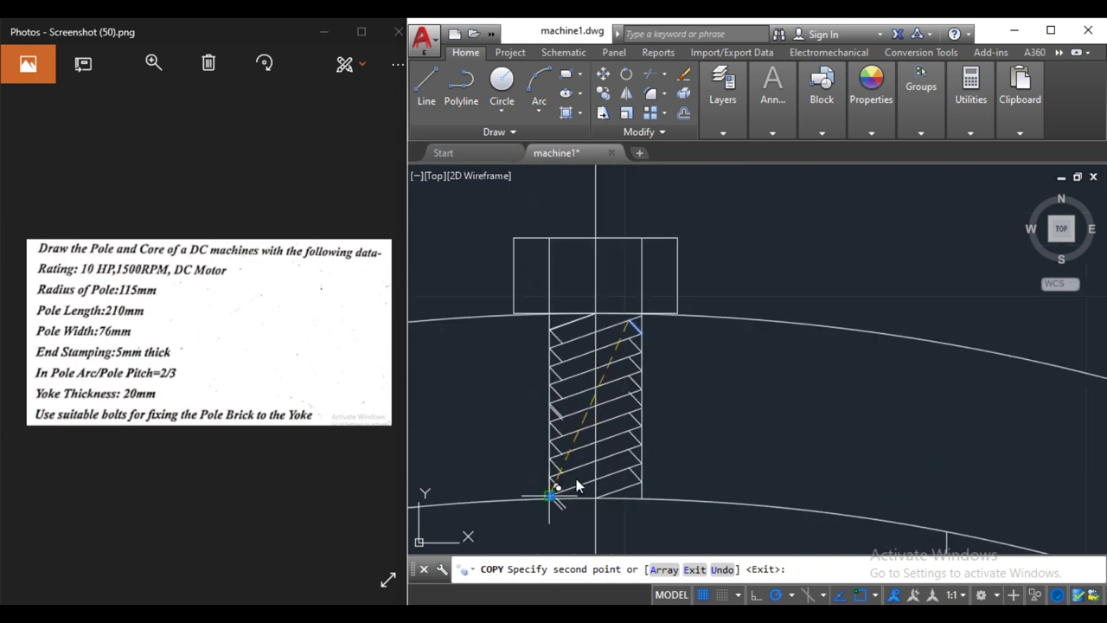
pyautogui.click(577, 486)
pyautogui.press('Return')
pyautogui.click(647, 76)
# Window-select all of the bolt's thread lines.
pyautogui.click(580, 499)
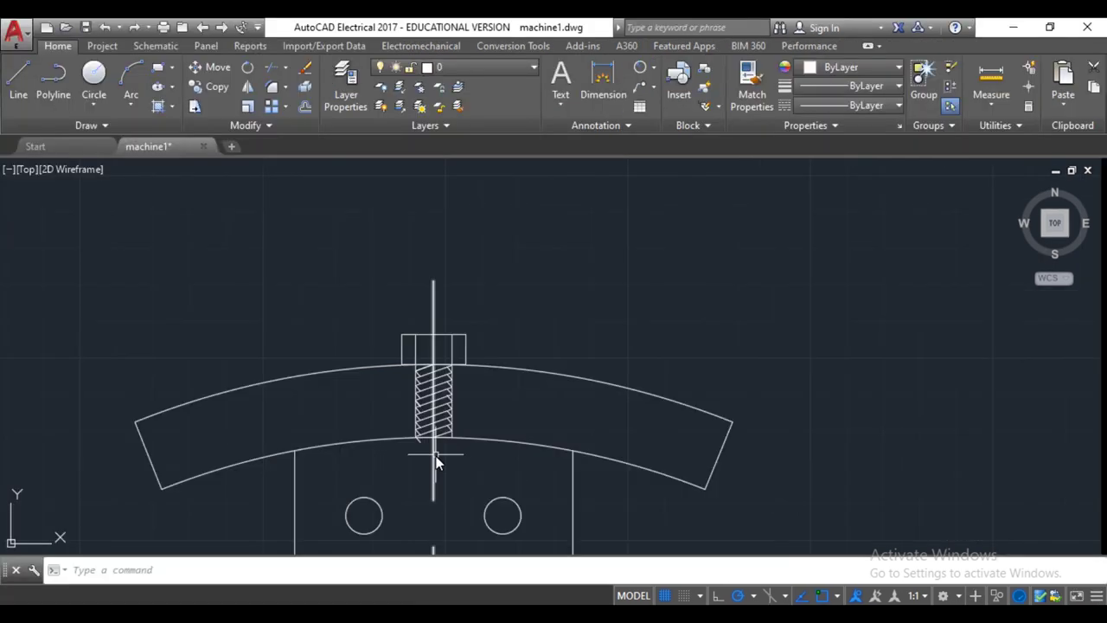
pyautogui.scroll(5, 441, 455)
pyautogui.scroll(-3, 417, 459)
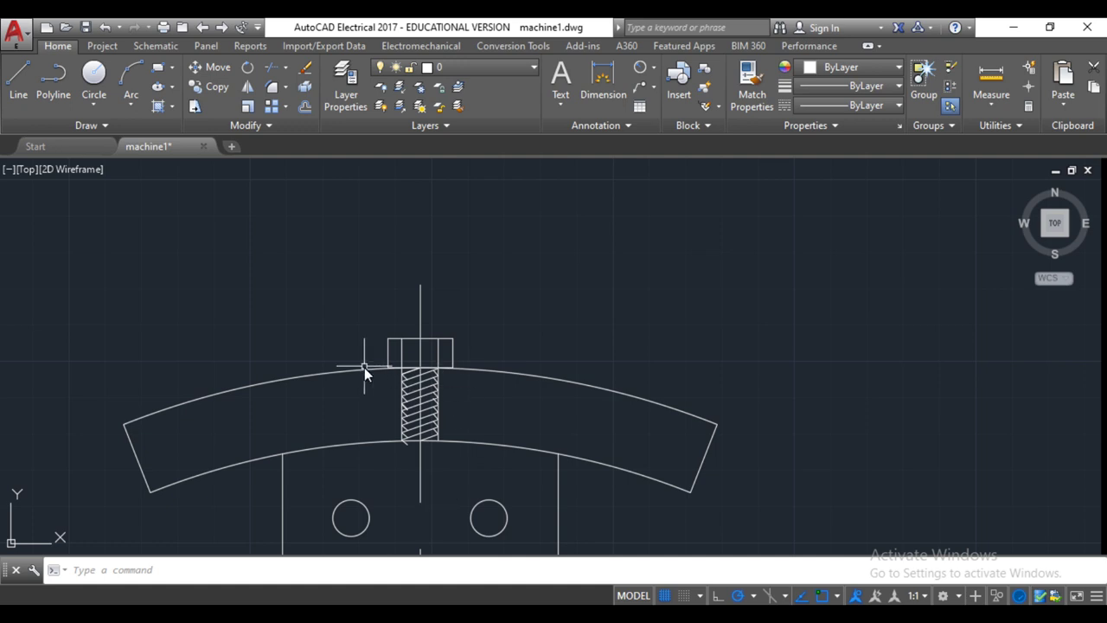
pyautogui.click(394, 359)
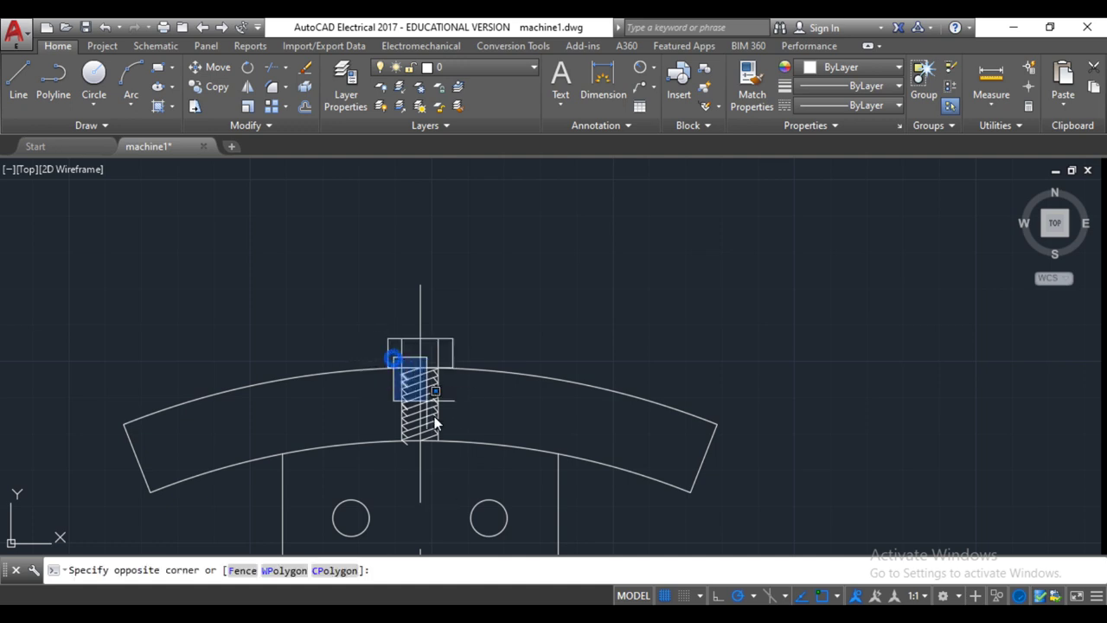
pyautogui.click(456, 468)
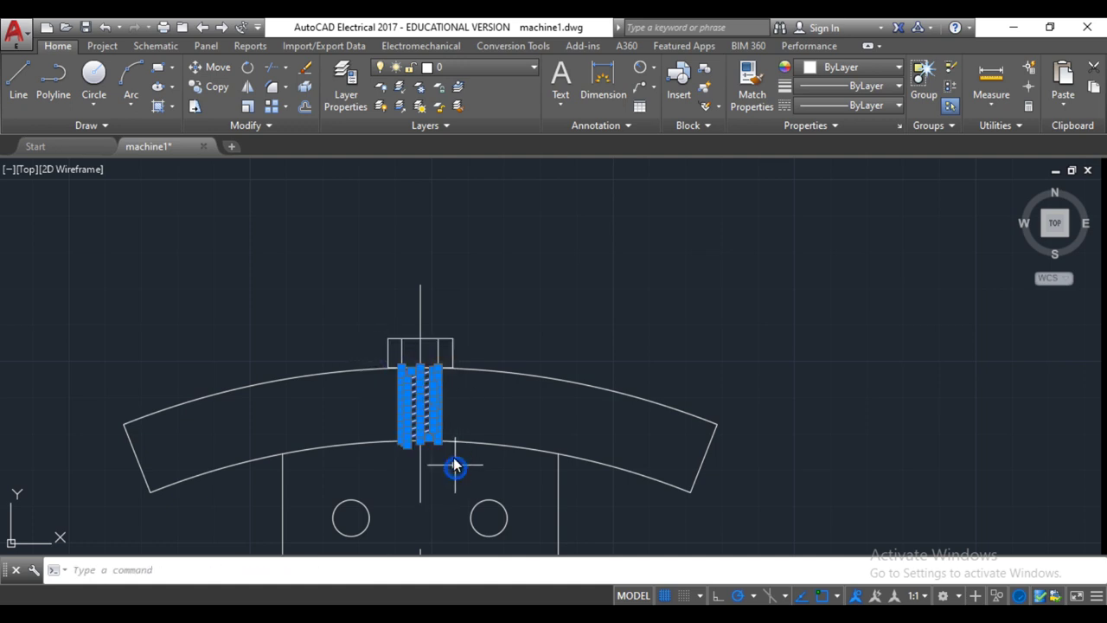
pyautogui.click(466, 400)
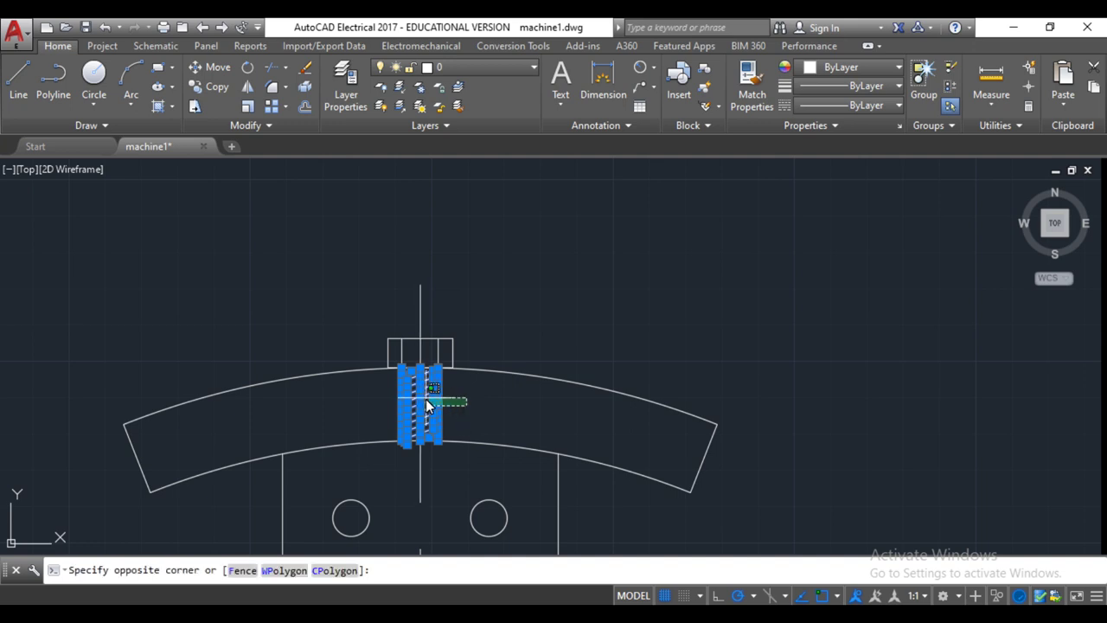
pyautogui.click(423, 407)
pyautogui.click(414, 411)
pyautogui.click(377, 403)
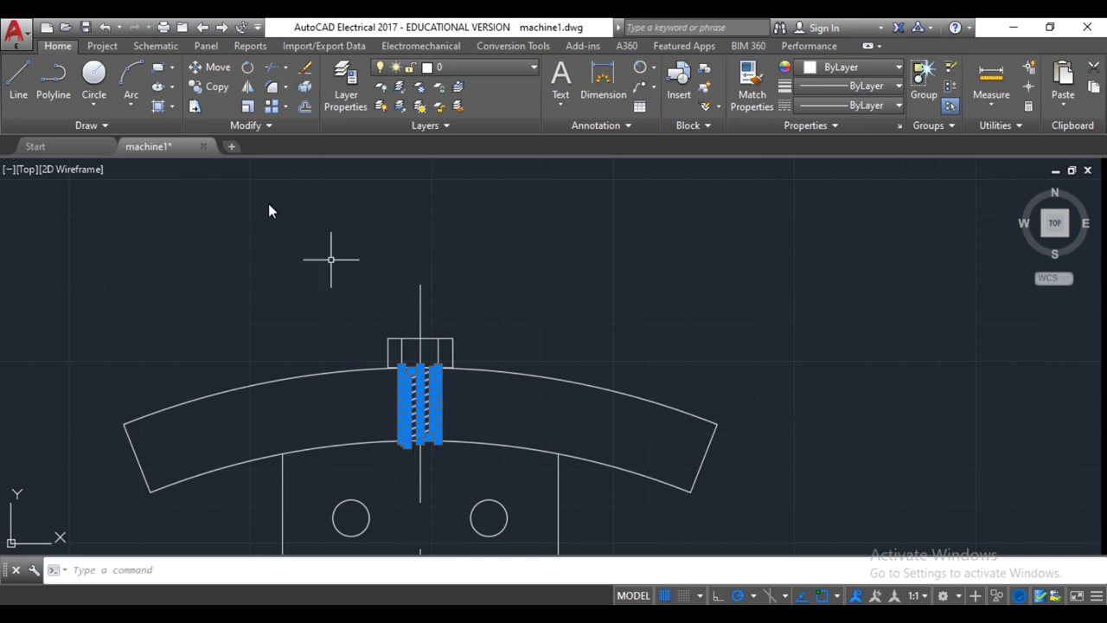
# Copy the threads from their top down to the inner arc to extend the bolt into the pole.
pyautogui.click(217, 87)
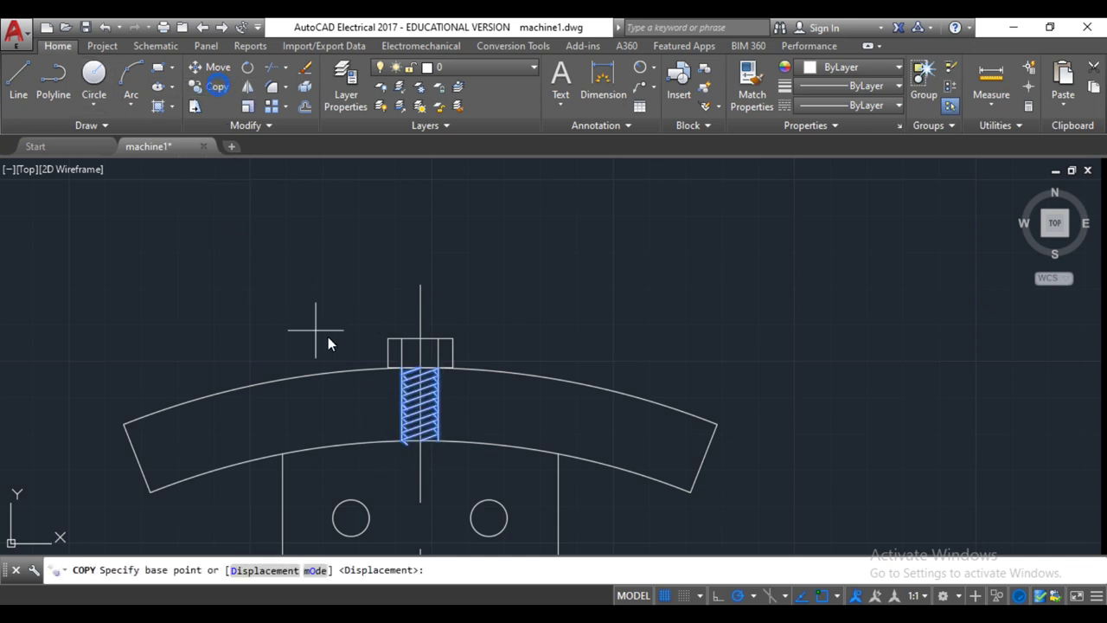
pyautogui.click(422, 370)
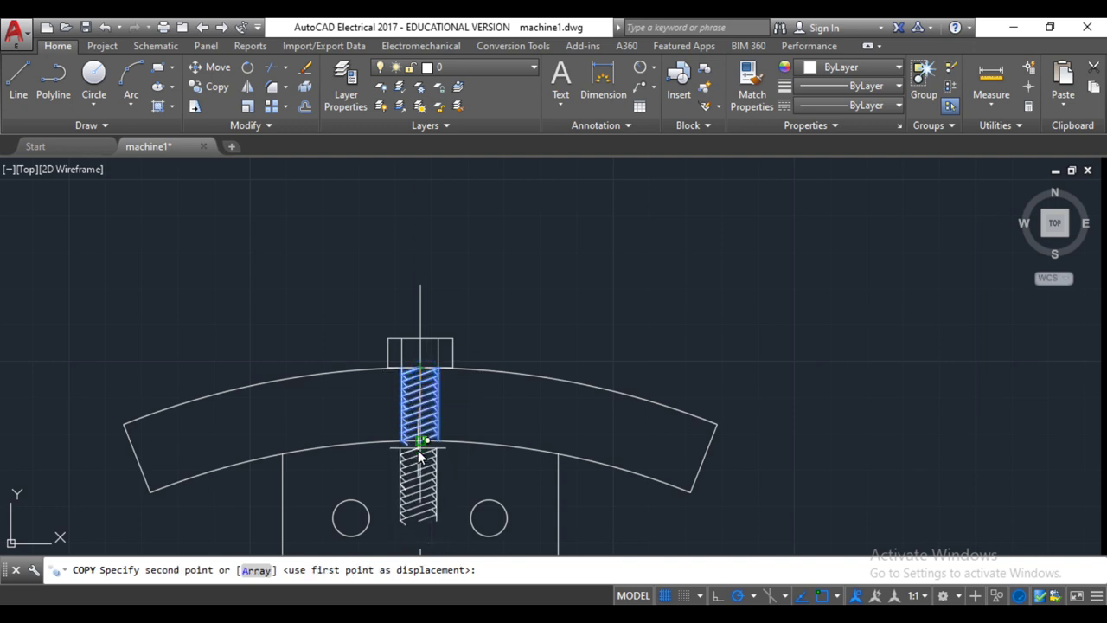
pyautogui.click(421, 442)
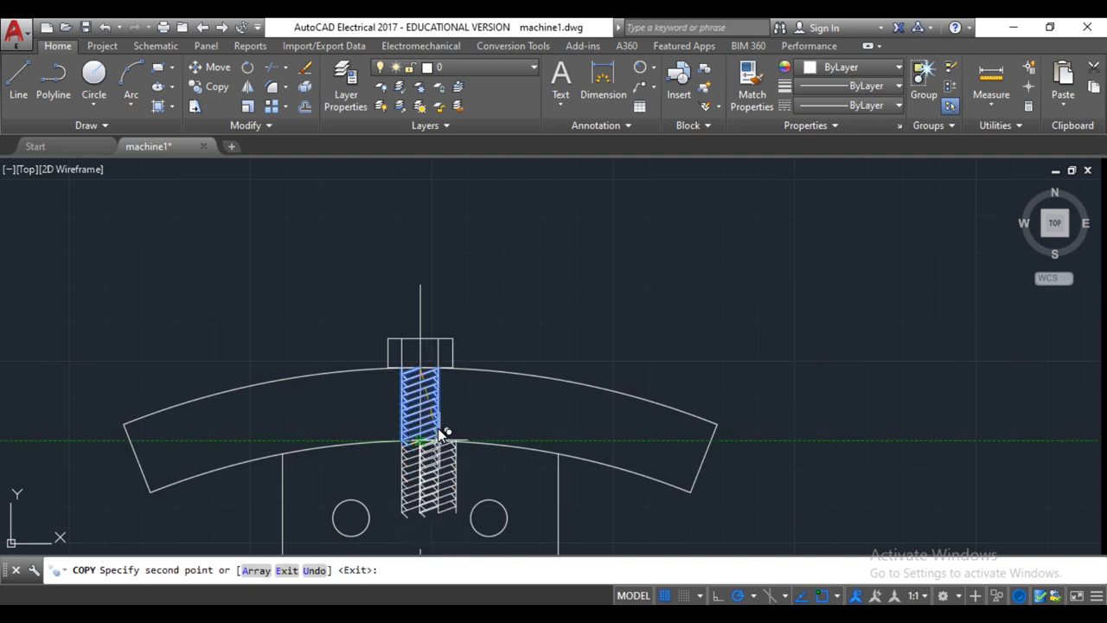
pyautogui.press('Return')
pyautogui.scroll(2, 397, 541)
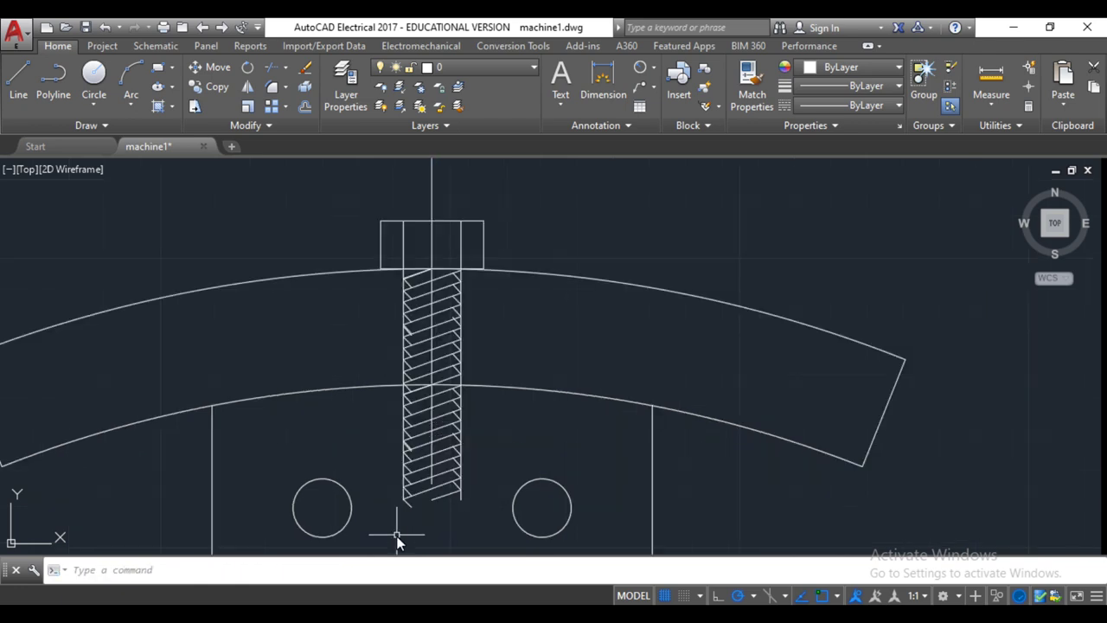
# Draw a line closing off the bottom of the bolt shank.
pyautogui.scroll(2, 397, 541)
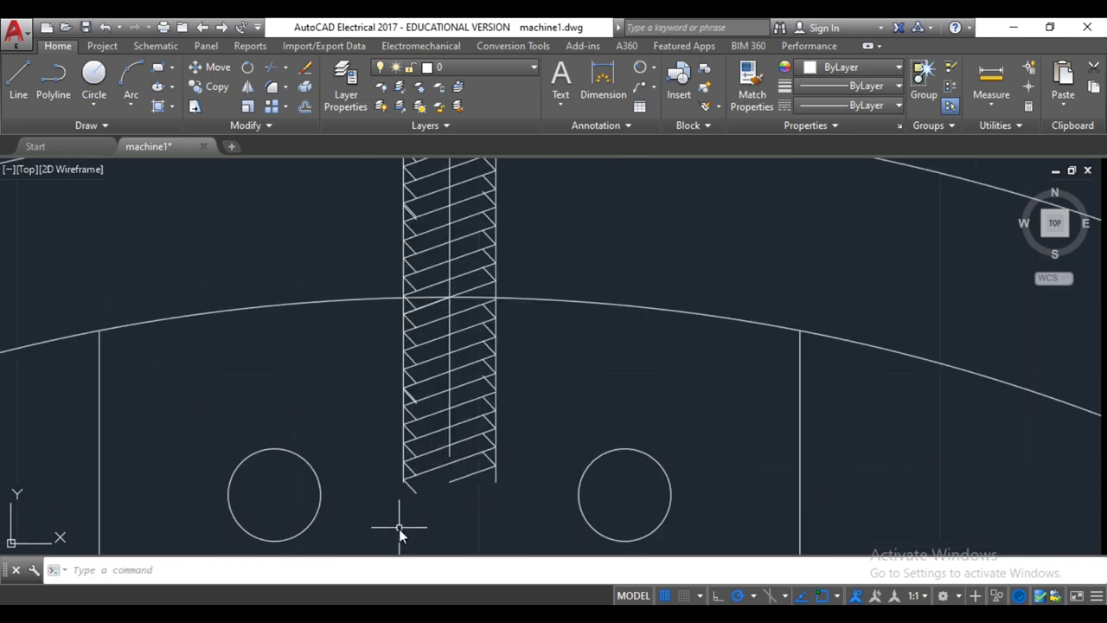
pyautogui.click(12, 76)
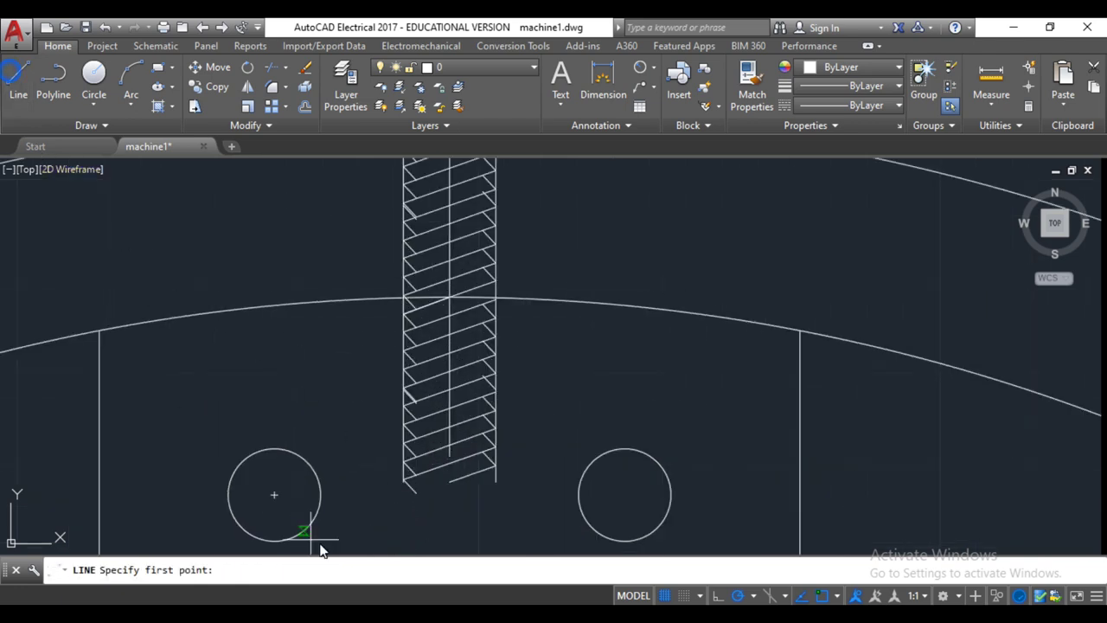
pyautogui.click(404, 478)
pyautogui.click(495, 485)
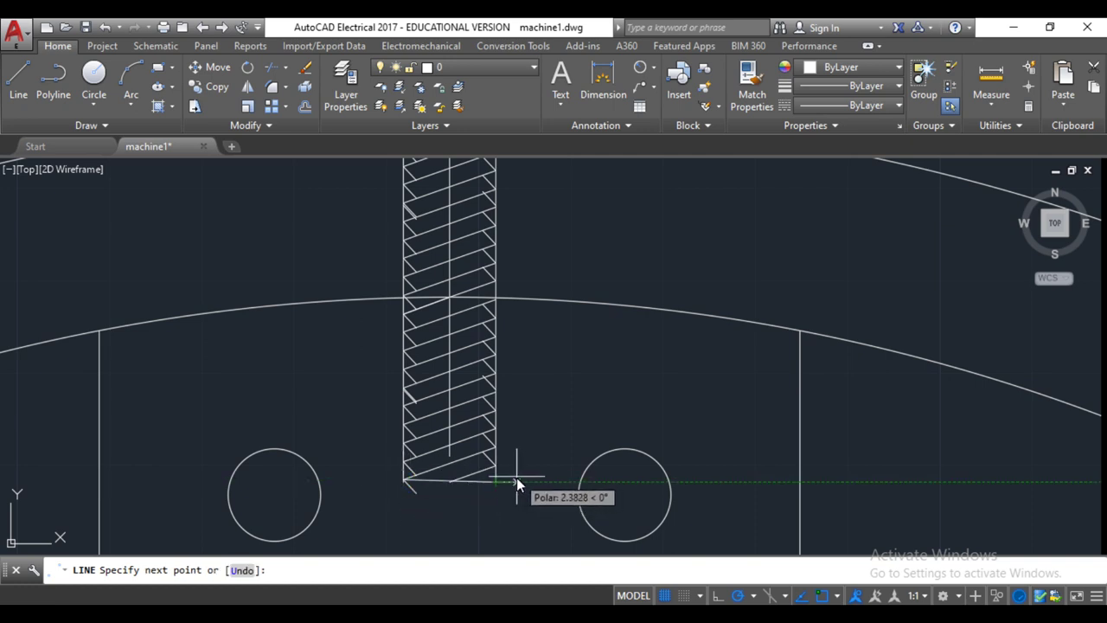
pyautogui.press('Escape')
# Trim the hatch line that sticks out below the new bottom edge.
pyautogui.scroll(2, 437, 508)
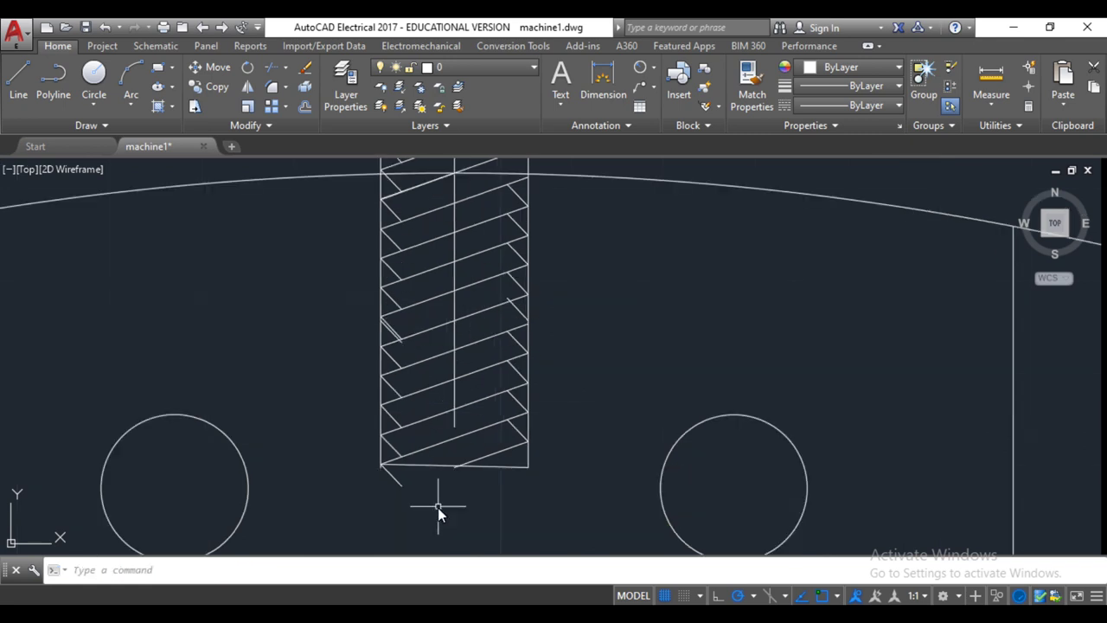
pyautogui.scroll(4, 437, 507)
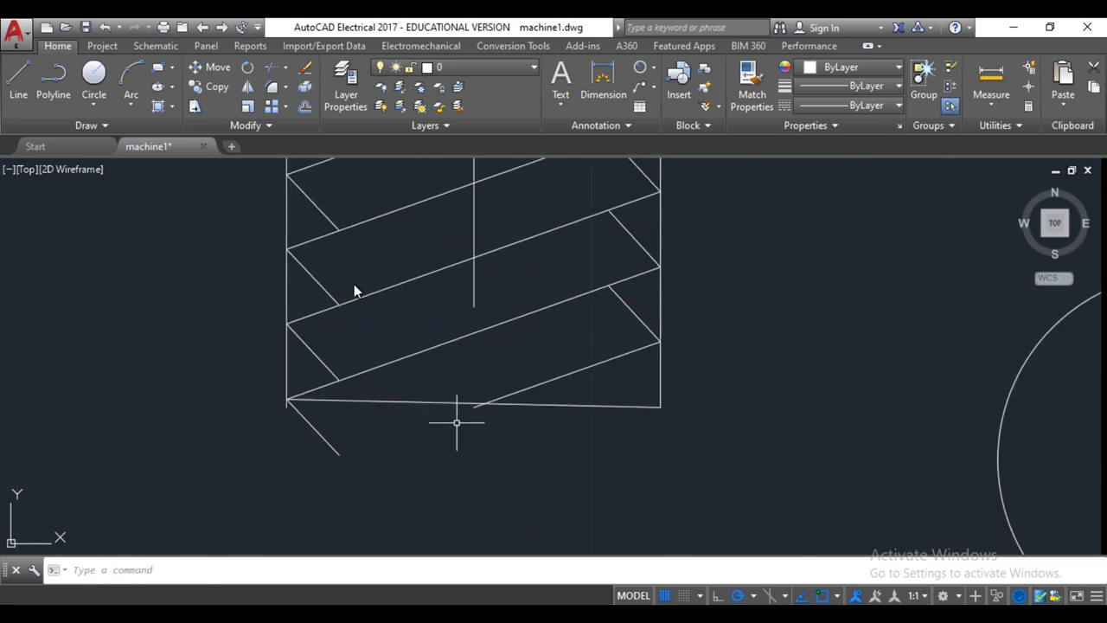
pyautogui.click(269, 74)
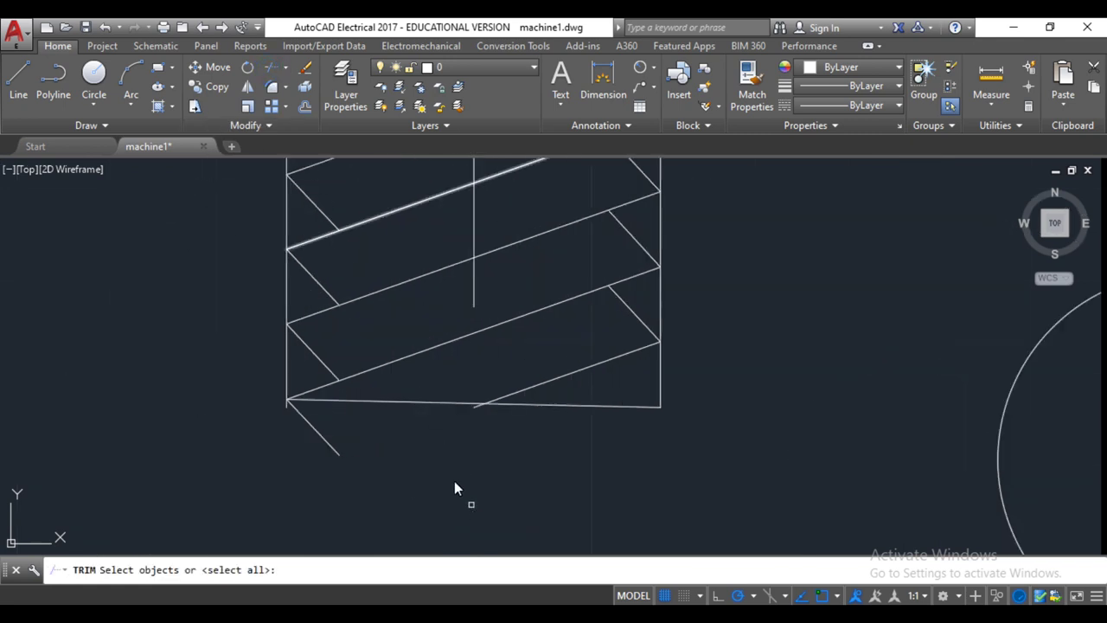
pyautogui.click(434, 405)
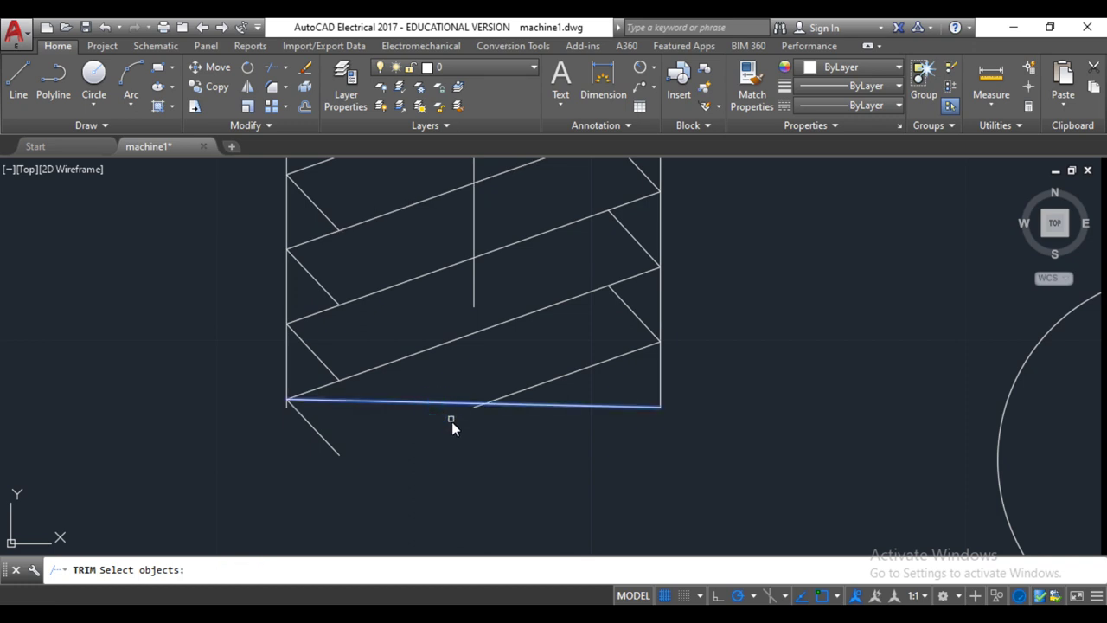
pyautogui.press('Return')
pyautogui.click(473, 408)
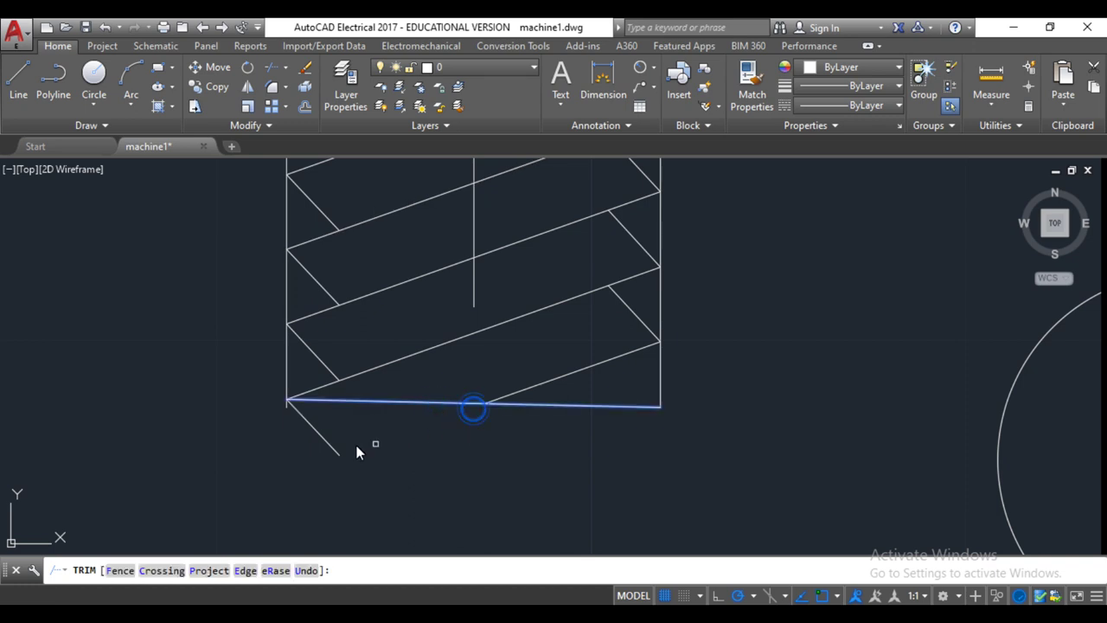
pyautogui.press('Escape')
# Delete the short stray diagonal and the old bottom edge of the thread hatching.
pyautogui.click(317, 439)
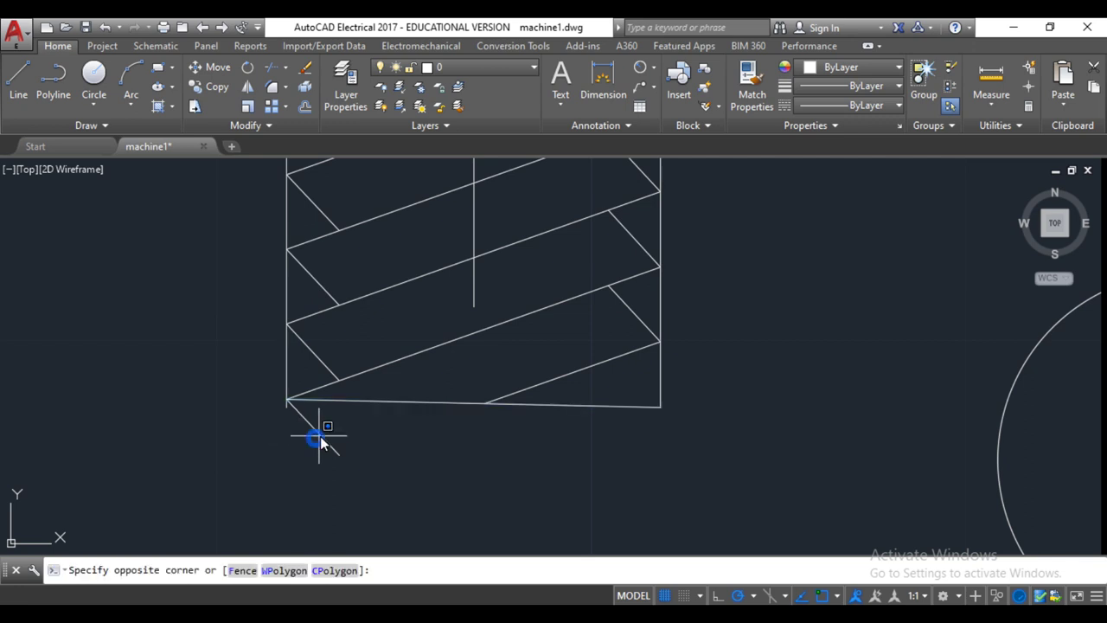
pyautogui.click(277, 421)
pyautogui.press('Delete')
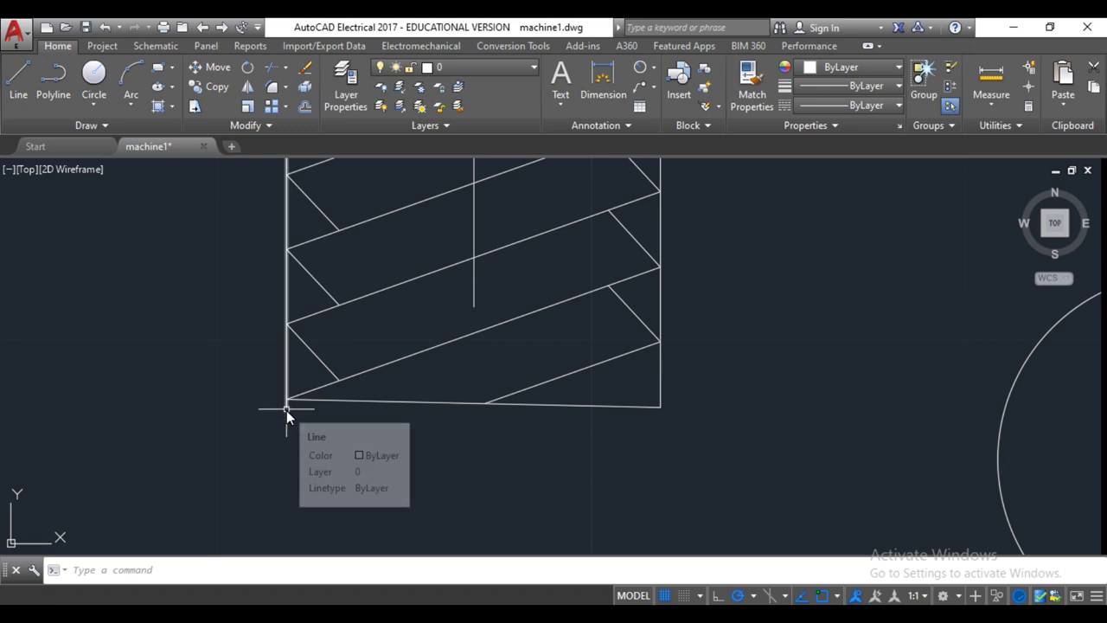
pyautogui.click(307, 402)
pyautogui.press('Delete')
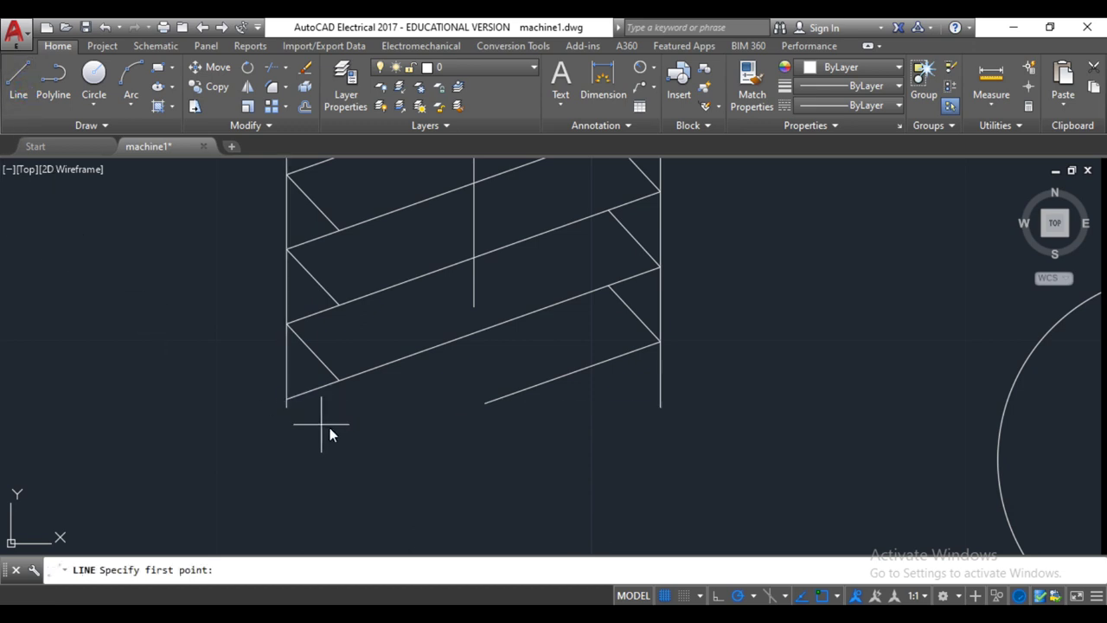
# Redraw the hatching's bottom edge and stretch the lowest diagonal's left end down onto it.
pyautogui.click(289, 410)
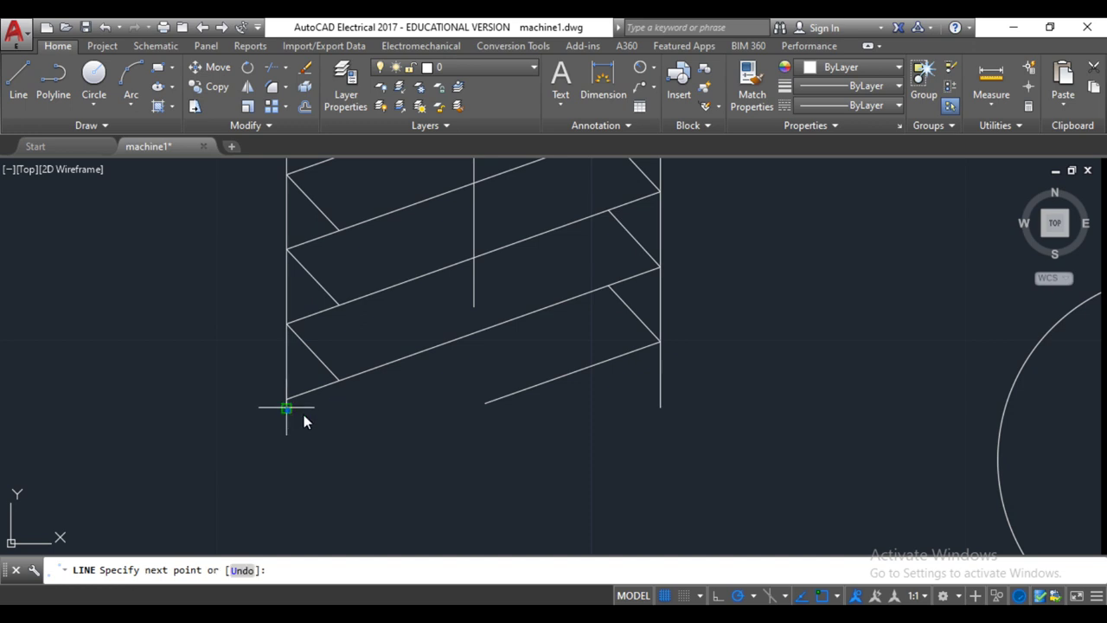
pyautogui.click(661, 407)
pyautogui.press('Return')
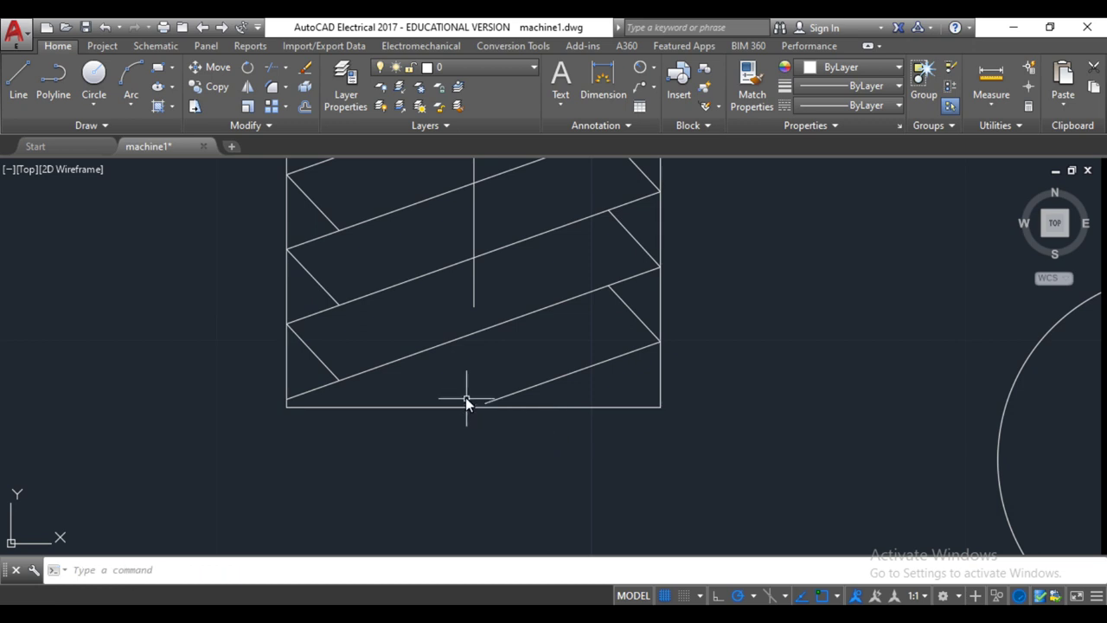
pyautogui.click(494, 398)
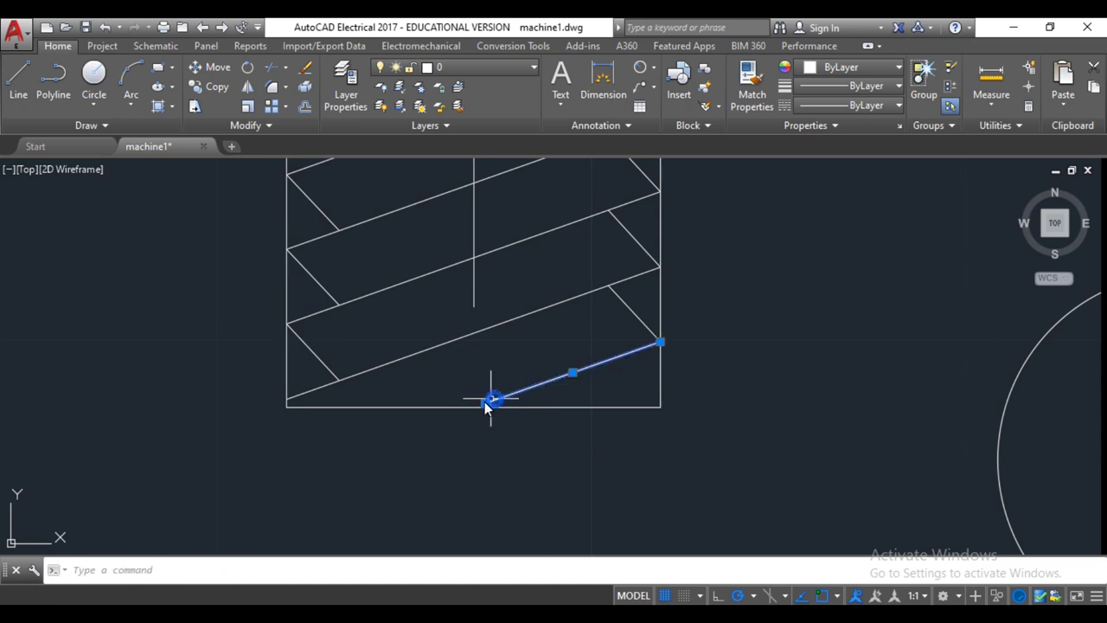
pyautogui.click(485, 404)
pyautogui.click(475, 407)
pyautogui.press('Return')
pyautogui.scroll(-2, 580, 370)
# Delete the stray diagonal line from the bolt's thread hatching.
pyautogui.scroll(-5, 571, 376)
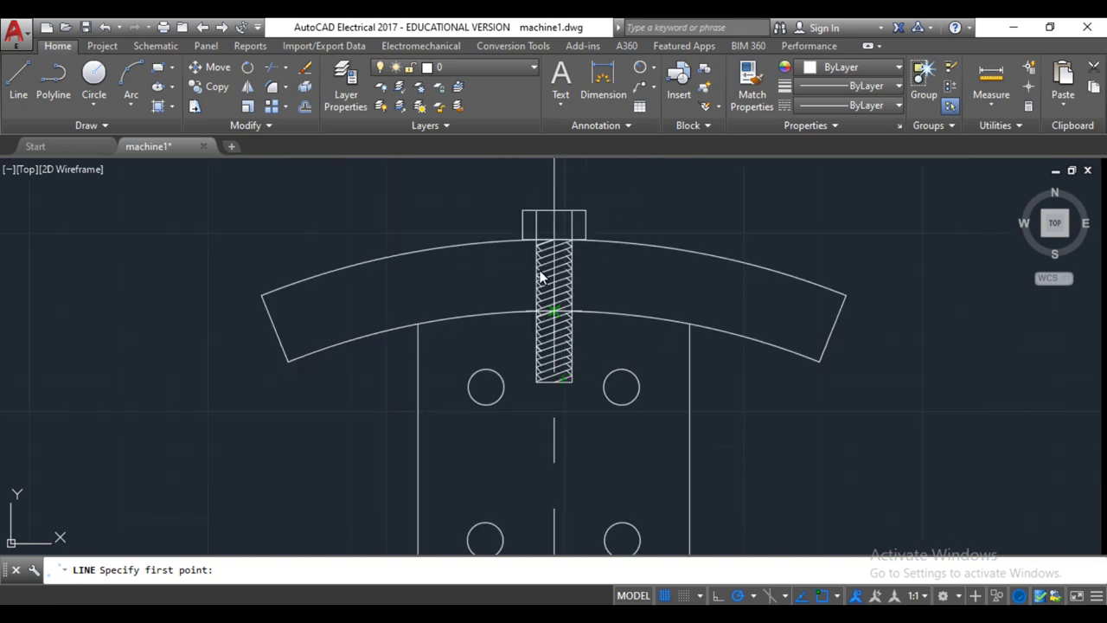
pyautogui.scroll(5, 538, 277)
pyautogui.scroll(-1, 524, 356)
pyautogui.scroll(3, 519, 342)
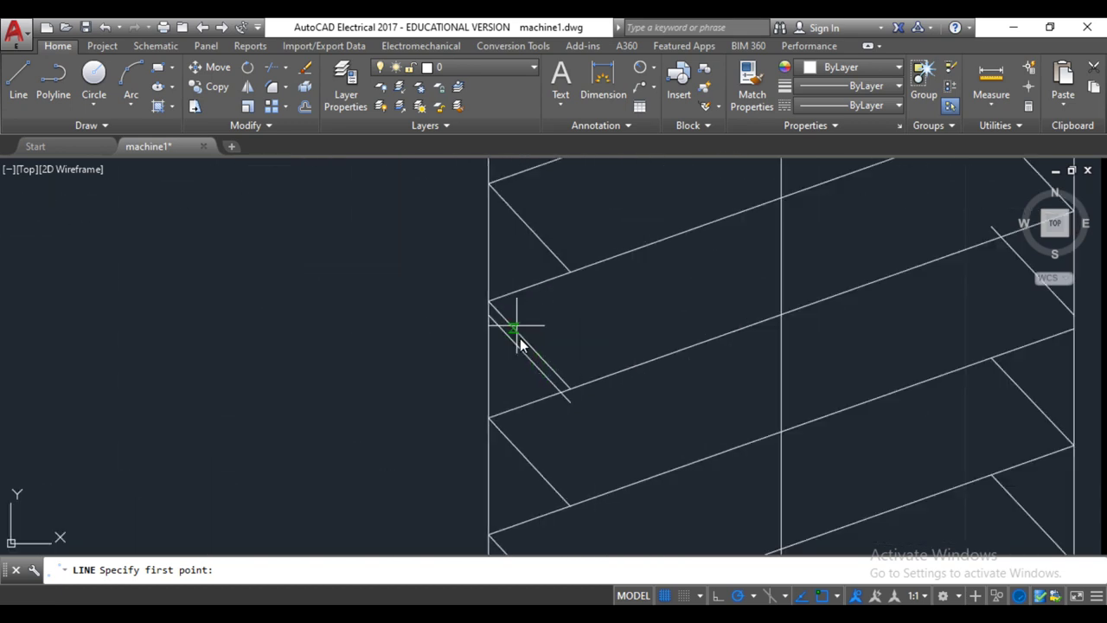
pyautogui.click(517, 354)
pyautogui.press('Escape')
pyautogui.click(522, 362)
pyautogui.press('Delete')
# Bring the side-view plate with four holes into view and begin a new line.
pyautogui.scroll(-3, 525, 360)
pyautogui.scroll(-1, 532, 512)
pyautogui.scroll(3, 536, 546)
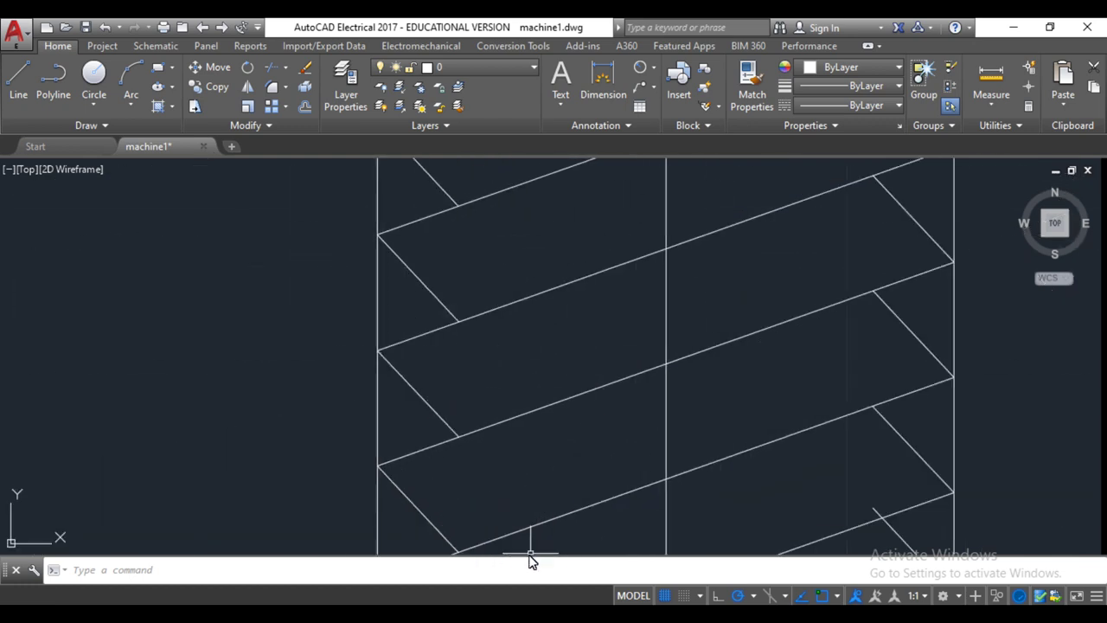
pyautogui.scroll(-3, 525, 546)
pyautogui.scroll(-3, 522, 542)
pyautogui.scroll(3, 517, 525)
pyautogui.scroll(-1, 517, 525)
pyautogui.moveTo(517, 528); pyautogui.dragTo(504, 326, button='middle')
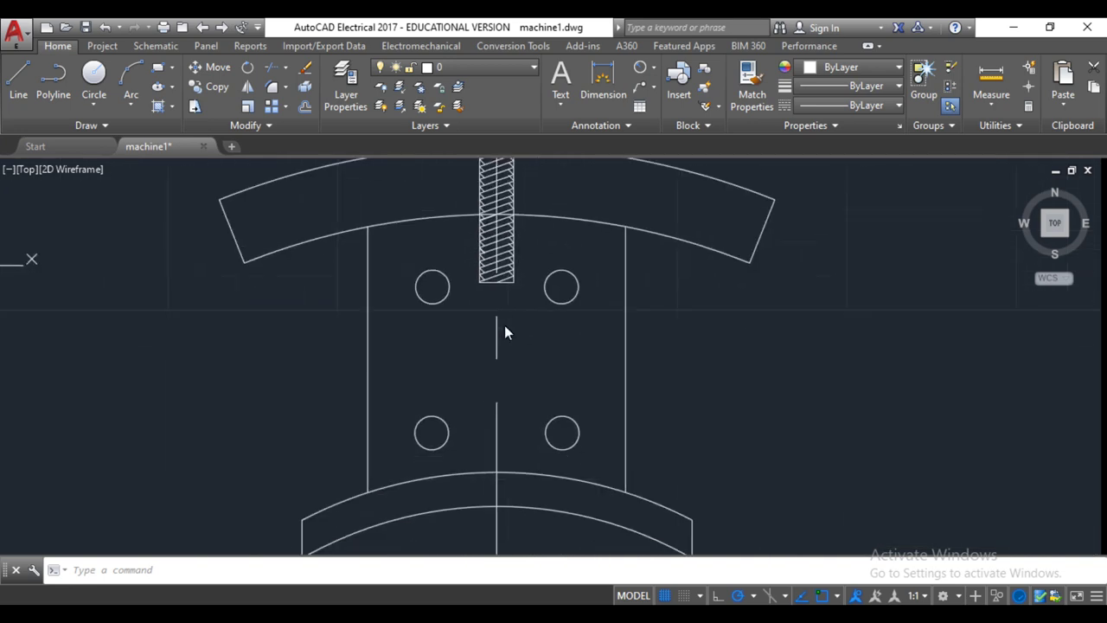
pyautogui.scroll(5, 469, 270)
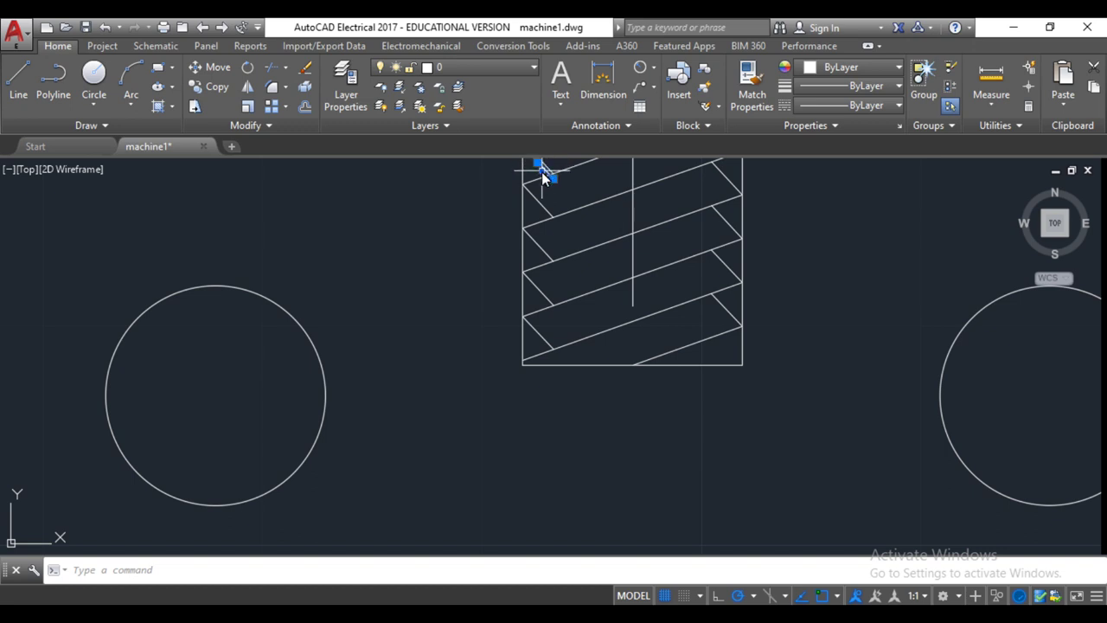
pyautogui.scroll(-2, 547, 194)
pyautogui.scroll(-3, 543, 195)
pyautogui.scroll(-3, 540, 198)
pyautogui.scroll(3, 552, 169)
pyautogui.scroll(3, 549, 173)
pyautogui.scroll(1, 533, 187)
pyautogui.write('l')
pyautogui.press('Return')
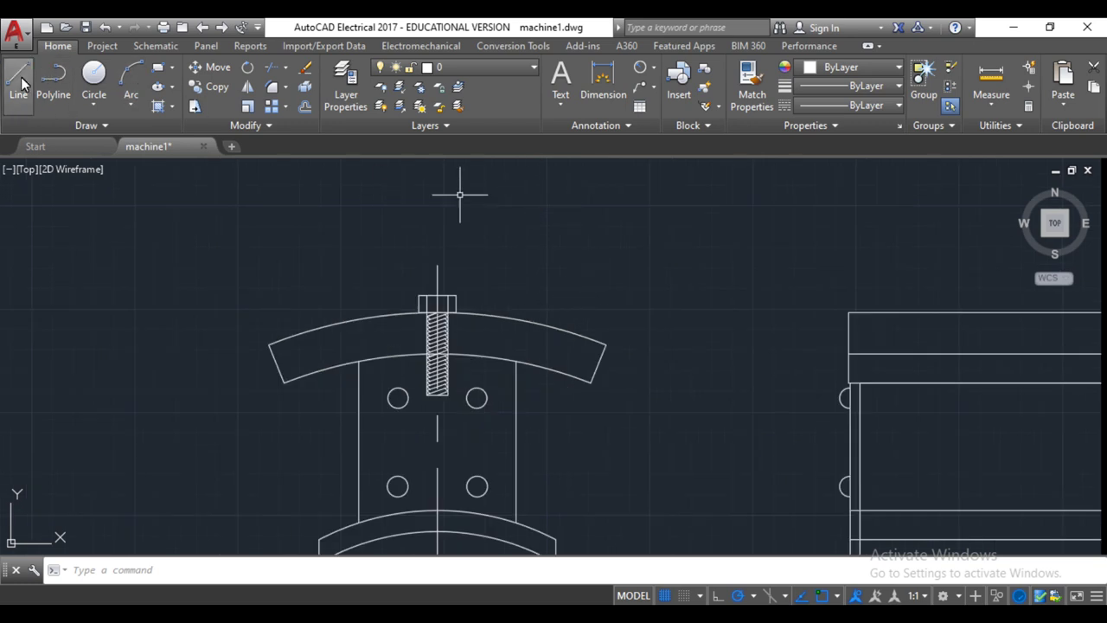
# Copy the end-view bolt, based at its head, onto the side view's top edge.
pyautogui.click(849, 313)
pyautogui.scroll(-2, 1013, 316)
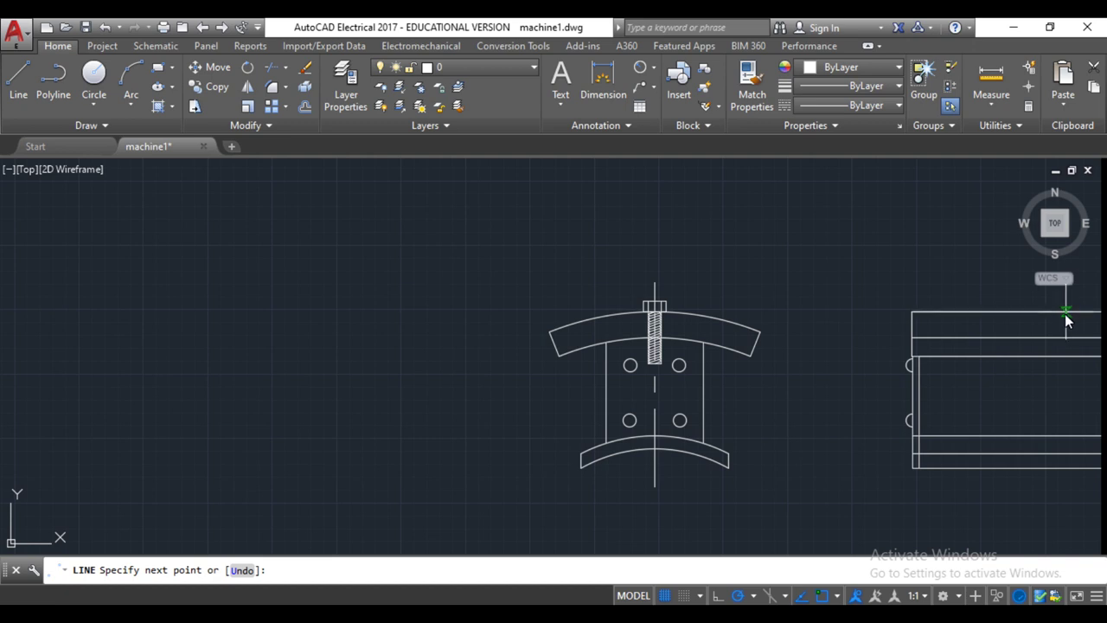
pyautogui.press('Escape')
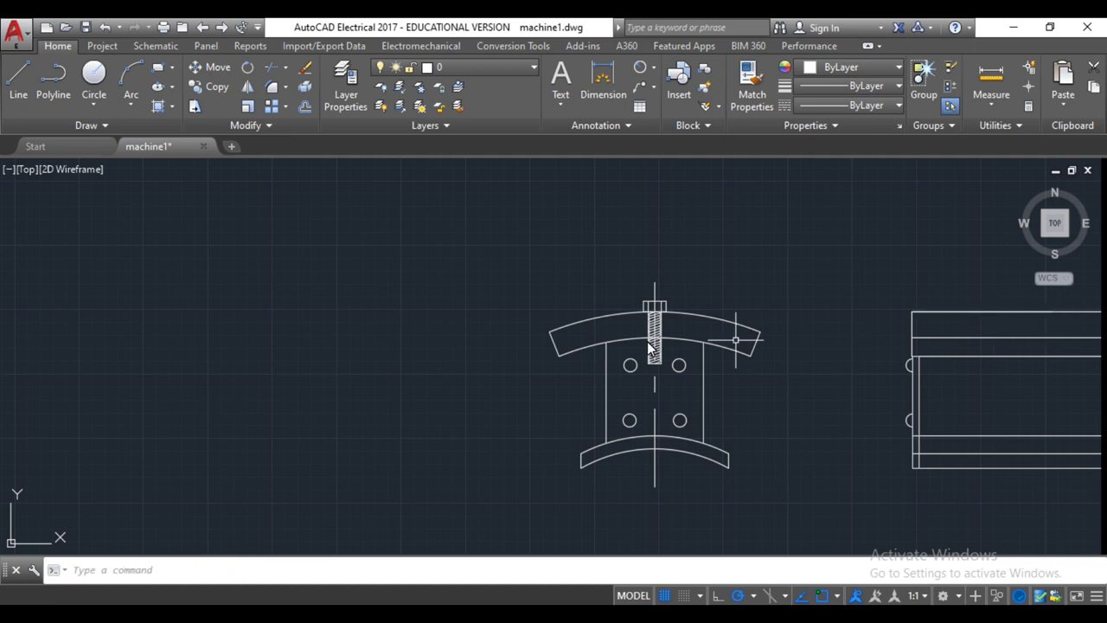
pyautogui.click(641, 295)
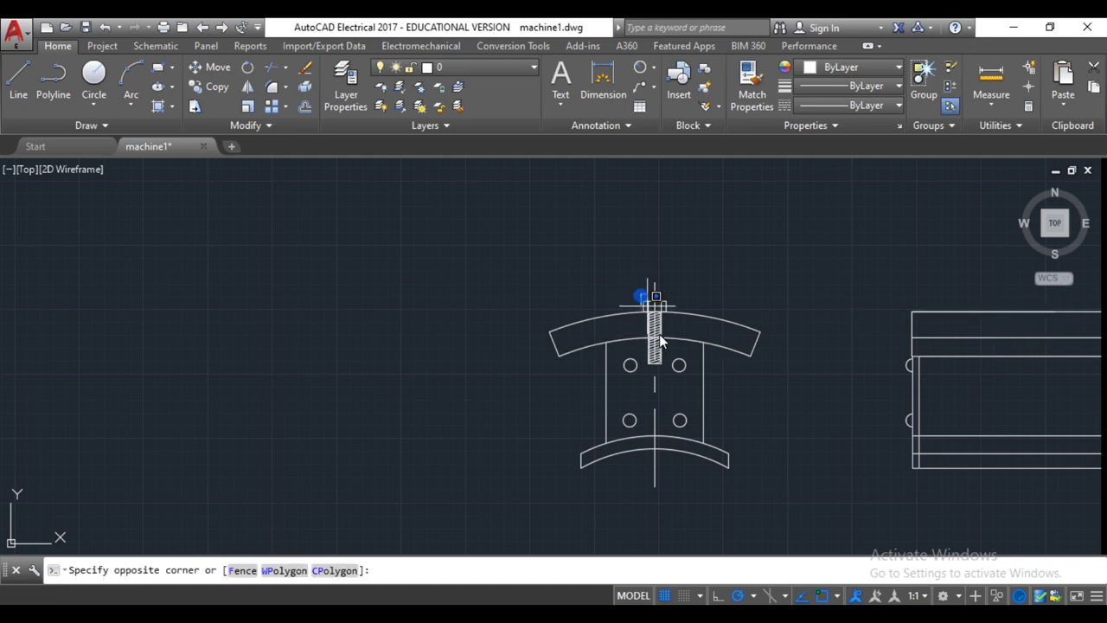
pyautogui.click(671, 378)
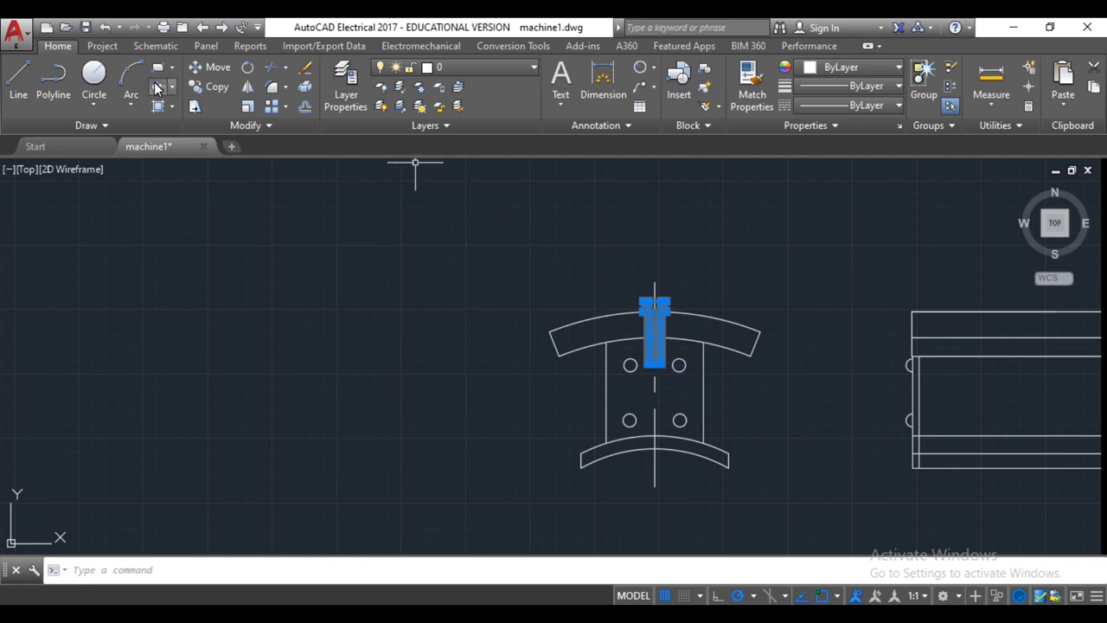
pyautogui.click(217, 89)
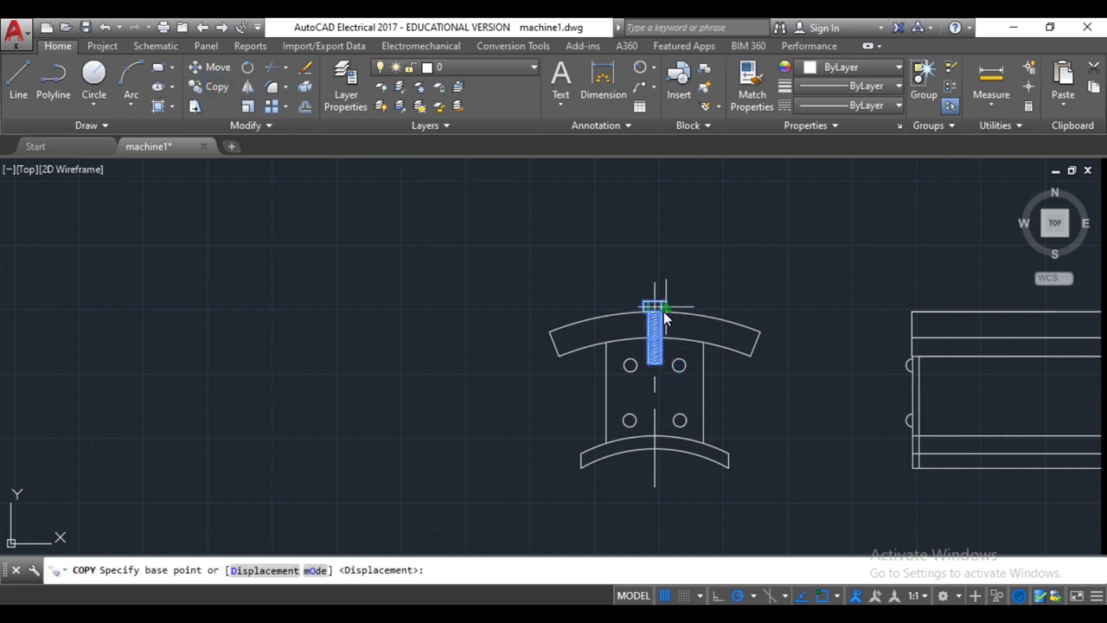
pyautogui.click(653, 318)
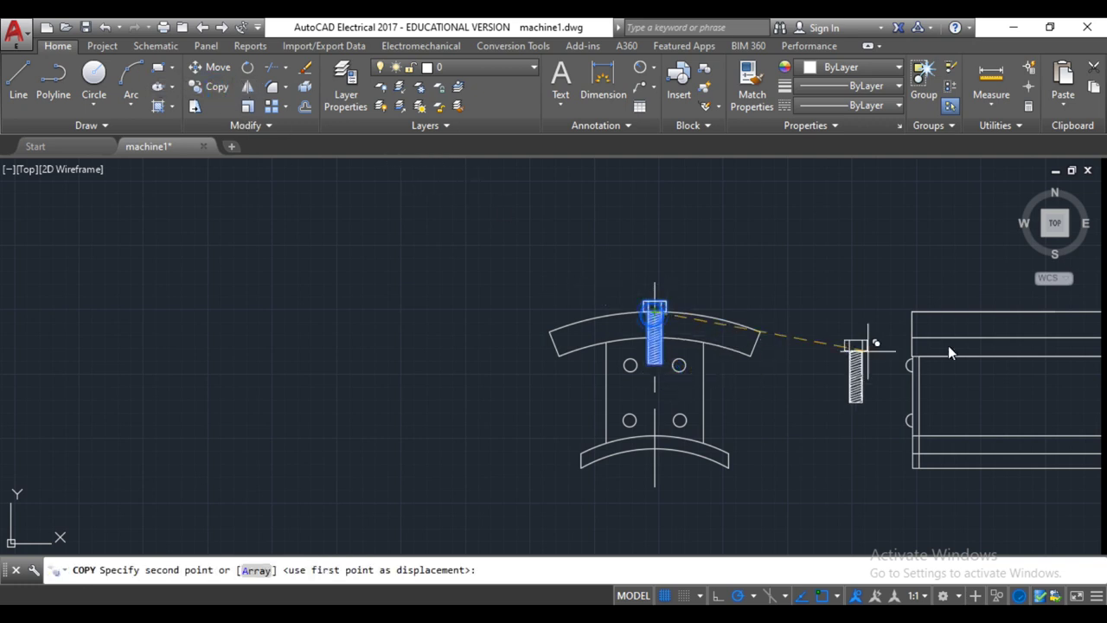
pyautogui.click(983, 318)
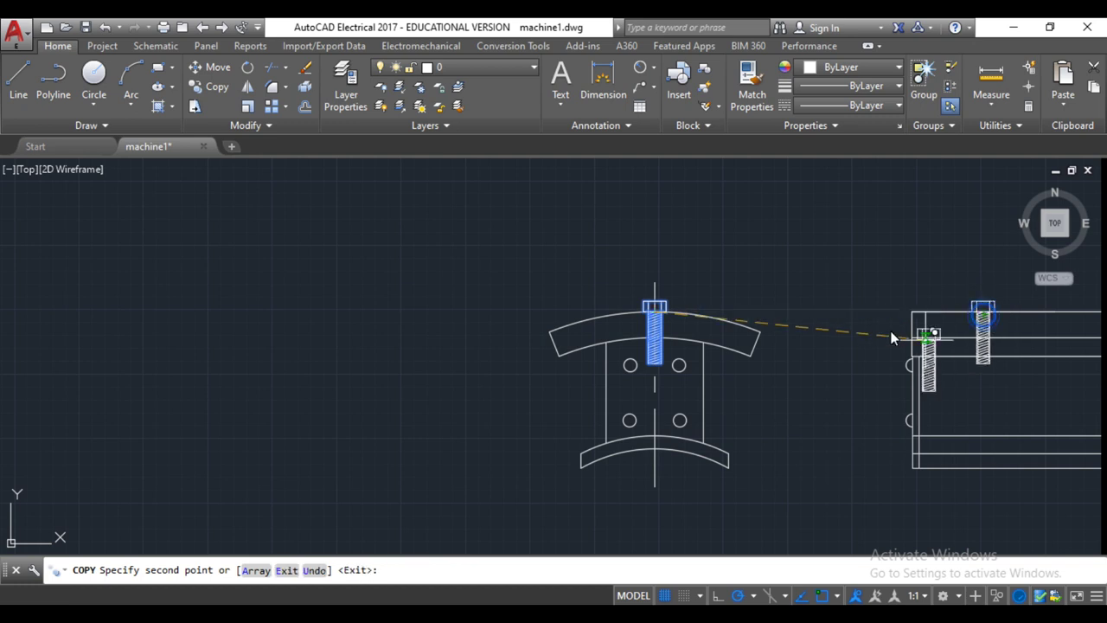
pyautogui.scroll(-5, 903, 338)
pyautogui.press('Escape')
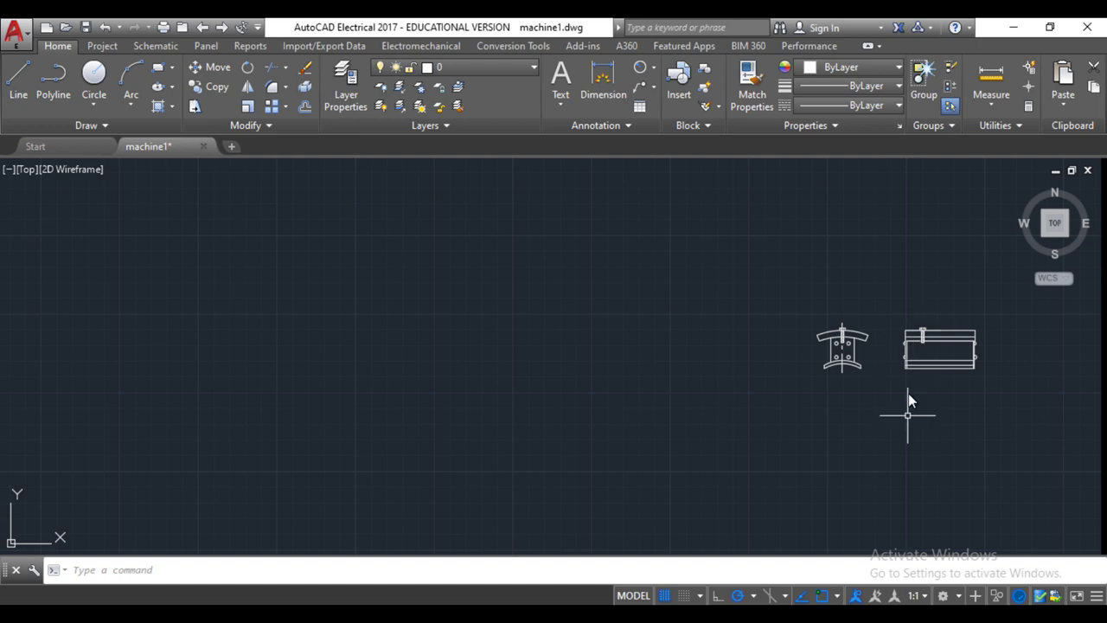
# Mirror the side-view bolt about a vertical line through the top-edge midpoint, keeping the original.
pyautogui.click(908, 310)
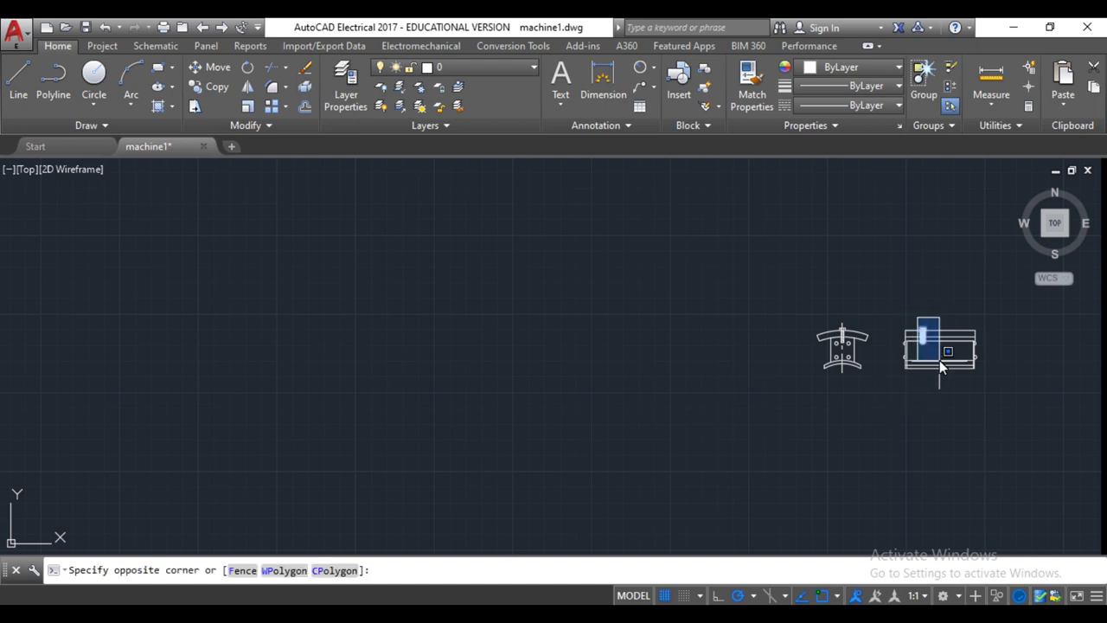
pyautogui.click(940, 359)
pyautogui.scroll(5, 940, 359)
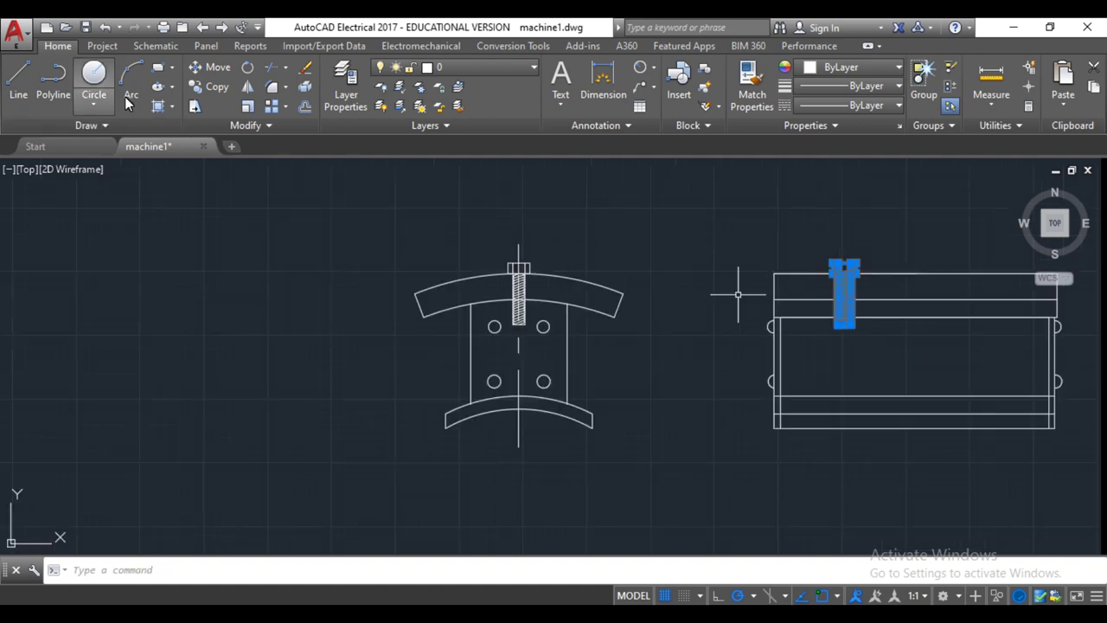
pyautogui.click(247, 92)
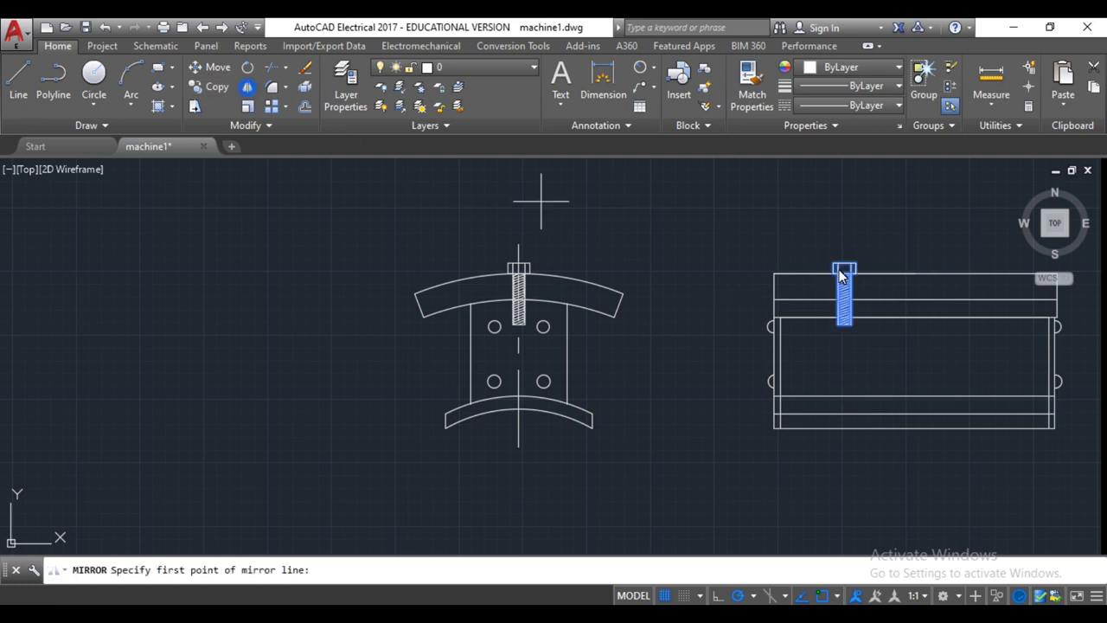
pyautogui.click(917, 274)
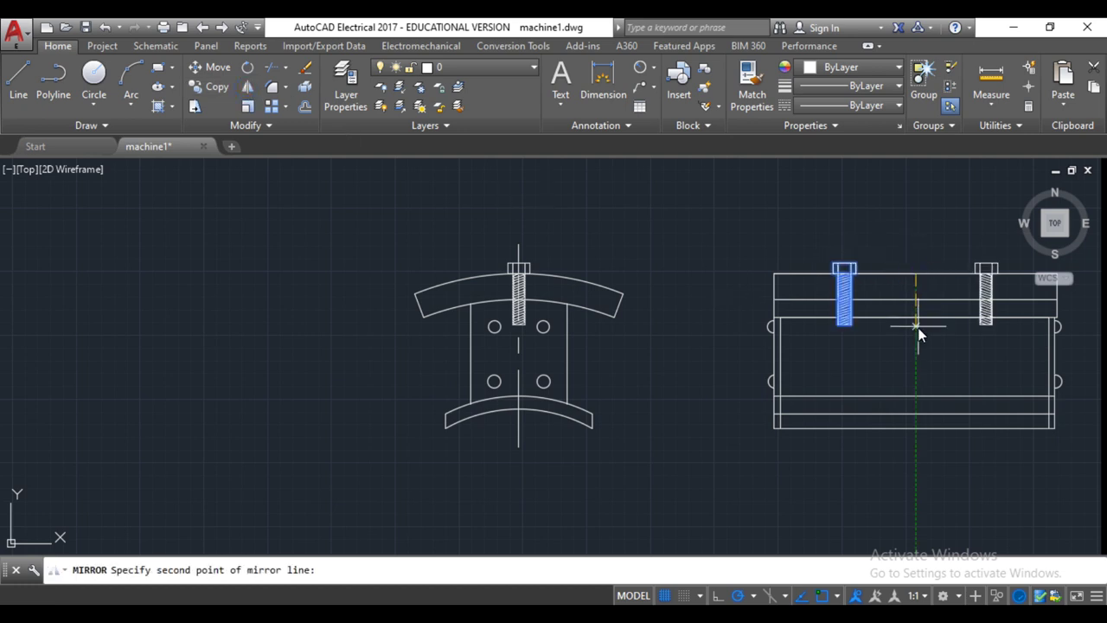
pyautogui.click(916, 322)
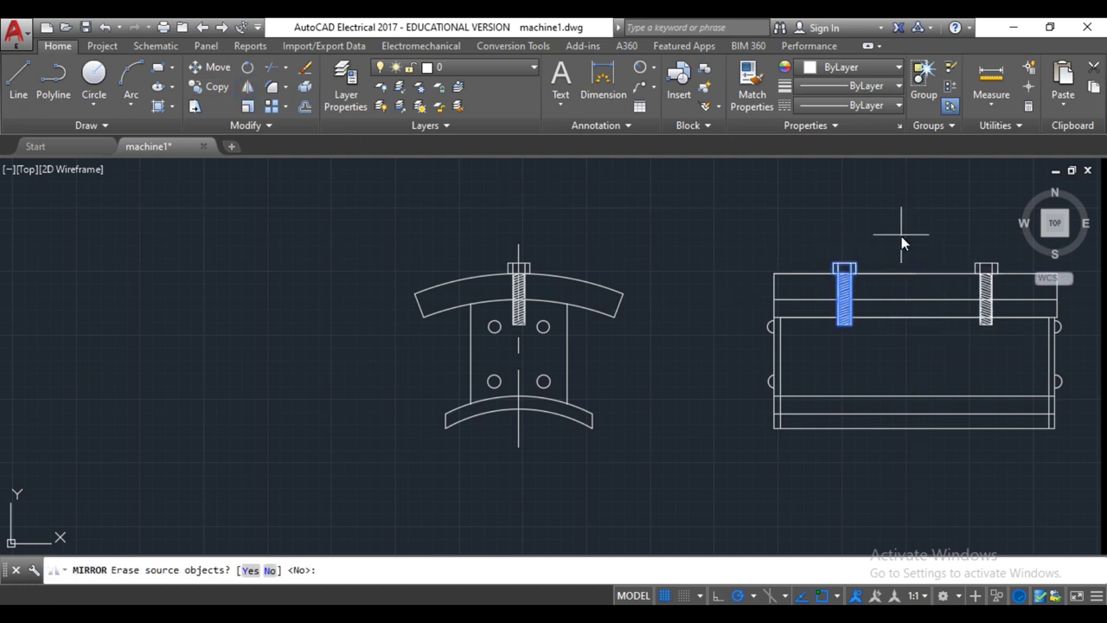
pyautogui.press('Return')
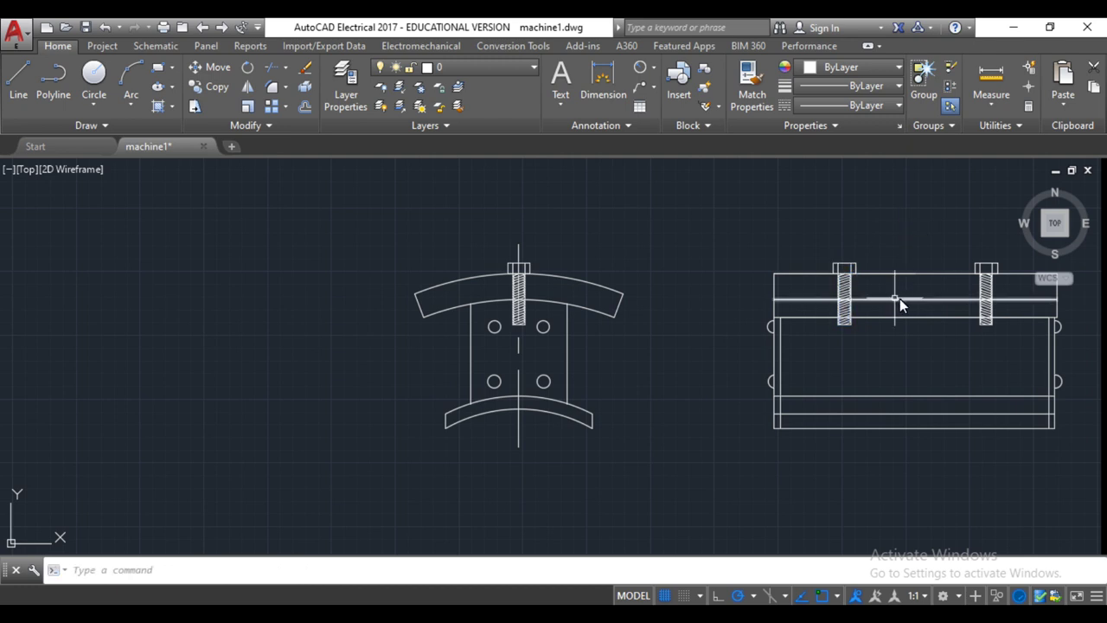
pyautogui.scroll(2, 852, 290)
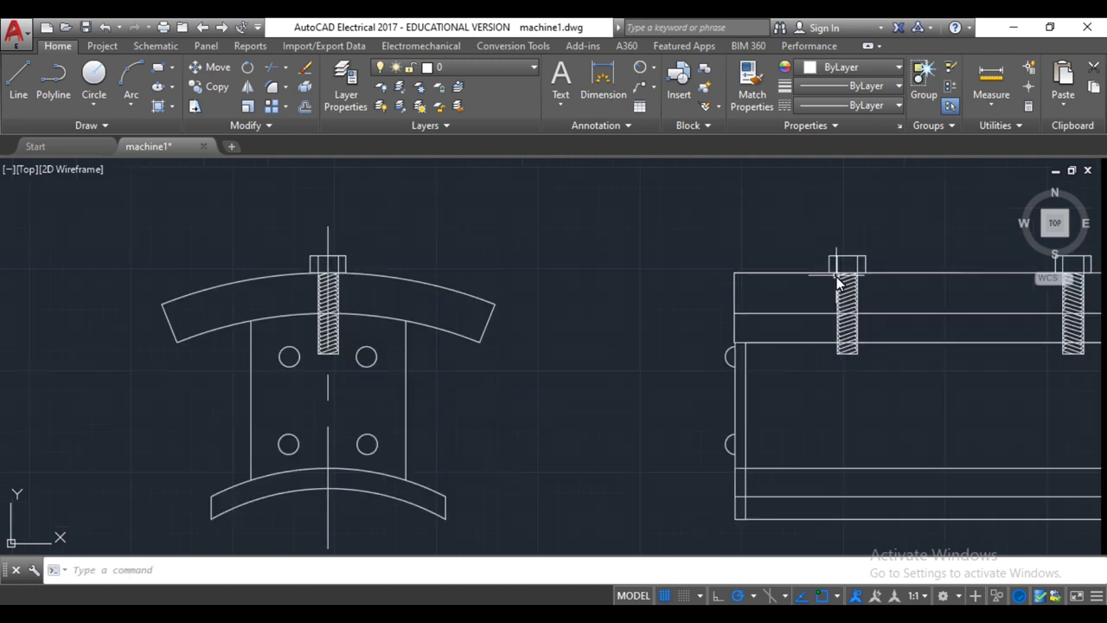
# Delete one bolt head's two vertical lines and draw a line from its top midpoint down.
pyautogui.scroll(6, 846, 259)
pyautogui.click(783, 308)
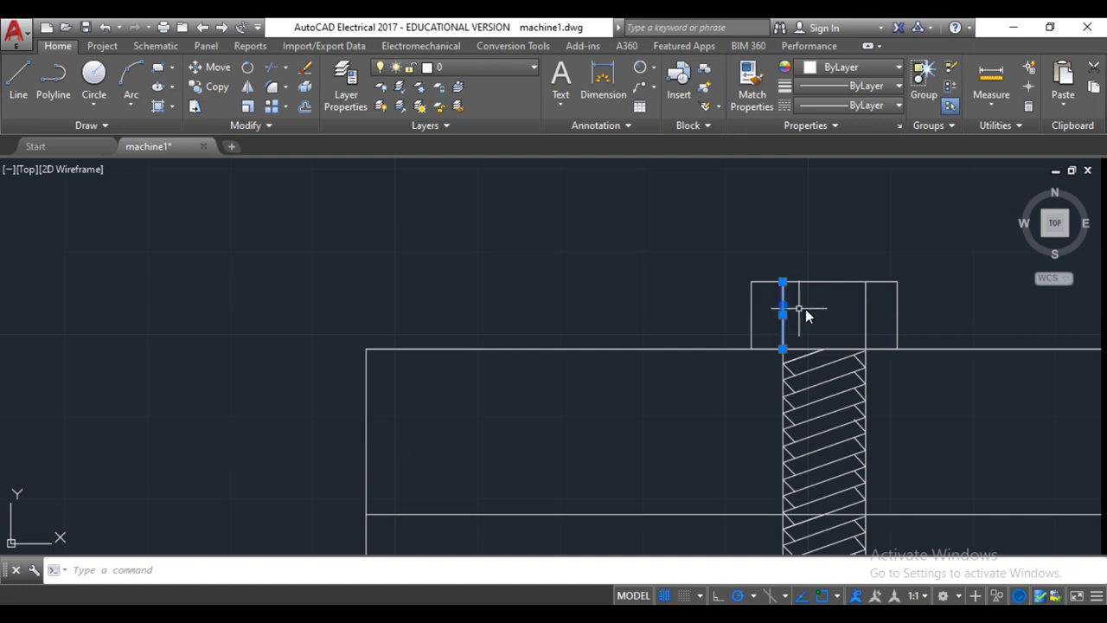
pyautogui.press('Delete')
pyautogui.click(866, 313)
pyautogui.press('Delete')
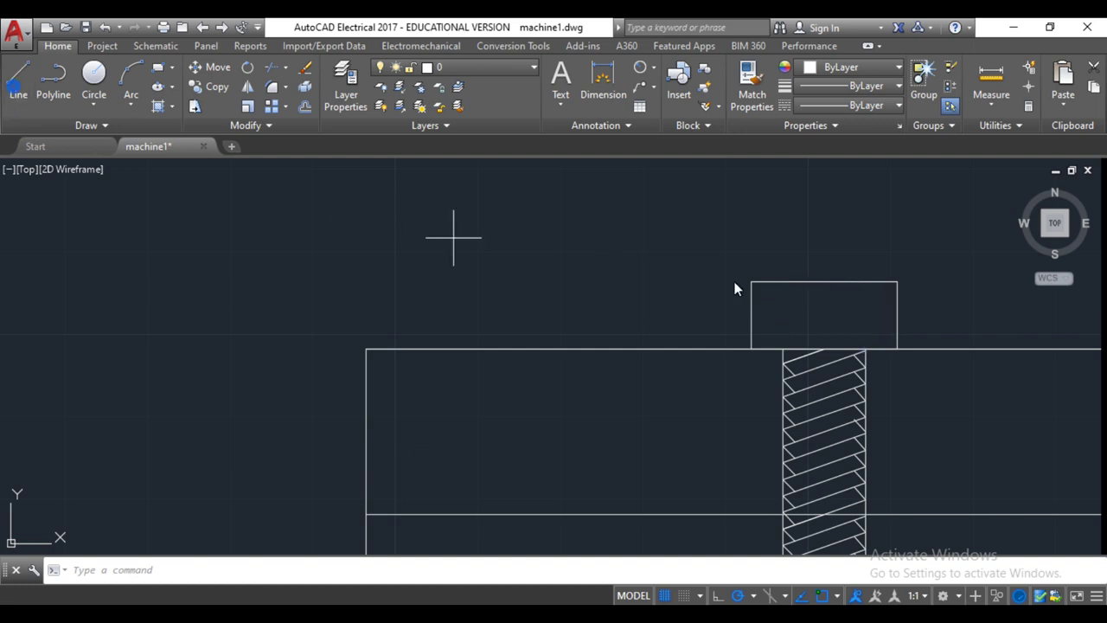
pyautogui.write('l')
pyautogui.press('Return')
pyautogui.click(824, 282)
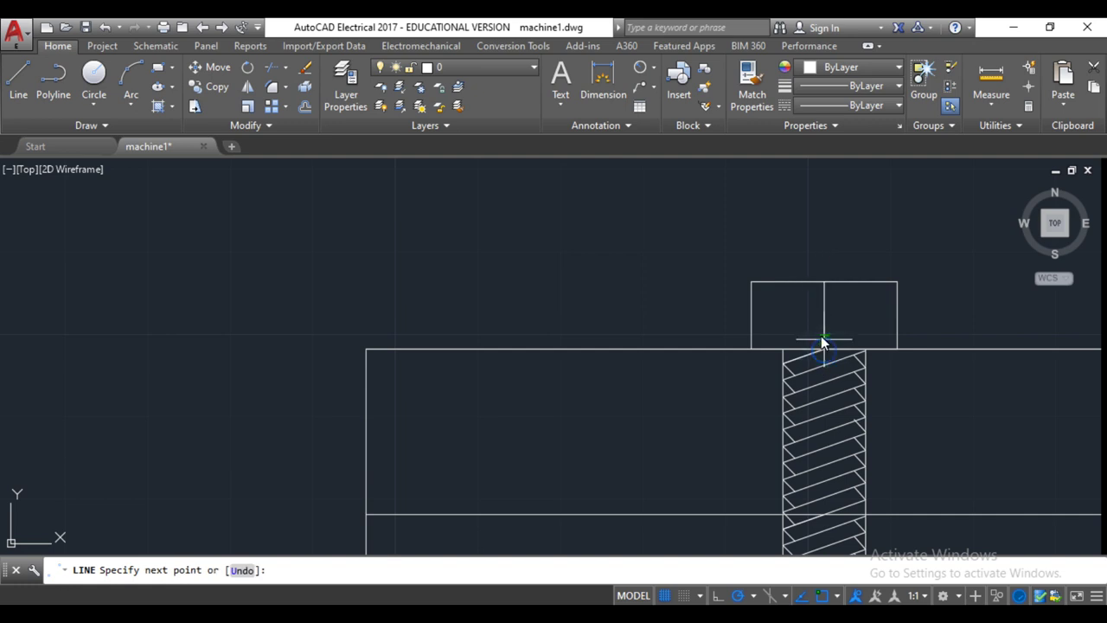
pyautogui.click(811, 325)
pyautogui.press('Escape')
pyautogui.scroll(-3, 801, 316)
pyautogui.scroll(-3, 888, 285)
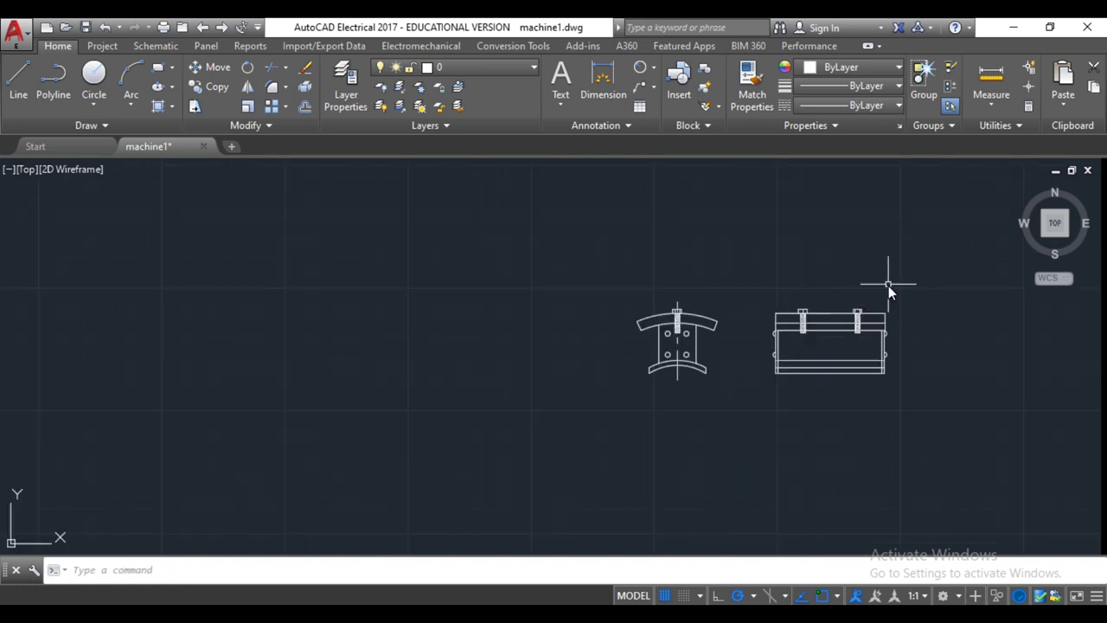
pyautogui.scroll(3, 806, 420)
pyautogui.scroll(3, 797, 436)
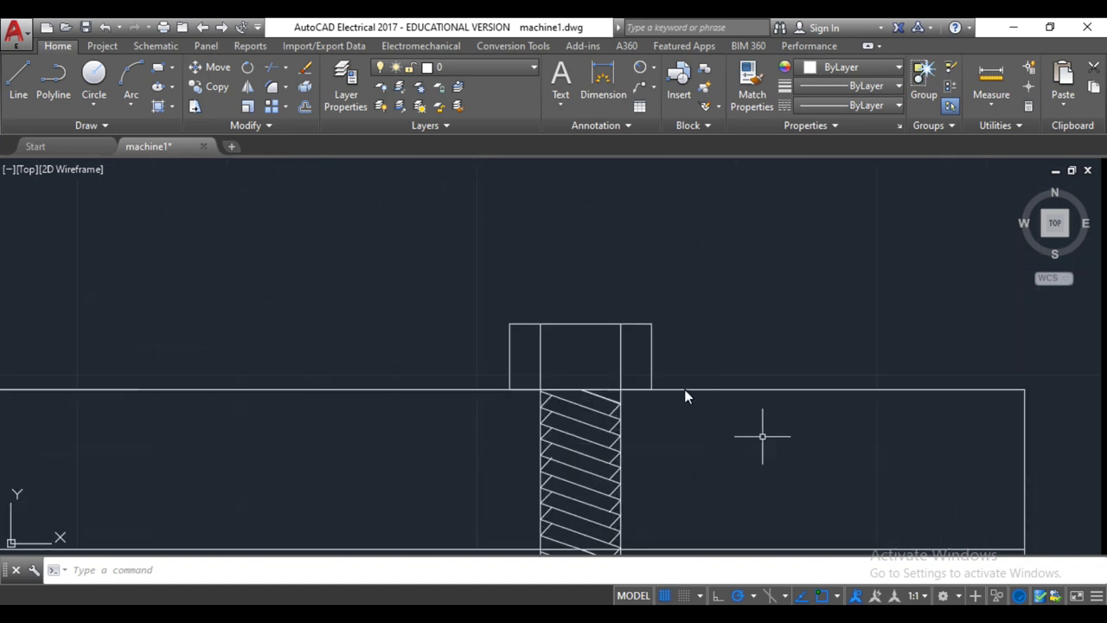
# In the other bolt head, replace the two inner lines with one line from thread junction to top.
pyautogui.click(629, 361)
pyautogui.click(520, 357)
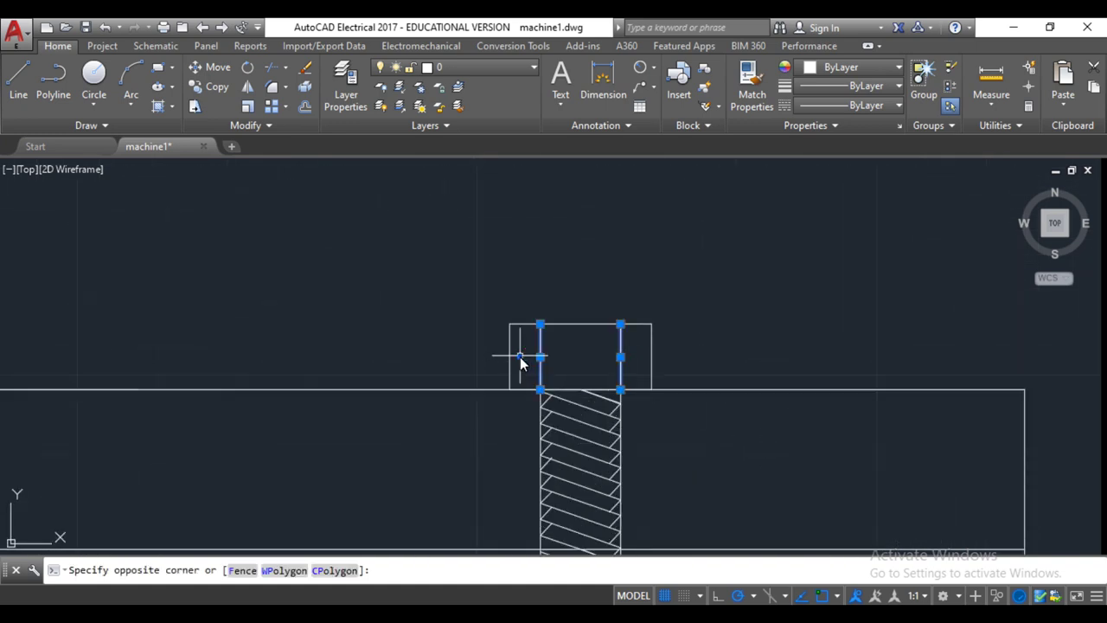
pyautogui.press('Delete')
pyautogui.click(31, 72)
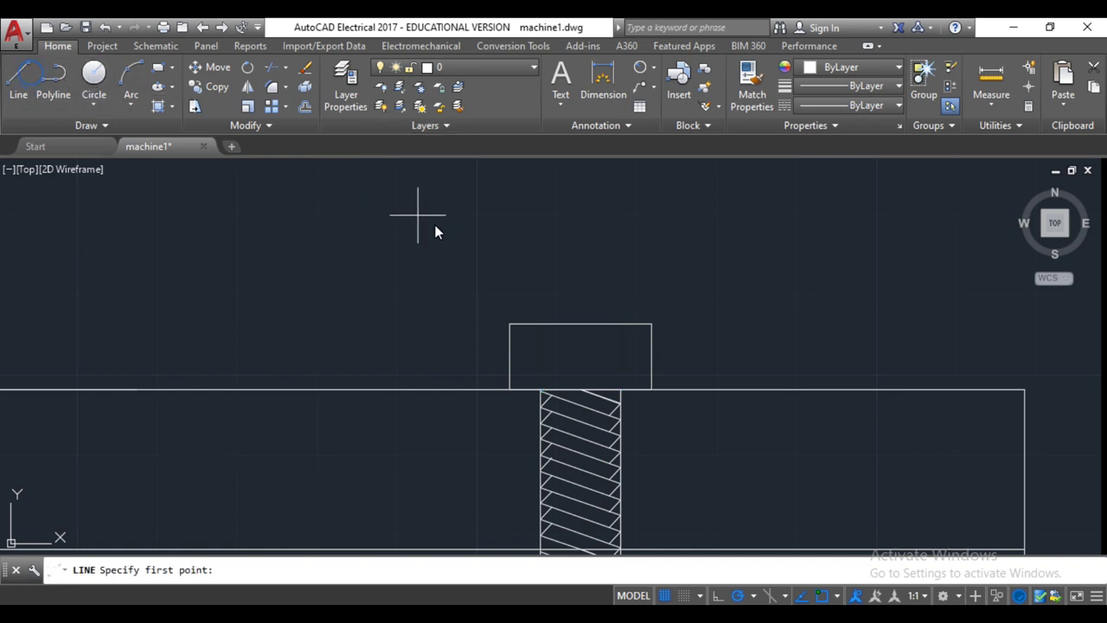
pyautogui.click(580, 391)
pyautogui.click(580, 326)
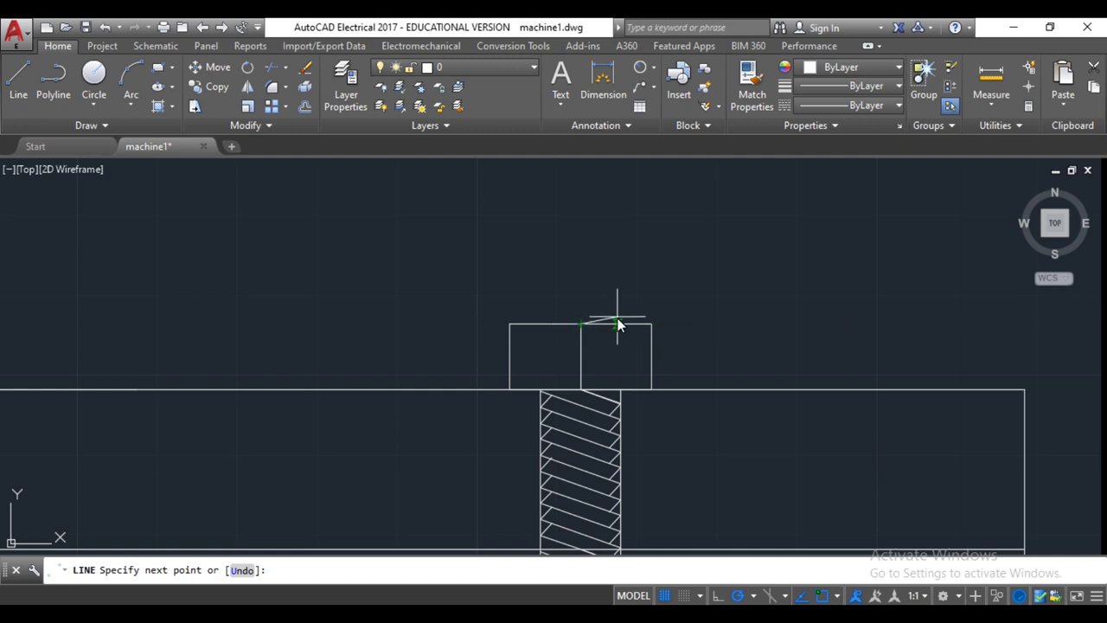
pyautogui.press('Escape')
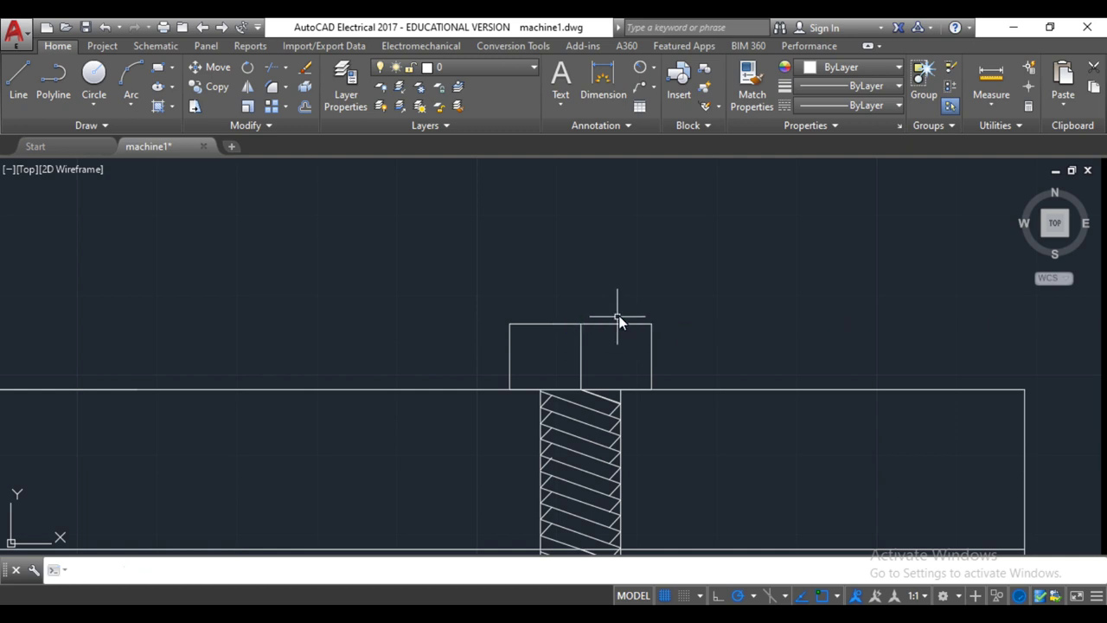
pyautogui.scroll(-8, 594, 481)
pyautogui.scroll(-2, 565, 484)
pyautogui.scroll(4, 606, 428)
pyautogui.scroll(-5, 581, 512)
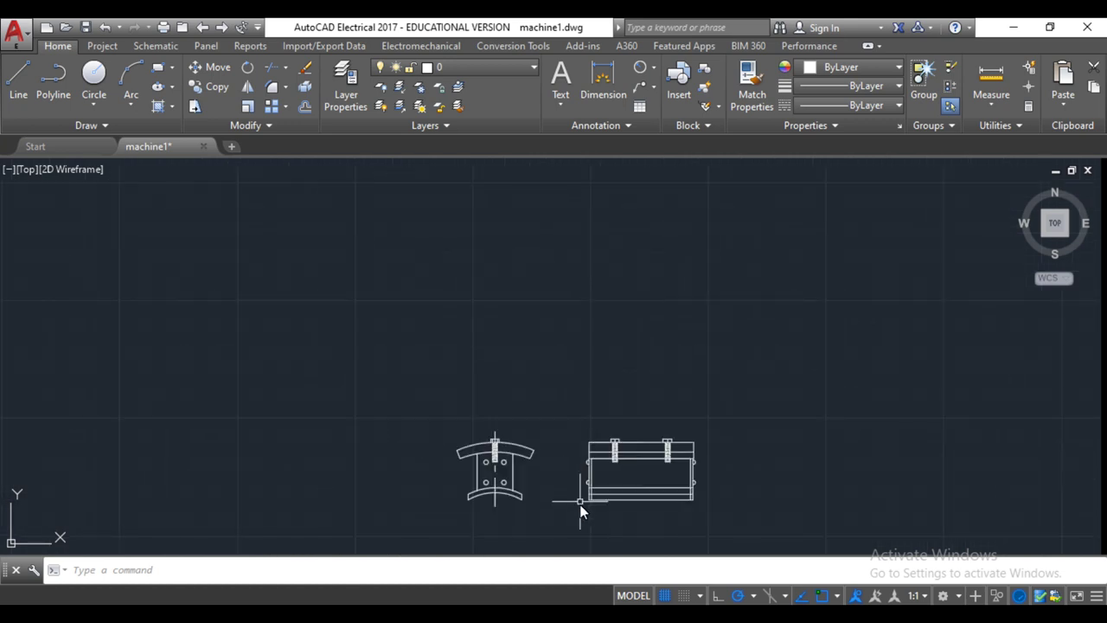
pyautogui.scroll(4, 579, 504)
# Hatch both curved-yoke parts and three yoke-bar sections with ANSI31, then snap the data image left.
pyautogui.scroll(2, 579, 505)
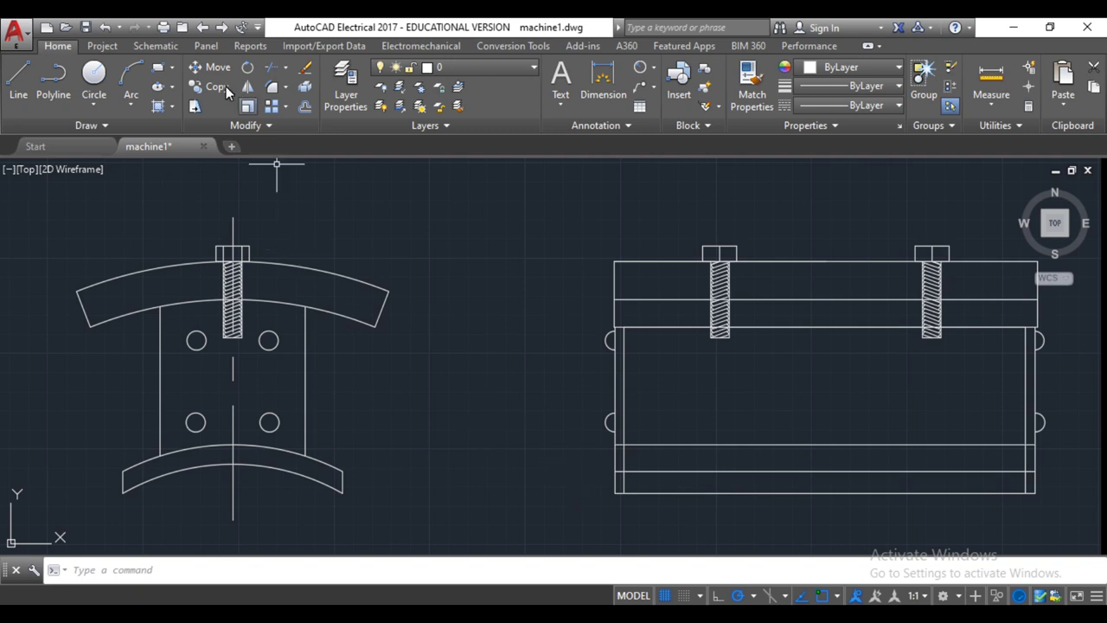
pyautogui.click(158, 107)
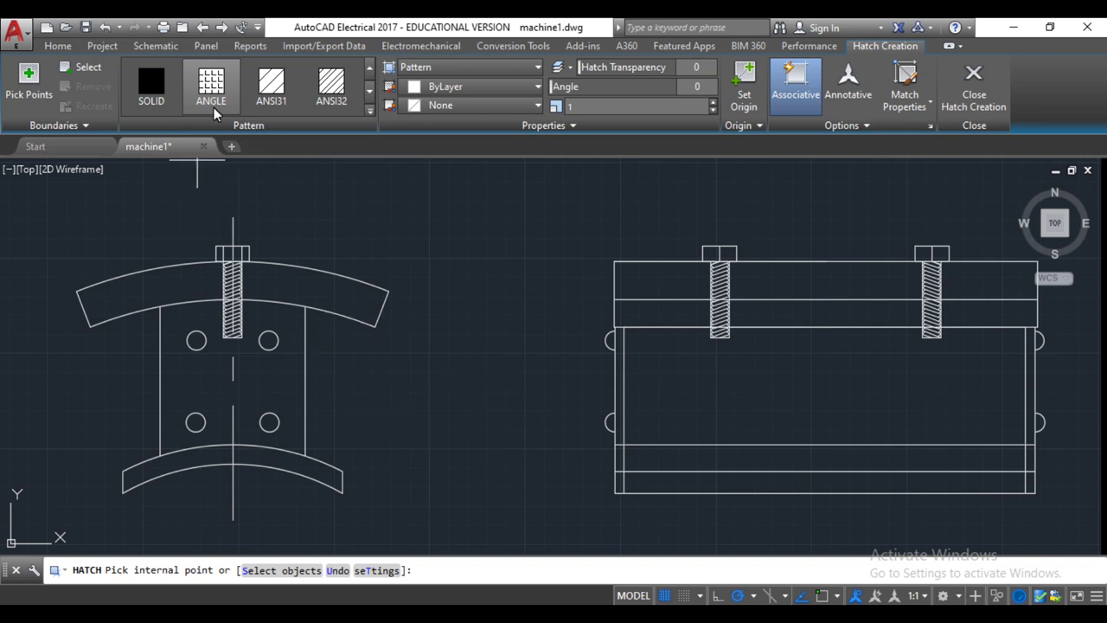
pyautogui.click(279, 90)
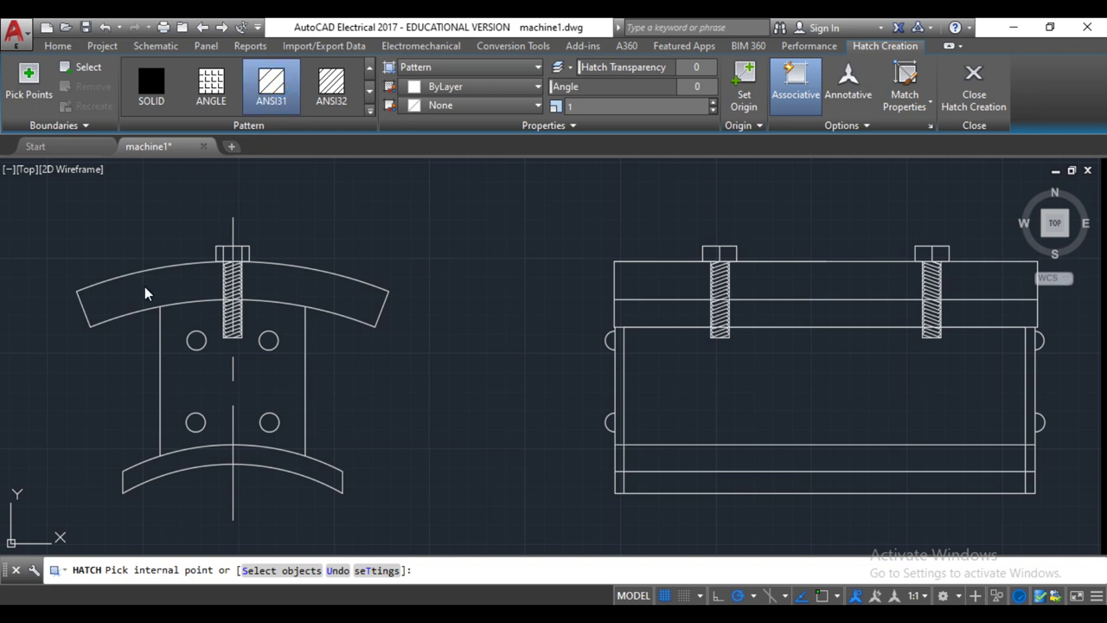
pyautogui.click(192, 291)
pyautogui.click(333, 299)
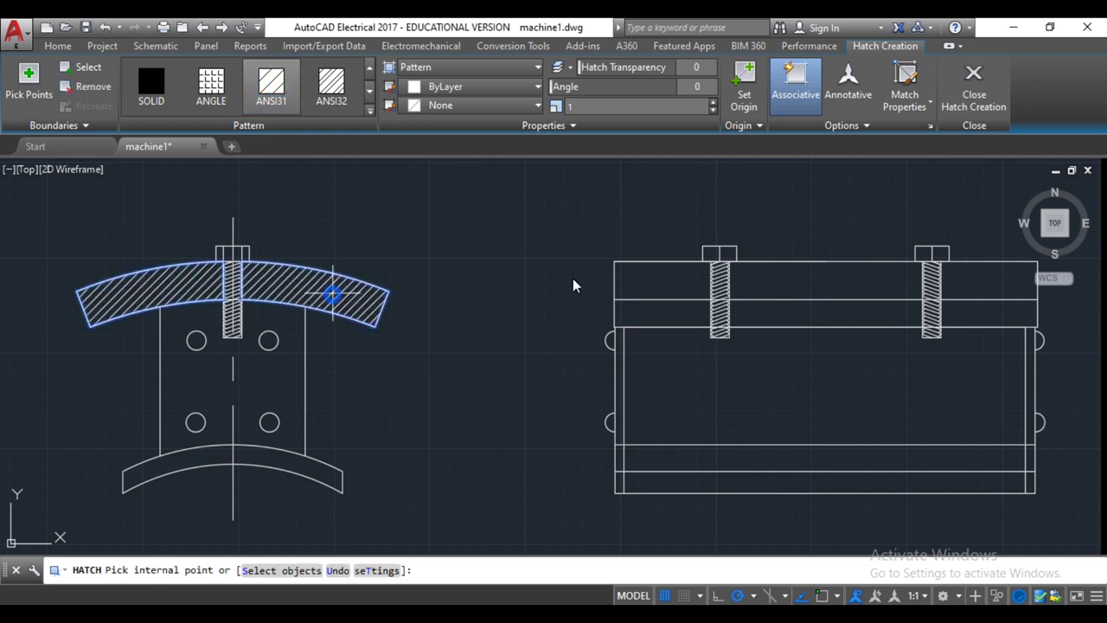
pyautogui.click(705, 281)
pyautogui.click(804, 290)
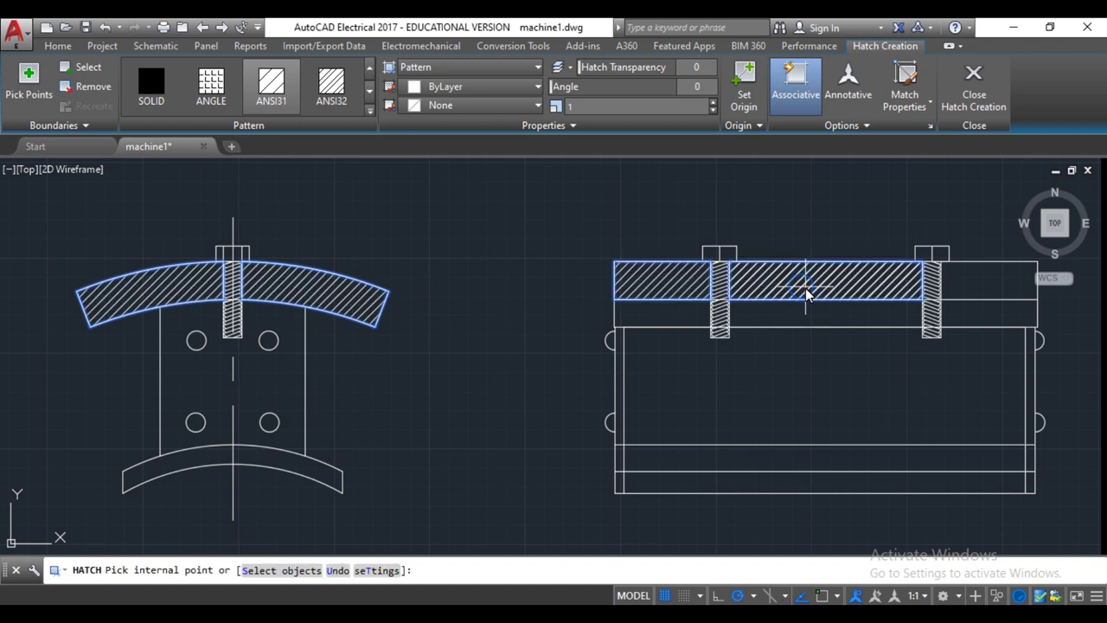
pyautogui.click(971, 277)
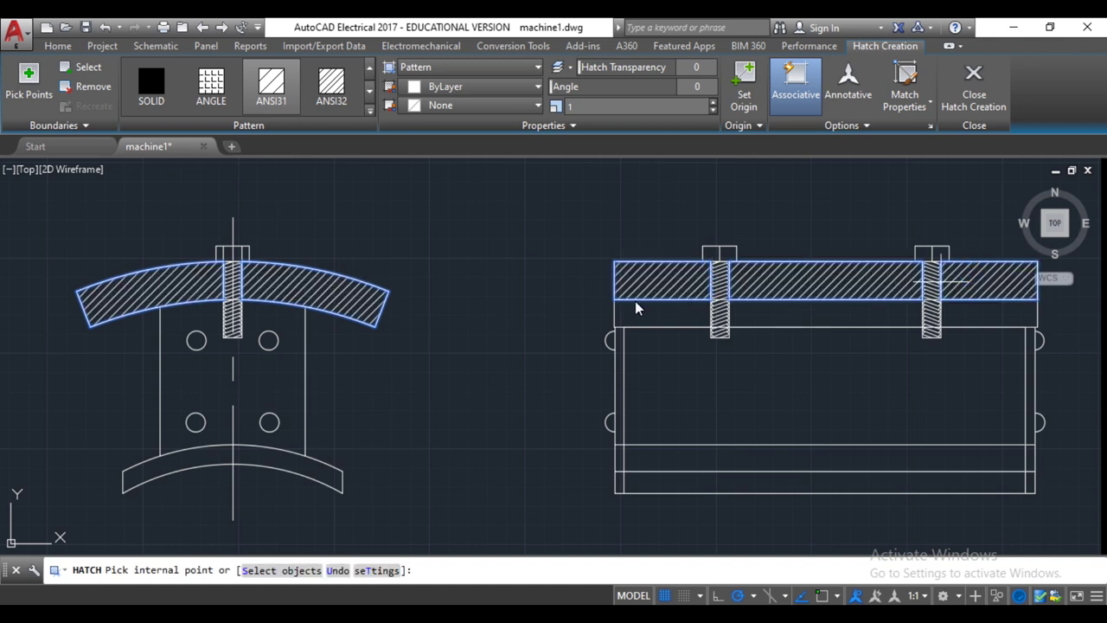
pyautogui.press('Return')
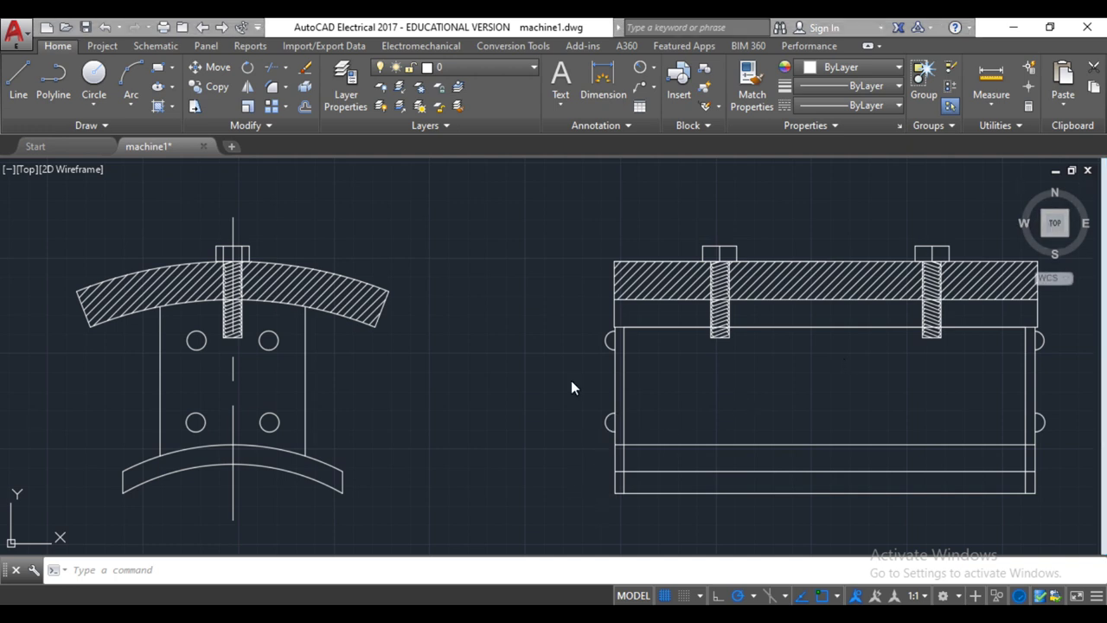
pyautogui.hotkey('alt', 'Tab')
pyautogui.moveTo(248, 37); pyautogui.dragTo(3, 239)
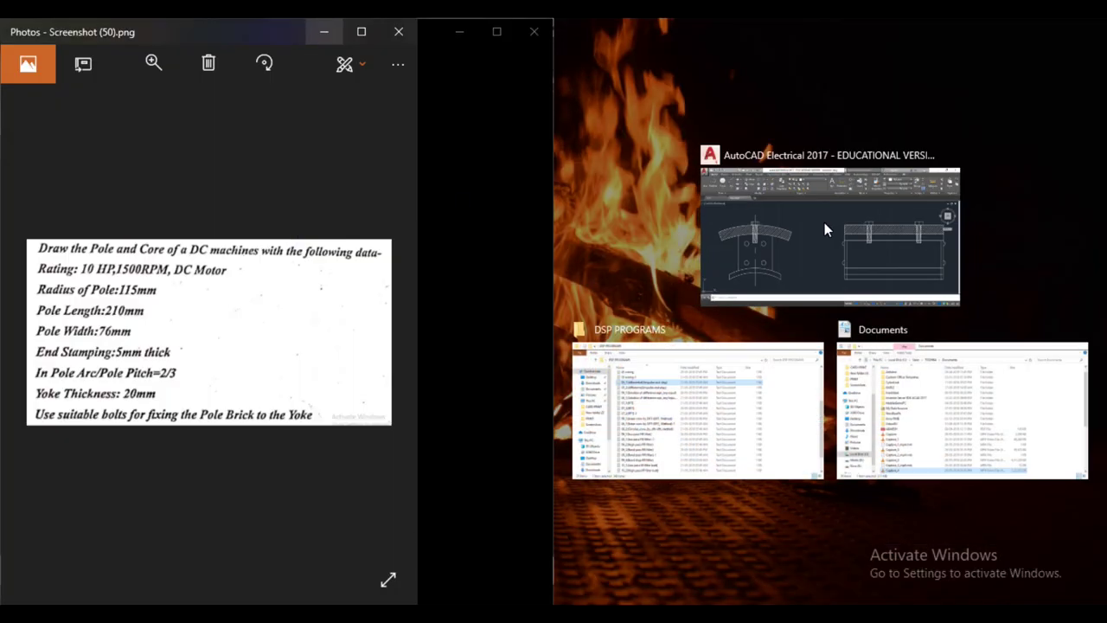
# Place the drawing in the right half beside a narrowed assignment image and resume drawing.
pyautogui.click(824, 229)
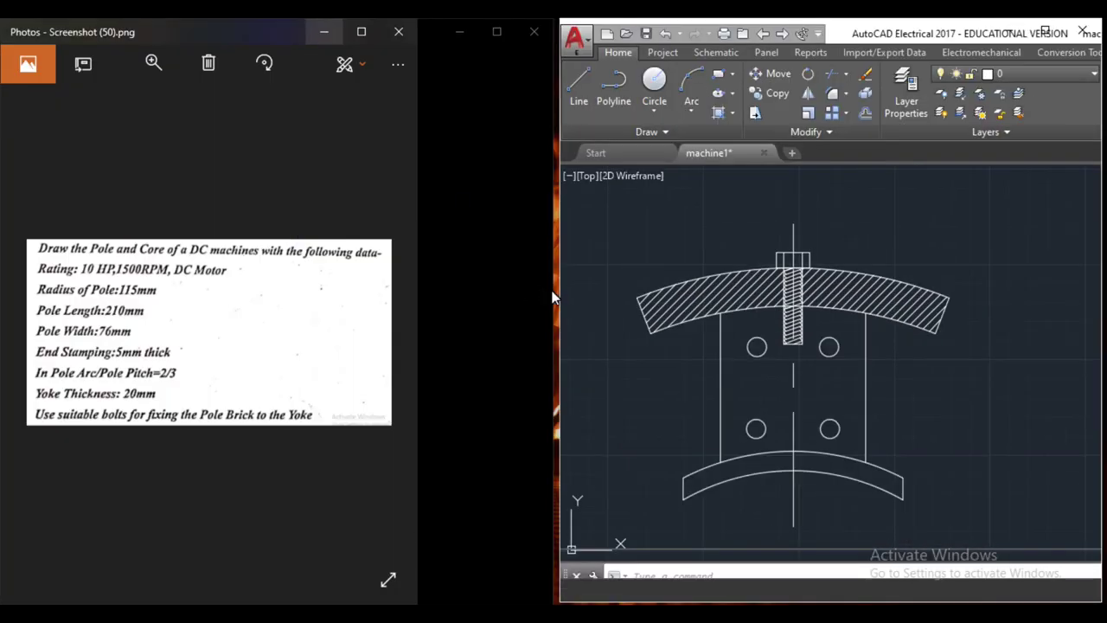
pyautogui.moveTo(554, 294); pyautogui.dragTo(398, 291)
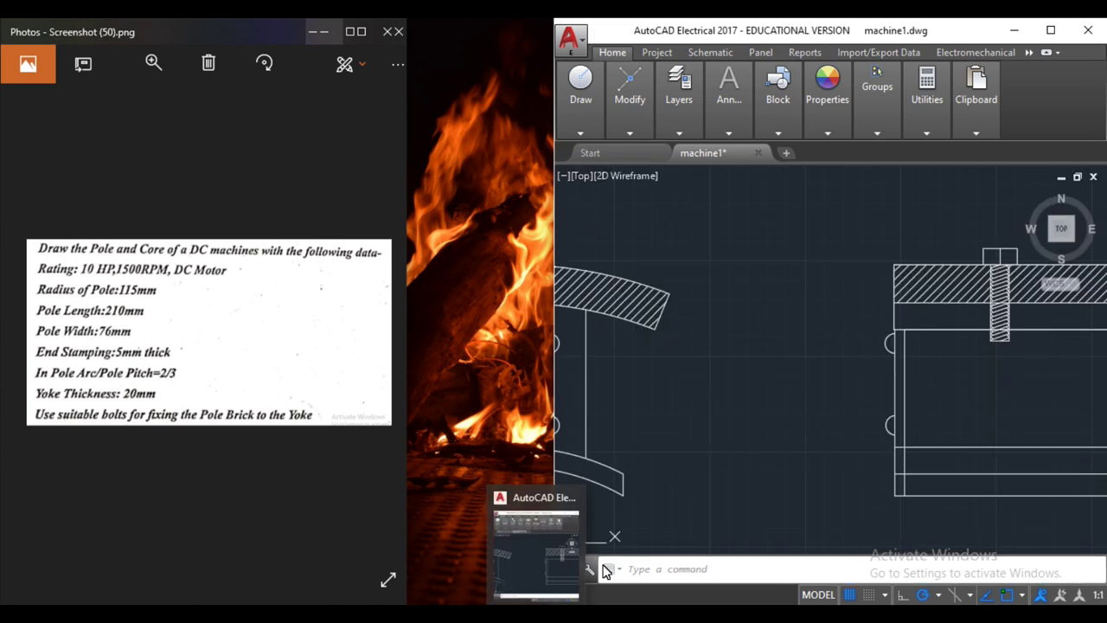
pyautogui.click(543, 365)
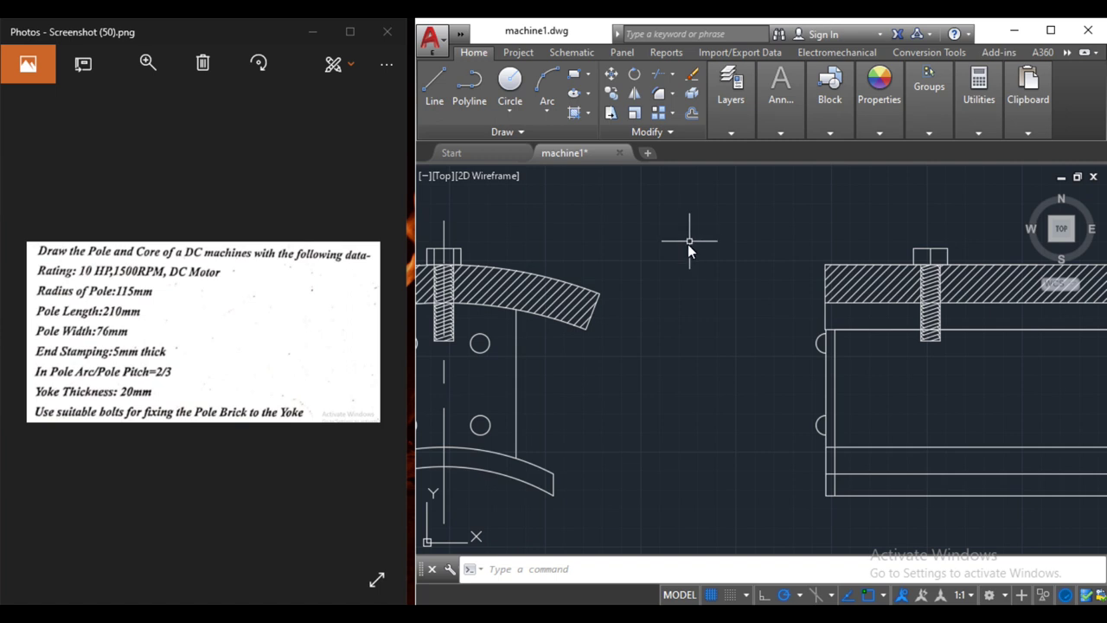
pyautogui.scroll(-5, 689, 243)
pyautogui.scroll(3, 689, 244)
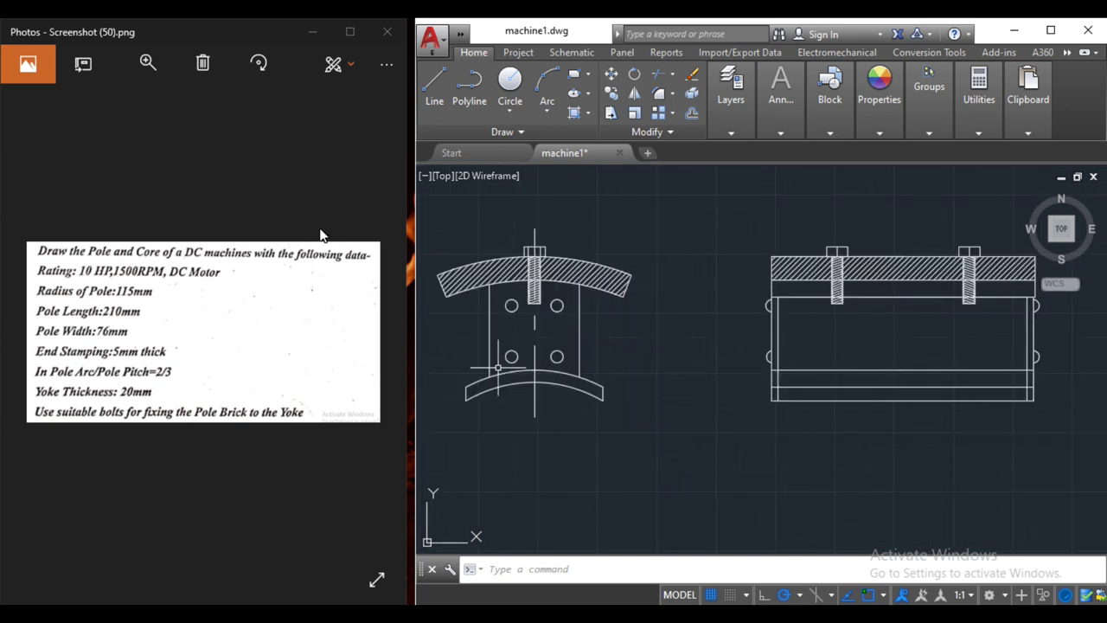
pyautogui.click(789, 121)
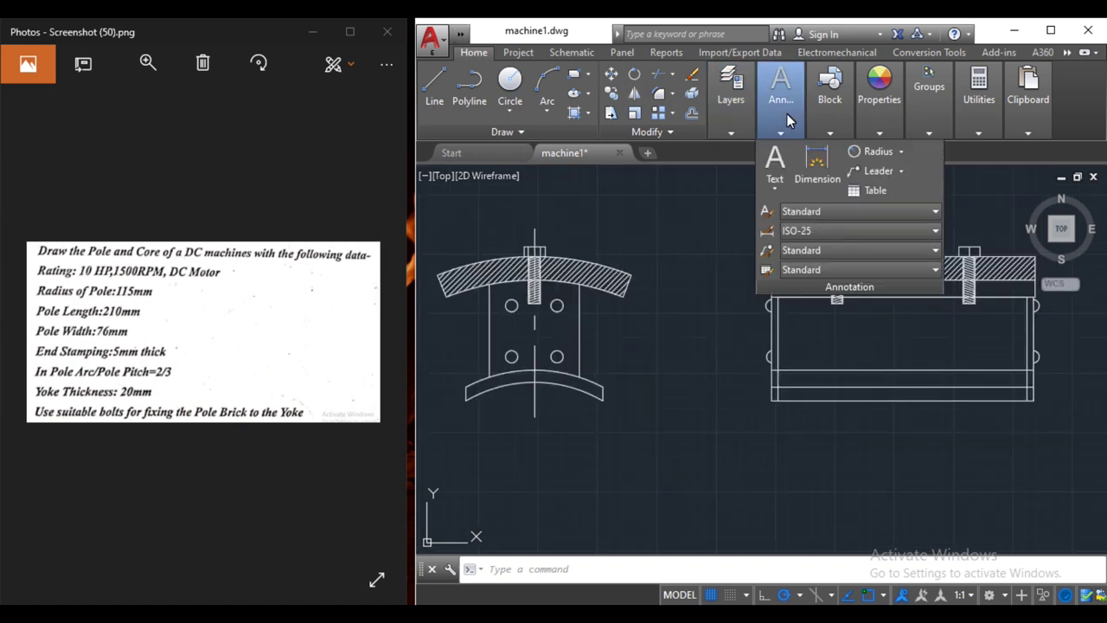
# Dimension the pole width between its left and right edges in the end view.
pyautogui.click(817, 166)
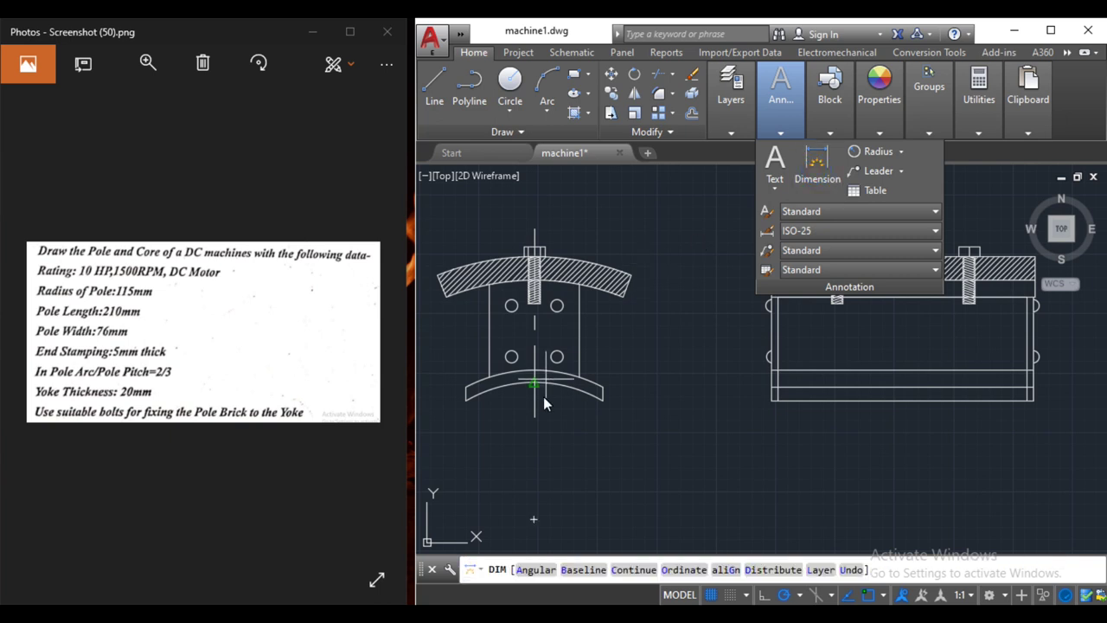
pyautogui.click(489, 332)
pyautogui.click(577, 337)
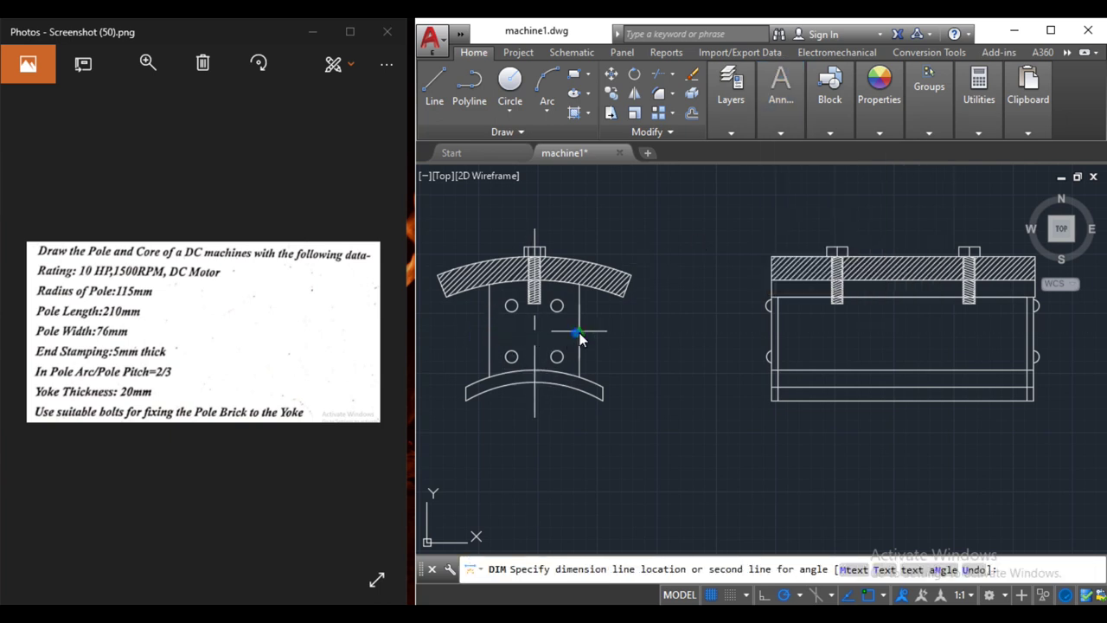
pyautogui.click(640, 330)
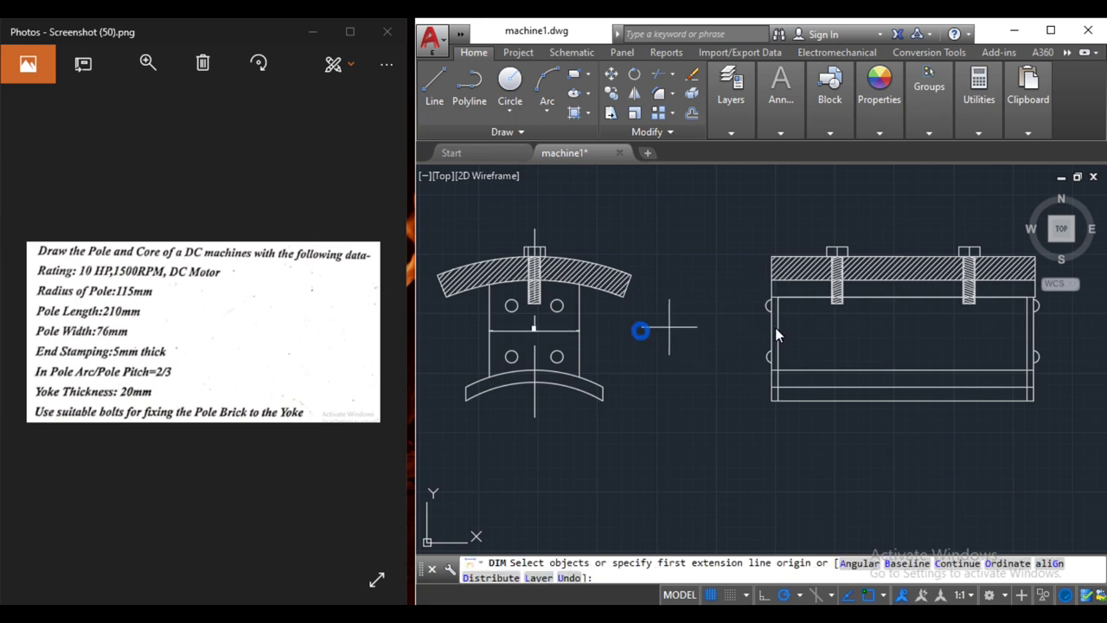
# Dimension the side view's bottom length and a small dimension at its lower-right corner.
pyautogui.click(777, 402)
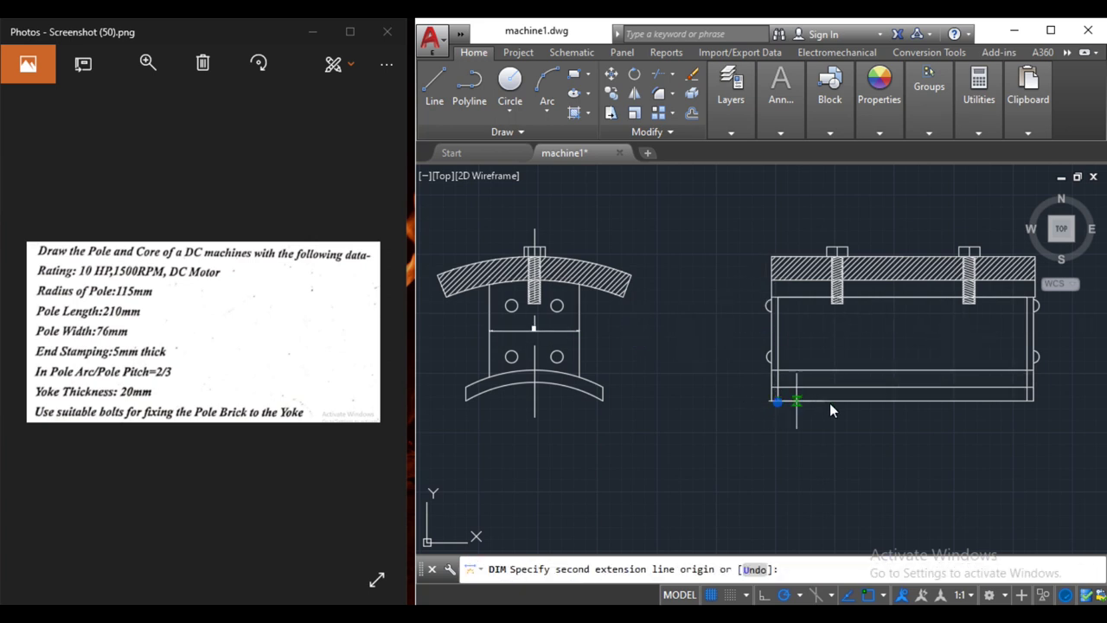
pyautogui.click(1023, 404)
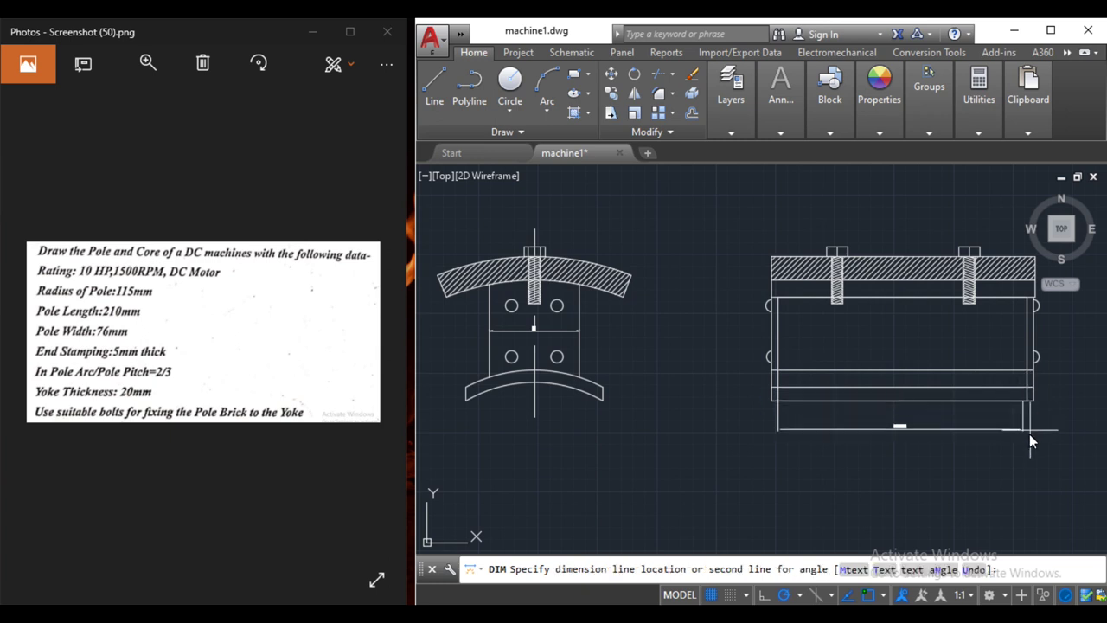
pyautogui.write('u')
pyautogui.press('Return')
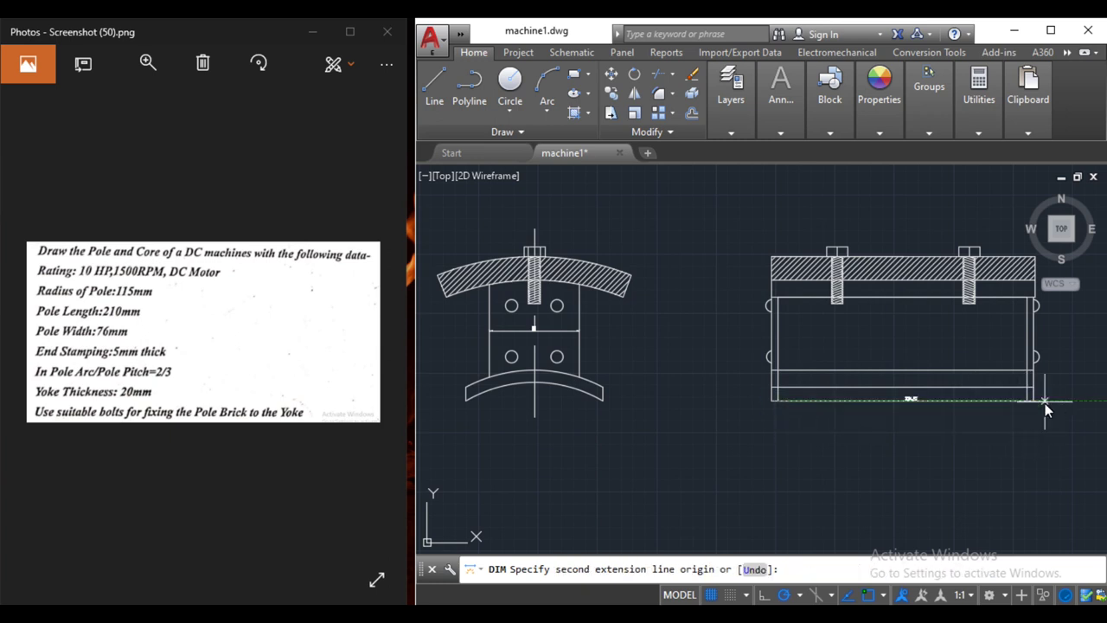
pyautogui.click(1023, 404)
pyautogui.click(1015, 424)
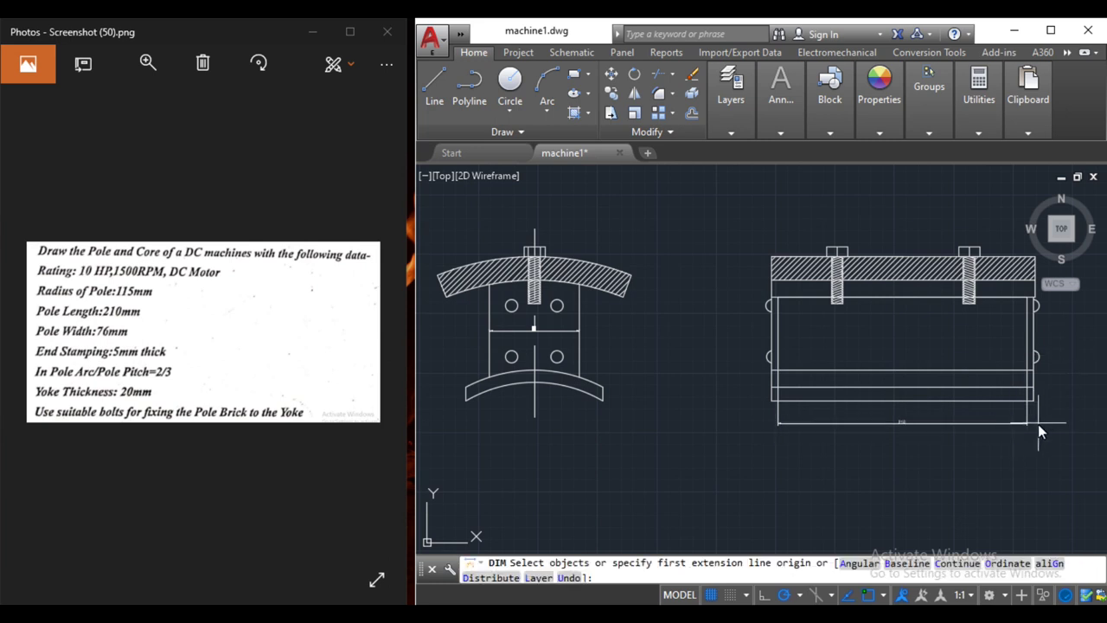
pyautogui.press('Escape')
pyautogui.press('Return')
pyautogui.click(1024, 404)
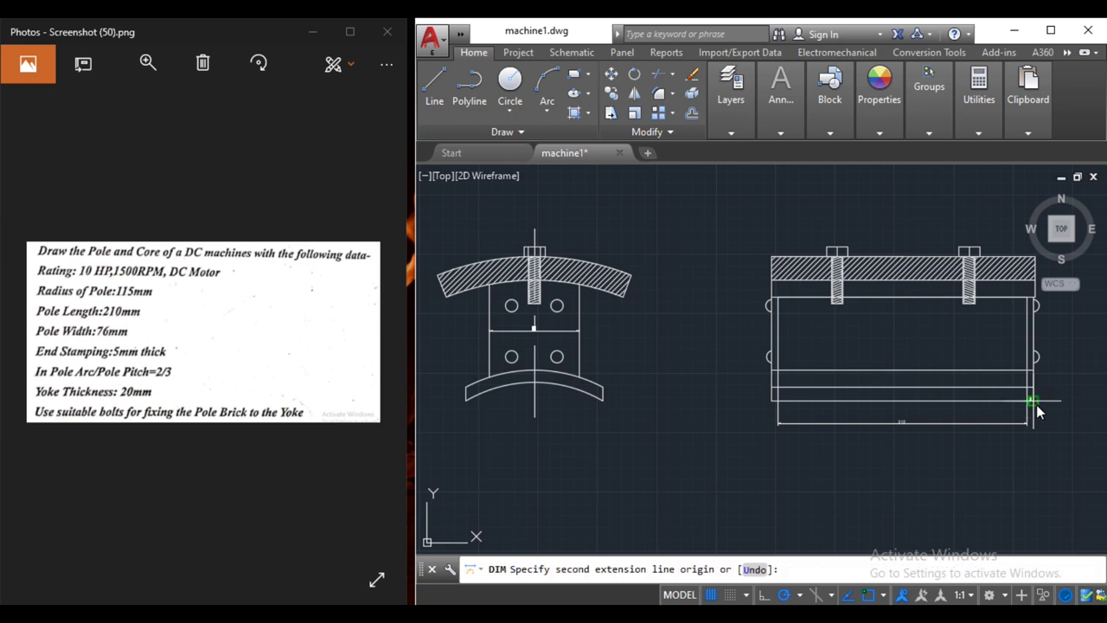
pyautogui.click(1036, 404)
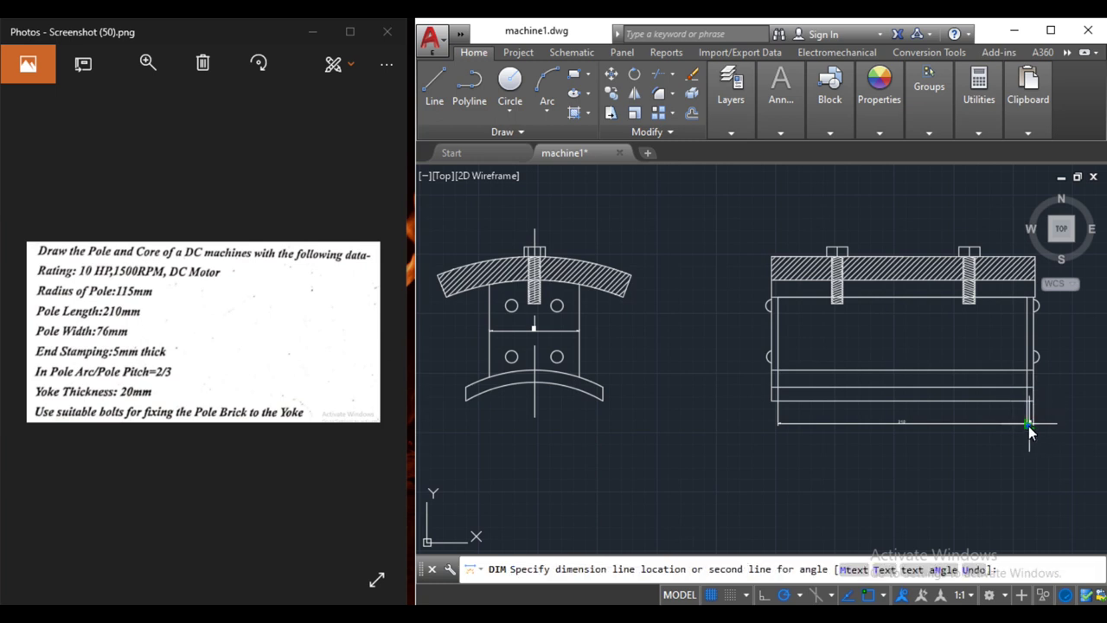
pyautogui.click(1029, 429)
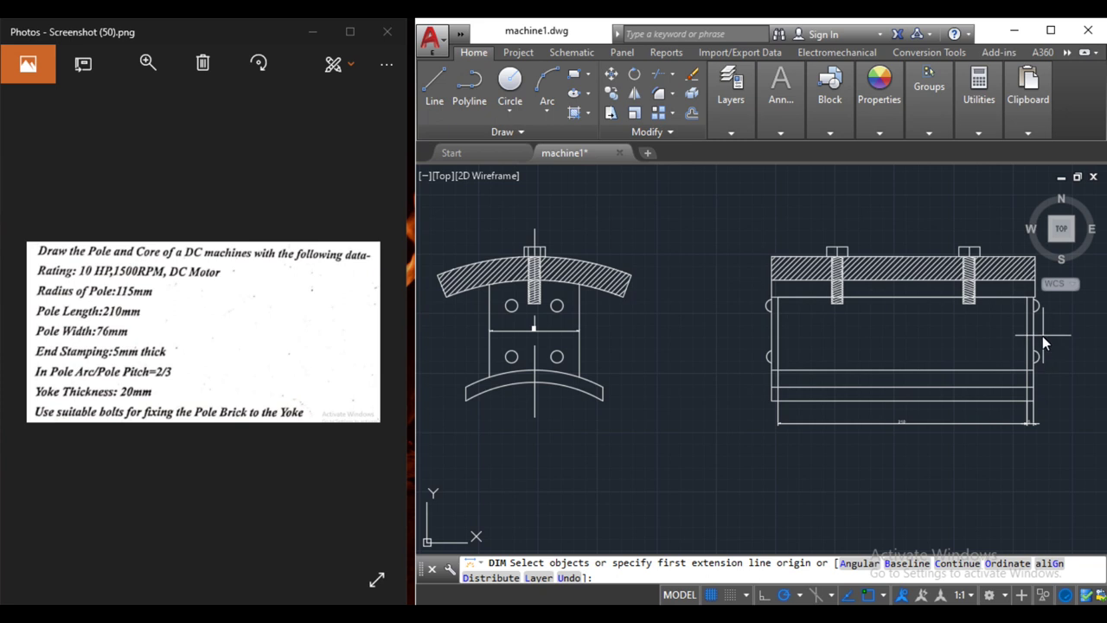
pyautogui.press('Escape')
# Add the vertical 61.72 dimension on the side view's right edge and place the end-view pole width.
pyautogui.press('Return')
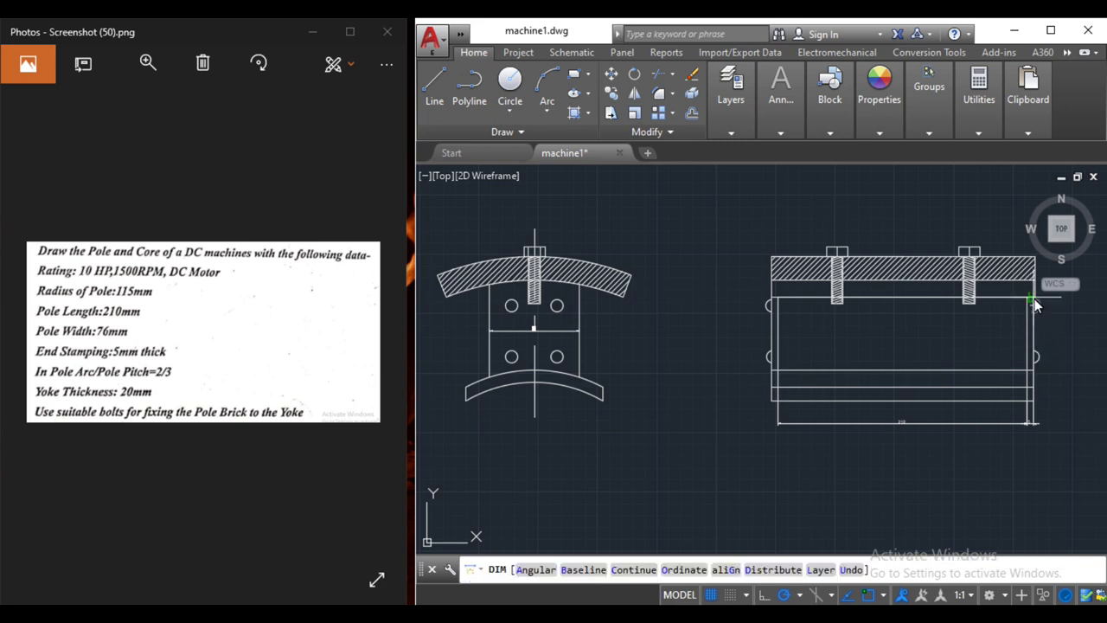
pyautogui.click(1033, 300)
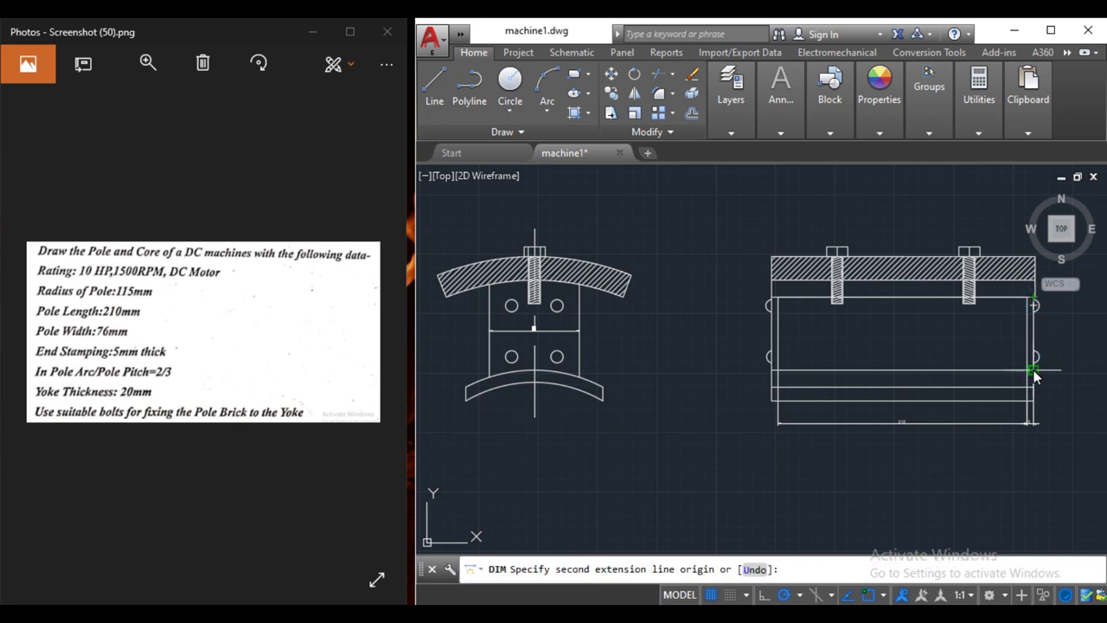
pyautogui.click(1030, 372)
pyautogui.click(1050, 365)
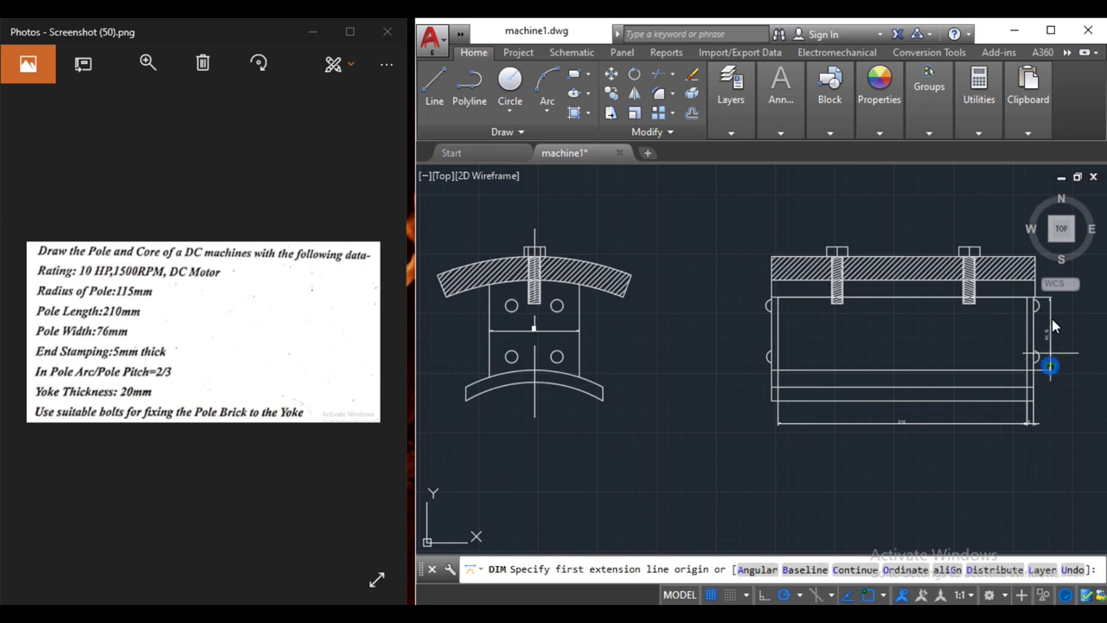
pyautogui.scroll(2, 1054, 313)
pyautogui.scroll(2, 1053, 313)
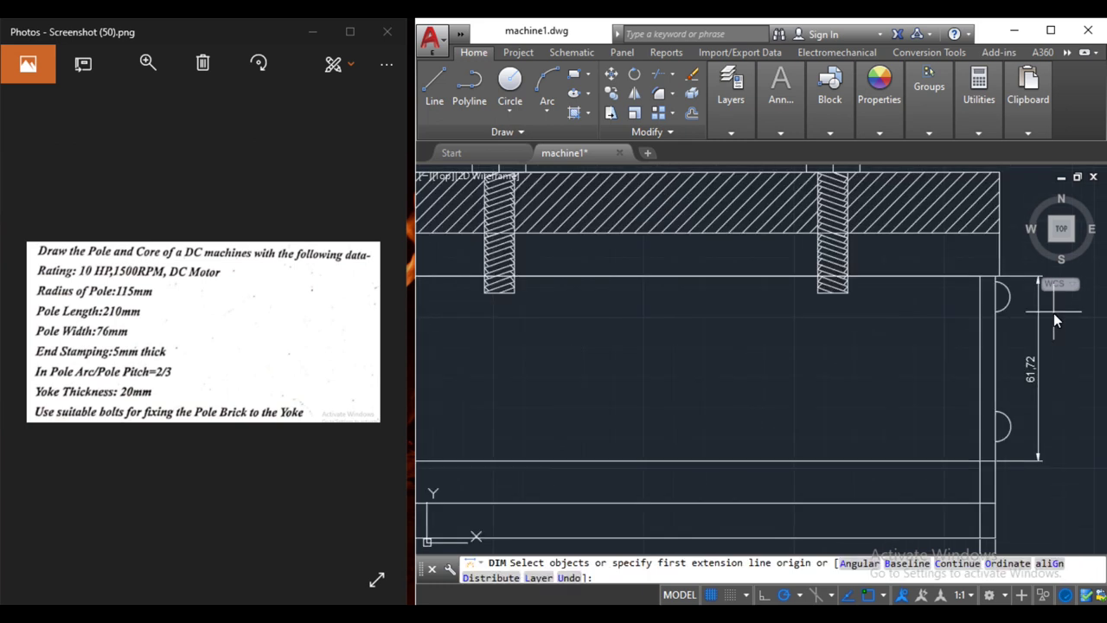
pyautogui.scroll(-2, 1053, 313)
pyautogui.scroll(-2, 1053, 313)
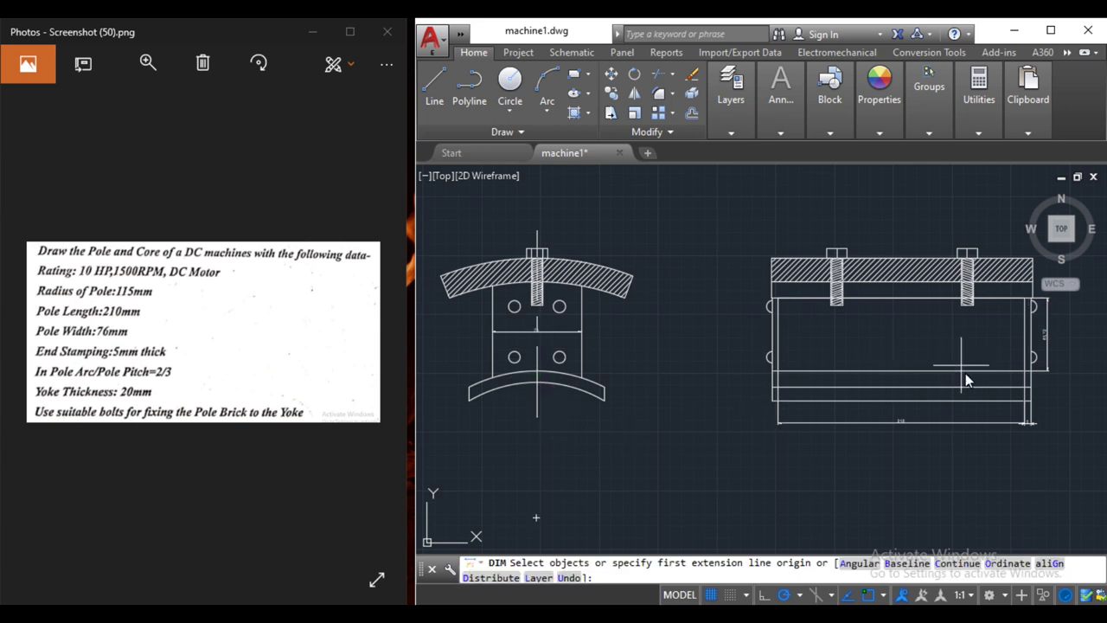
pyautogui.click(618, 330)
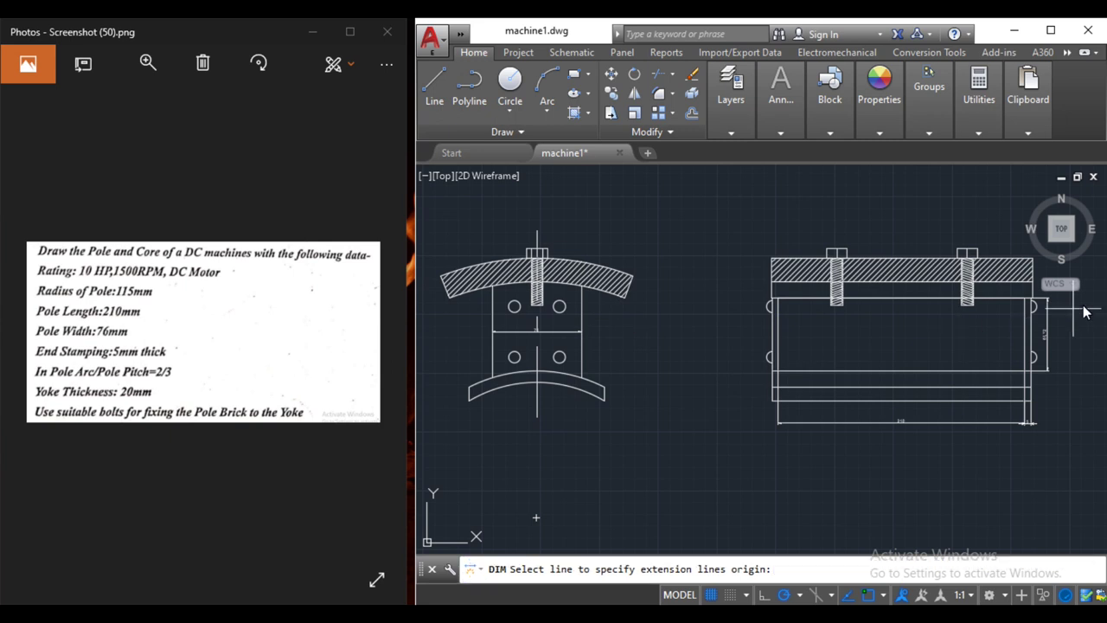
# Add a small dimension at the side view's right edge, then delete it as unwanted.
pyautogui.click(1047, 340)
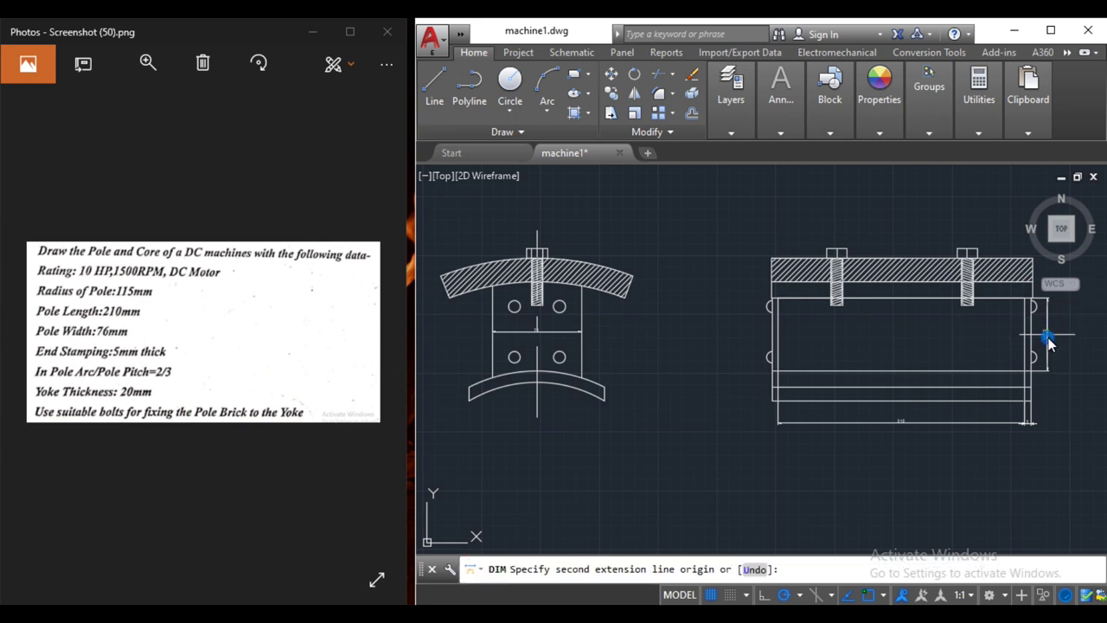
pyautogui.click(1049, 351)
pyautogui.click(1051, 347)
pyautogui.press('Escape')
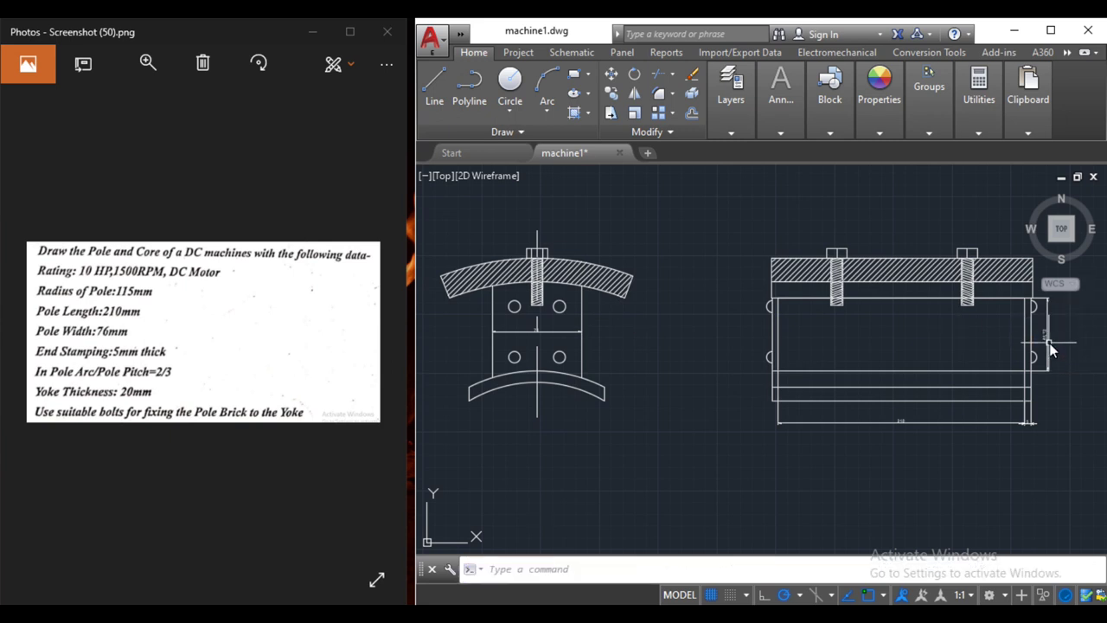
pyautogui.click(1048, 318)
pyautogui.press('Delete')
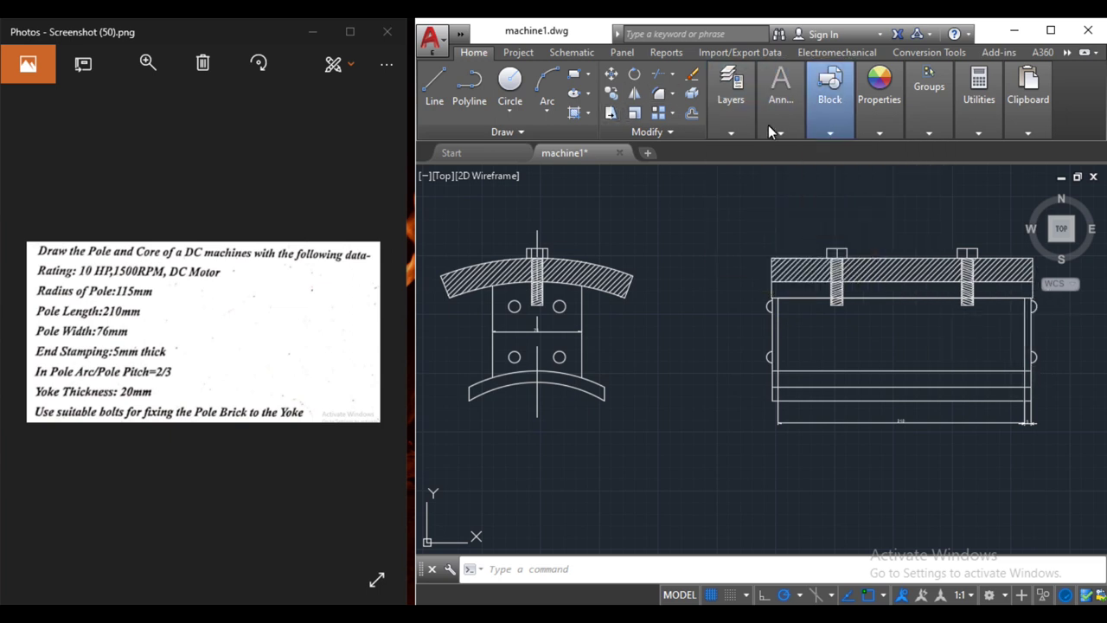
# Dimension the 20 mm yoke thickness from the top-left corner of the side view.
pyautogui.moveTo(780, 99)
pyautogui.click(814, 157)
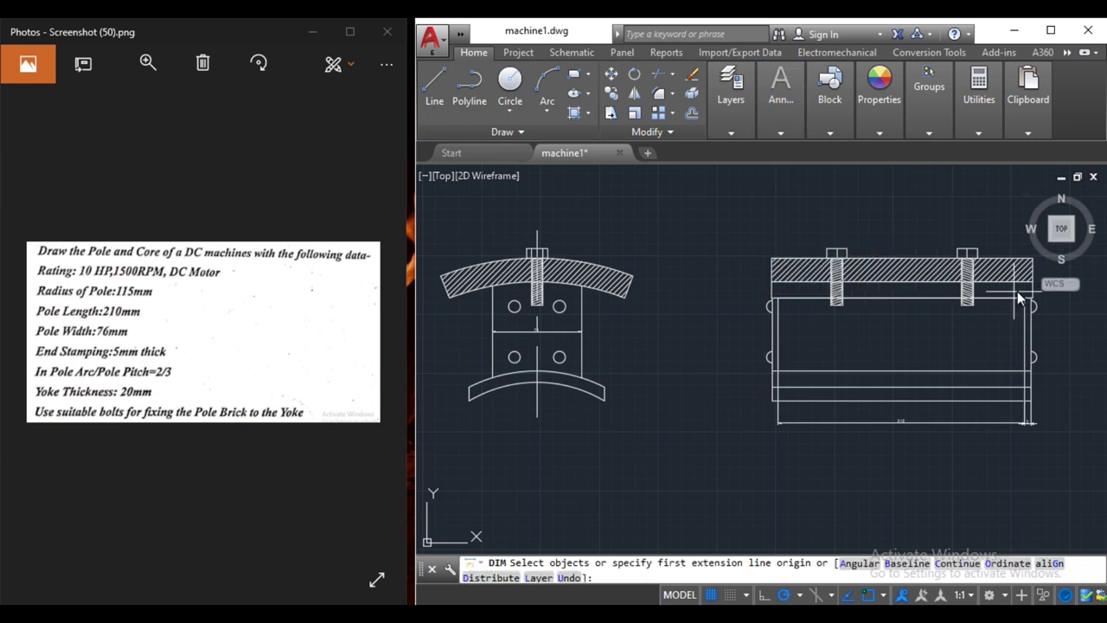
pyautogui.click(770, 257)
pyautogui.click(770, 287)
pyautogui.click(757, 286)
# Add the 20 mm thickness dimension across the curved yoke band's right end.
pyautogui.click(629, 280)
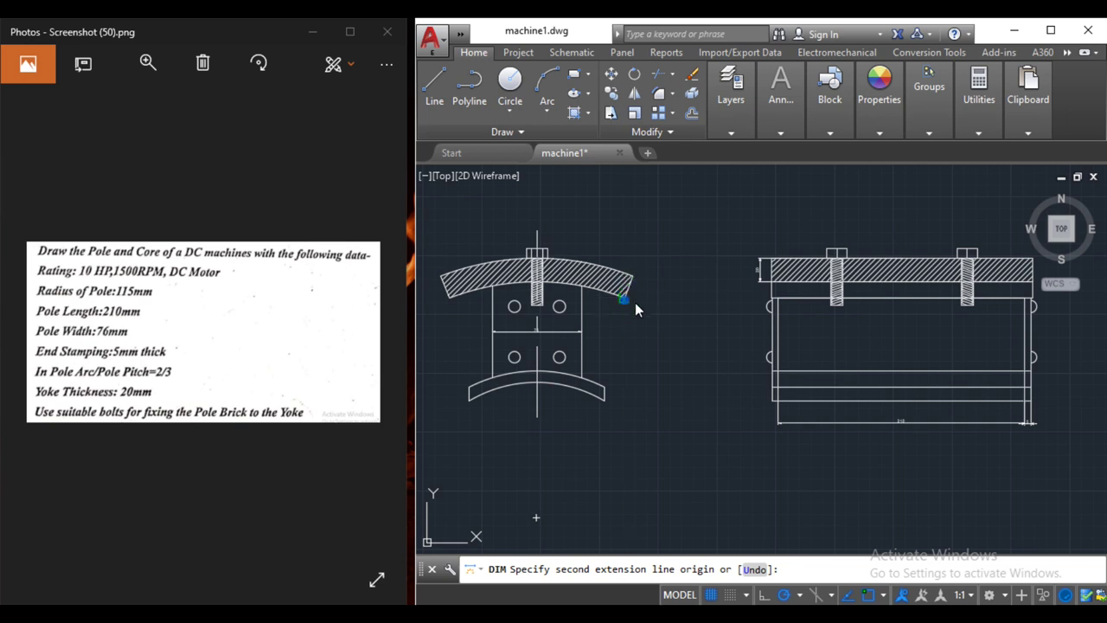
pyautogui.click(635, 304)
pyautogui.click(636, 305)
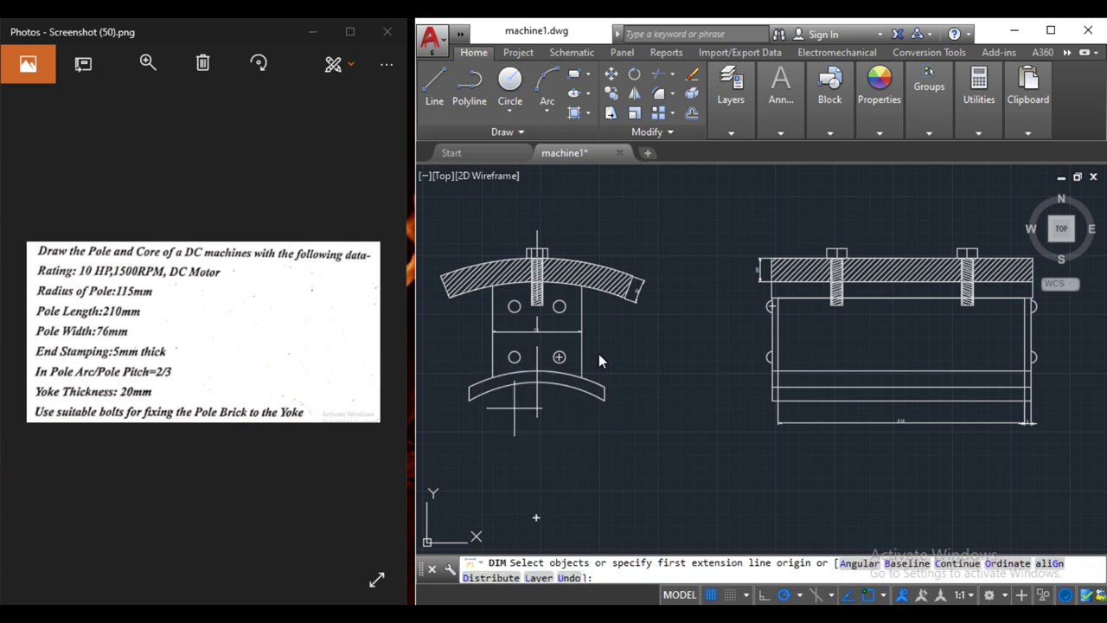
# Place an R115 radius dimension on the pole's lower arc, below the arc.
pyautogui.click(773, 136)
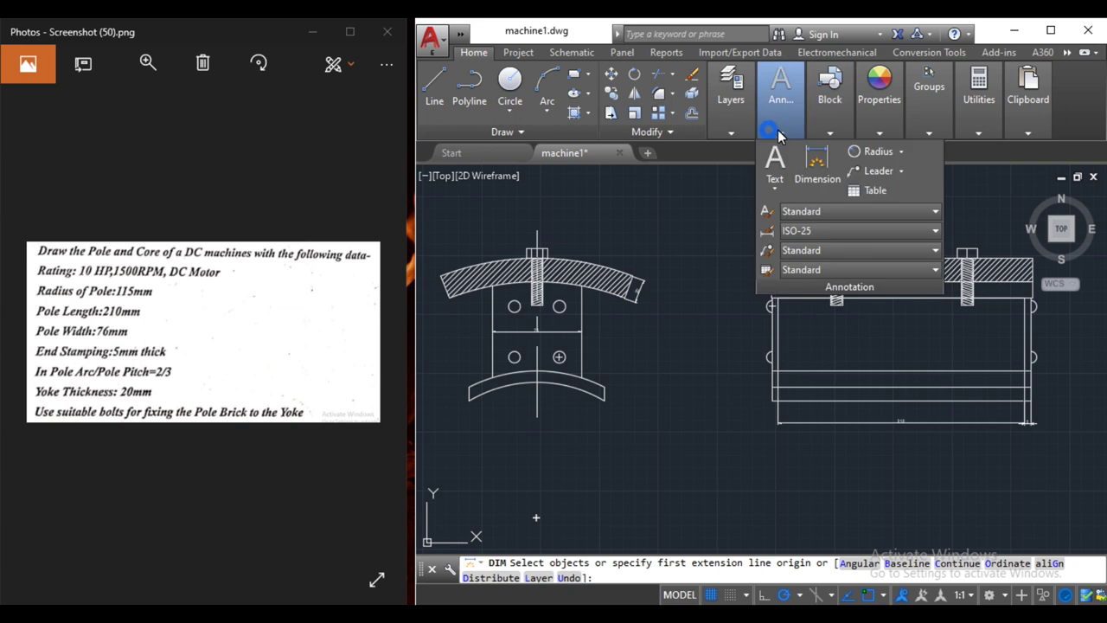
pyautogui.click(828, 121)
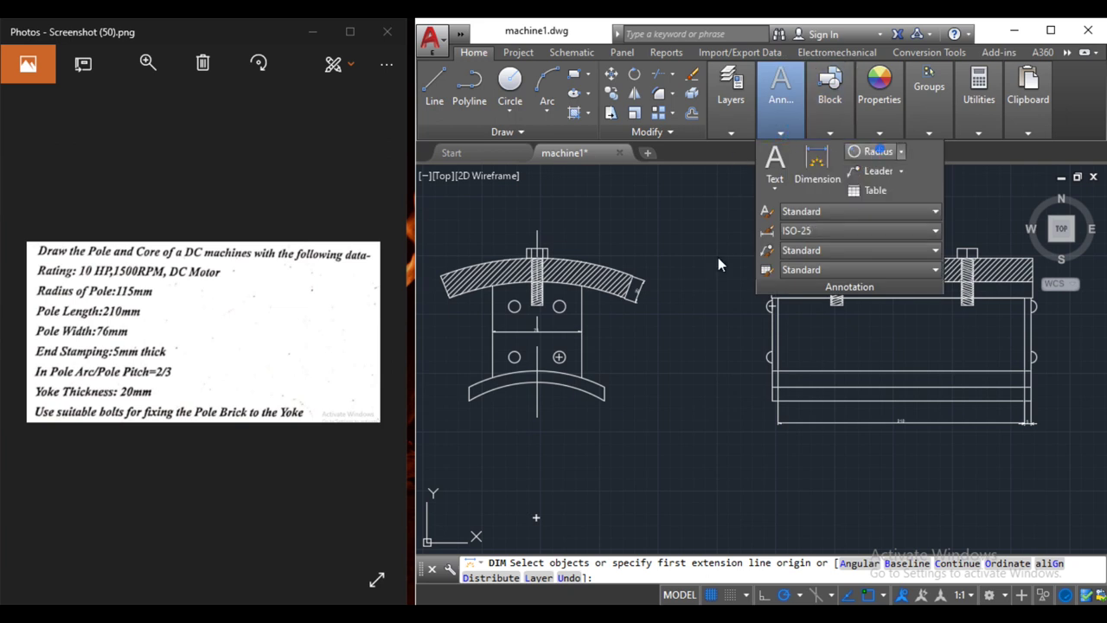
pyautogui.click(500, 390)
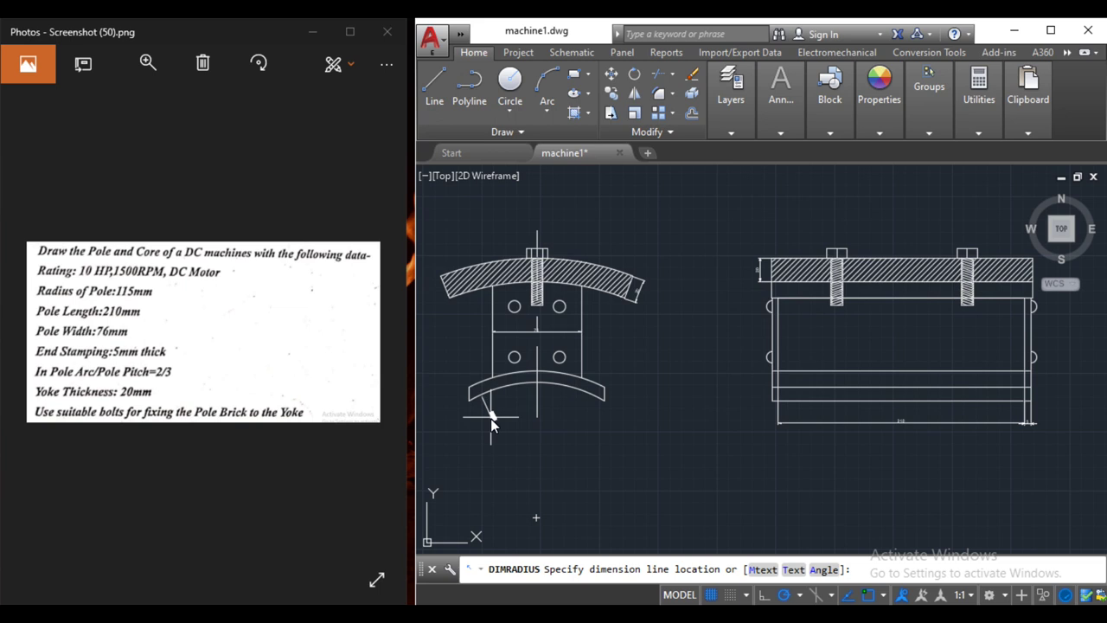
pyautogui.click(491, 418)
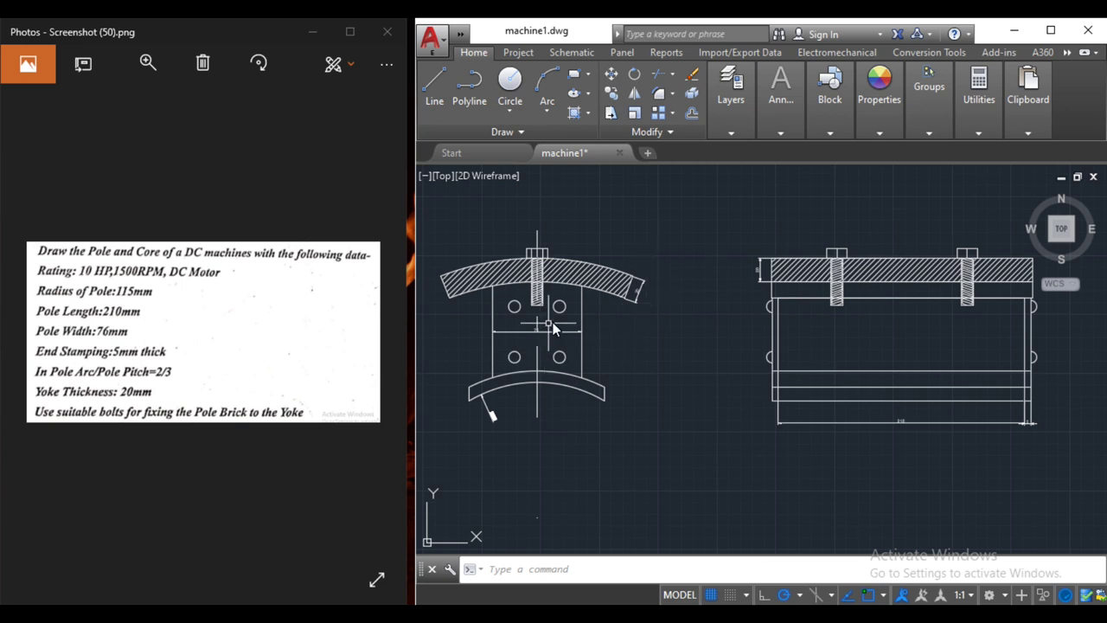
# Zoom out and back in to review the dimensioned views.
pyautogui.scroll(4, 547, 331)
pyautogui.scroll(-2, 545, 326)
pyautogui.scroll(-2, 545, 327)
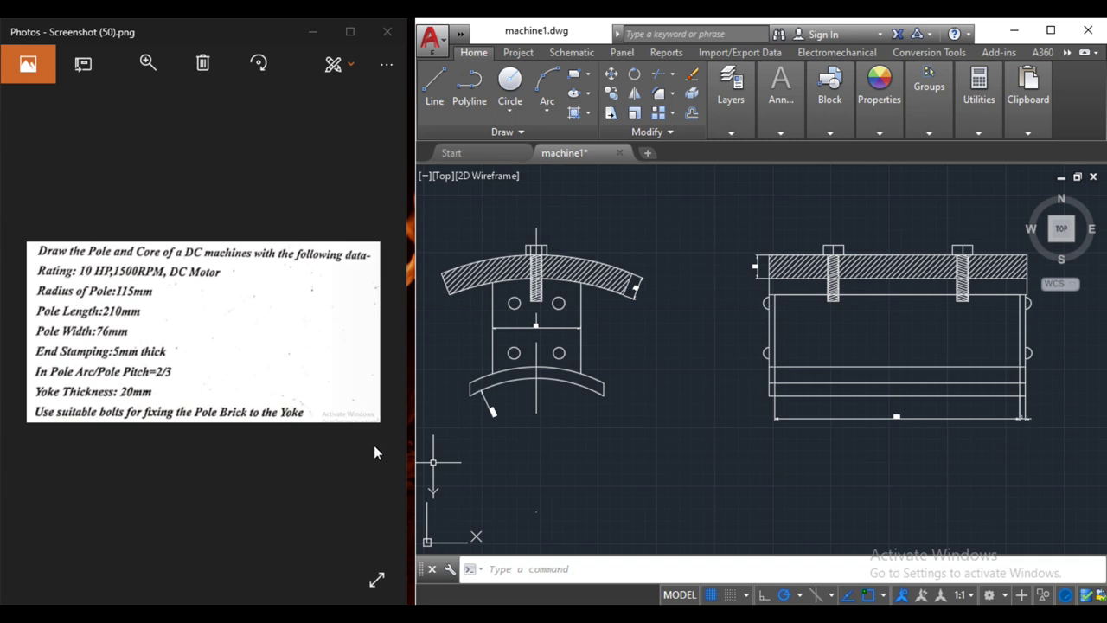
pyautogui.scroll(3, 481, 430)
pyautogui.scroll(-3, 482, 429)
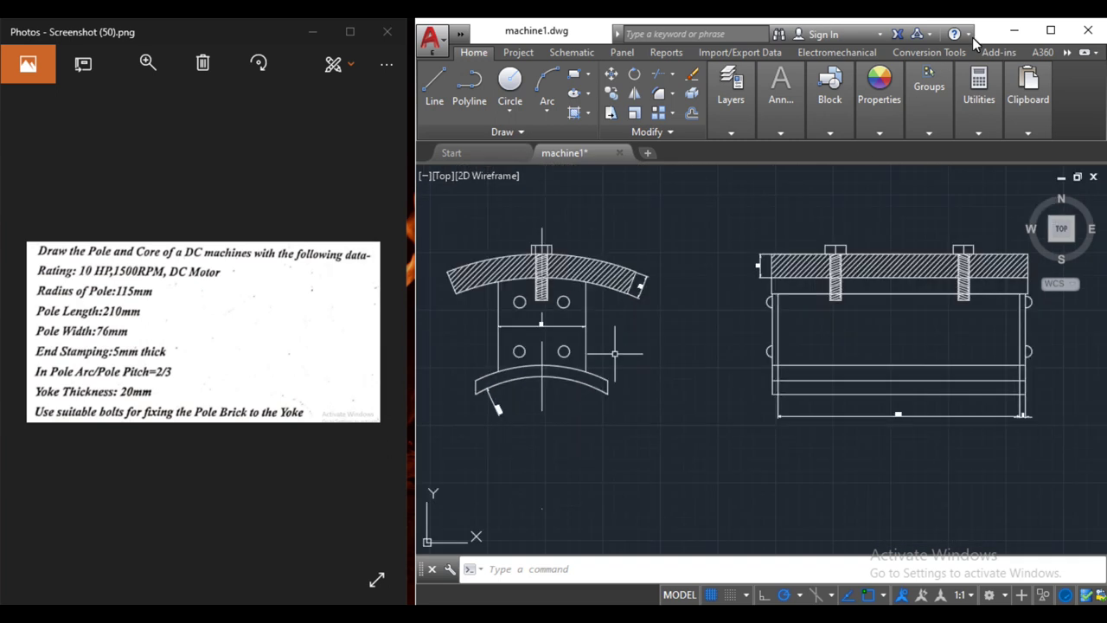
pyautogui.click(789, 100)
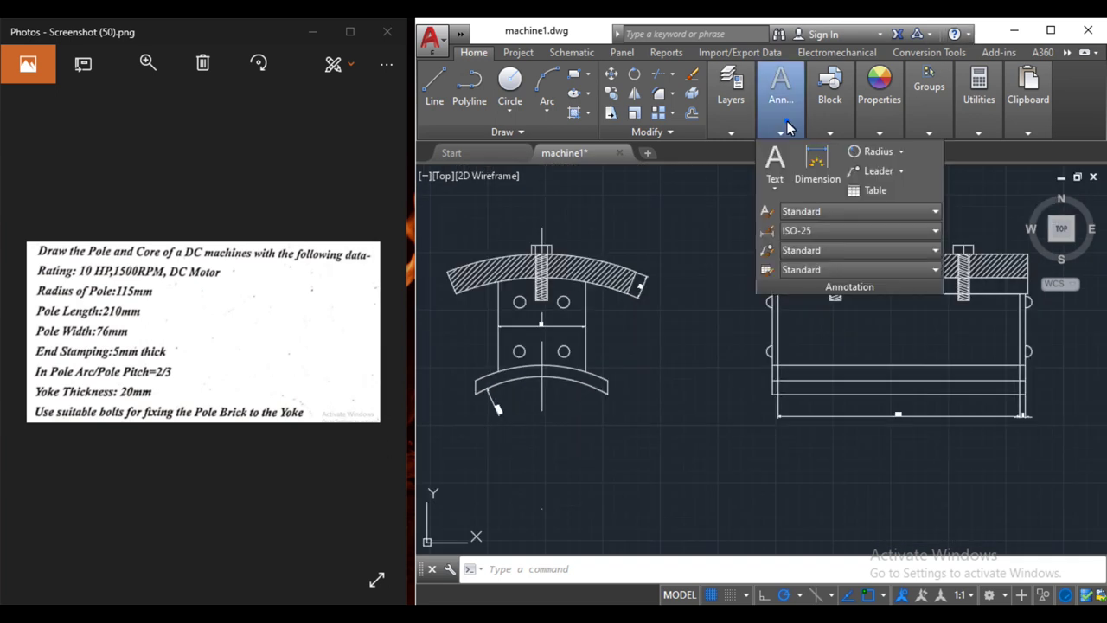
# Modify ISO-25 to text height 10 and arrow size 10, and make it current.
pyautogui.click(808, 231)
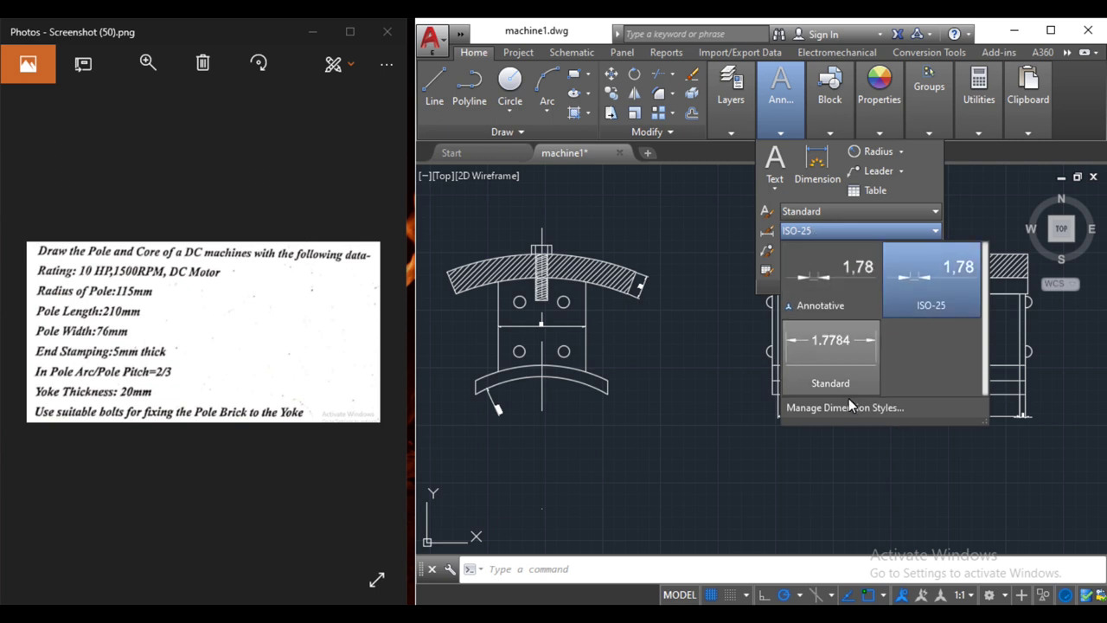
pyautogui.click(851, 408)
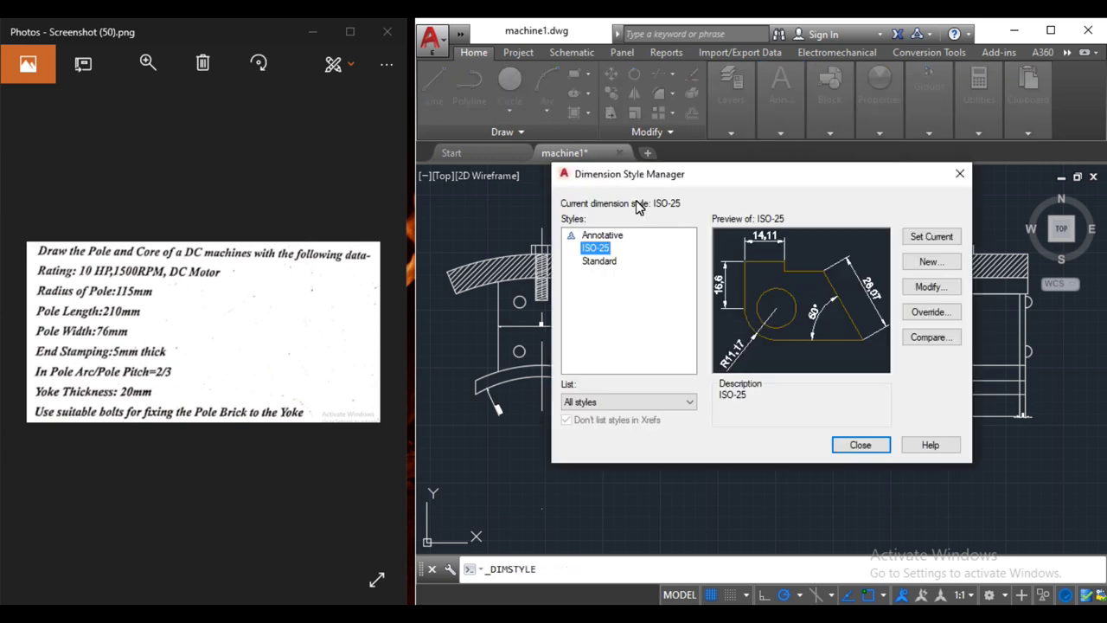
pyautogui.click(928, 287)
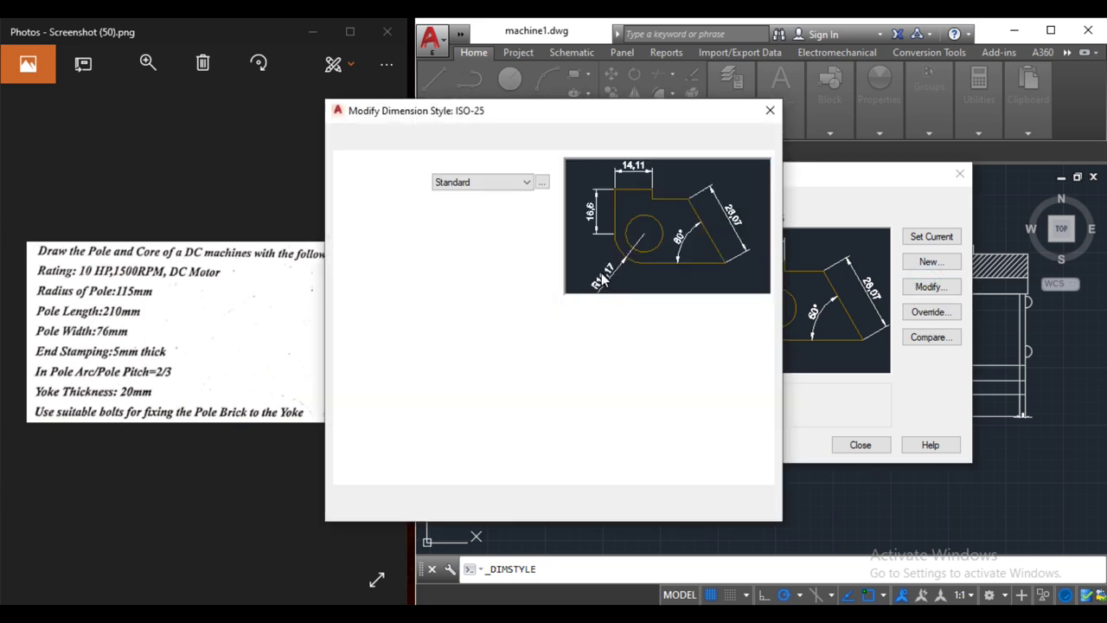
pyautogui.doubleClick(508, 257)
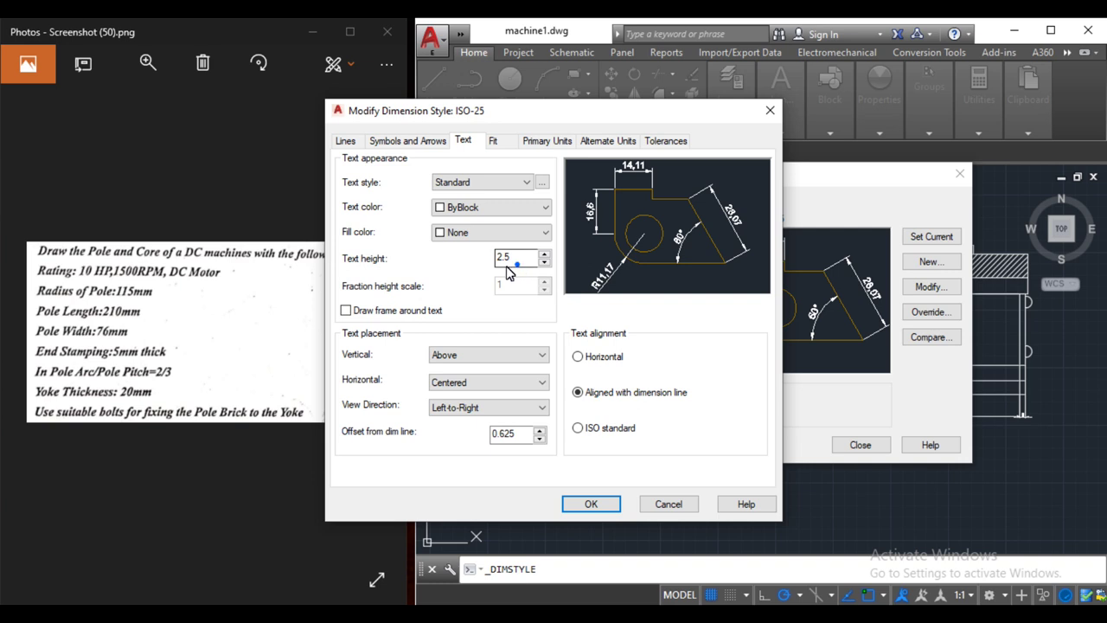
pyautogui.write('10')
pyautogui.click(426, 141)
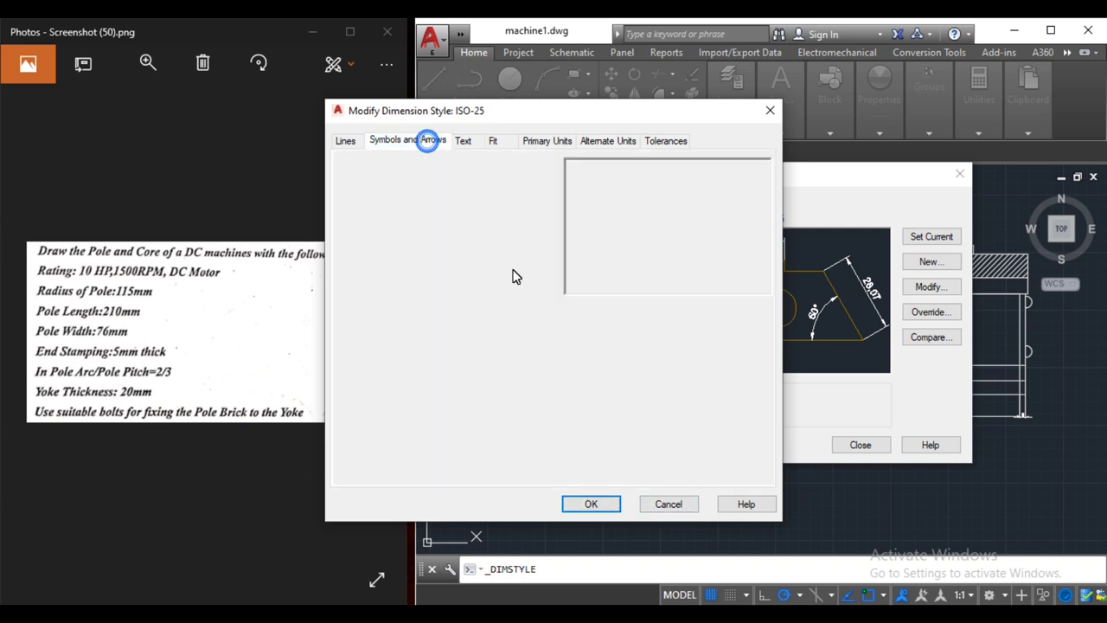
pyautogui.doubleClick(381, 305)
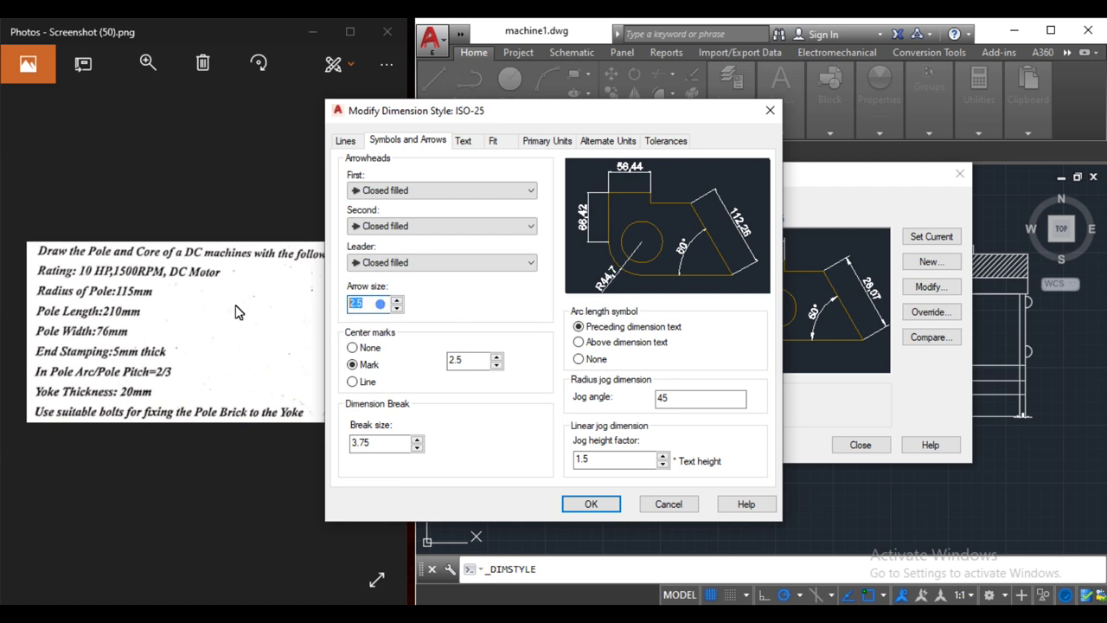
pyautogui.write('10')
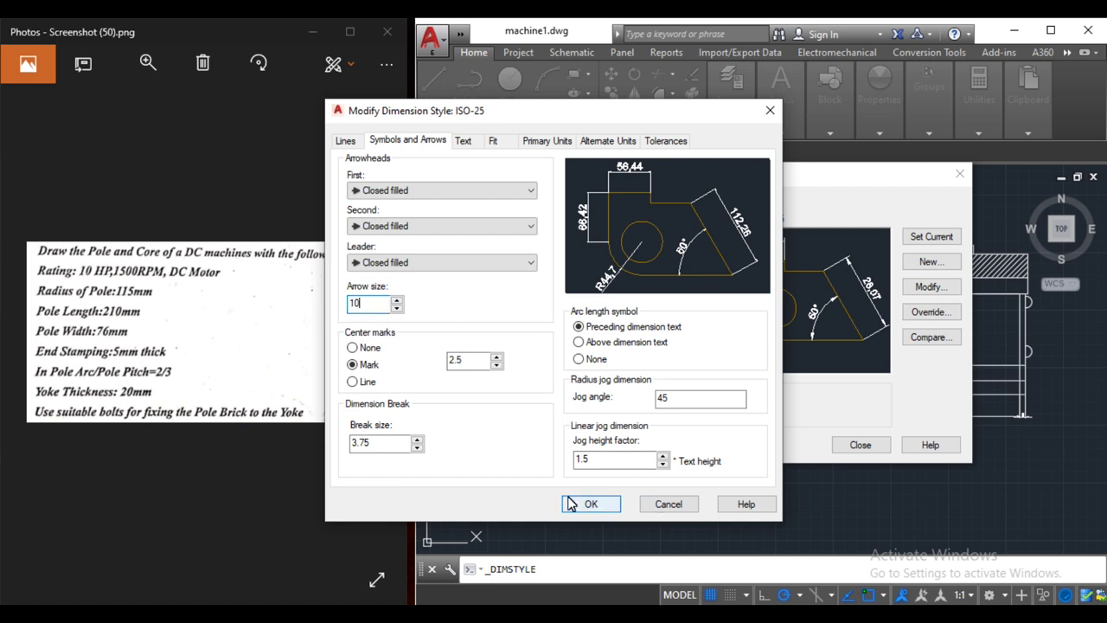
pyautogui.click(573, 505)
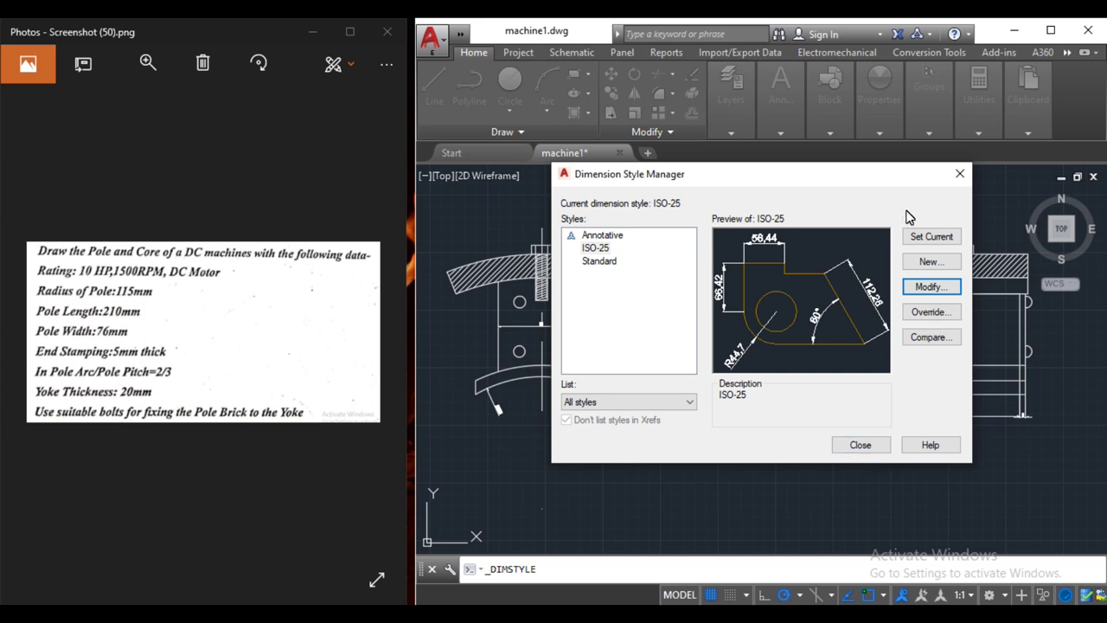
pyautogui.click(920, 237)
# Close the style manager and drag the arc's 20 dimension label clear of the yoke.
pyautogui.click(851, 446)
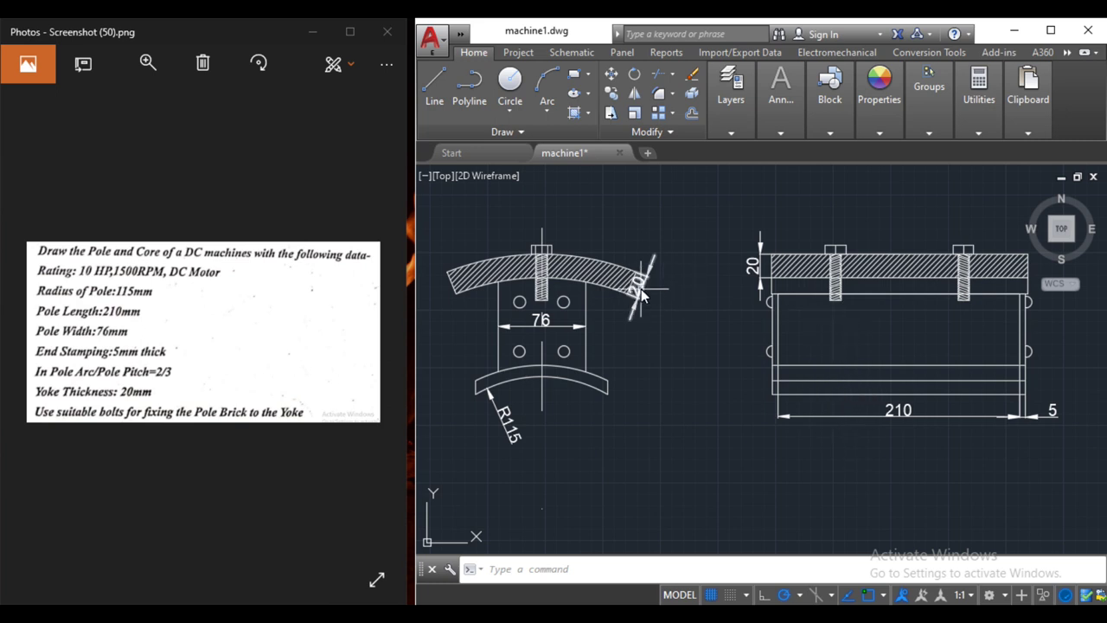
pyautogui.moveTo(639, 288)
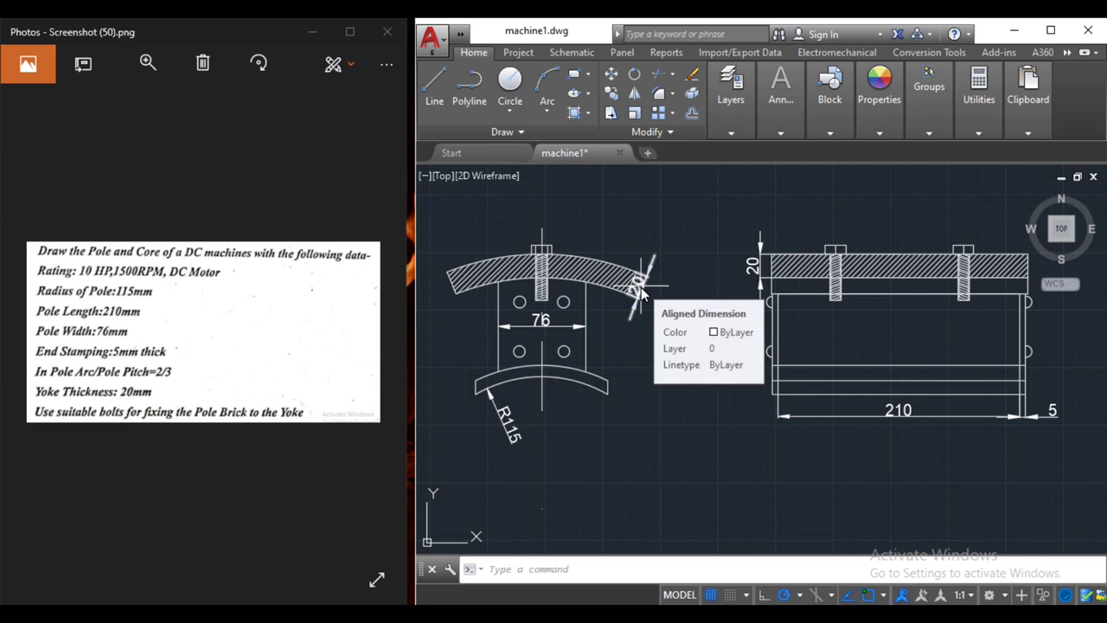
pyautogui.click(641, 292)
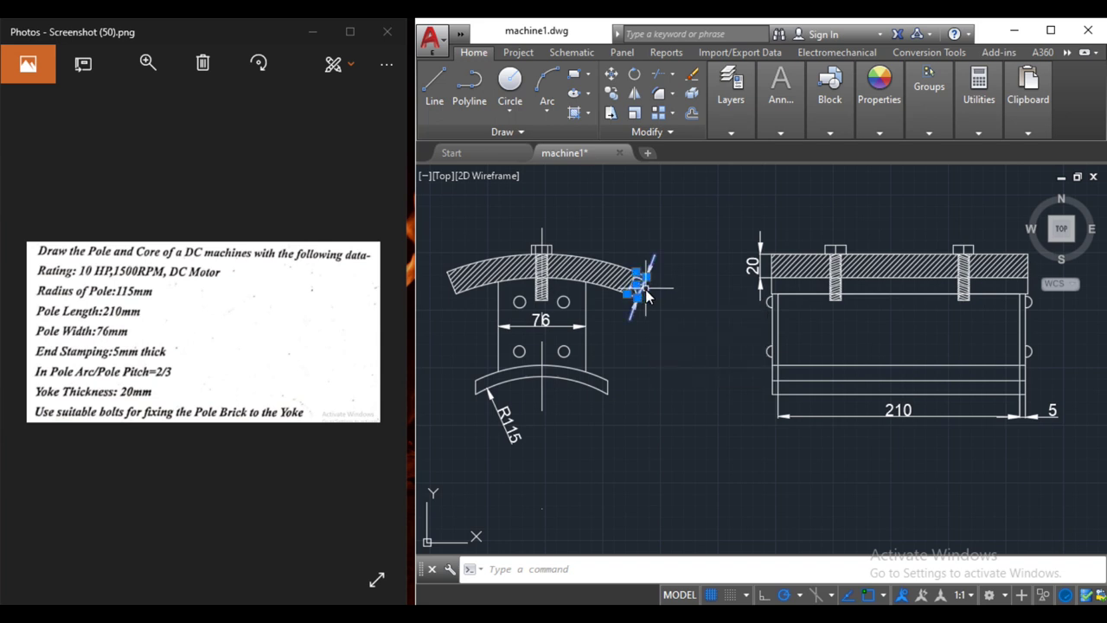
pyautogui.click(641, 290)
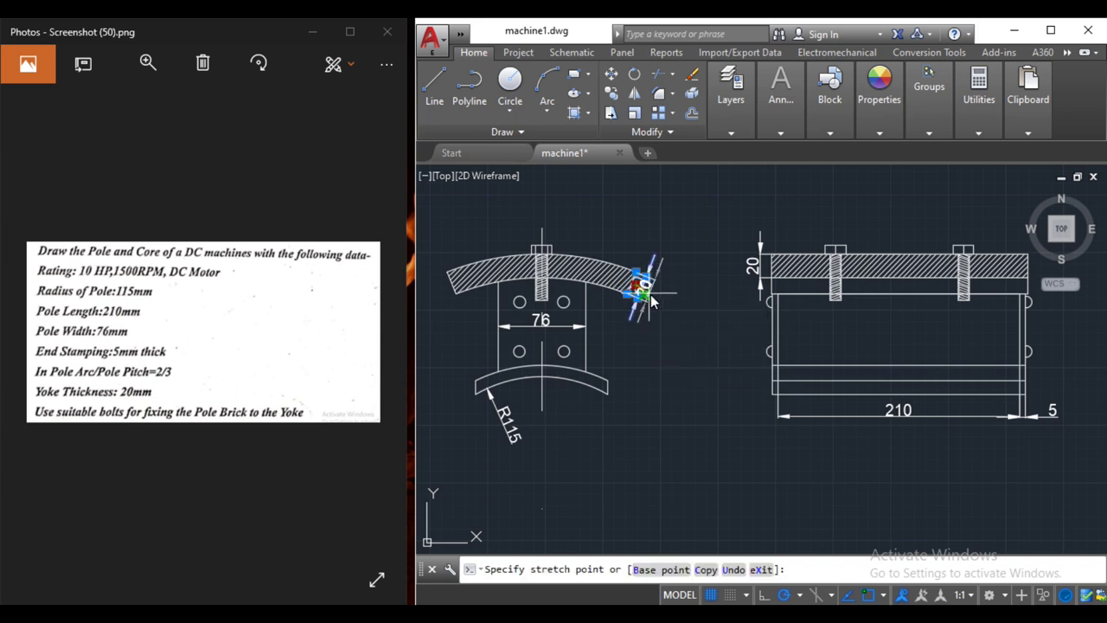
pyautogui.click(642, 284)
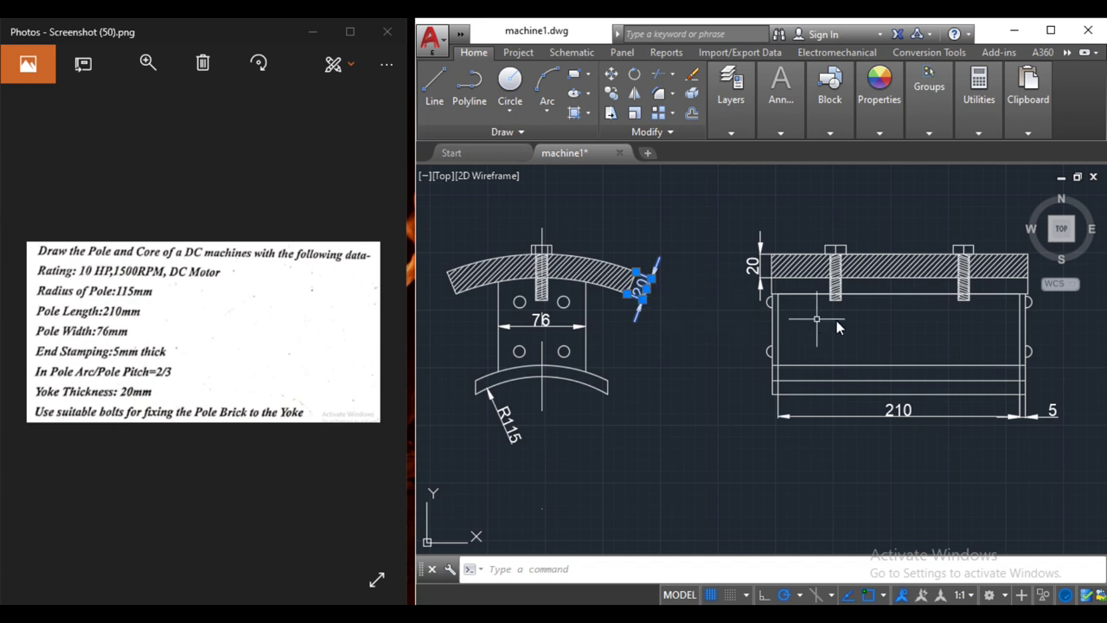